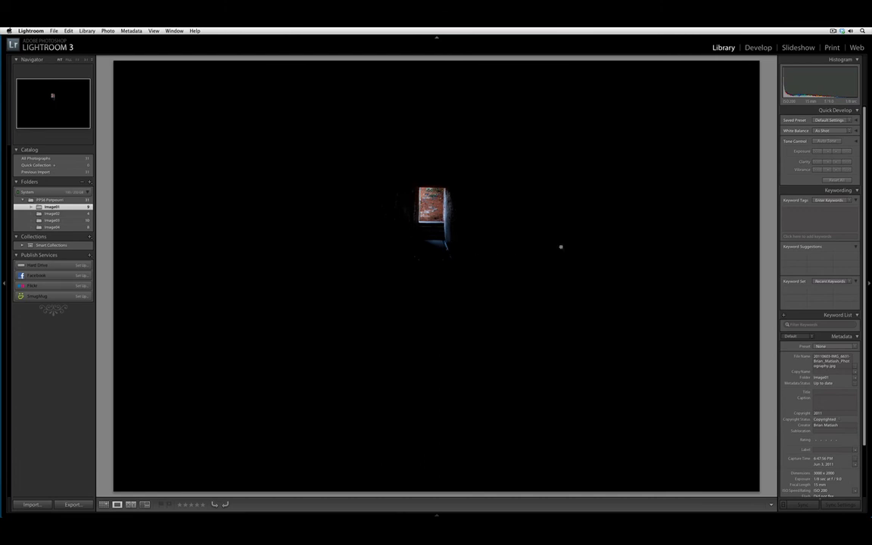
# - Page forward through the bracketed tunnel exposures in the Image01 folder, from the darkest to the brightest
pyautogui.press('Right')
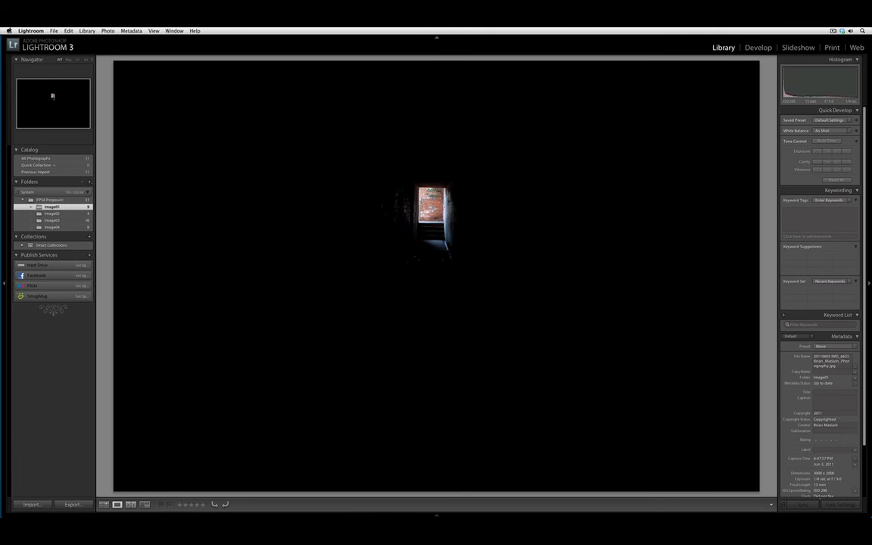
pyautogui.press('Right')
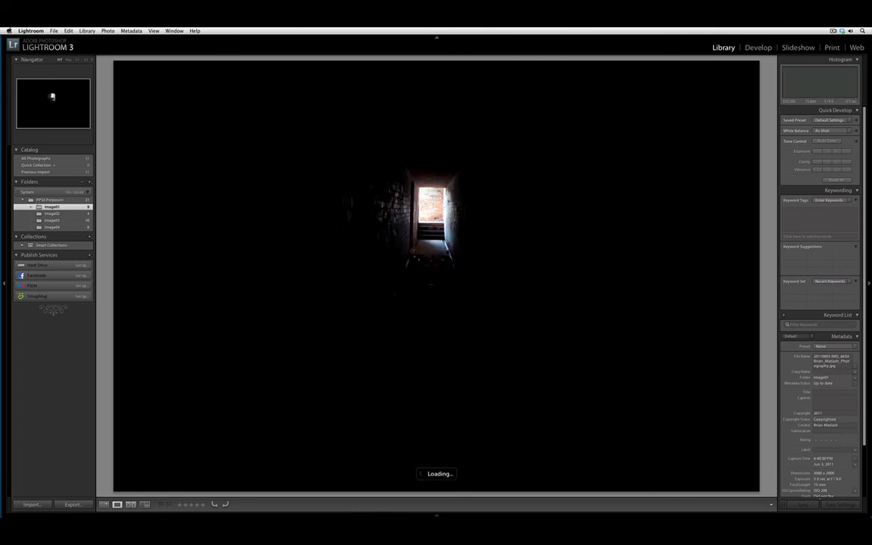
pyautogui.press('Right')
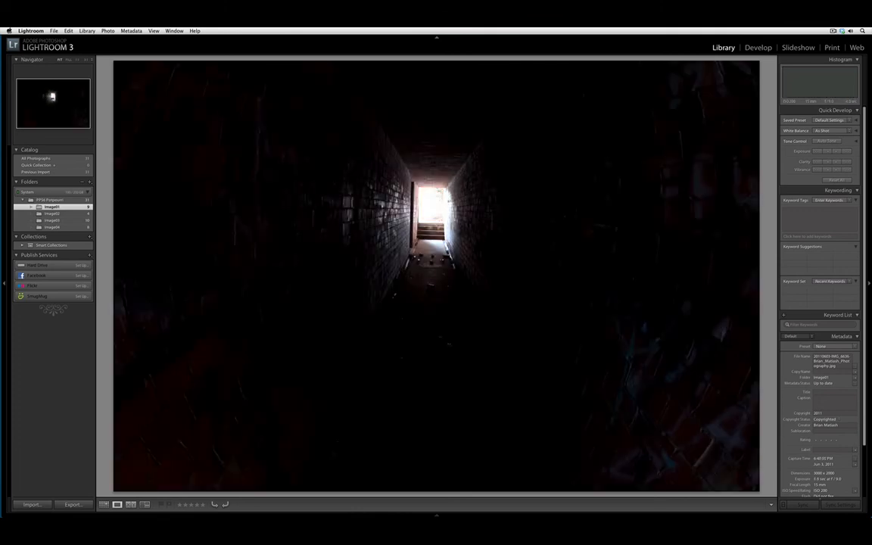
pyautogui.press('Right')
pyautogui.press('Right')
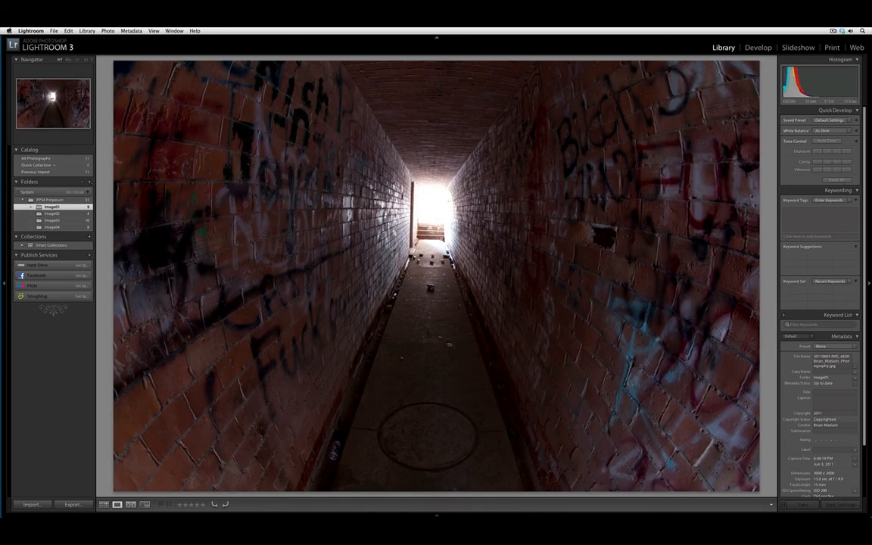
pyautogui.press('Right')
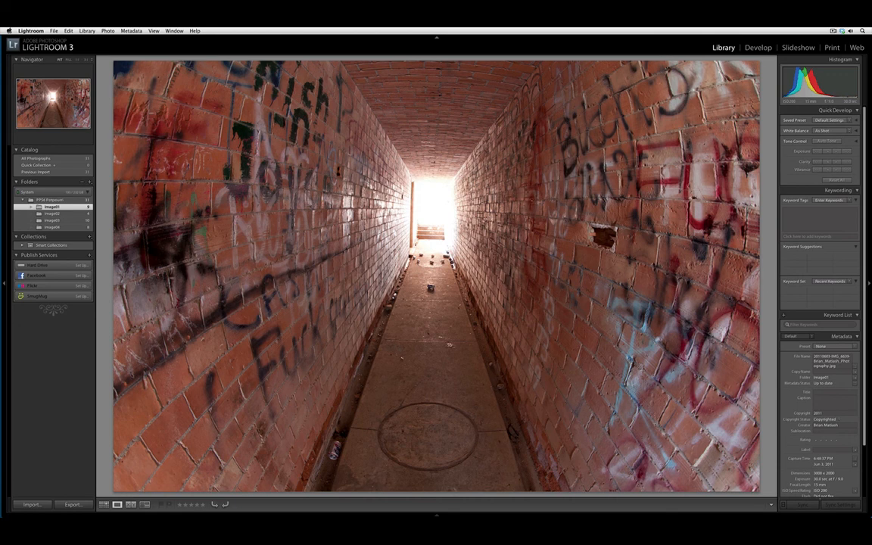
# - Hide the side panels, black out the interface around the photo, and review the tunnel exposures forward and backward
pyautogui.press('Tab')
pyautogui.press('l')
pyautogui.press('l')
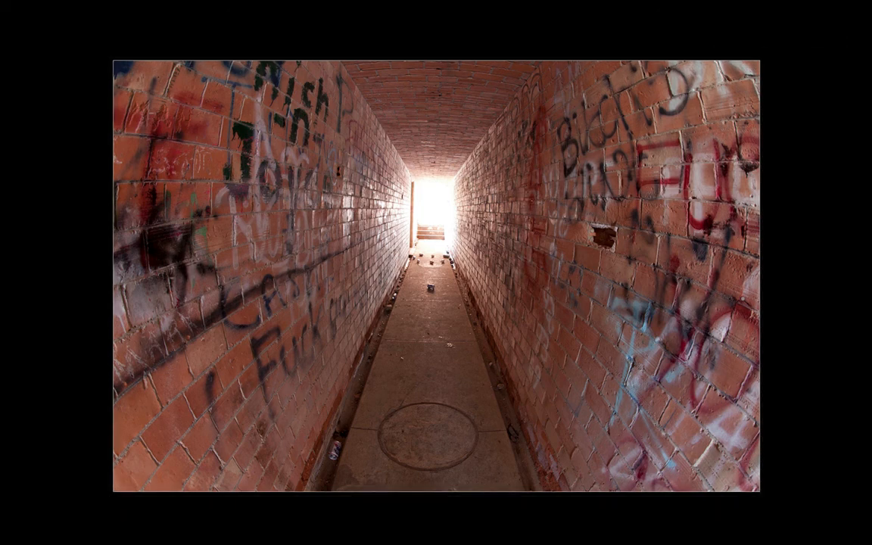
pyautogui.press('Right')
pyautogui.press('Right')
pyautogui.press('Right')
pyautogui.press('Right')
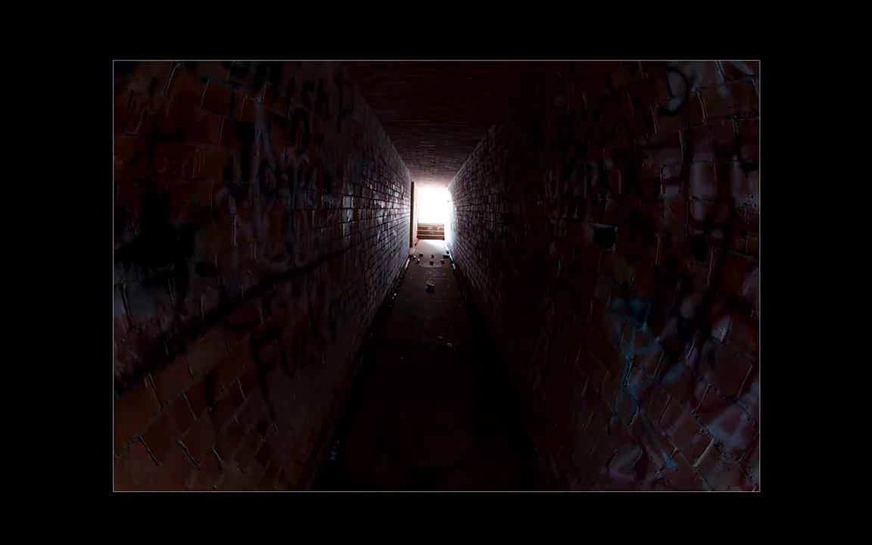
pyautogui.press('Right')
pyautogui.press('Right')
pyautogui.press('Right')
pyautogui.press('Right')
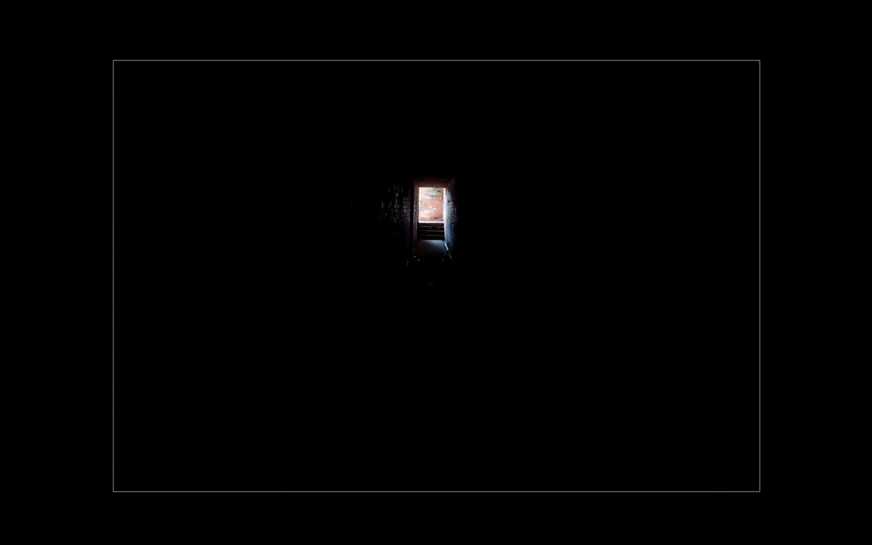
pyautogui.press('Left')
pyautogui.press('Left')
pyautogui.press('Left')
pyautogui.press('Left')
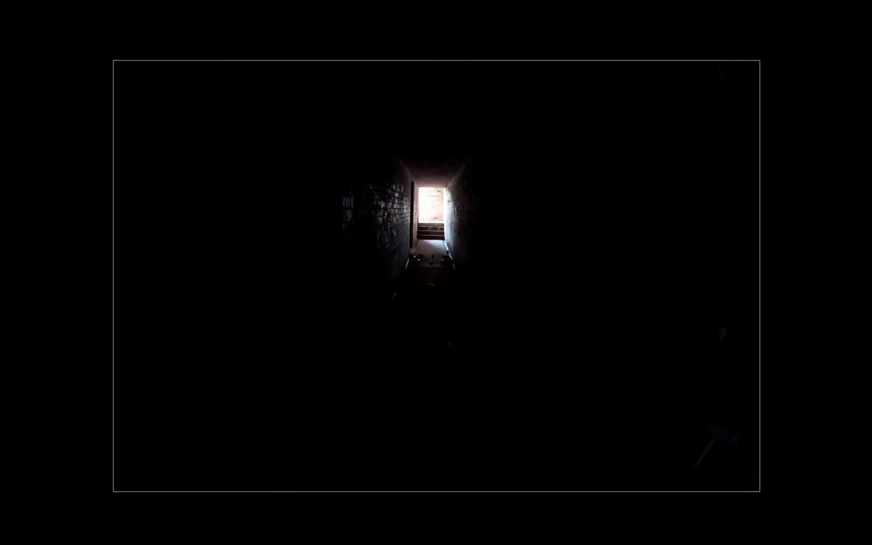
# - Return to the thumbnail grid with normal lighting and select all nine tunnel exposures
pyautogui.press('g')
pyautogui.press('l')
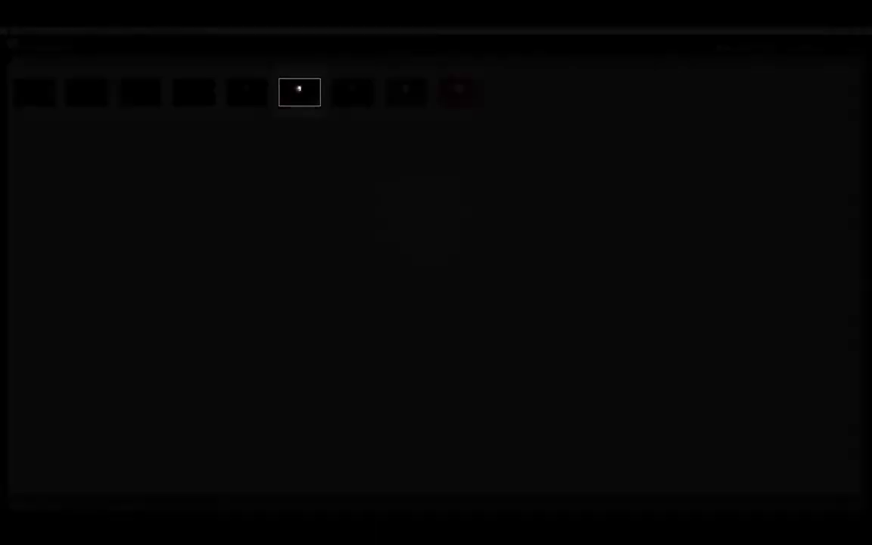
pyautogui.press('Home')
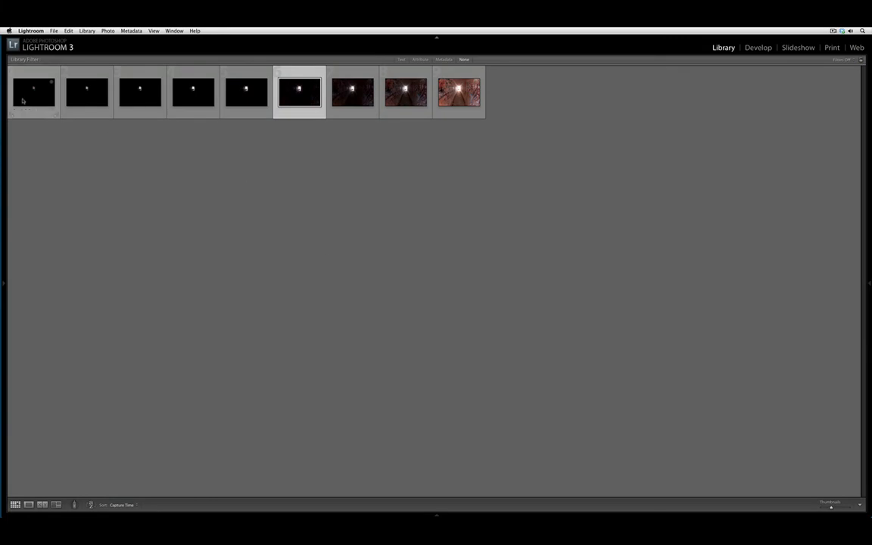
pyautogui.keyDown('shift'); pyautogui.click(435, 94); pyautogui.keyUp('shift')
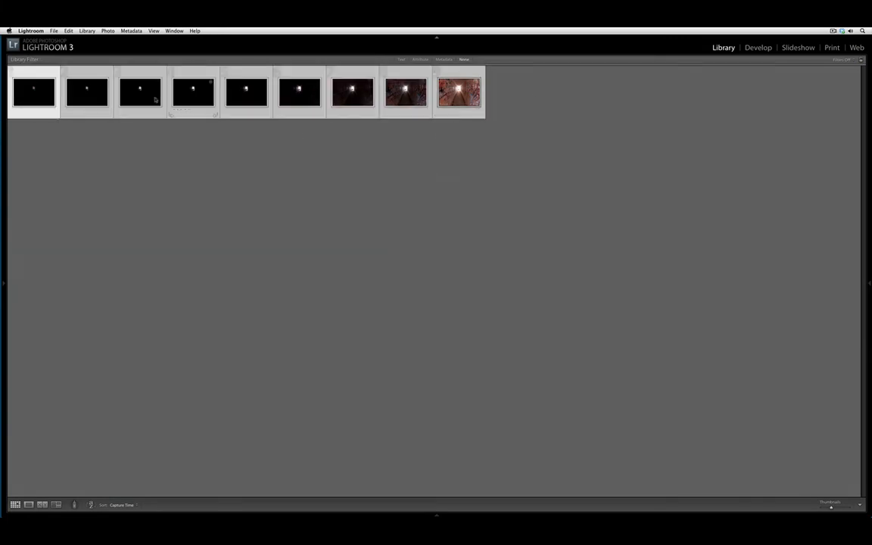
# - Export the selected photos with the Photomatix Pro preset, using JPEG as the file format
pyautogui.click(53, 30)
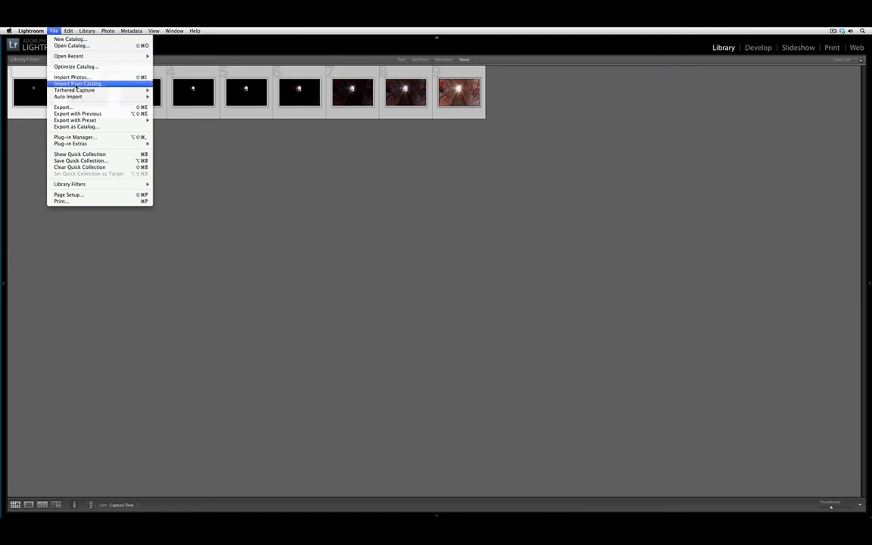
pyautogui.click(85, 108)
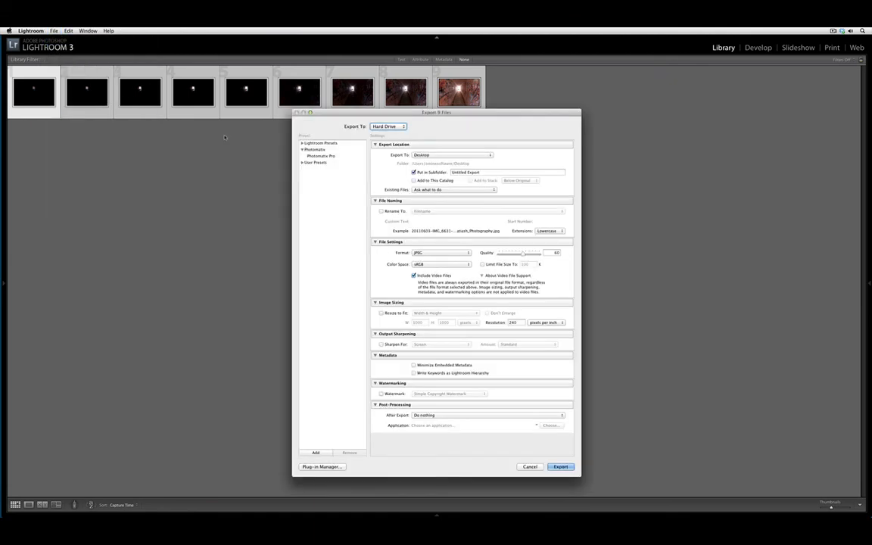
pyautogui.click(331, 157)
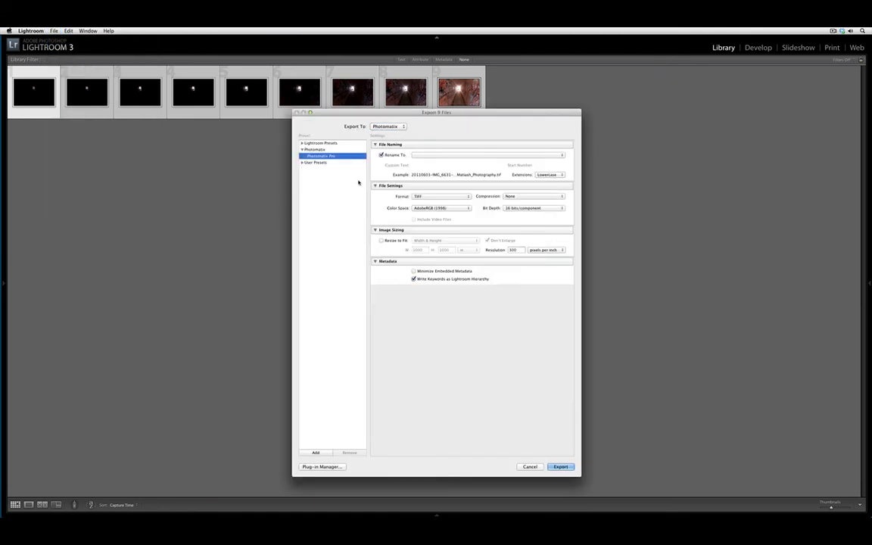
pyautogui.click(456, 195)
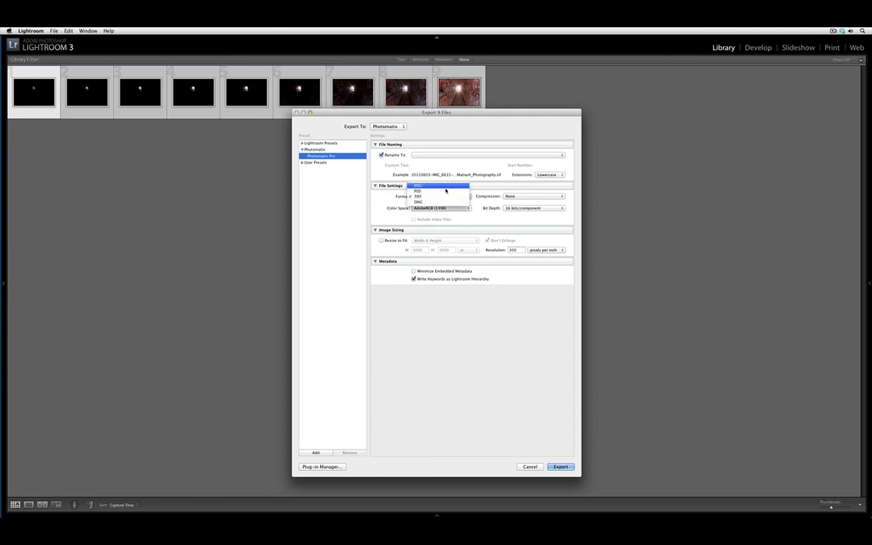
pyautogui.click(444, 186)
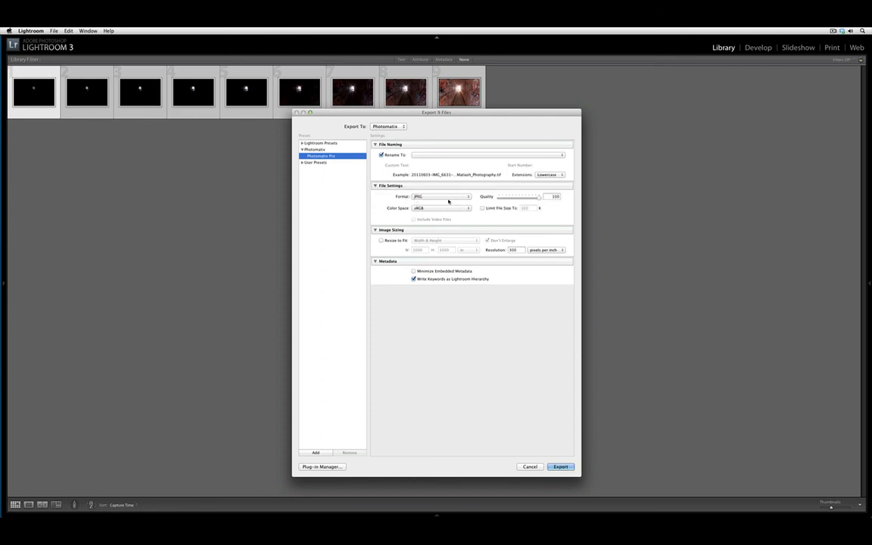
pyautogui.click(558, 467)
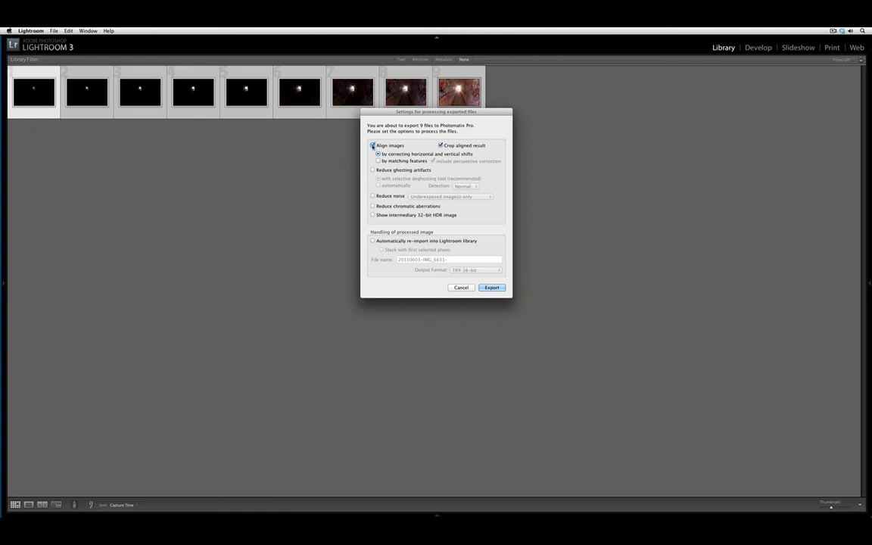
# - Turn off Align images, and enable Reduce chromatic aberrations and automatic re-import into the Lightroom library
pyautogui.click(373, 145)
pyautogui.click(372, 206)
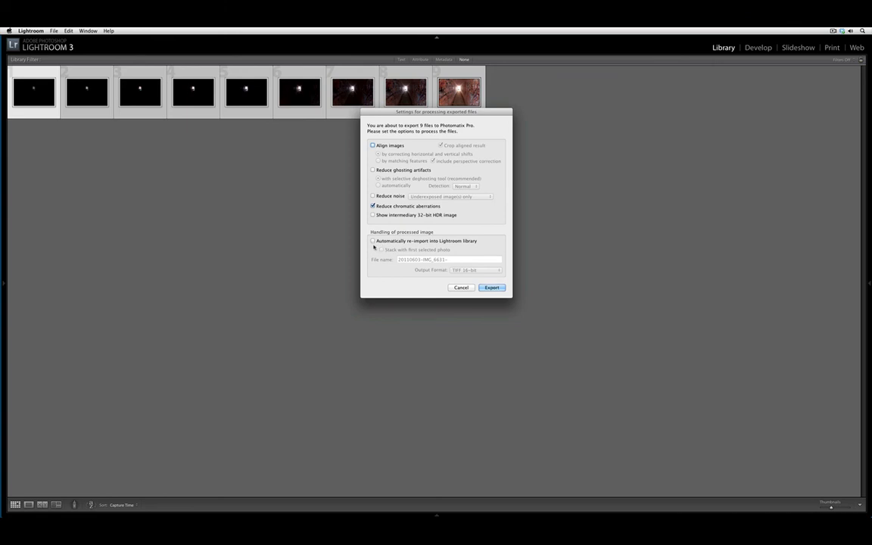
pyautogui.click(372, 240)
# - Review the re-import file name, keep TIFF 16-bit as the output format, and export the files to Photomatix Pro
pyautogui.press('super+a')
pyautogui.write('Brian_Matiash_PhotographyAndMore')
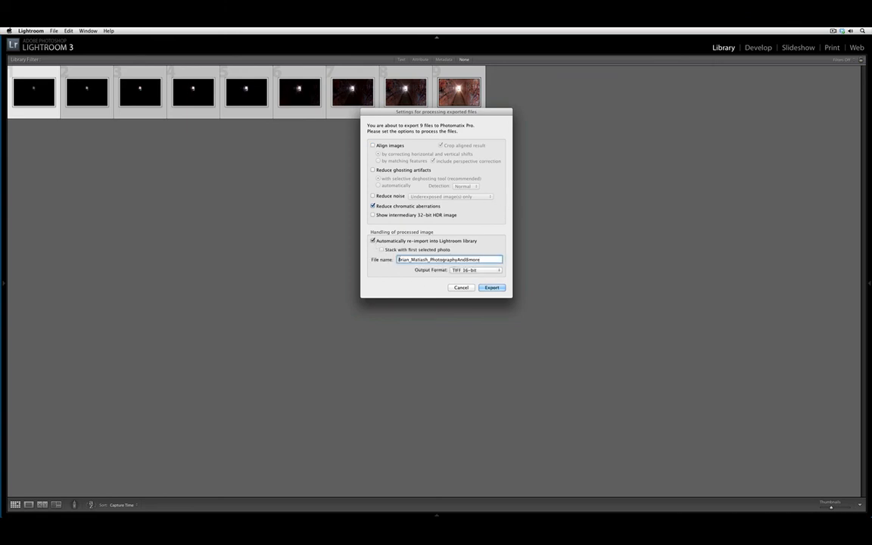
pyautogui.doubleClick(399, 259)
pyautogui.press('BackSpace')
pyautogui.write('HDRX')
pyautogui.click(464, 270)
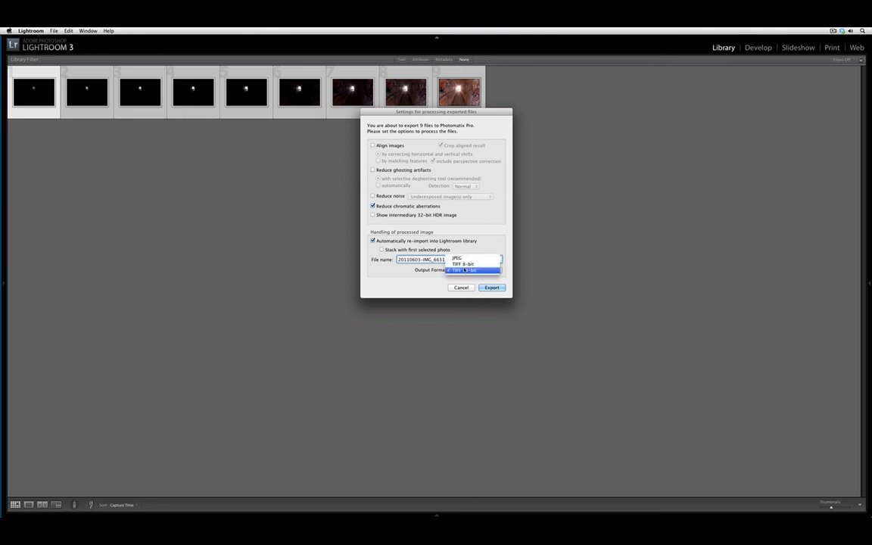
pyautogui.click(464, 270)
pyautogui.click(492, 288)
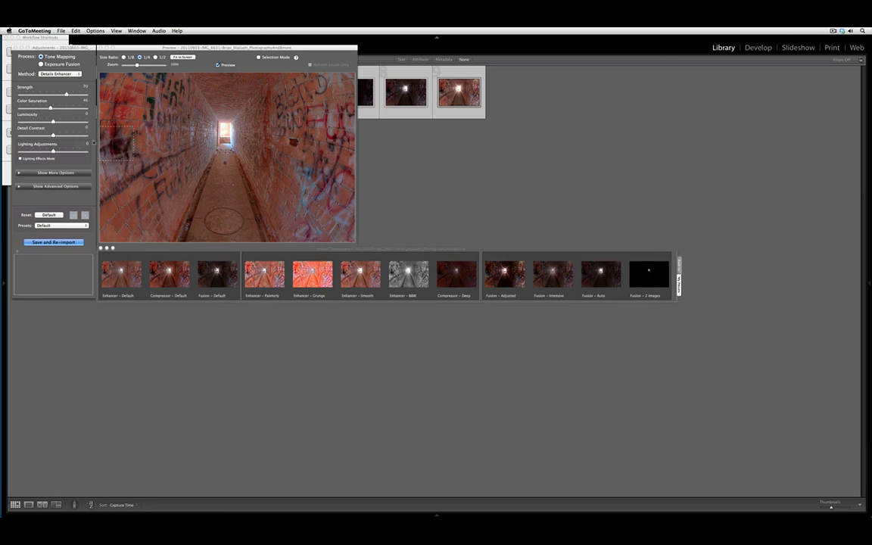
# - Hide the preset thumbnails and enlarge the preview to the 1/2 size ratio, fitting its window fully on screen
pyautogui.click(107, 247)
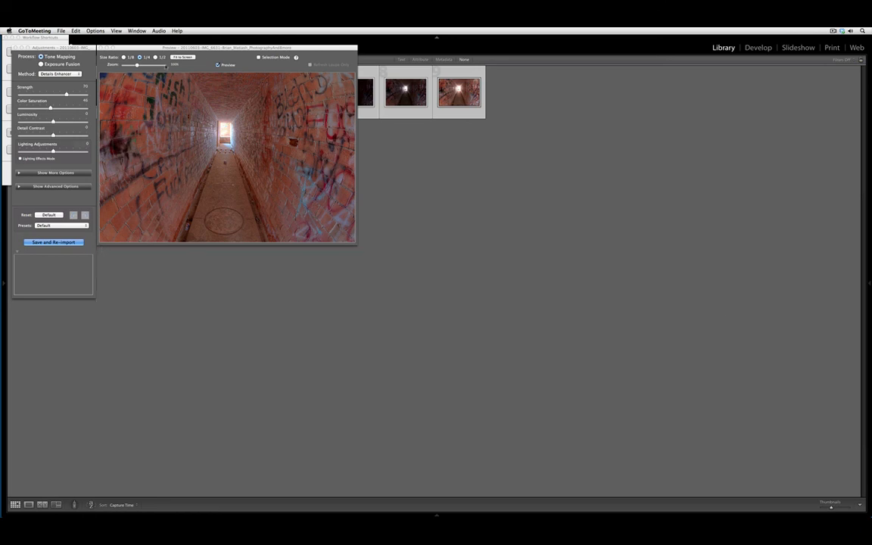
pyautogui.click(150, 108)
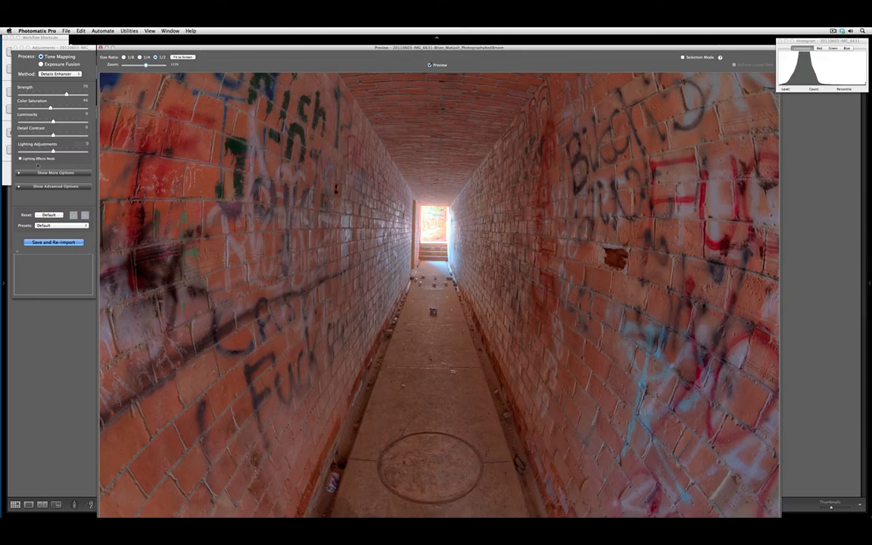
pyautogui.moveTo(297, 50); pyautogui.dragTo(297, 39)
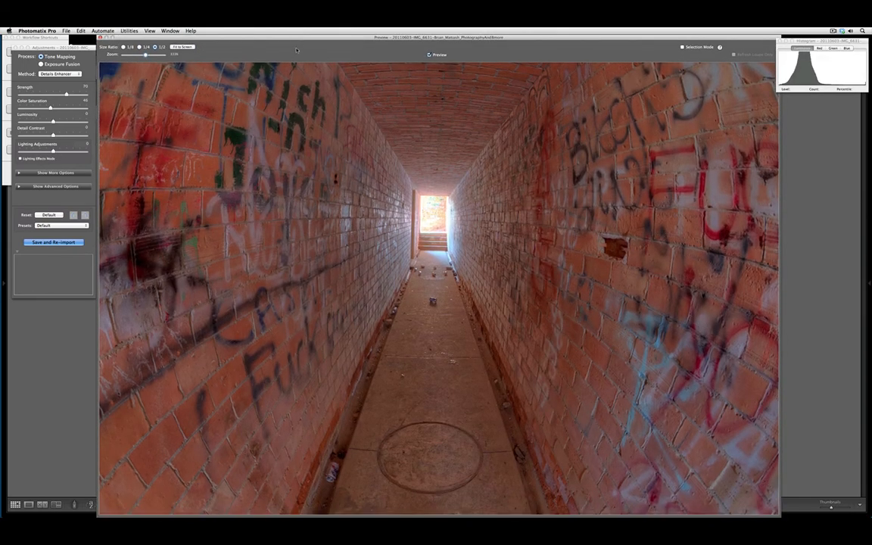
# - Expand the More Options and Advanced Options adjustments, and arrange the Adjustments and Preview windows side by side
pyautogui.click(17, 174)
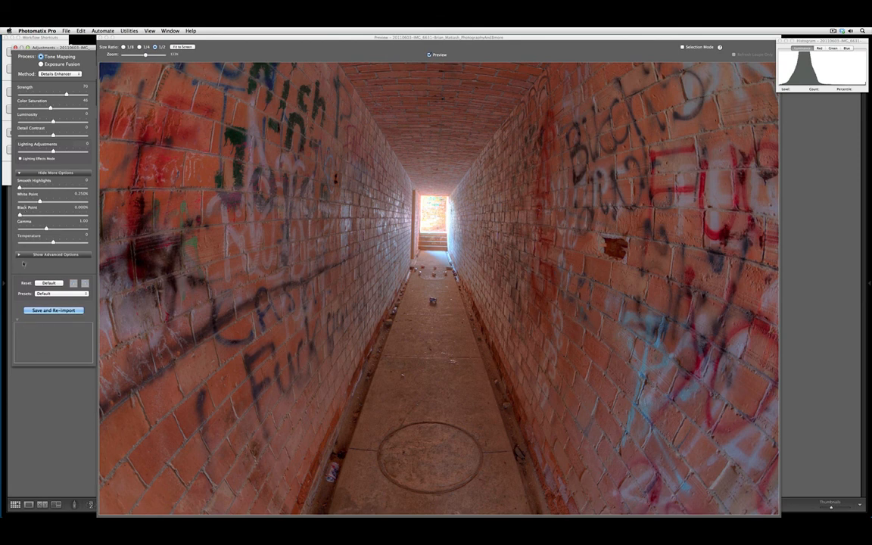
pyautogui.click(21, 254)
pyautogui.moveTo(53, 47); pyautogui.dragTo(44, 38)
pyautogui.moveTo(294, 49); pyautogui.dragTo(288, 49)
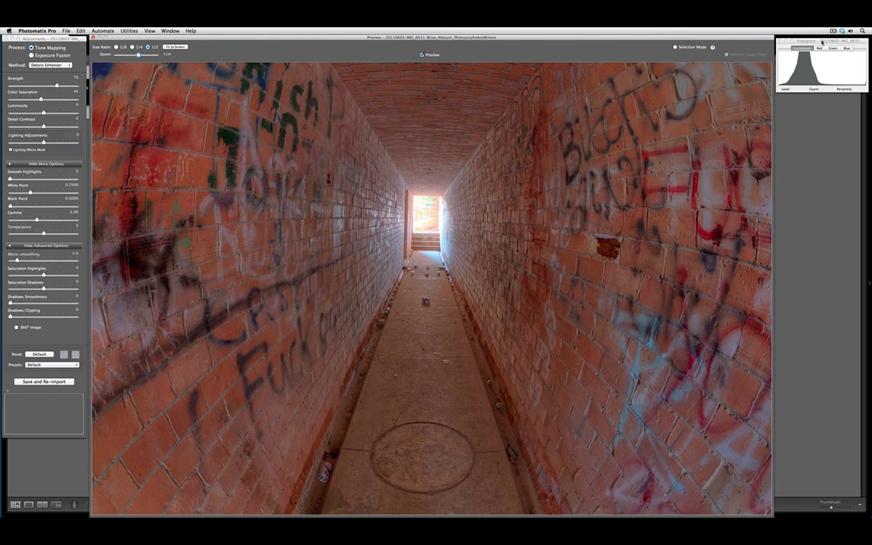
# - Place the 8-bit histogram over the tunnel's left wall in the preview and check its display option
pyautogui.moveTo(819, 41); pyautogui.dragTo(312, 105)
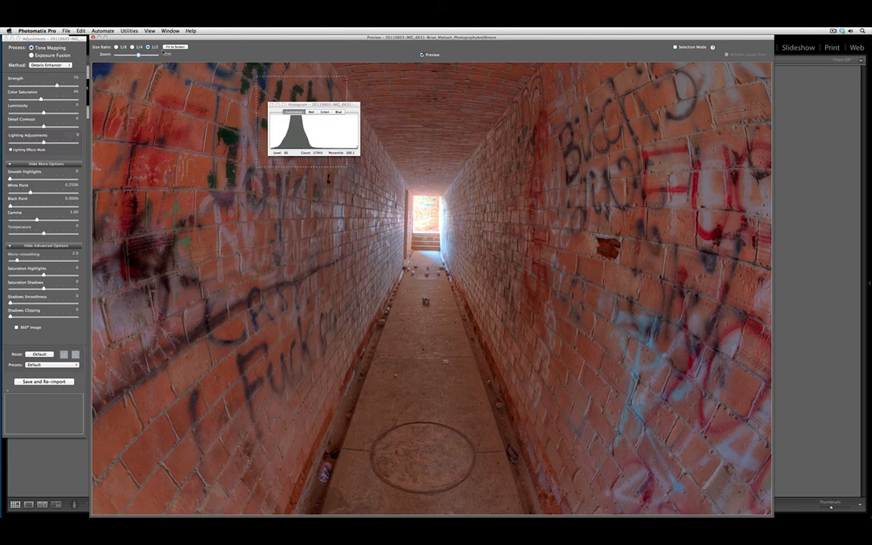
pyautogui.click(149, 31)
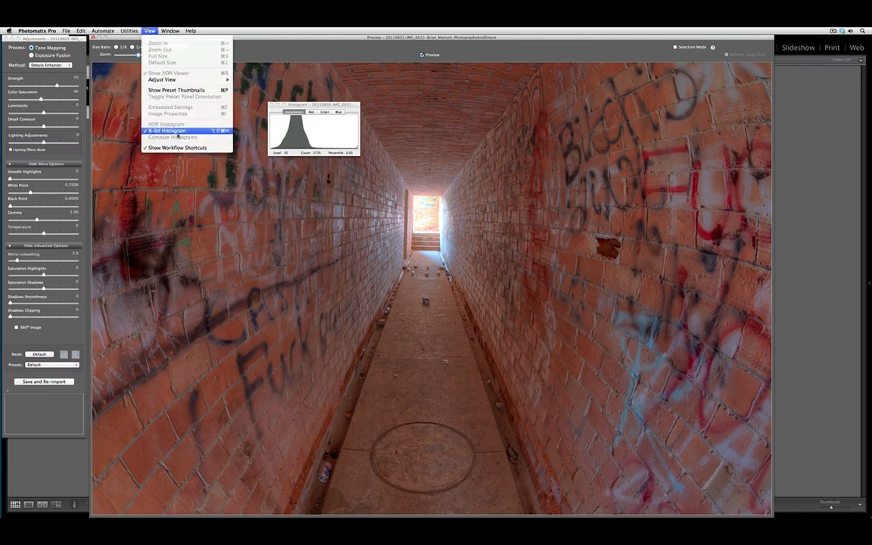
pyautogui.click(176, 131)
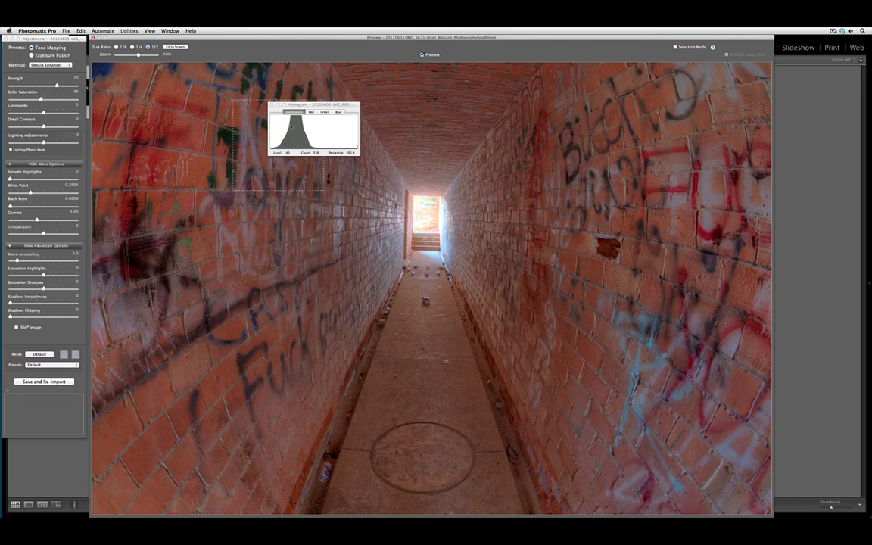
pyautogui.moveTo(304, 105); pyautogui.dragTo(294, 109)
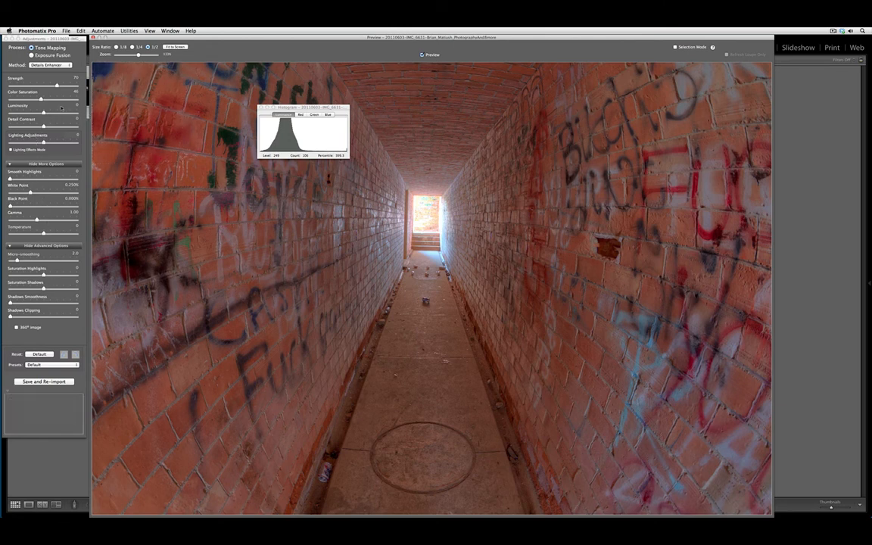
# - Set the tone mapping Strength to 100, White Point to 0.009% and Gamma to 0.83
pyautogui.moveTo(55, 85); pyautogui.dragTo(77, 86)
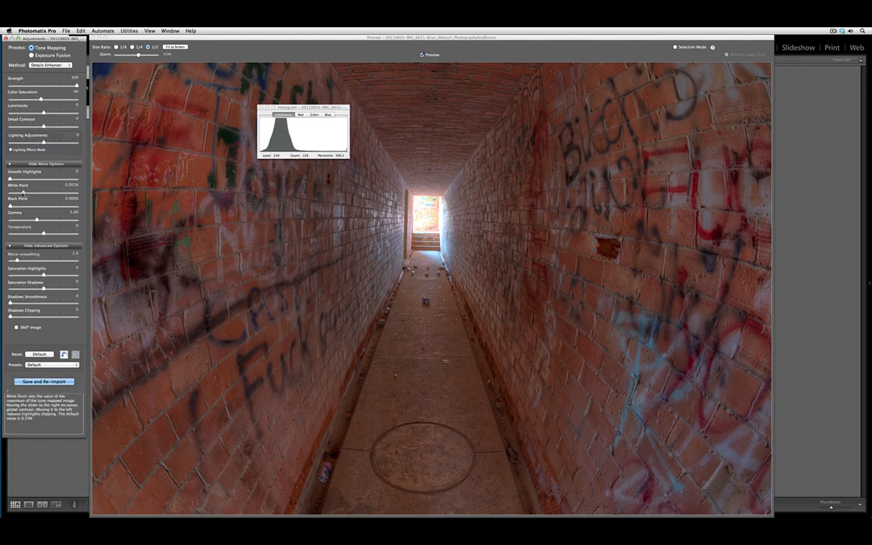
pyautogui.moveTo(30, 193); pyautogui.dragTo(17, 192)
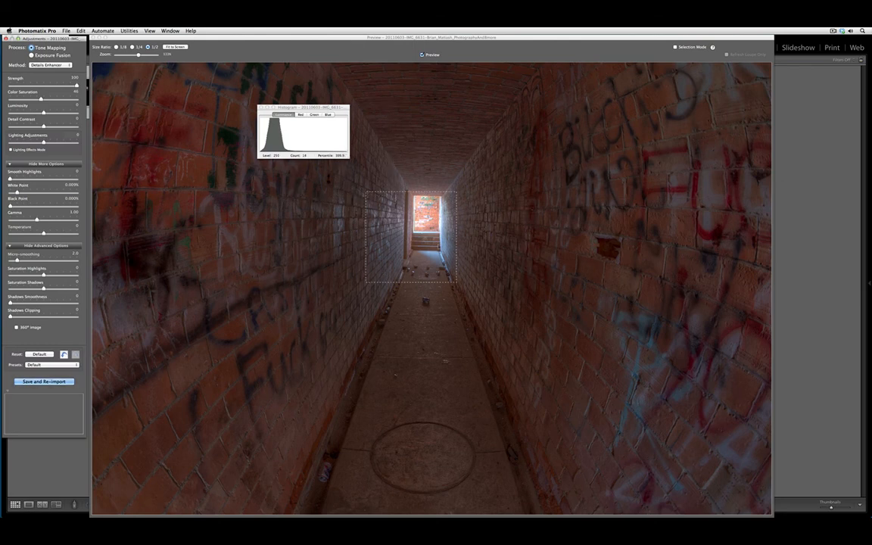
pyautogui.moveTo(11, 205)
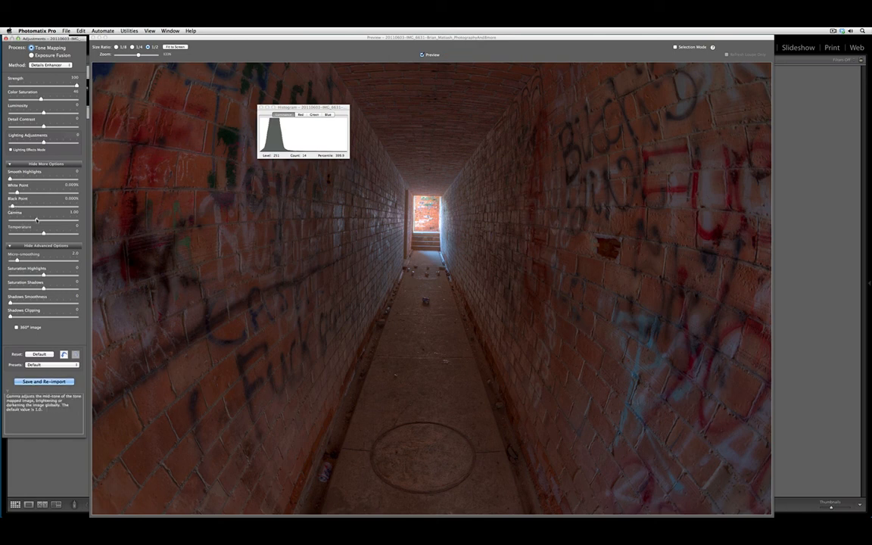
pyautogui.moveTo(36, 218); pyautogui.dragTo(42, 219)
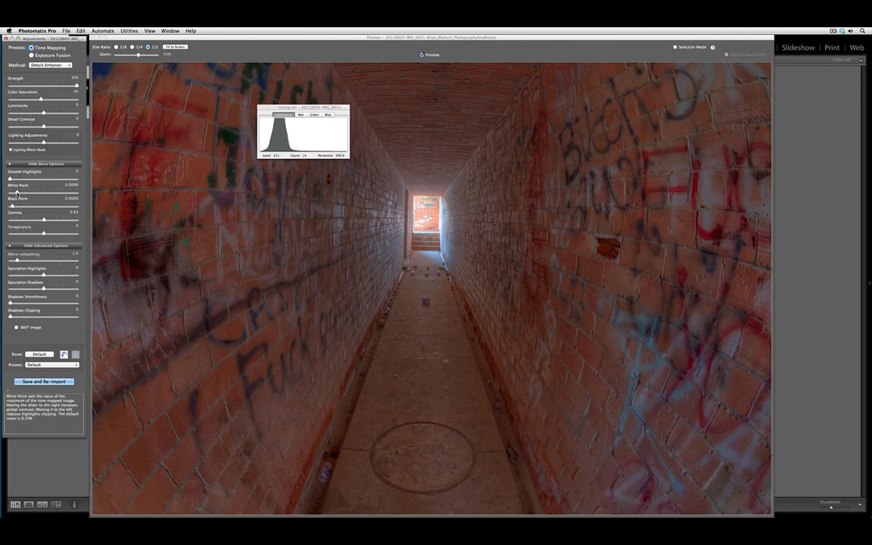
# - Set White Point to 0.002%, Lighting Adjustments to -0.4 and Detail Contrast to +0.7 for the tone-mapped tunnel
pyautogui.moveTo(44, 218); pyautogui.dragTo(42, 220)
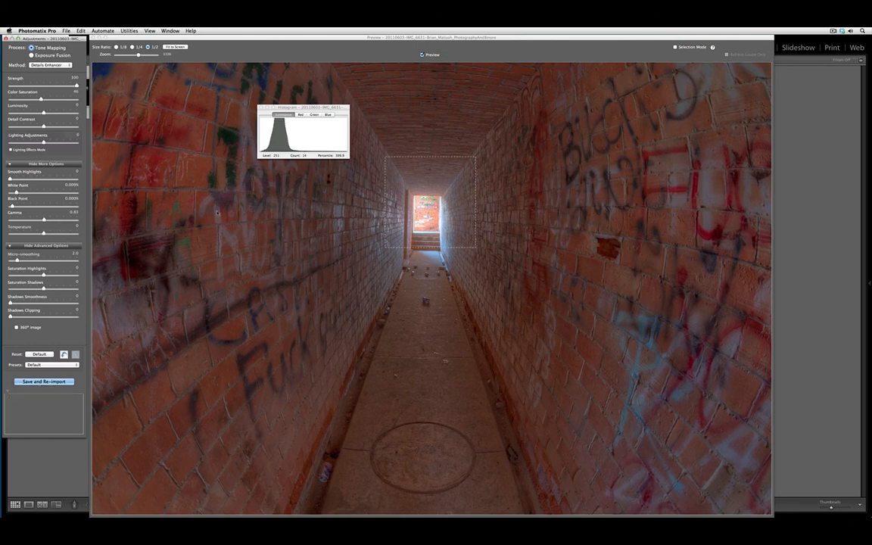
pyautogui.moveTo(15, 191)
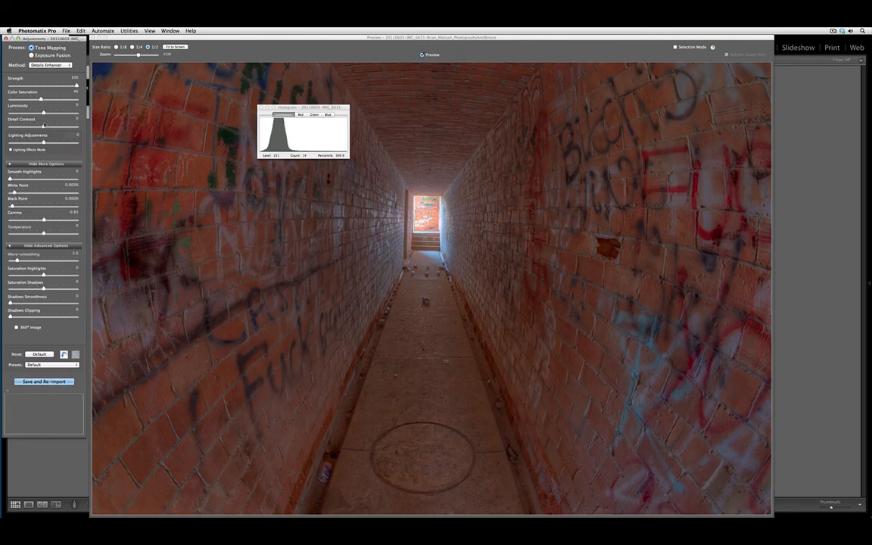
pyautogui.moveTo(43, 142); pyautogui.dragTo(43, 143)
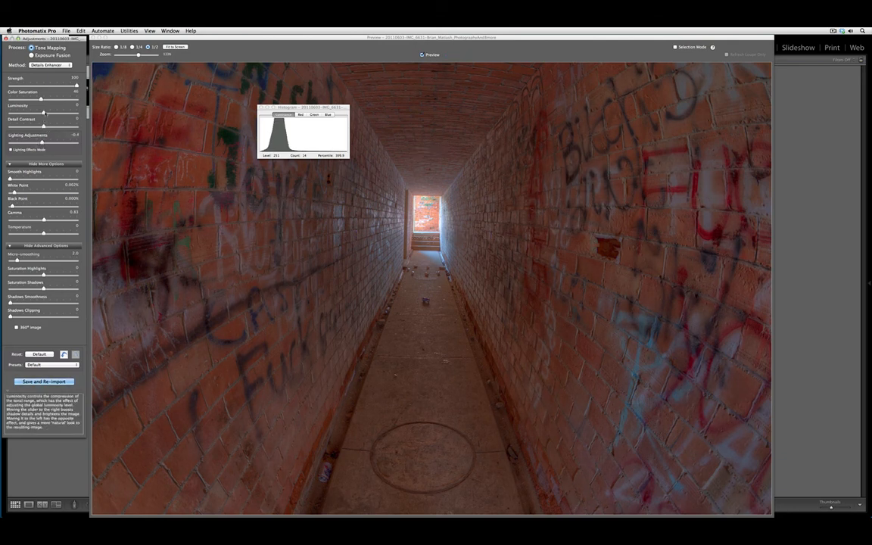
pyautogui.moveTo(43, 125); pyautogui.dragTo(47, 126)
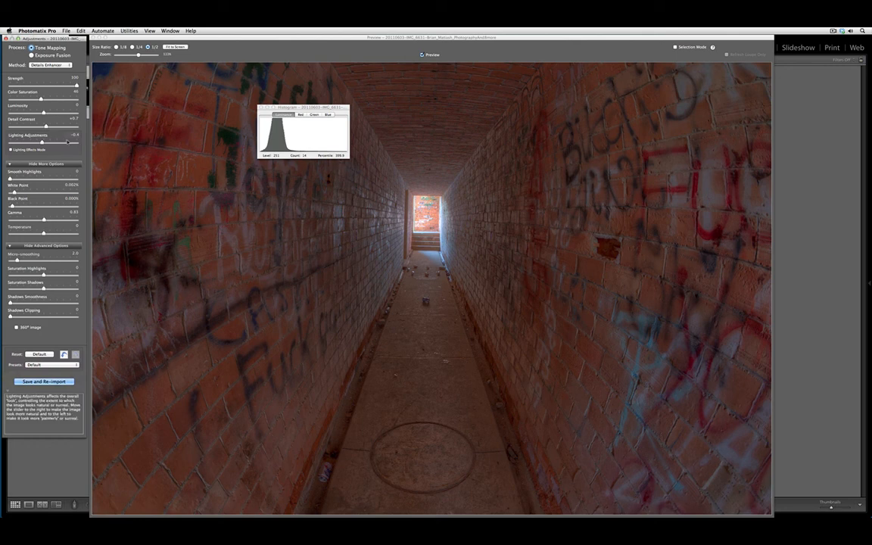
# - Set Gamma to 0.70, and save and re-import the tone-mapped image into Lightroom
pyautogui.moveTo(44, 220); pyautogui.dragTo(57, 221)
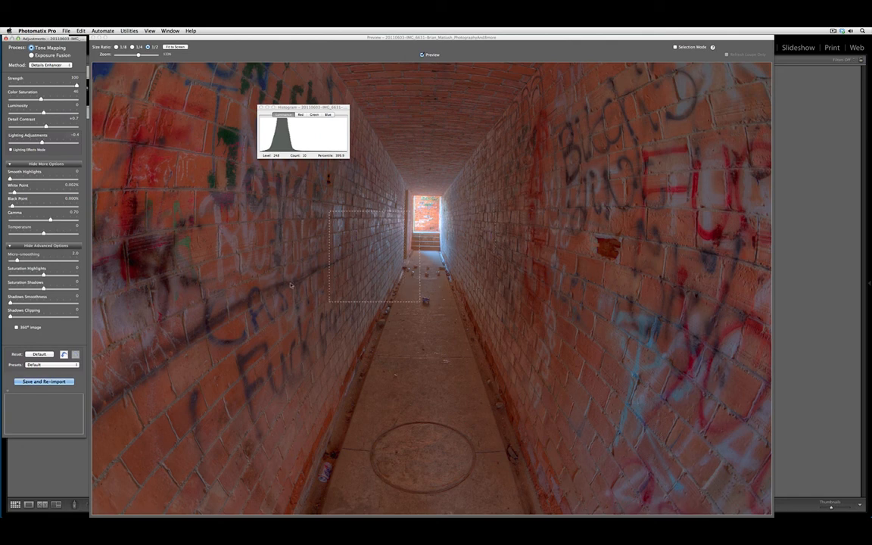
pyautogui.click(49, 382)
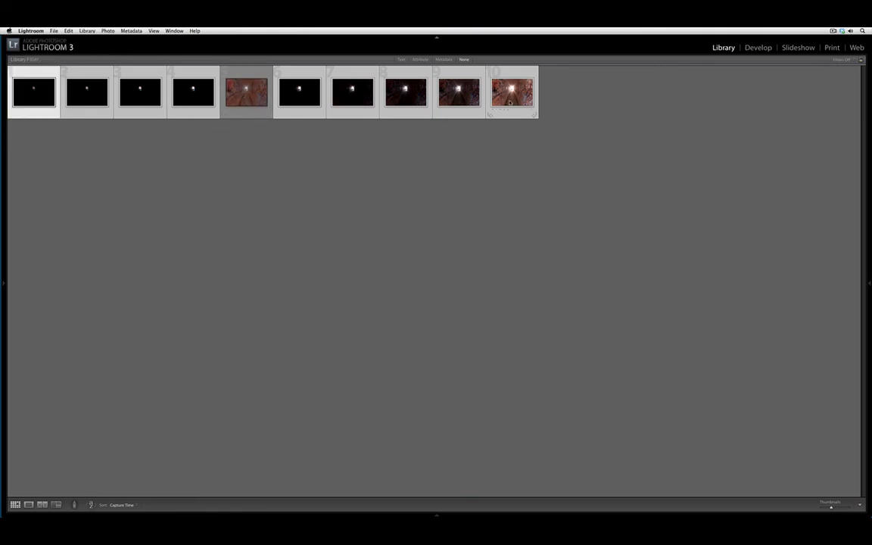
# - Compare the brightest original exposure side by side with the re-imported HDR image on a blacked-out screen
pyautogui.press('super+d')
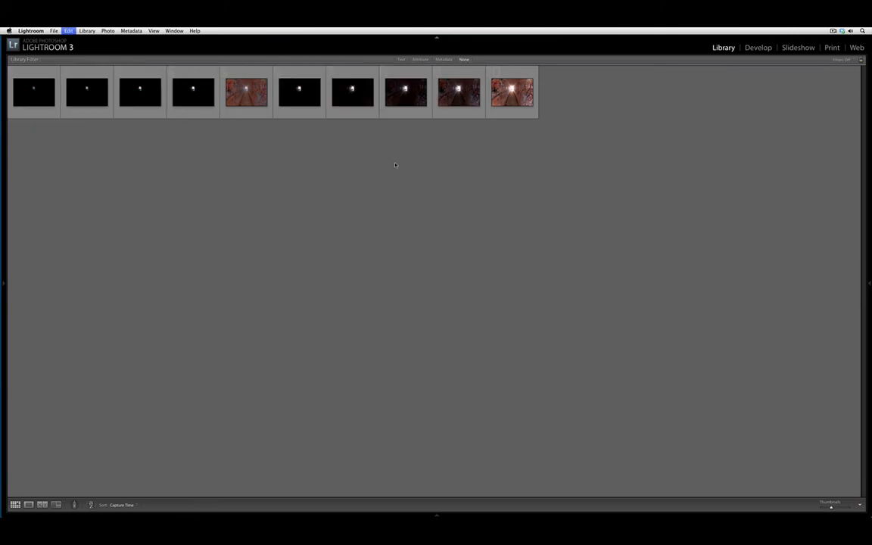
pyautogui.click(246, 94)
pyautogui.click(513, 92)
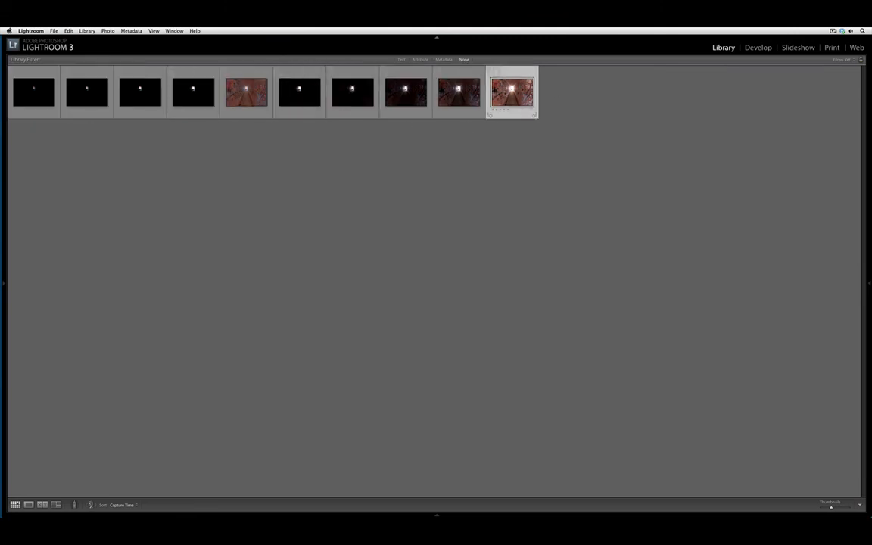
pyautogui.keyDown('super'); pyautogui.click(246, 97); pyautogui.keyUp('super')
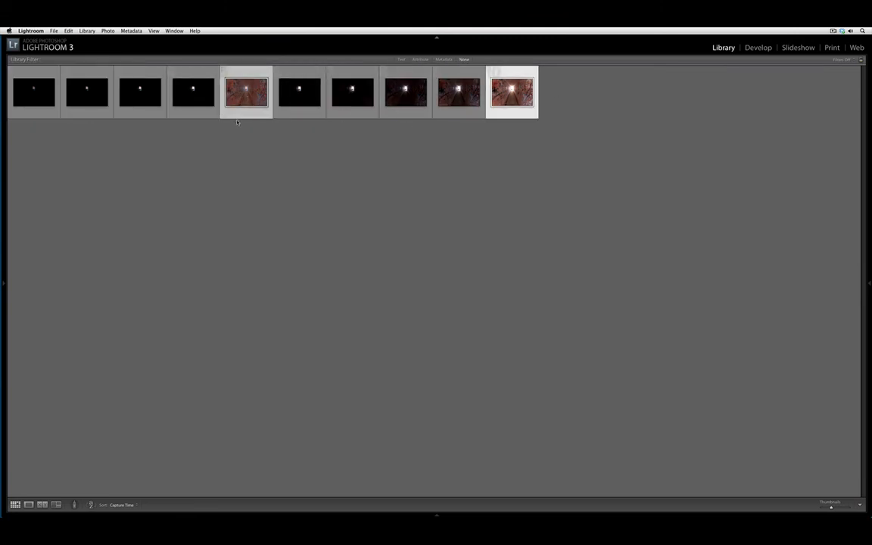
pyautogui.press('c')
pyautogui.press('l')
pyautogui.press('l')
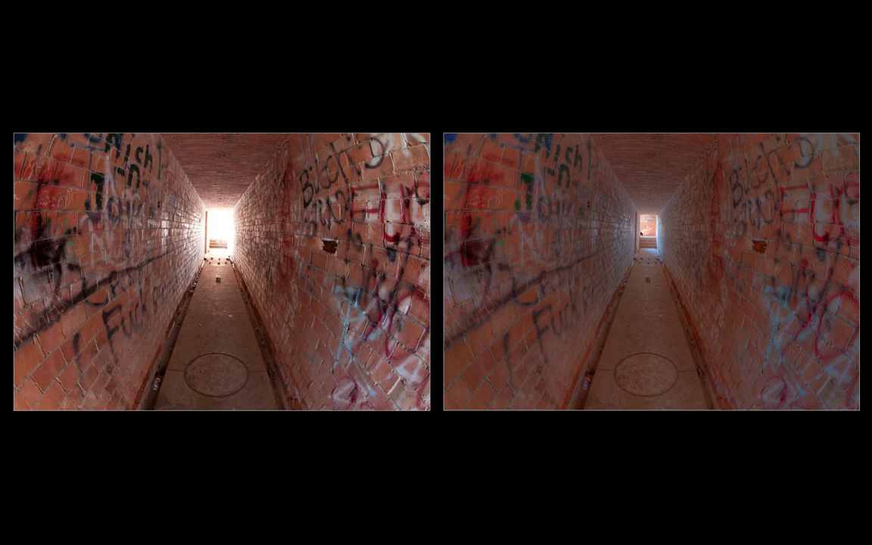
# - Turn the lights back on, show the side panels and return to the Library grid
pyautogui.press('l')
pyautogui.press('Tab')
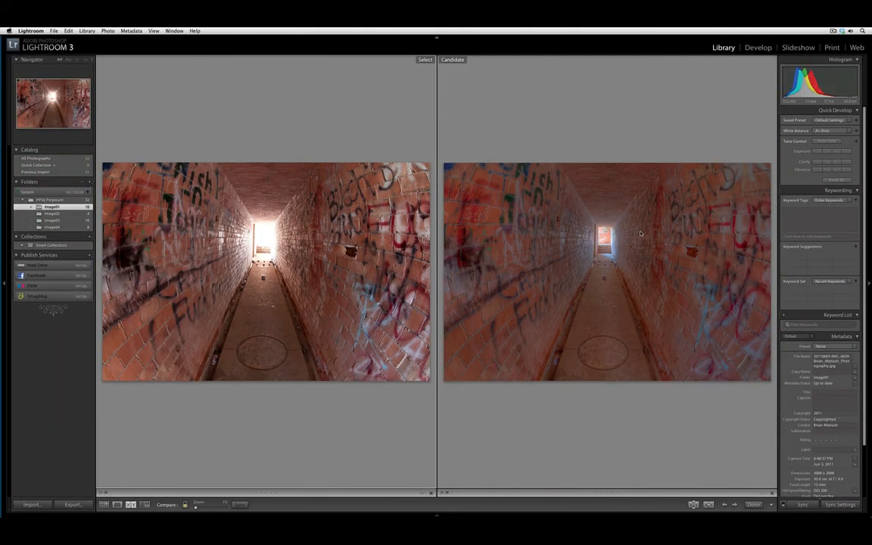
pyautogui.press('e')
pyautogui.press('g')
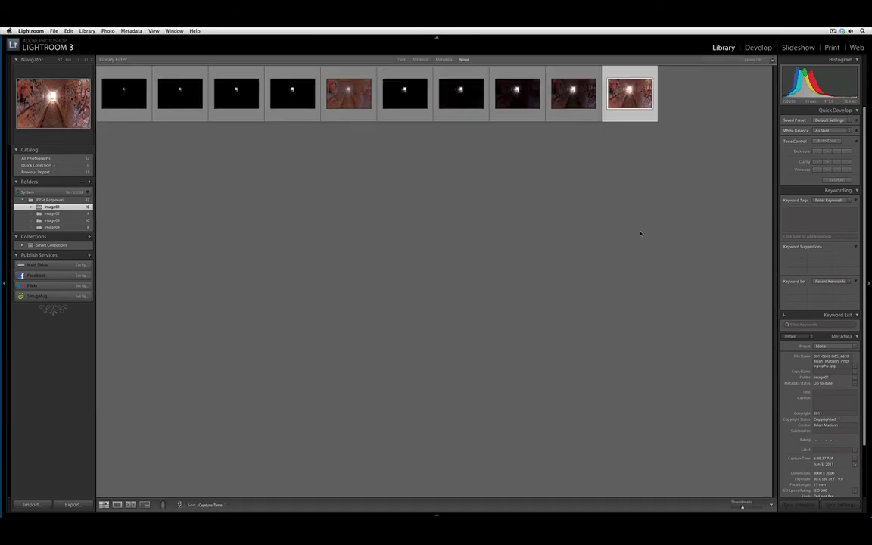
# - Enlarge the grid thumbnails to four per row and select only the tone-mapped HDR image
pyautogui.click(419, 172)
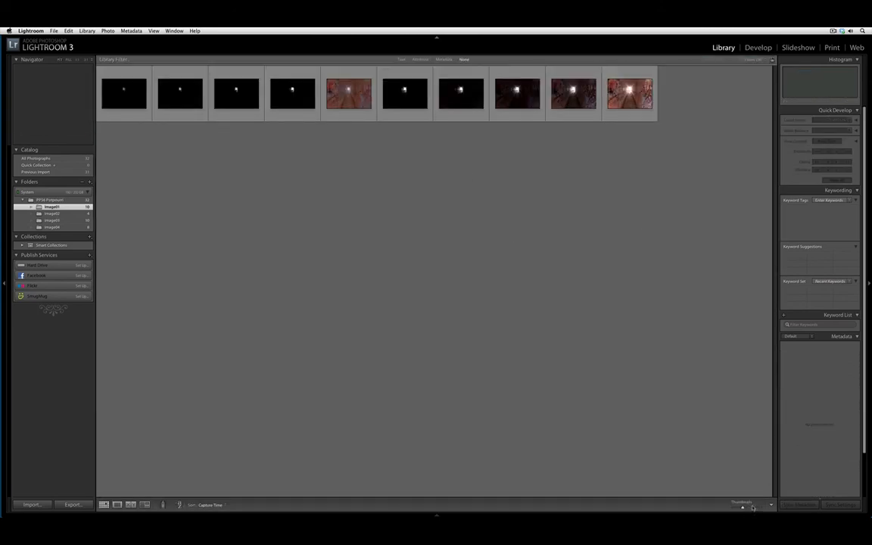
pyautogui.moveTo(743, 505); pyautogui.dragTo(756, 505)
pyautogui.moveTo(777, 433); pyautogui.dragTo(777, 496)
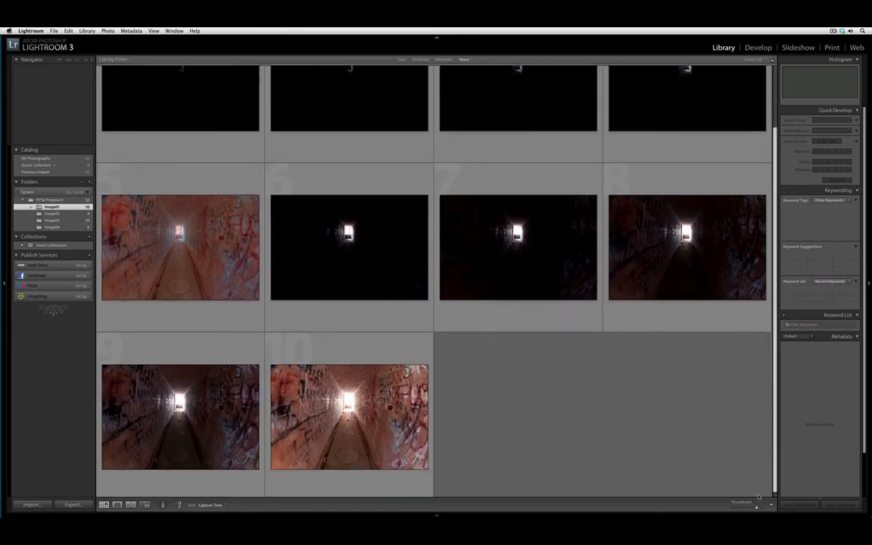
pyautogui.click(141, 259)
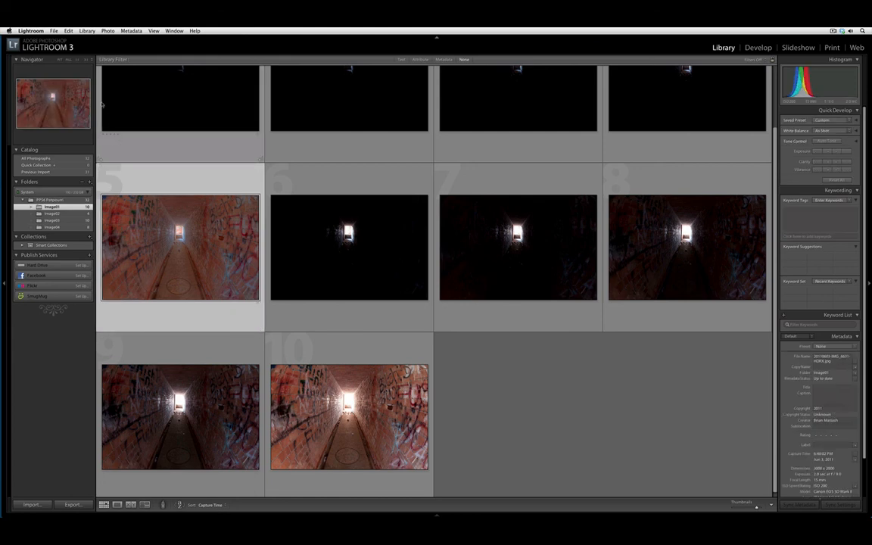
# - Add Perfect Photo Suite.lrplugin from the Plug-in Files folder of Perfect Photo Suite 6 in Applications through the Plug-in Manager
pyautogui.click(55, 31)
pyautogui.moveTo(136, 143)
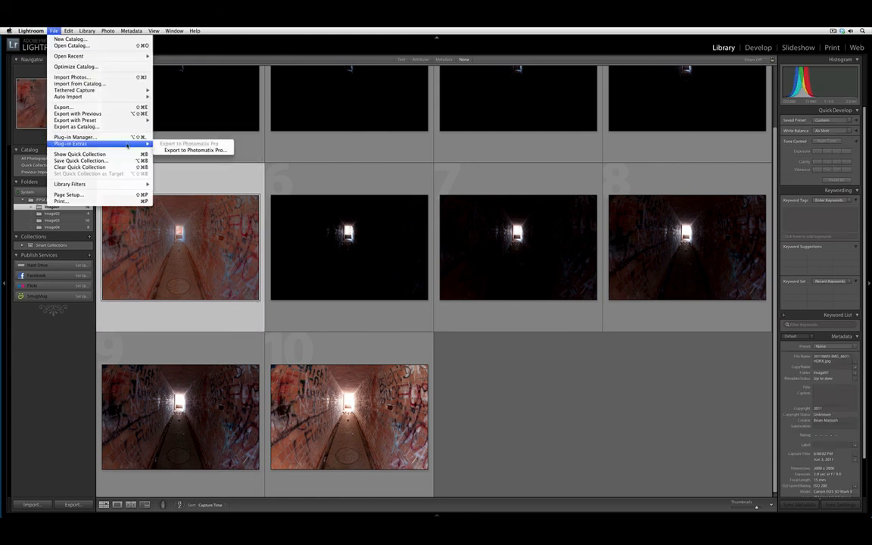
pyautogui.click(114, 137)
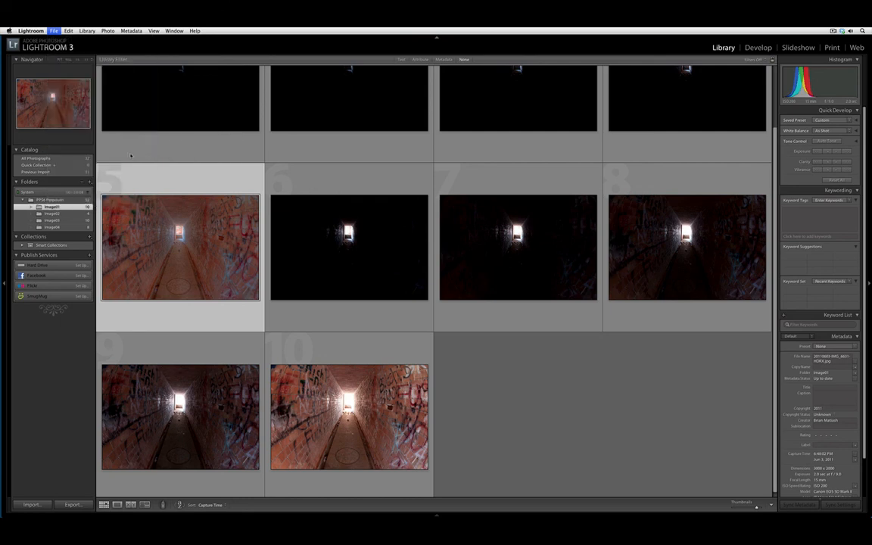
pyautogui.click(316, 270)
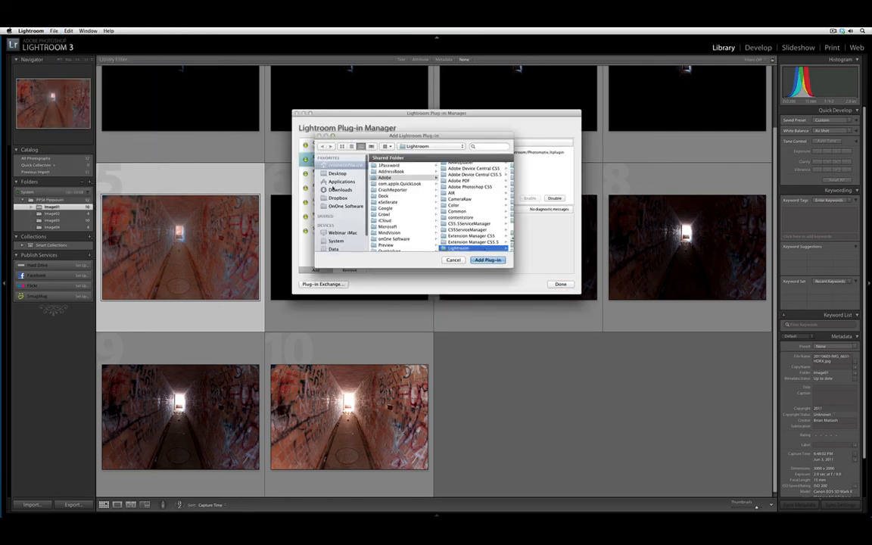
pyautogui.click(341, 181)
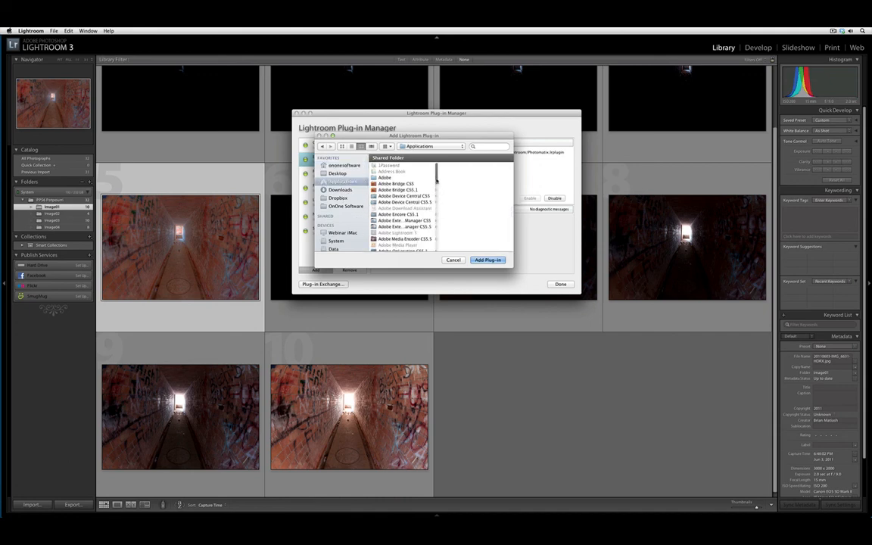
pyautogui.moveTo(436, 172); pyautogui.dragTo(440, 234)
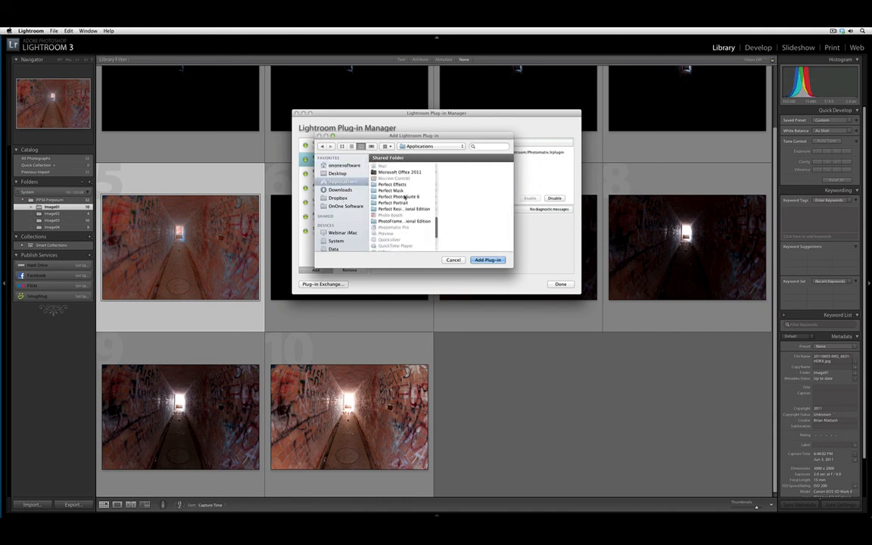
pyautogui.click(399, 202)
pyautogui.click(460, 239)
pyautogui.click(470, 169)
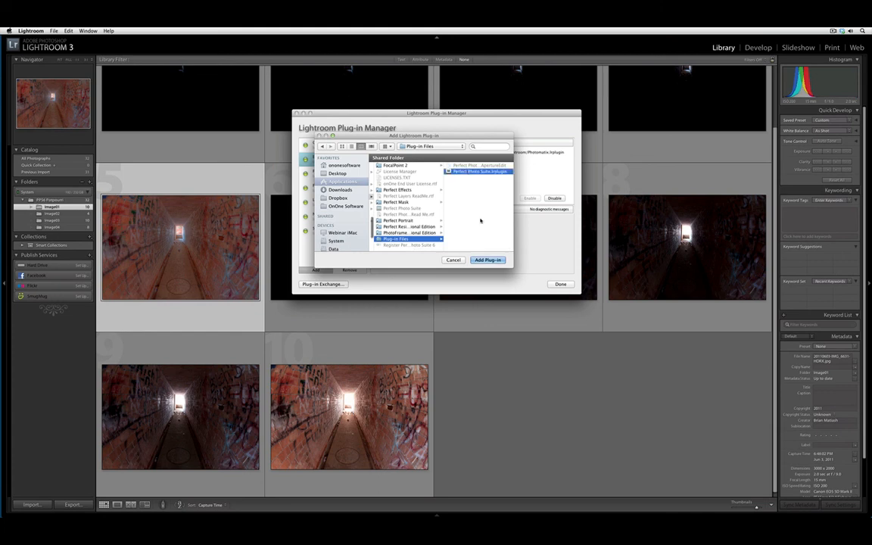
pyautogui.click(488, 260)
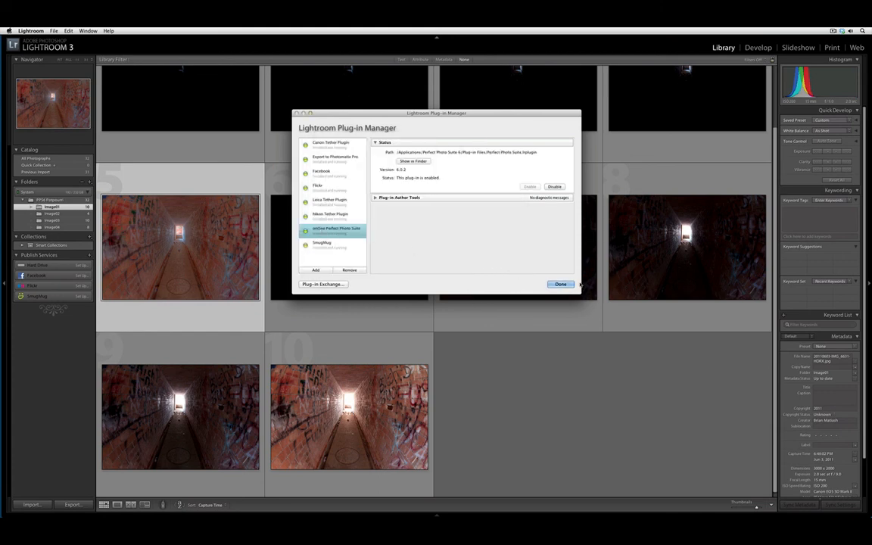
pyautogui.click(560, 284)
# - Send the selected HDR image from Lightroom to Perfect Layers in Perfect Photo Suite 6
pyautogui.click(54, 31)
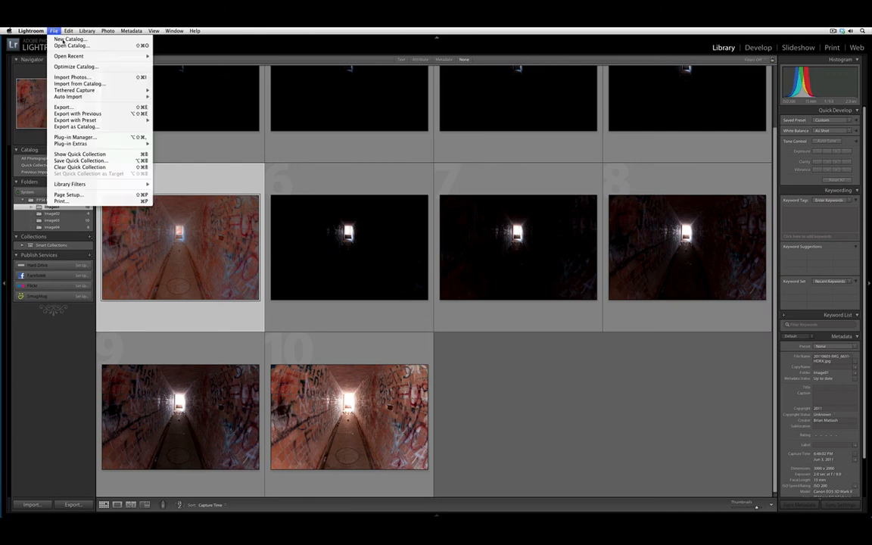
pyautogui.moveTo(106, 143)
pyautogui.click(193, 163)
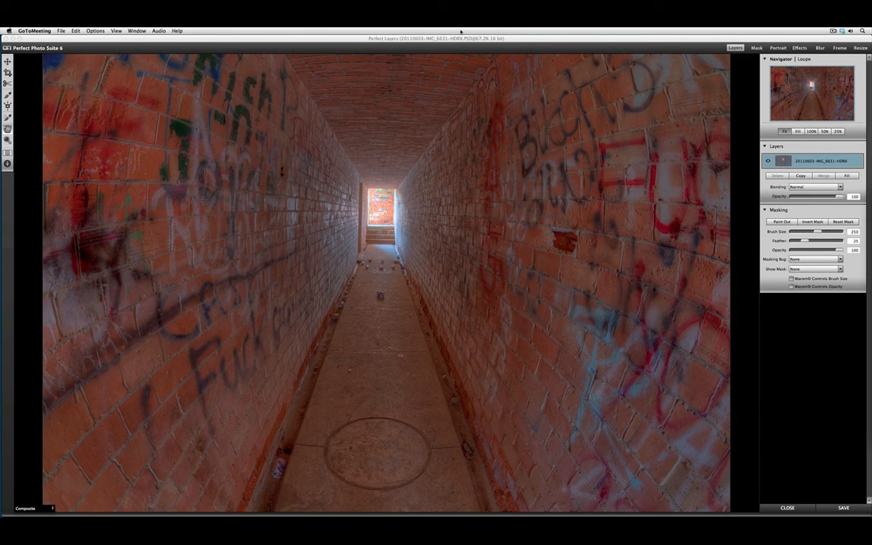
pyautogui.click(460, 38)
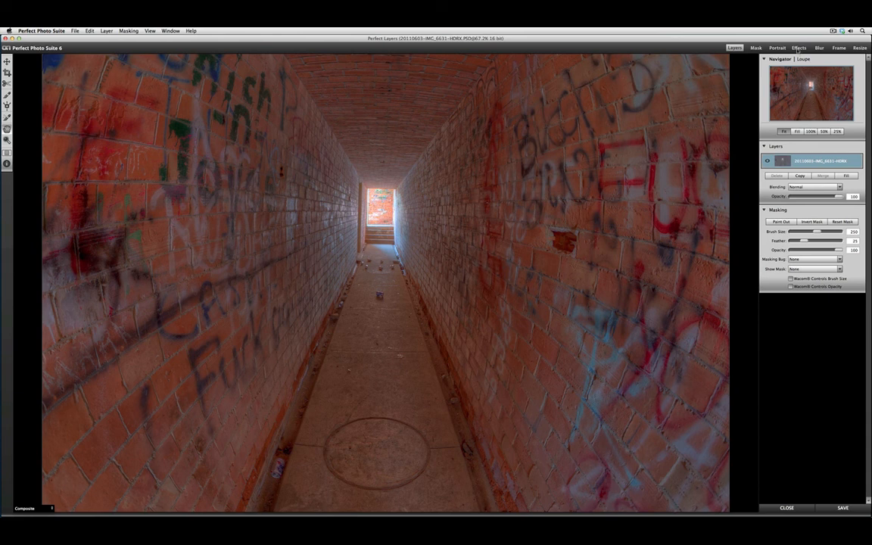
# - Apply the Thermopylae preset from Movie Looks to the tunnel image in Perfect Effects at strength 71
pyautogui.click(799, 47)
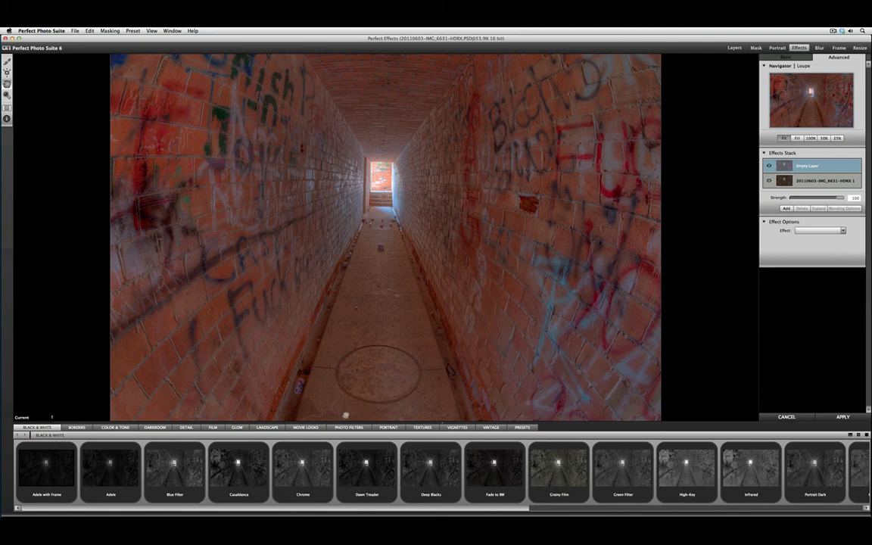
pyautogui.click(306, 427)
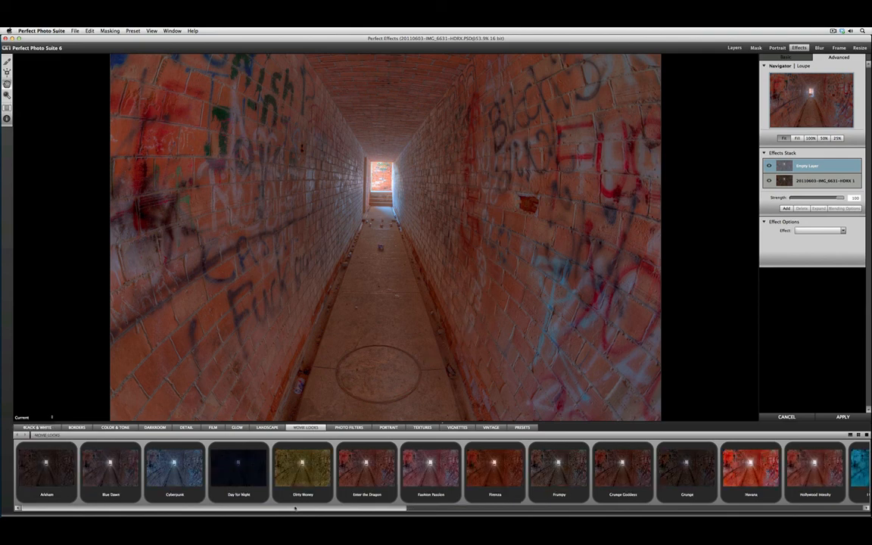
pyautogui.moveTo(295, 508); pyautogui.dragTo(782, 494)
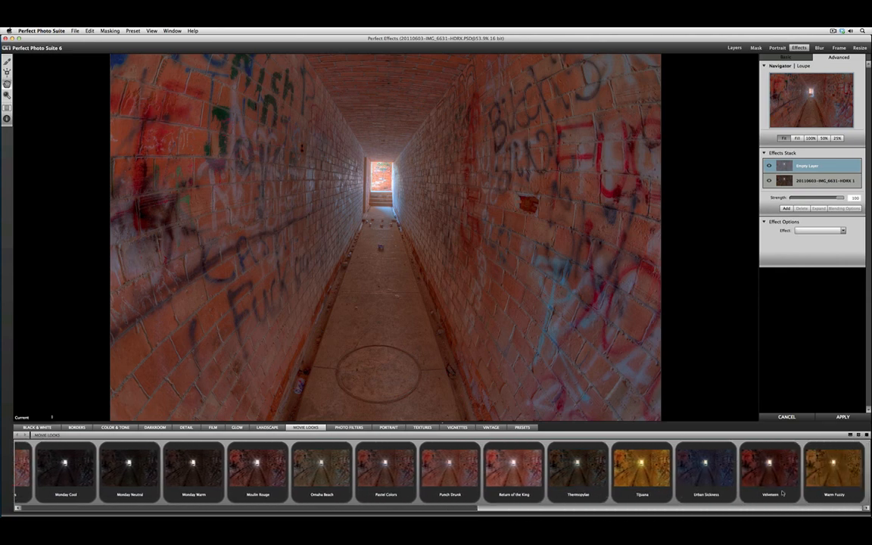
pyautogui.click(599, 442)
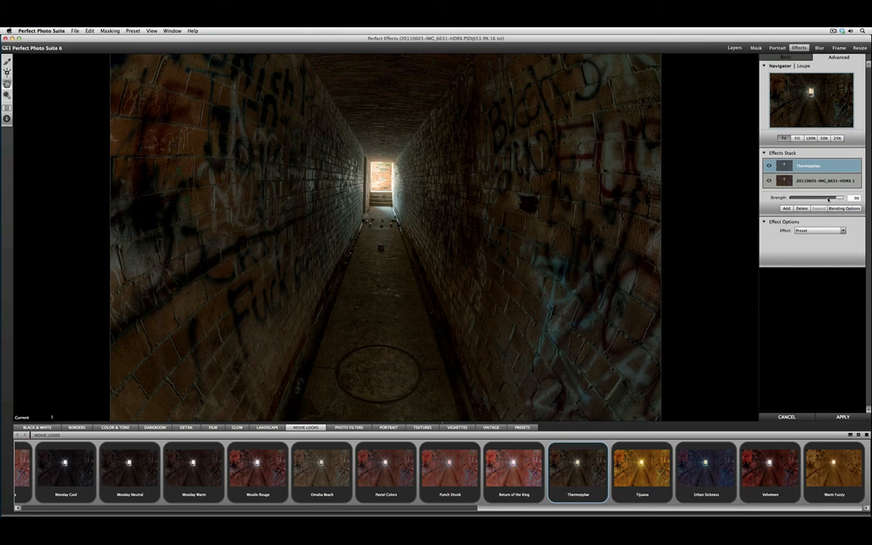
pyautogui.moveTo(842, 198); pyautogui.dragTo(815, 198)
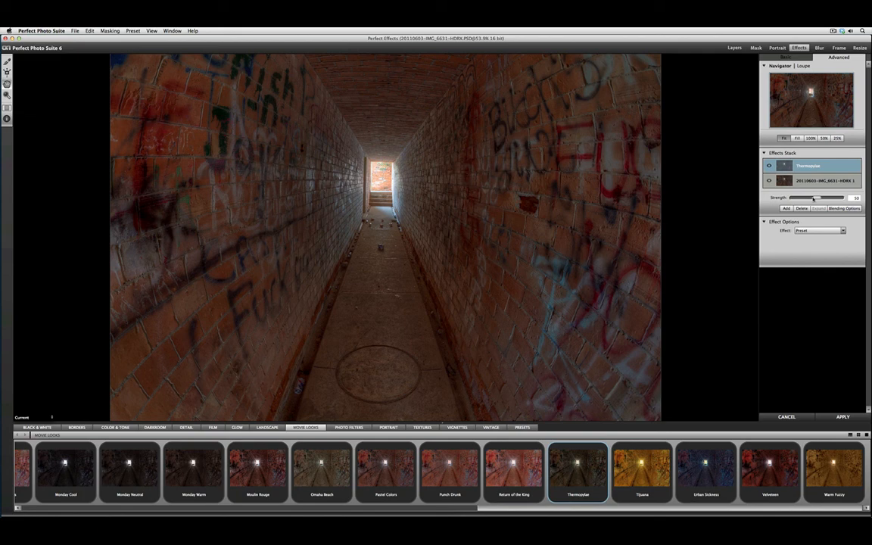
pyautogui.moveTo(815, 199); pyautogui.dragTo(825, 198)
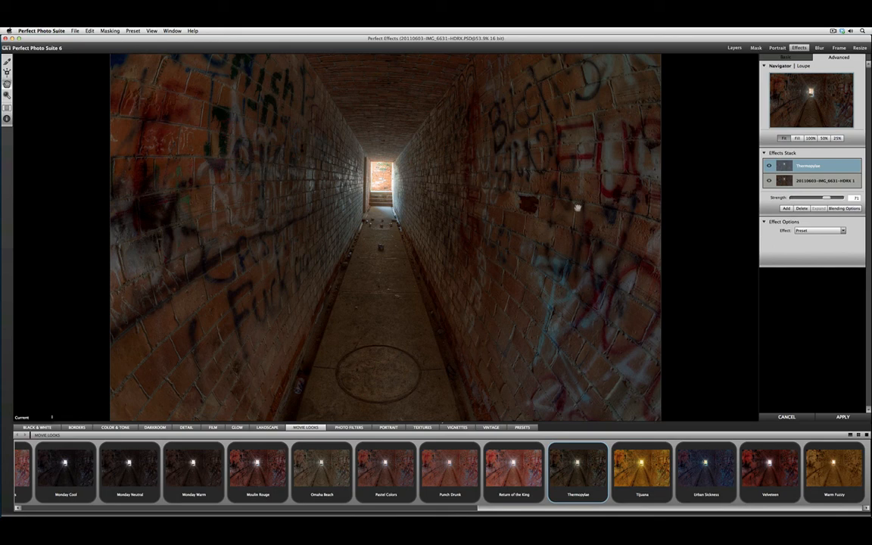
# - Add a new effect layer with the Urban Sickness preset and set its strength to 37
pyautogui.click(786, 208)
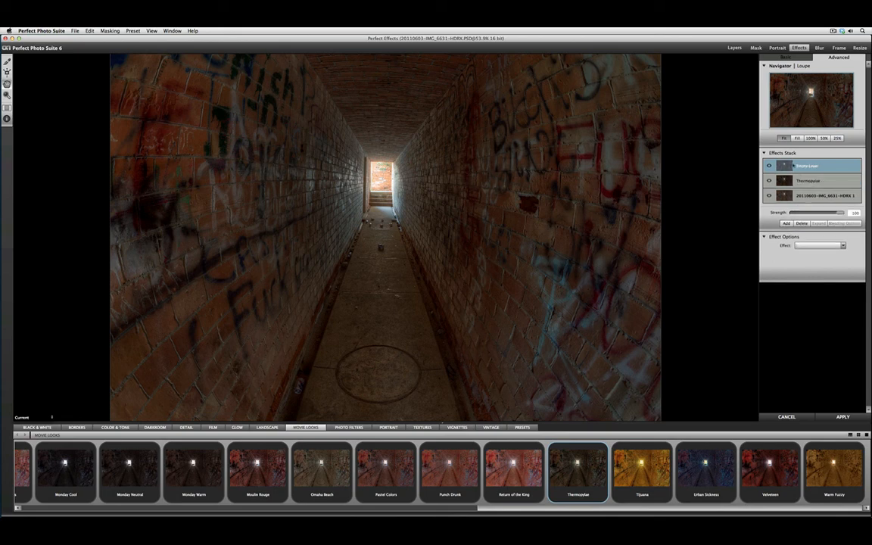
pyautogui.click(721, 479)
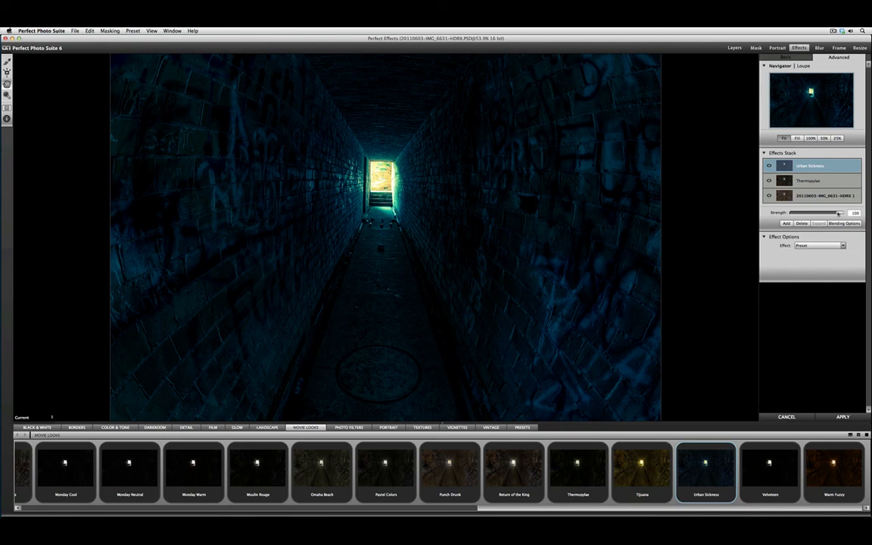
pyautogui.moveTo(840, 213); pyautogui.dragTo(805, 223)
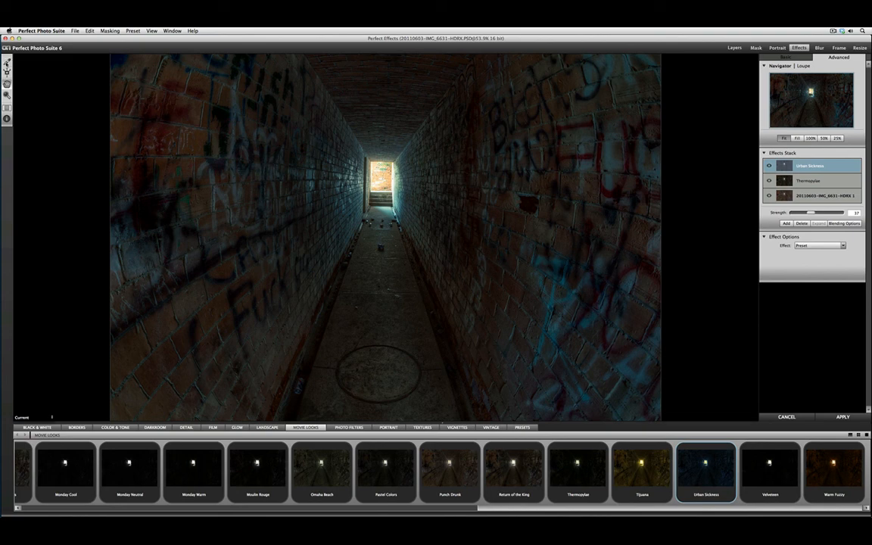
# - Invert the Urban Sickness mask and paint the effect back in around the tunnel's far opening with a size 90 masking brush
pyautogui.click(6, 62)
pyautogui.click(7, 119)
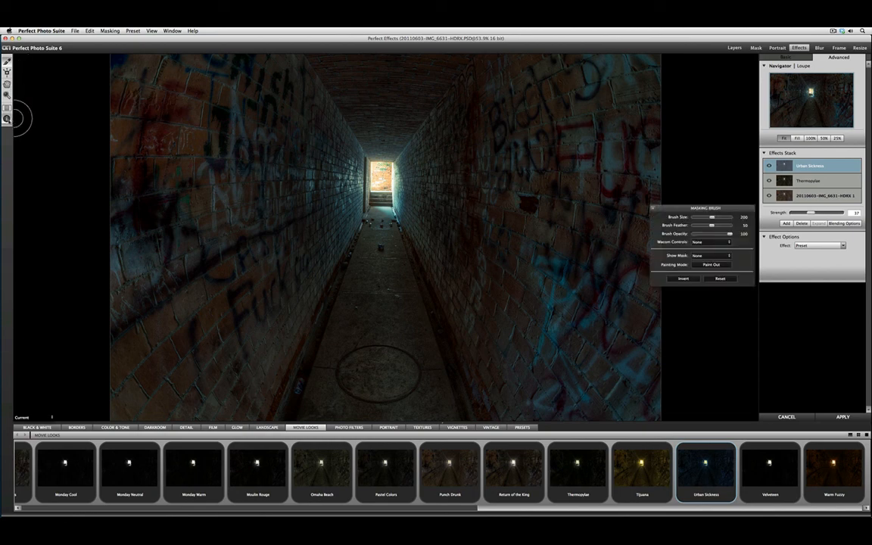
pyautogui.click(682, 280)
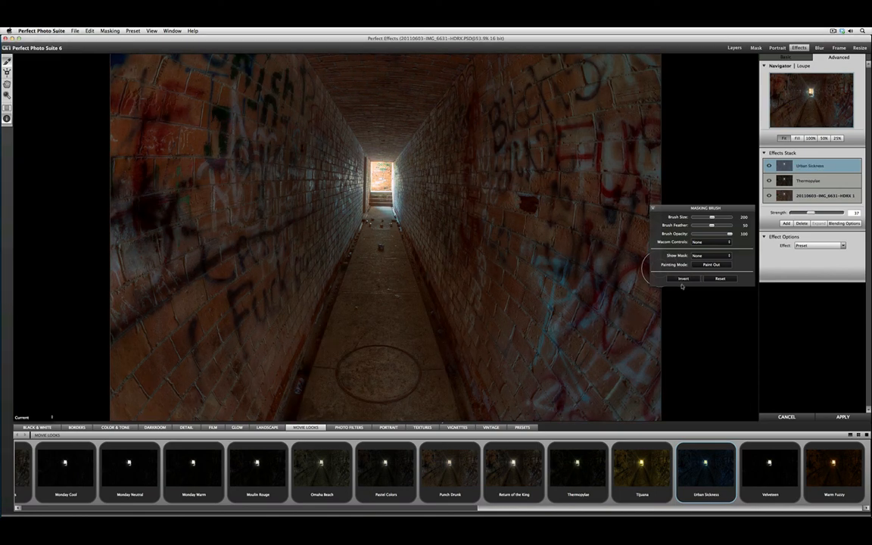
pyautogui.click(701, 267)
pyautogui.press('[')
pyautogui.press('[')
pyautogui.press('[')
pyautogui.press('[')
pyautogui.press('[')
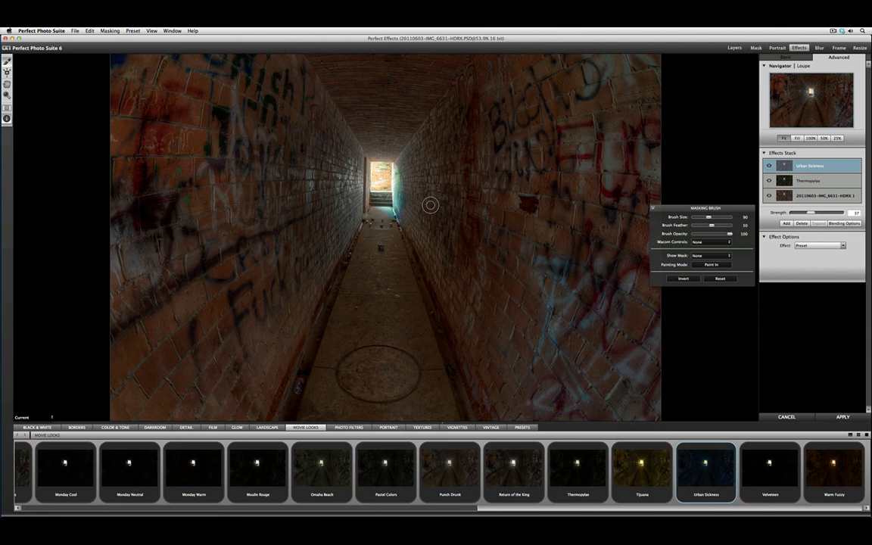
# - Paint the excess Urban Sickness effect out of the wall beside the stairs with the masking brush at size 40
pyautogui.press('super+alt+0')
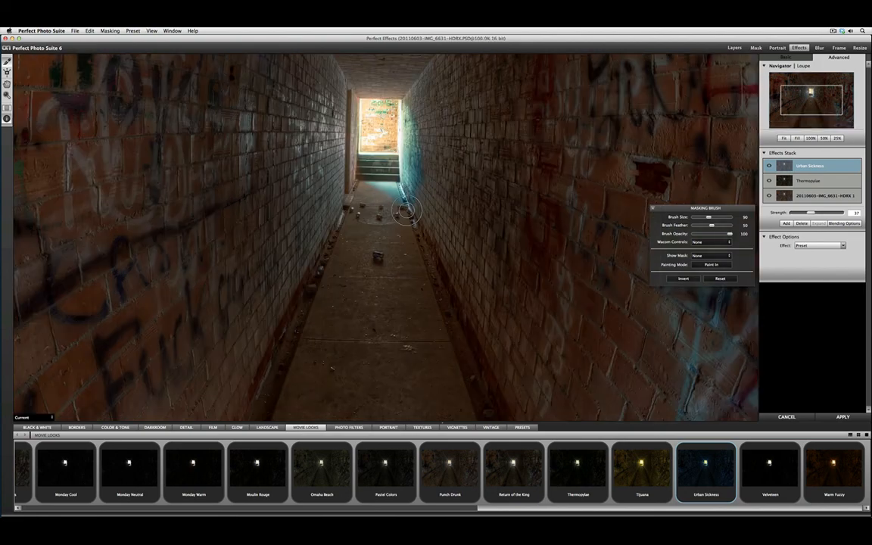
pyautogui.press('super+equal')
pyautogui.press('super+equal')
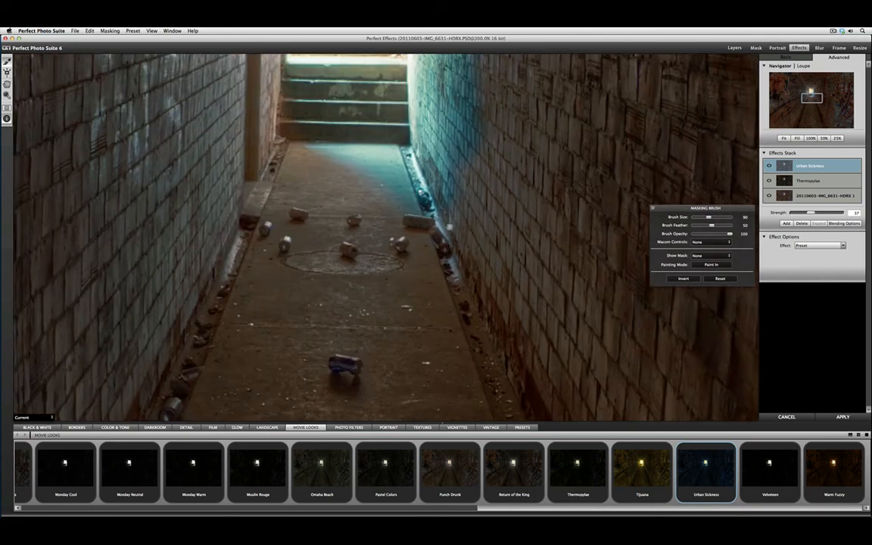
pyautogui.scroll(5, 454, 227)
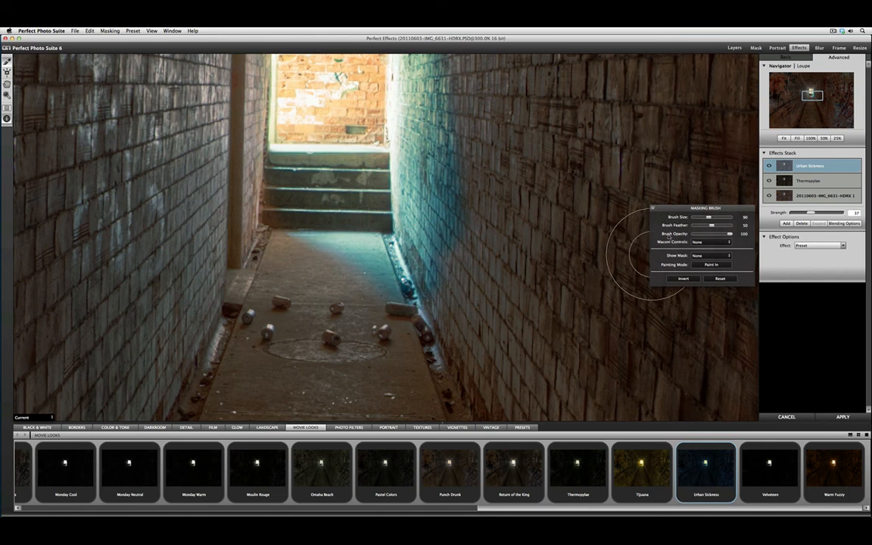
pyautogui.click(720, 264)
pyautogui.press('[')
pyautogui.press('[')
pyautogui.press('[')
pyautogui.press('[')
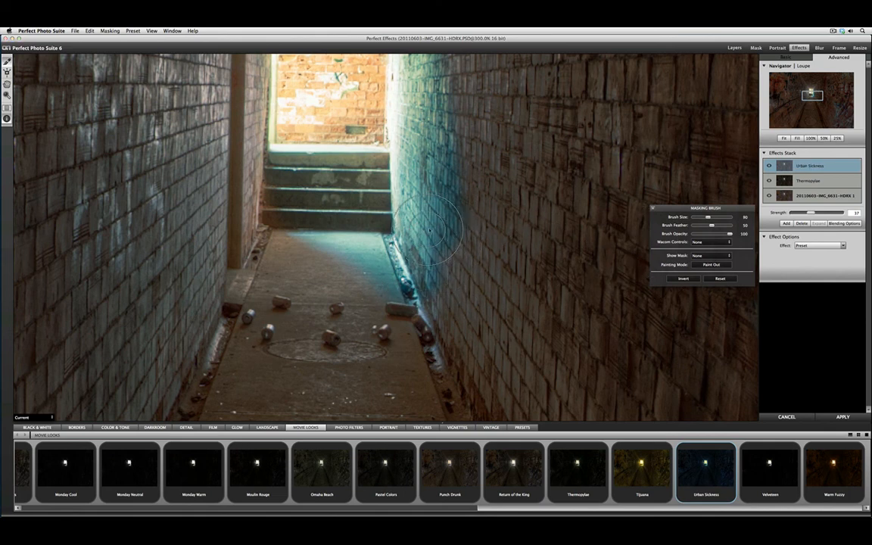
pyautogui.press('[')
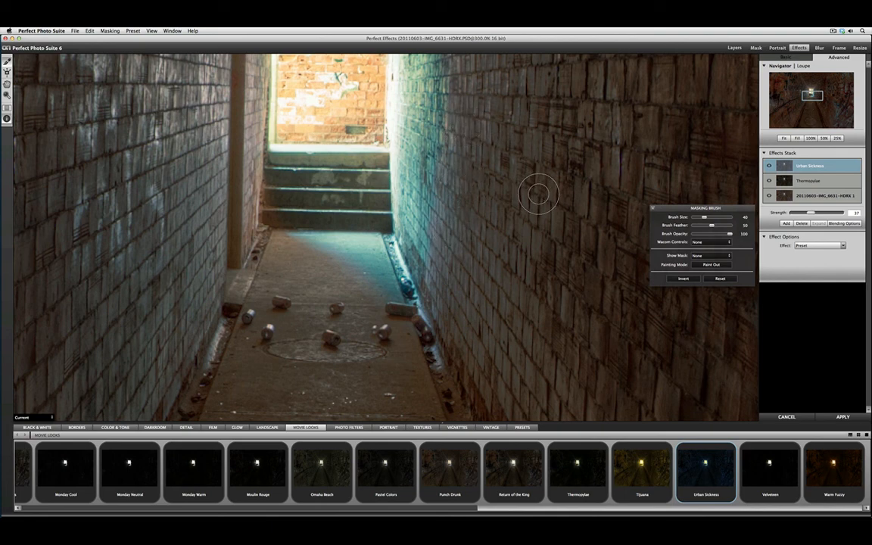
pyautogui.press('super+0')
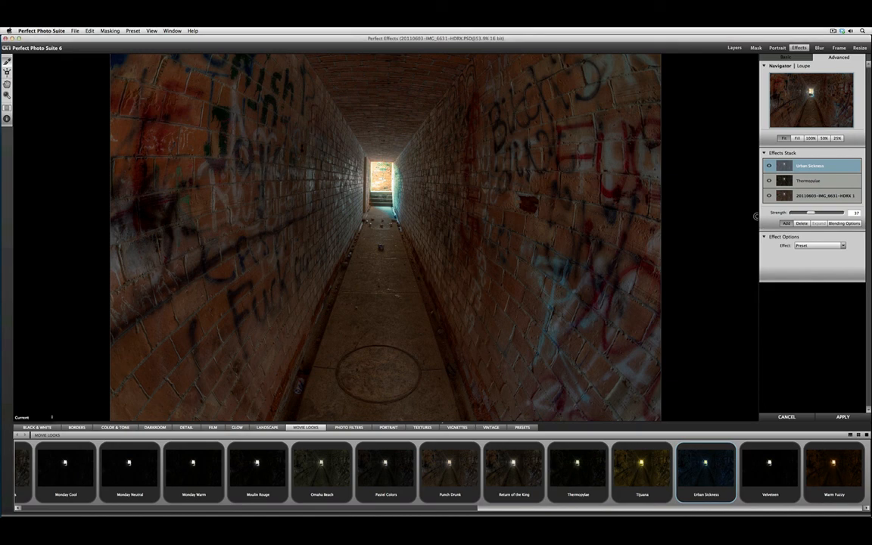
# - Add a new effect layer that uses the Tone Enhancer effect
pyautogui.click(786, 223)
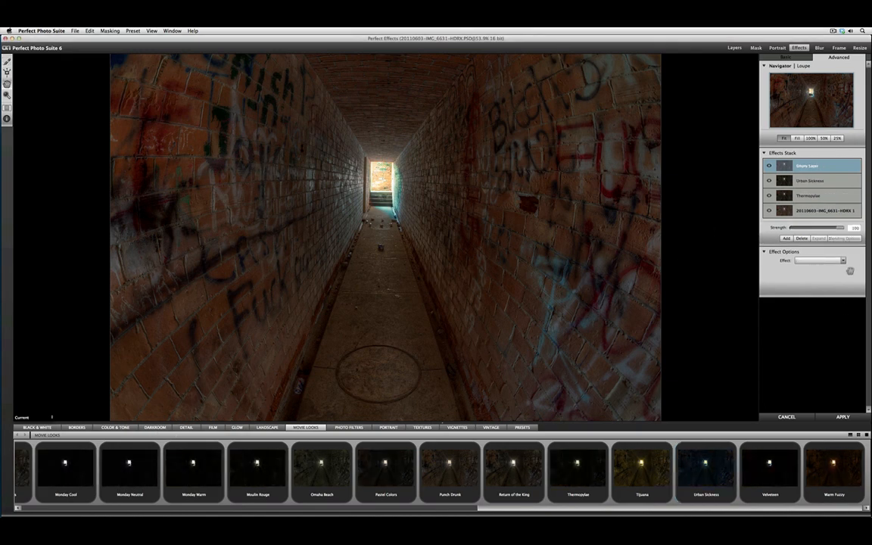
pyautogui.click(831, 262)
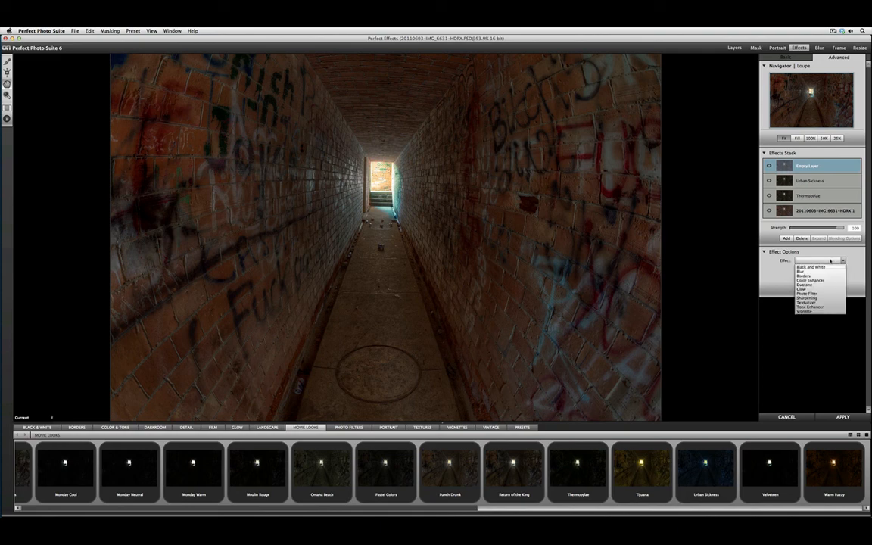
pyautogui.click(814, 306)
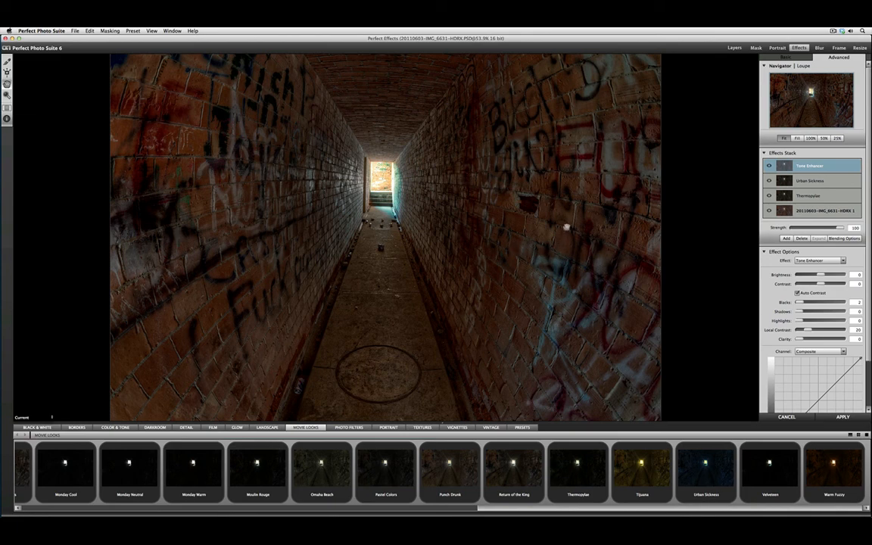
# - Set the Tone Enhancer layer's Local Contrast to 43 and Clarity to 17 while inspecting the brick walls up close
pyautogui.press('super+equal')
pyautogui.press('super+equal')
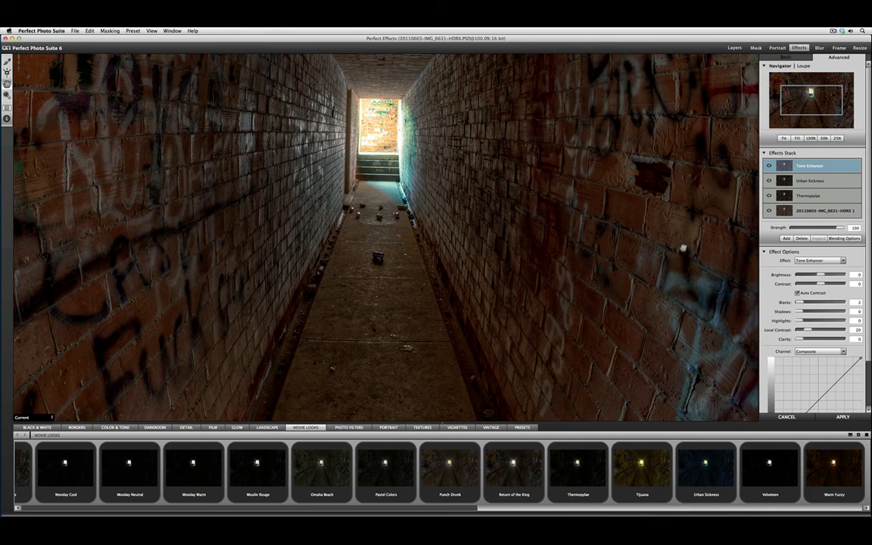
pyautogui.moveTo(669, 252); pyautogui.dragTo(554, 262)
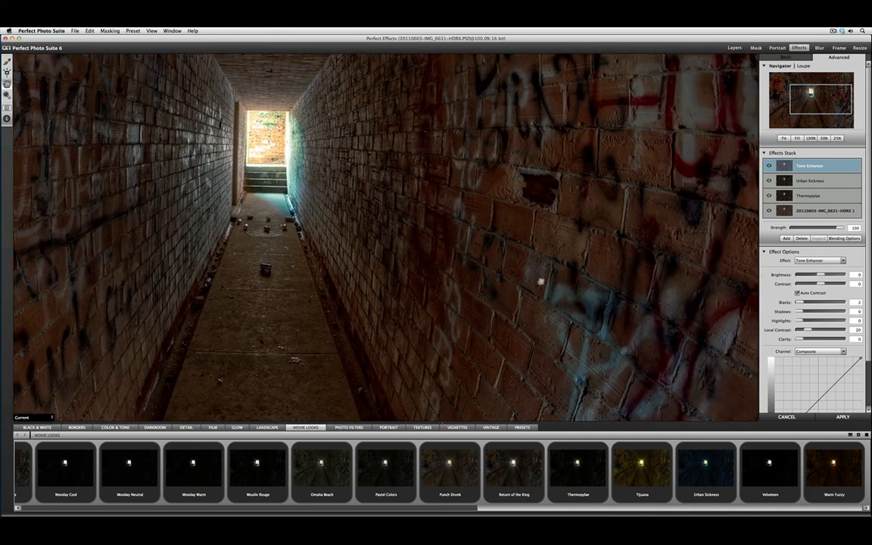
pyautogui.moveTo(808, 330); pyautogui.dragTo(817, 331)
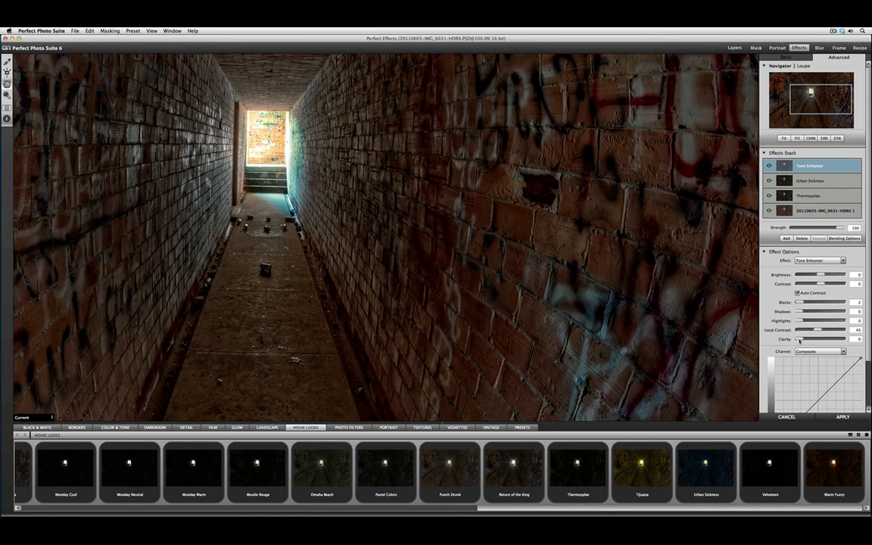
pyautogui.moveTo(799, 340); pyautogui.dragTo(832, 336)
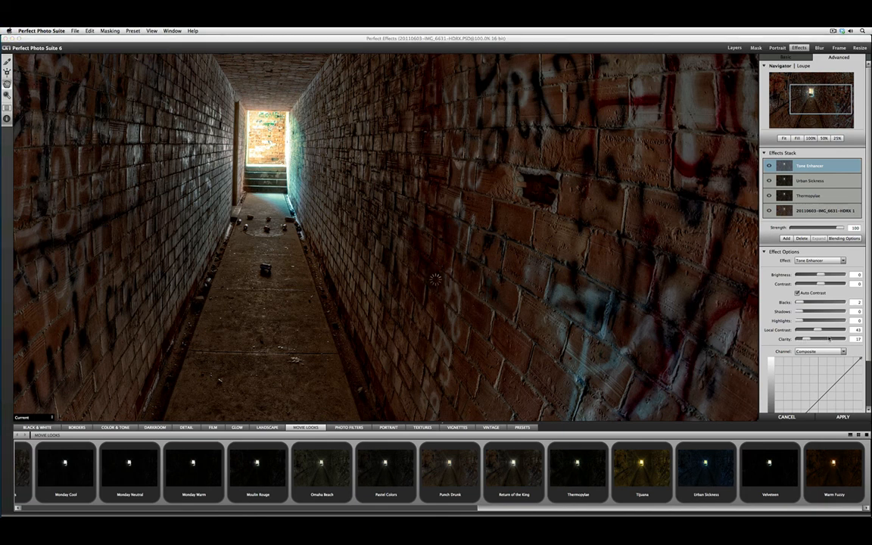
pyautogui.press('super+0')
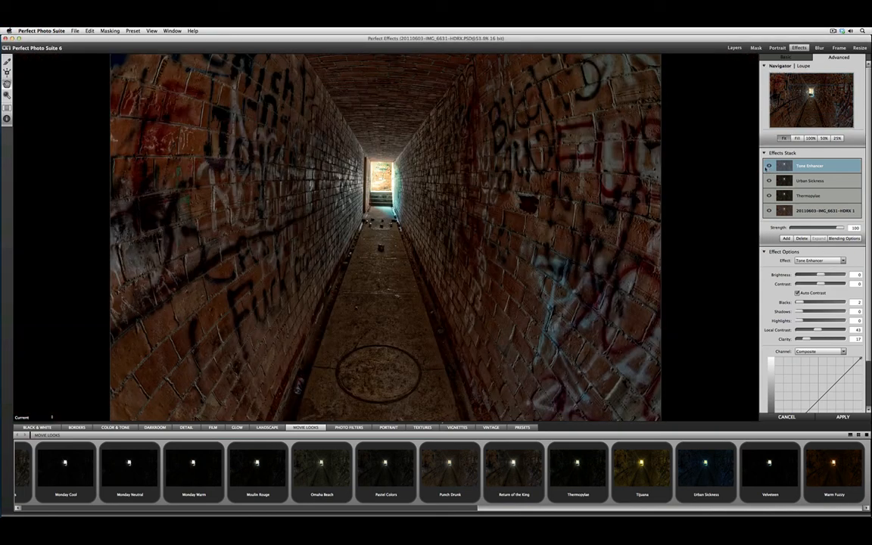
# - Compare the image with and without the Tone Enhancer layer and reduce its strength to about a third
pyautogui.click(769, 165)
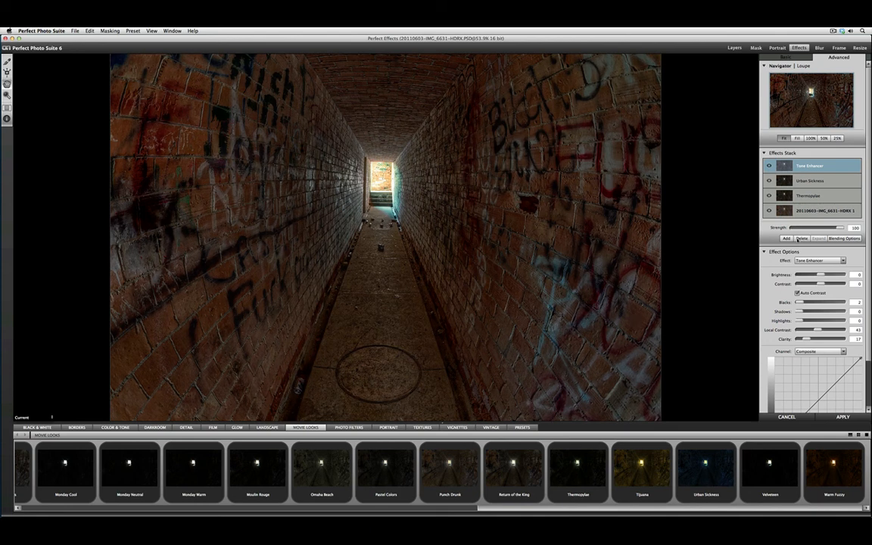
pyautogui.click(805, 227)
pyautogui.click(800, 197)
pyautogui.press('super+Tab')
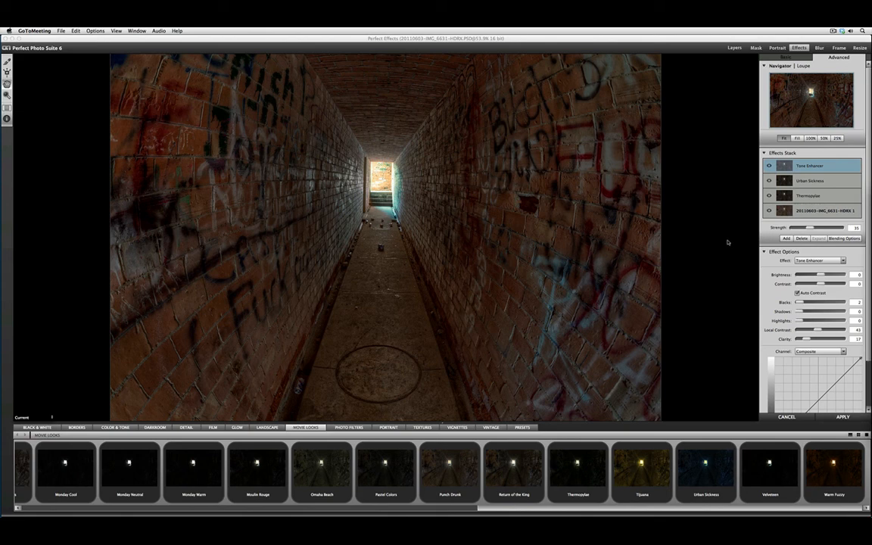
pyautogui.click(699, 263)
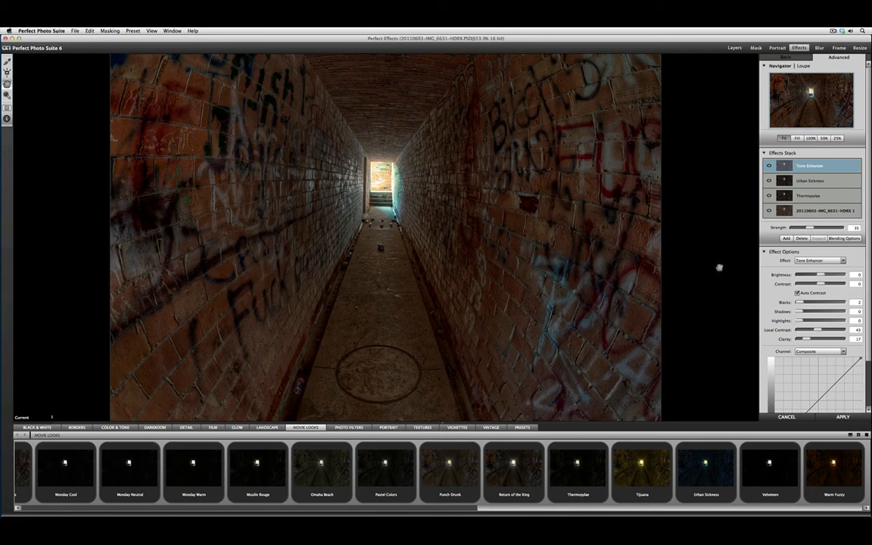
pyautogui.click(168, 31)
pyautogui.moveTo(153, 31)
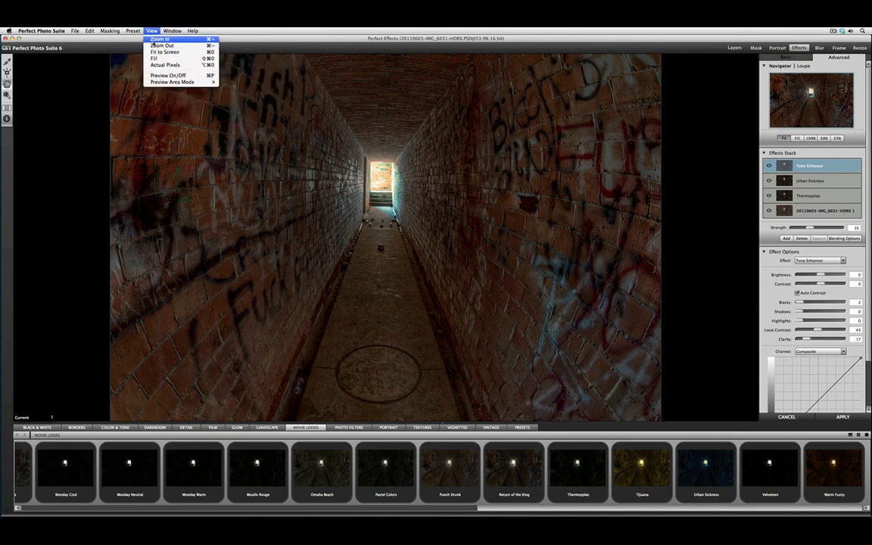
pyautogui.click(154, 45)
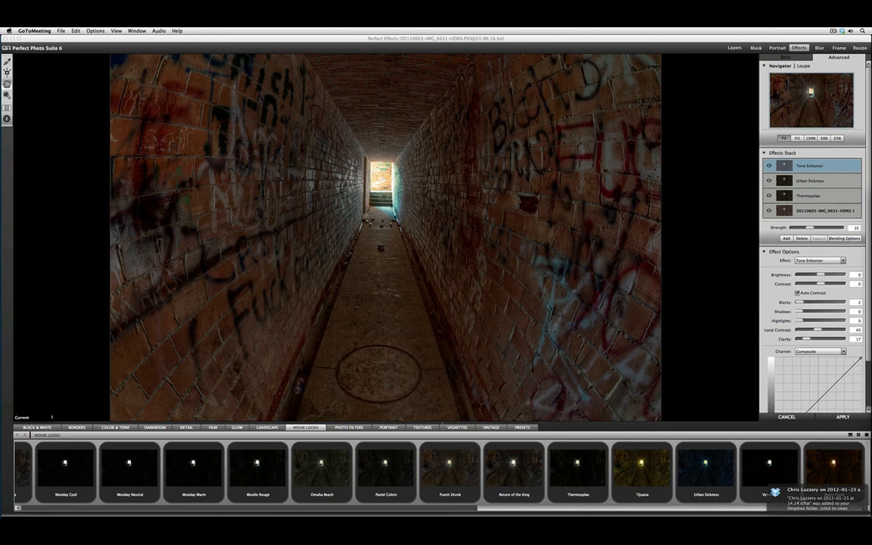
# - Pause syncing in Dropbox
pyautogui.click(841, 31)
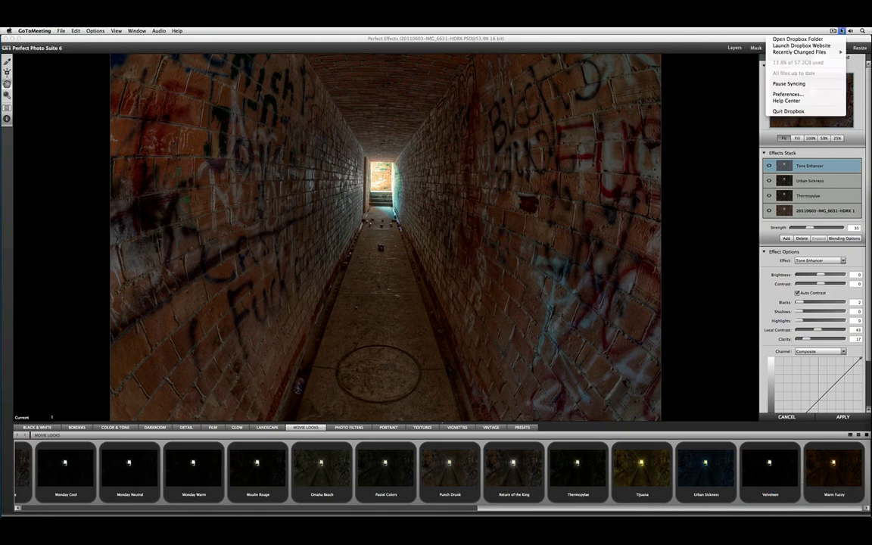
pyautogui.click(789, 83)
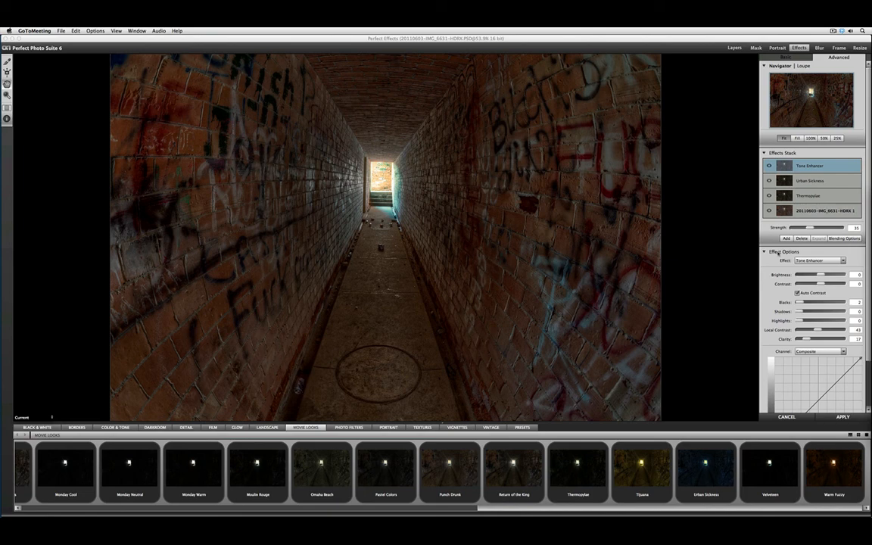
# - Add a new effect layer with the Lighter preset from Color & Tone and invert its mask
pyautogui.click(787, 239)
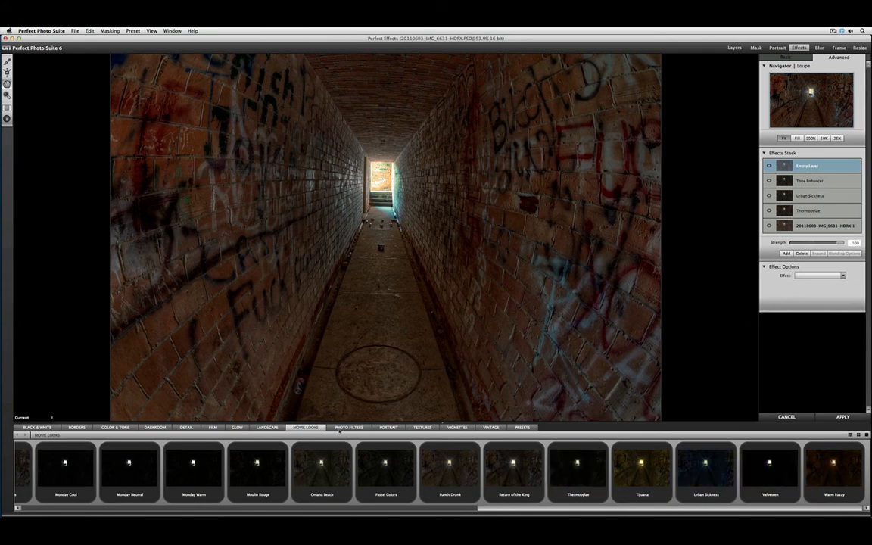
pyautogui.click(111, 428)
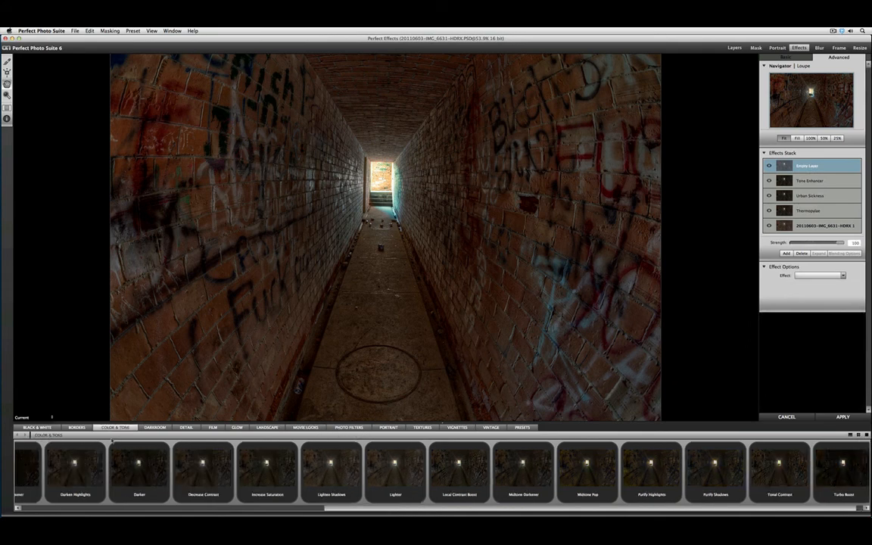
pyautogui.moveTo(345, 510); pyautogui.dragTo(363, 510)
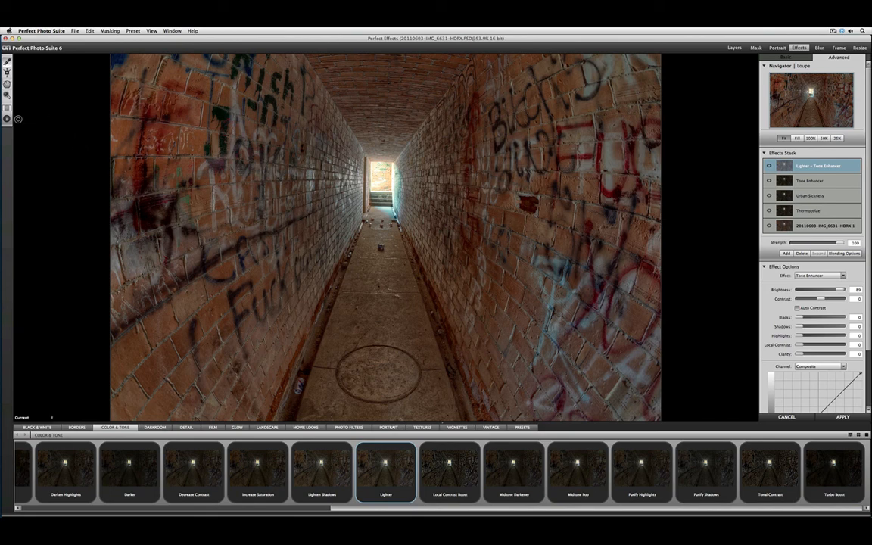
pyautogui.click(8, 119)
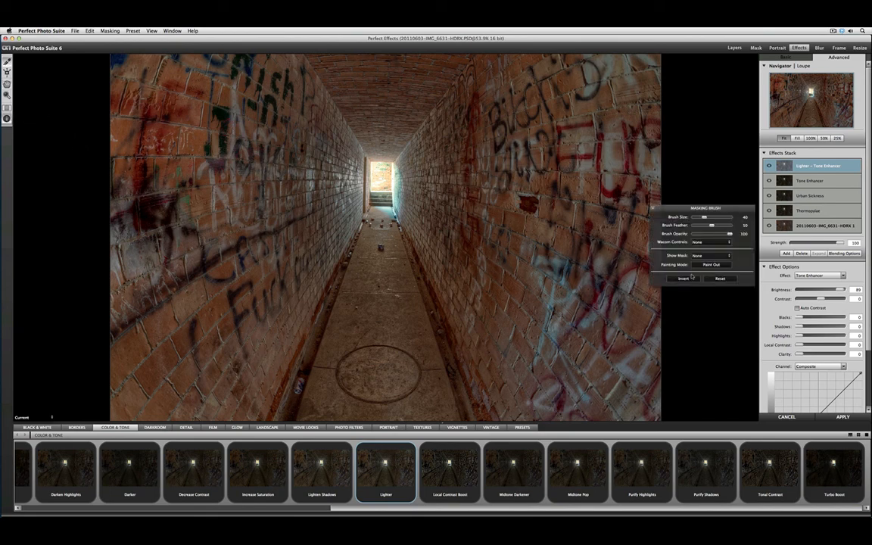
pyautogui.click(688, 277)
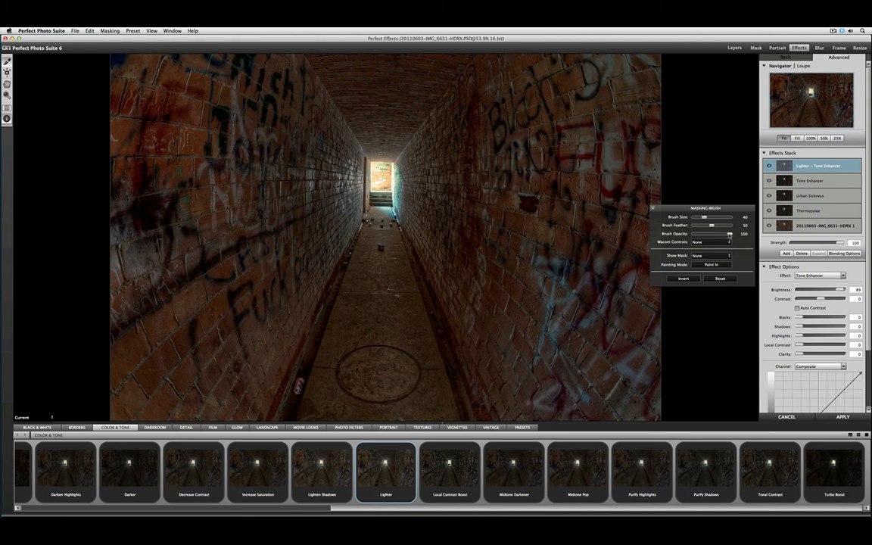
# - Paint the Lighter effect in along the tunnel floor with the masking brush at opacity 45 and size 150
pyautogui.moveTo(729, 234); pyautogui.dragTo(722, 236)
pyautogui.press(']')
pyautogui.press(']')
pyautogui.press(']')
pyautogui.press(']')
pyautogui.press(']')
pyautogui.press(']')
pyautogui.press(']')
pyautogui.press(']')
pyautogui.press(']')
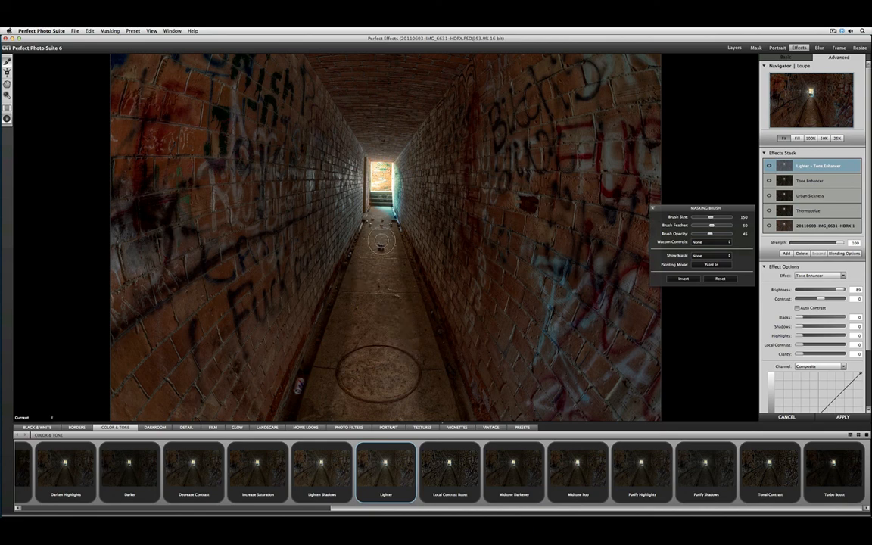
# - Switch the masking brush to Paint Out at size 100 and trim back the Lighter effect
pyautogui.press('x')
pyautogui.press('[')
pyautogui.press('[')
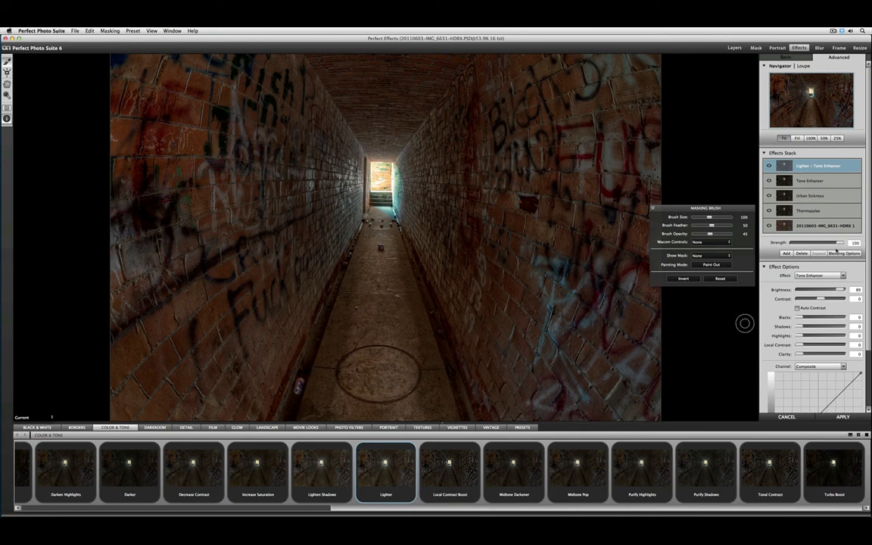
# - Add a new effect layer with the Darker preset from Color & Tone and invert its mask
pyautogui.click(784, 253)
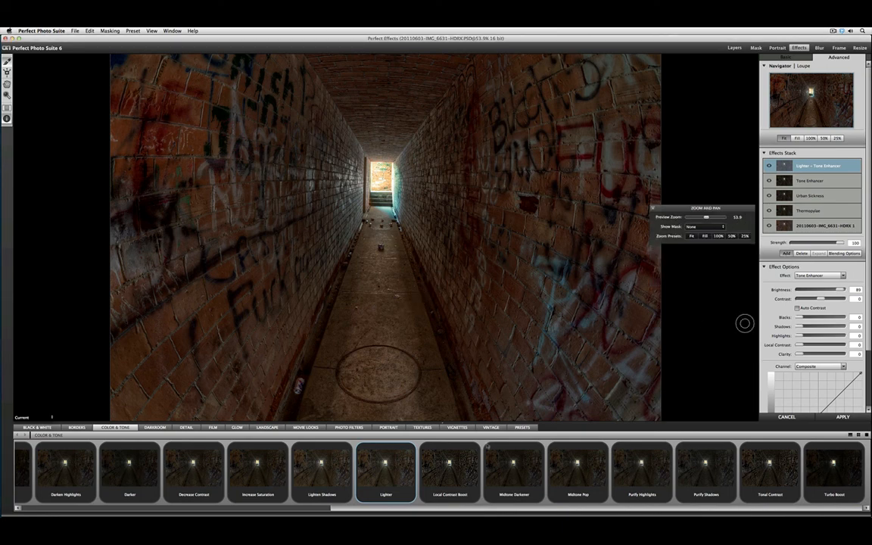
pyautogui.moveTo(493, 512); pyautogui.dragTo(290, 516)
pyautogui.click(471, 469)
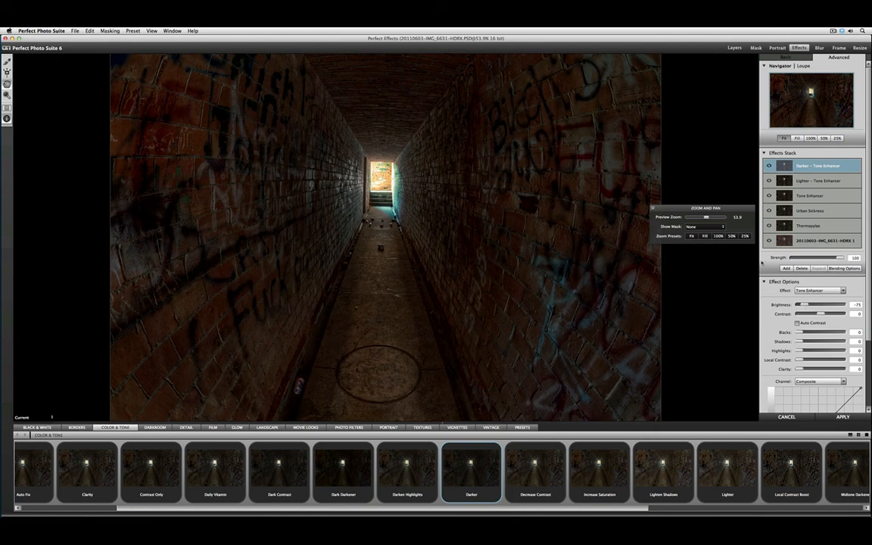
pyautogui.click(7, 61)
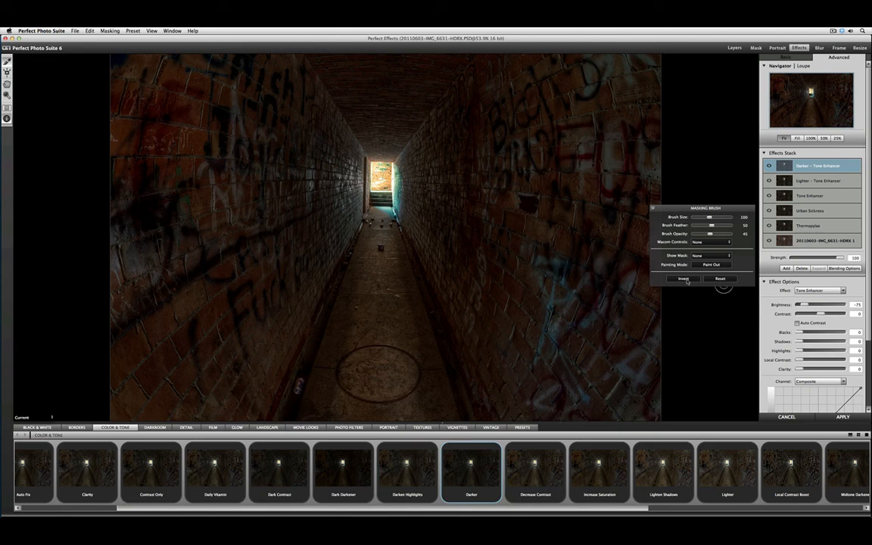
pyautogui.click(683, 278)
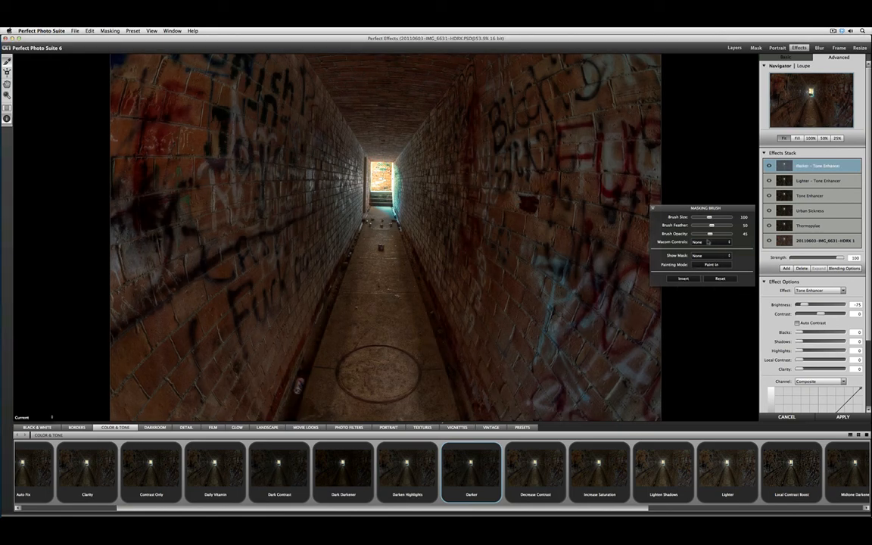
# - Enlarge the masking brush to size 200 for painting in the Darker effect
pyautogui.press(']')
pyautogui.press(']')
pyautogui.press(']')
pyautogui.press(']')
pyautogui.press(']')
pyautogui.press(']')
pyautogui.press(']')
pyautogui.press(']')
pyautogui.press(']')
pyautogui.press(']')
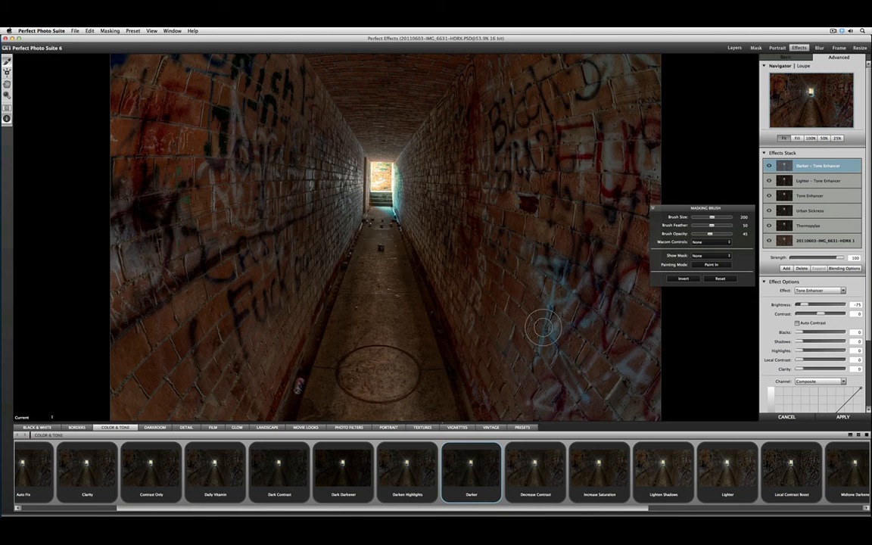
# - Hide the effects browser, apply the effect stack, and compare the stylized layer with the original by toggling its visibility
pyautogui.click(850, 435)
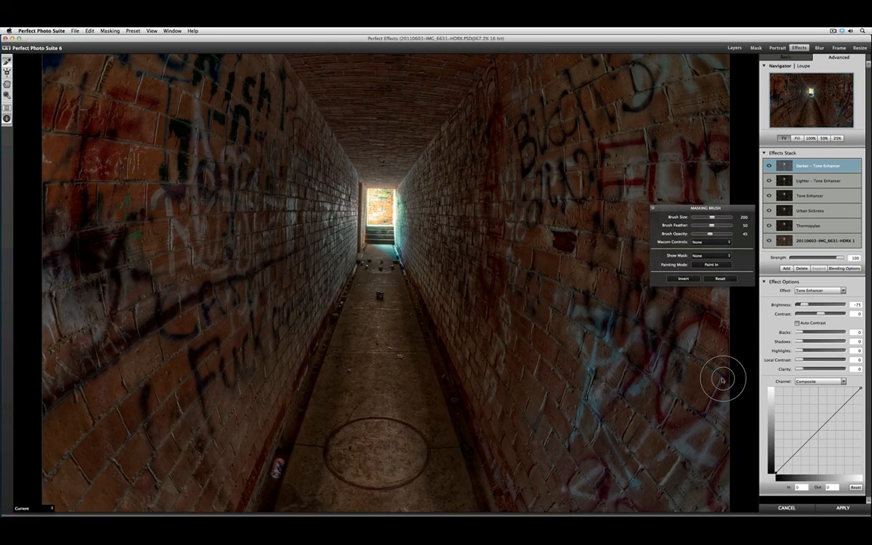
pyautogui.press('Return')
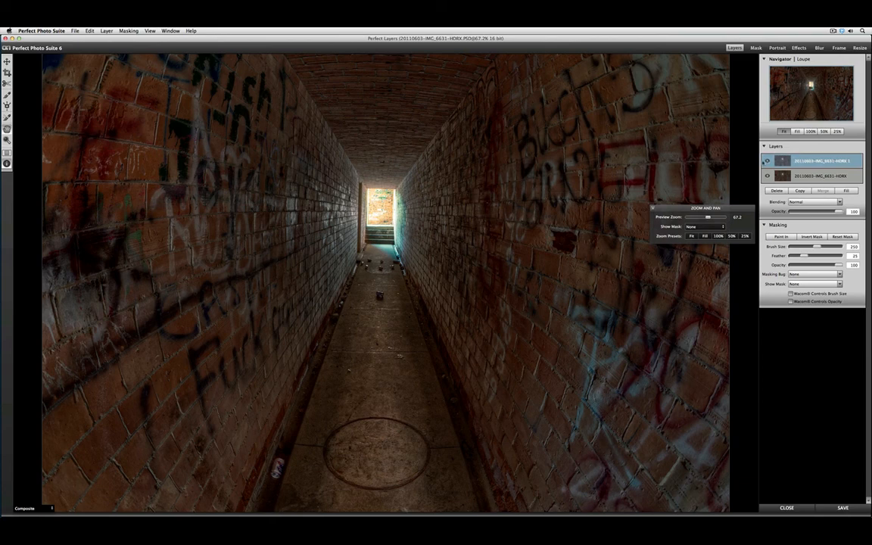
pyautogui.click(767, 161)
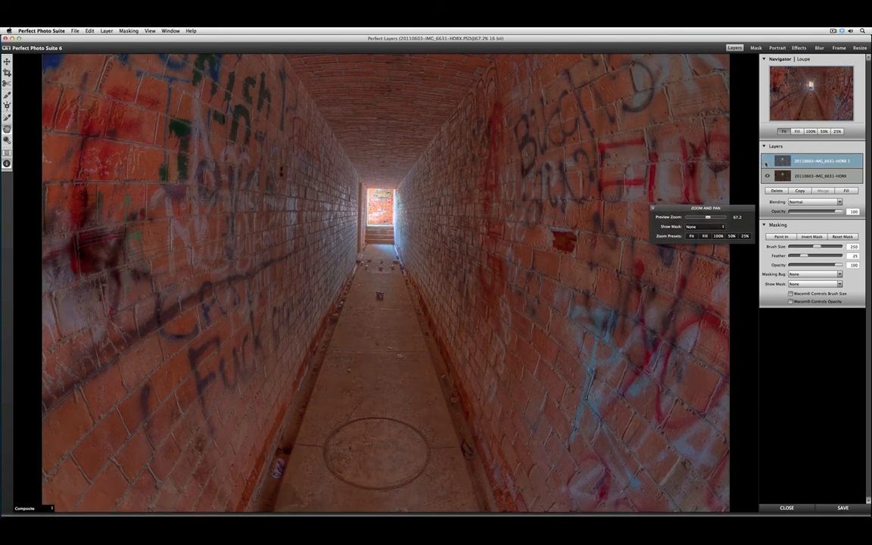
pyautogui.click(767, 161)
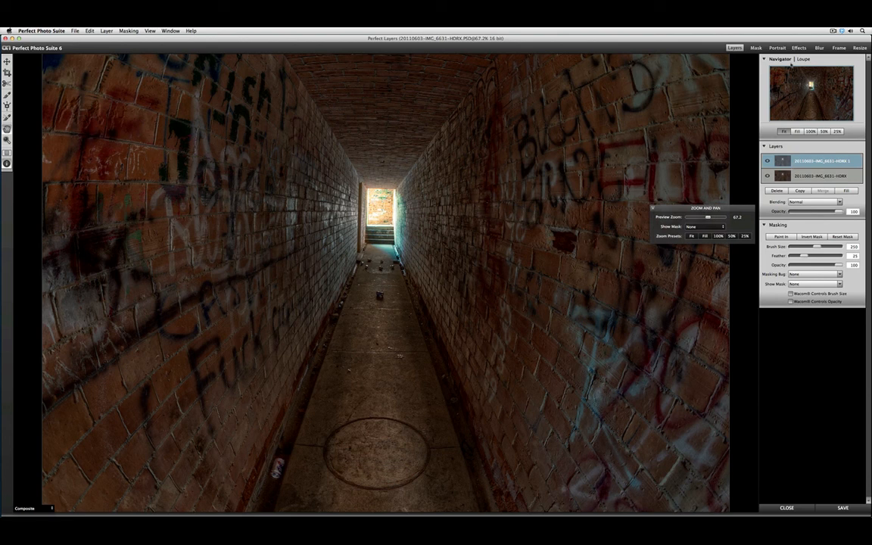
# - Open the photo in the FocalPoint blur module and dismiss its welcome window
pyautogui.click(819, 48)
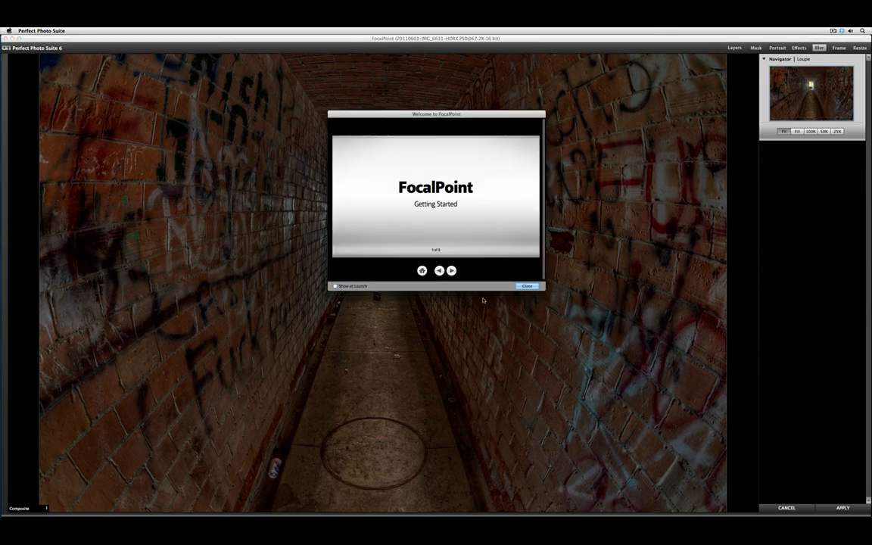
pyautogui.click(524, 287)
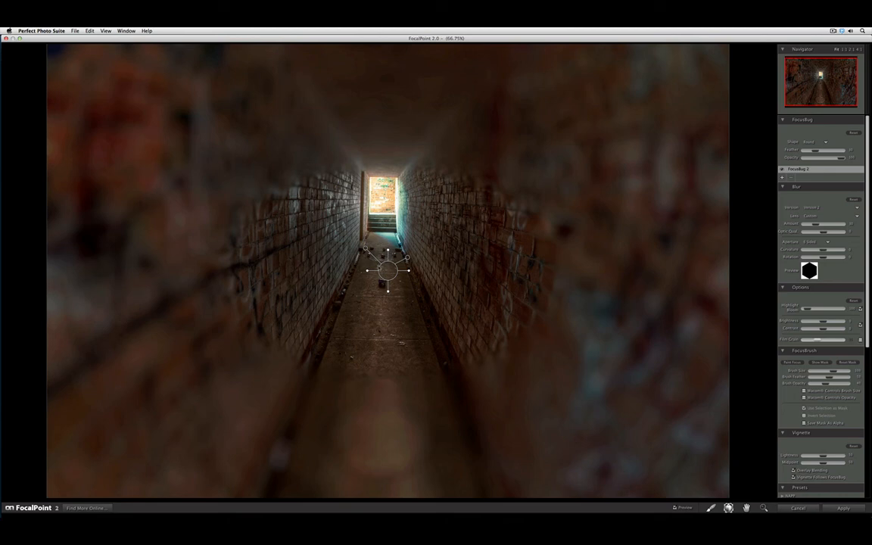
# - Change the FocusBug to the Planar shape and place it horizontally across the circle on the tunnel floor
pyautogui.moveTo(386, 273); pyautogui.dragTo(361, 244)
pyautogui.click(812, 144)
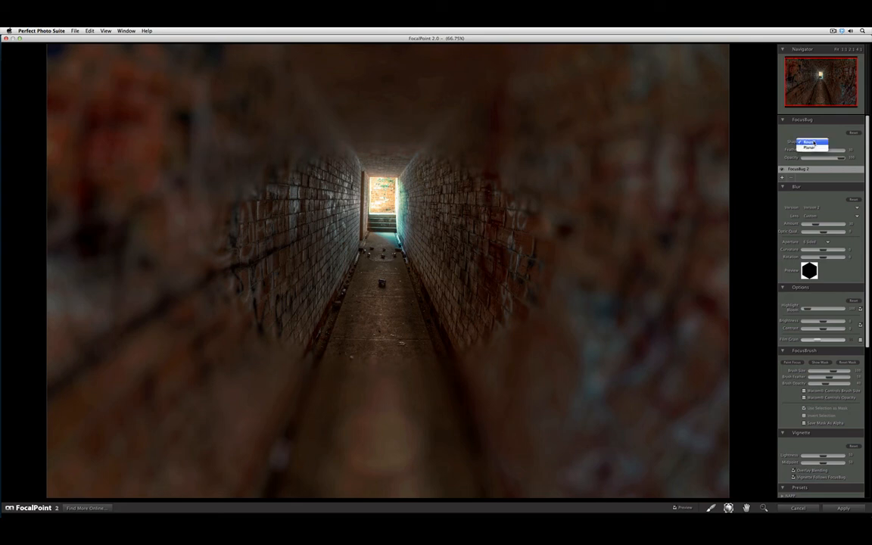
pyautogui.click(809, 148)
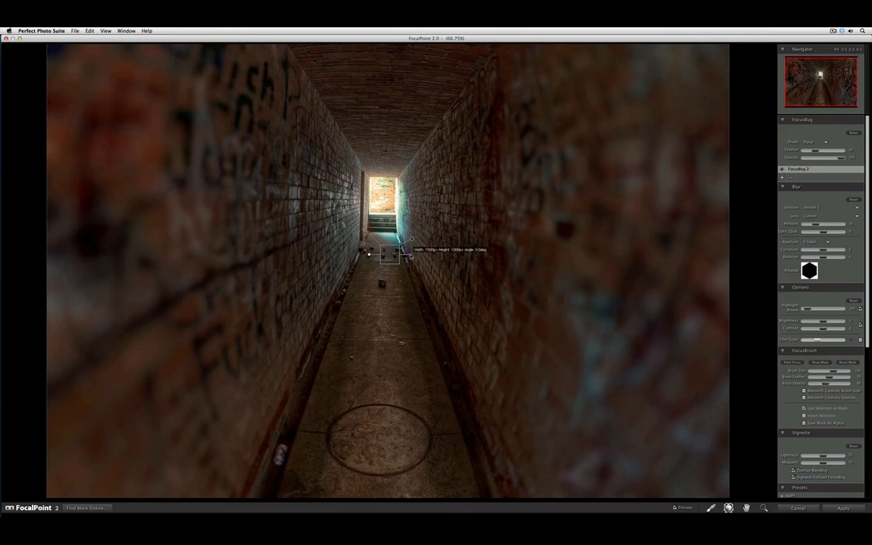
pyautogui.moveTo(402, 256); pyautogui.dragTo(386, 422)
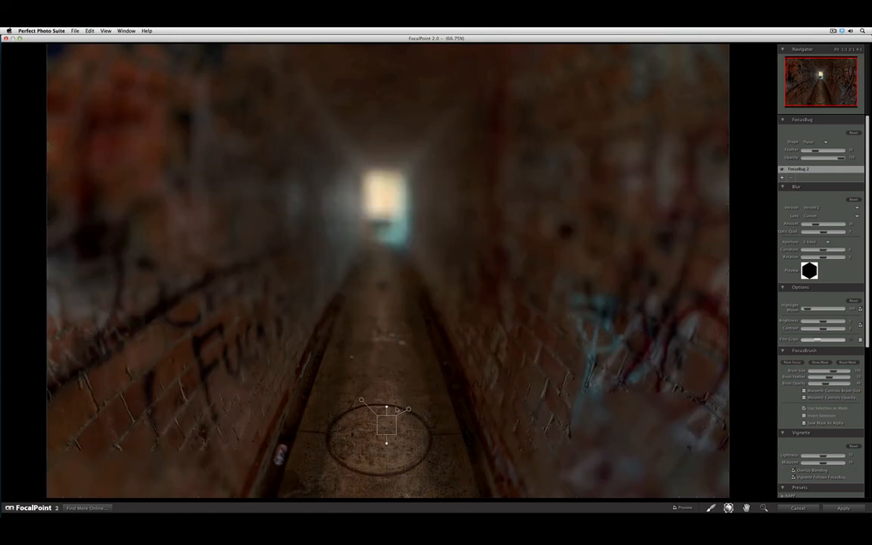
pyautogui.moveTo(385, 408); pyautogui.dragTo(386, 397)
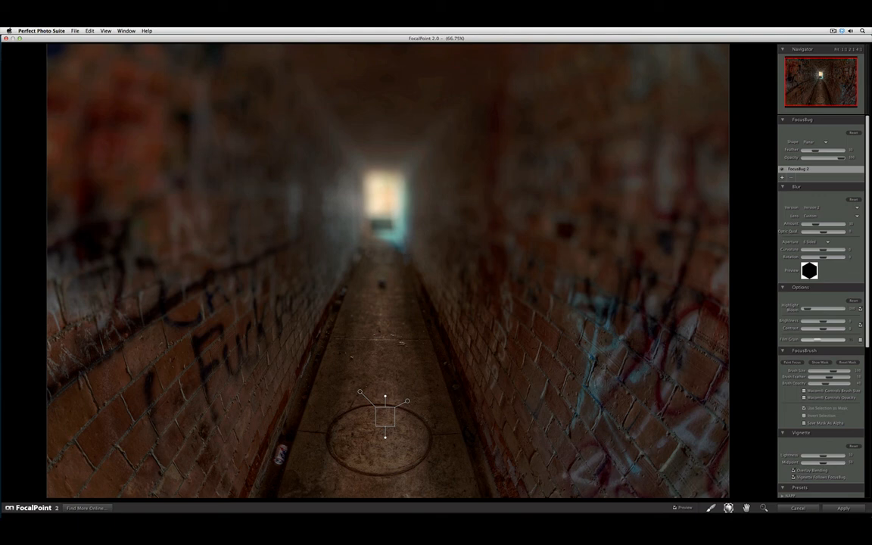
# - Lower the blur amount until the tunnel is only slightly softened
pyautogui.press('super+Tab')
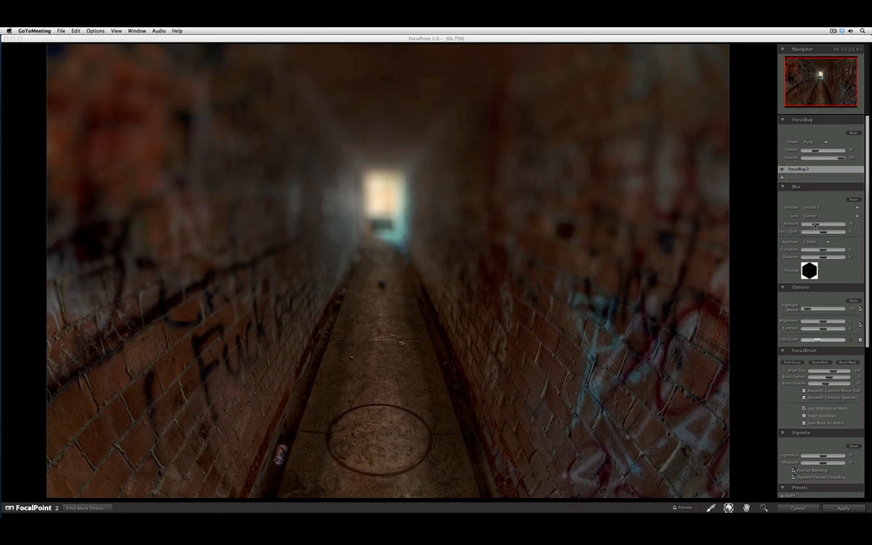
pyautogui.moveTo(815, 225); pyautogui.dragTo(806, 225)
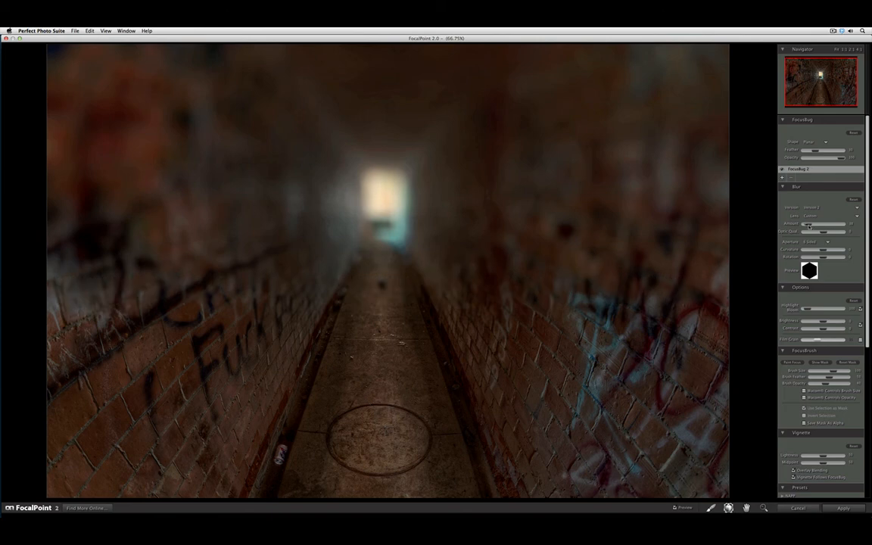
pyautogui.moveTo(809, 225); pyautogui.dragTo(807, 226)
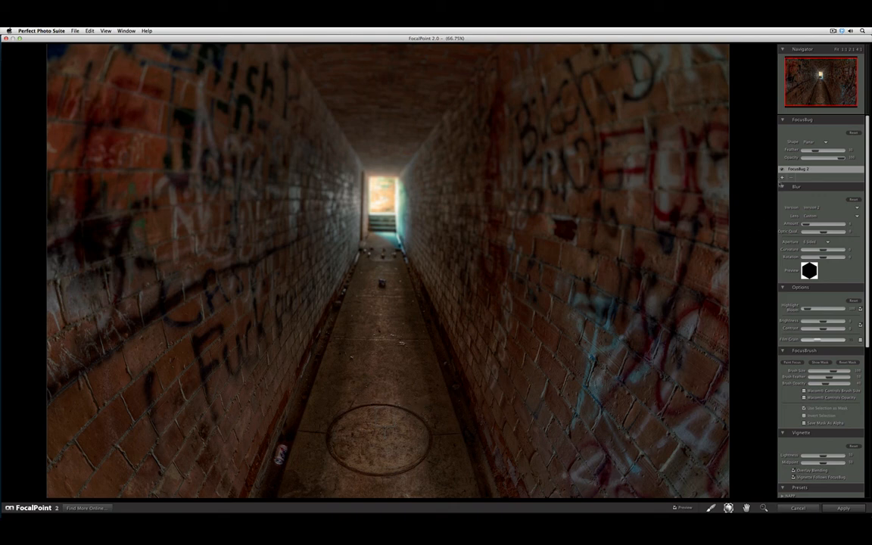
# - Add a second FocusBug with the Planar shape and place it over the outer part of the right wall
pyautogui.click(782, 177)
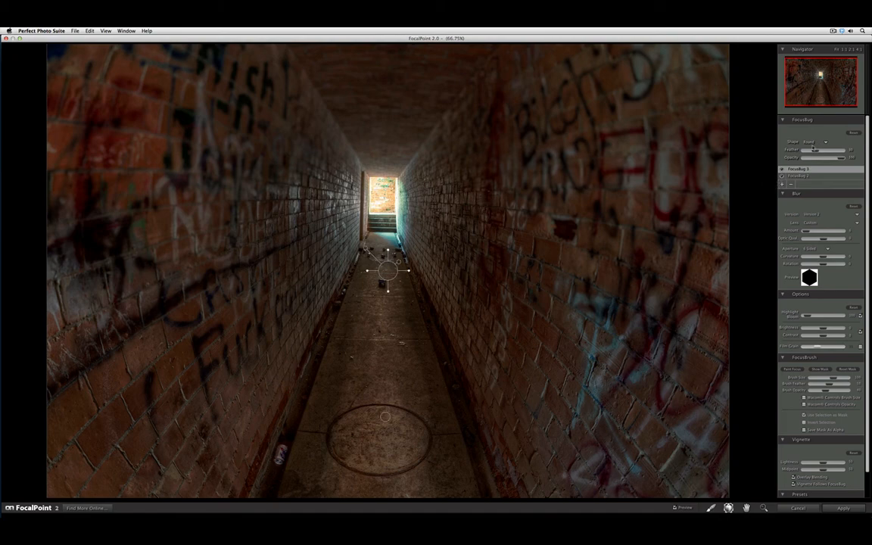
pyautogui.click(810, 143)
pyautogui.click(808, 148)
pyautogui.moveTo(389, 257); pyautogui.dragTo(683, 267)
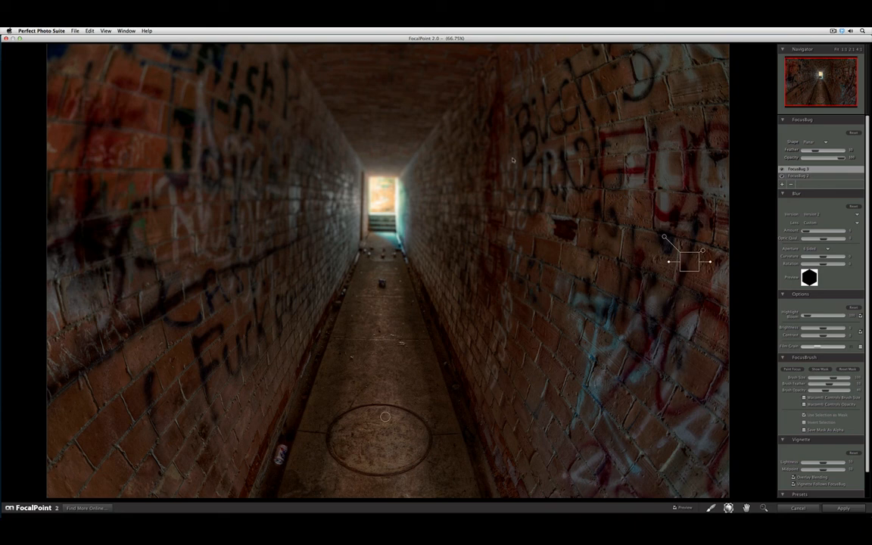
# - Add a third FocusBug with the Planar shape and place it at the outer edge of the left wall
pyautogui.click(782, 185)
pyautogui.click(812, 142)
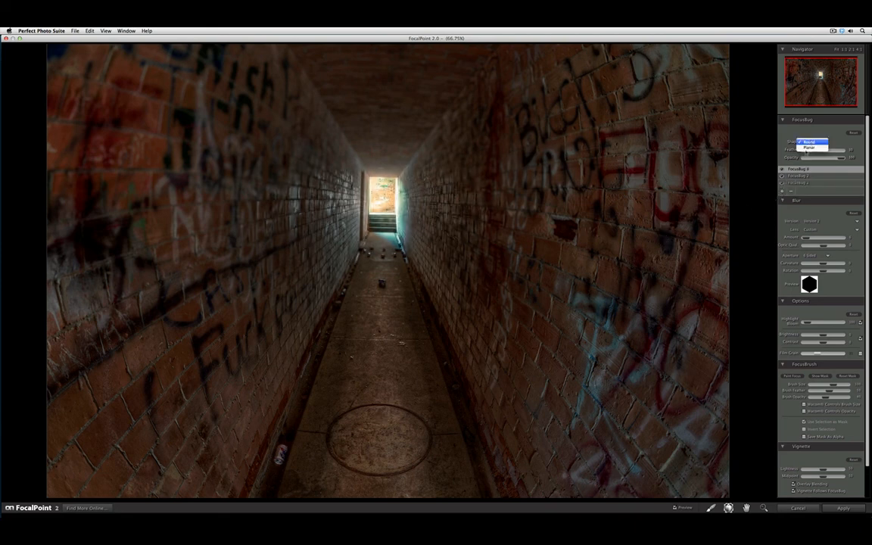
pyautogui.click(808, 148)
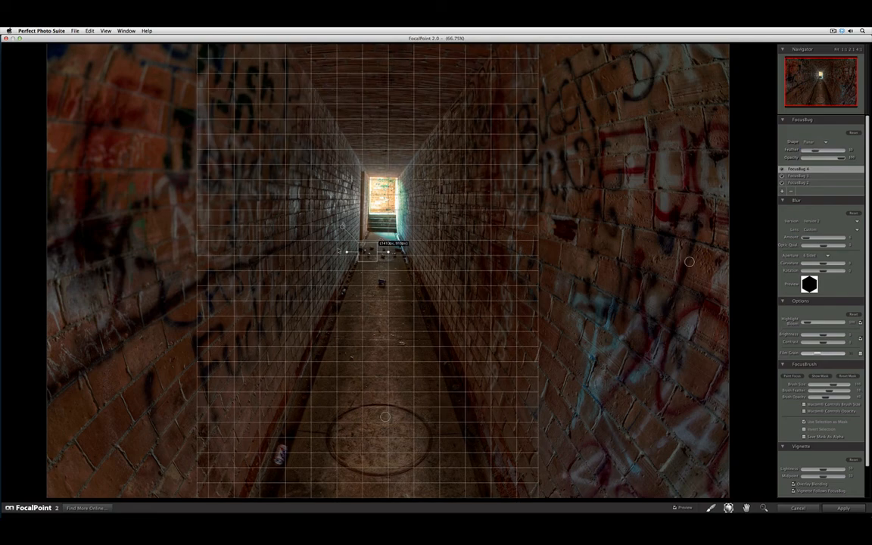
pyautogui.moveTo(368, 253); pyautogui.dragTo(48, 266)
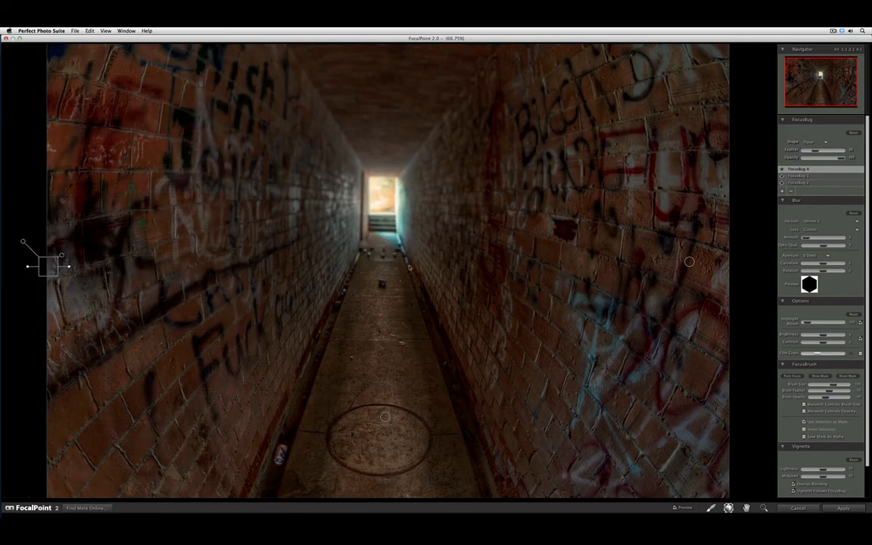
# - Add a fourth FocusBug with the Planar shape and place it horizontally at the upper edge of the tunnel ceiling
pyautogui.click(781, 191)
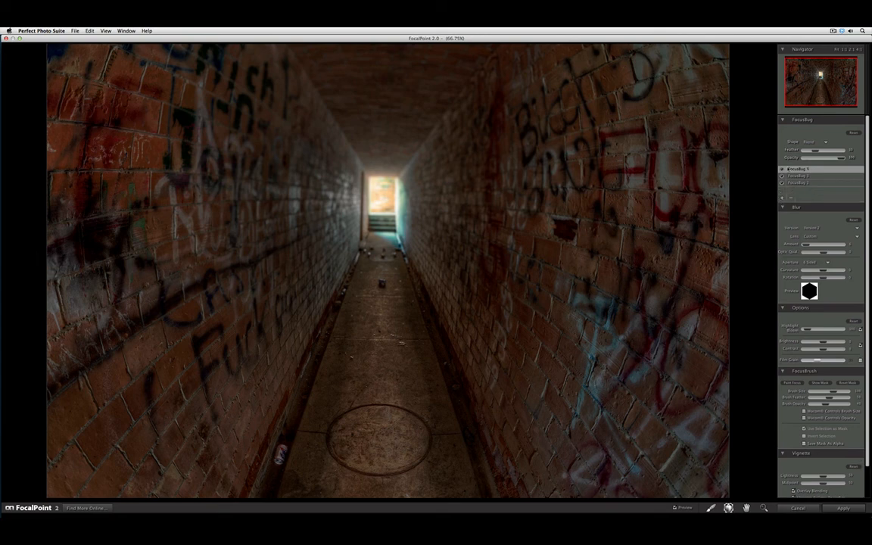
pyautogui.click(812, 142)
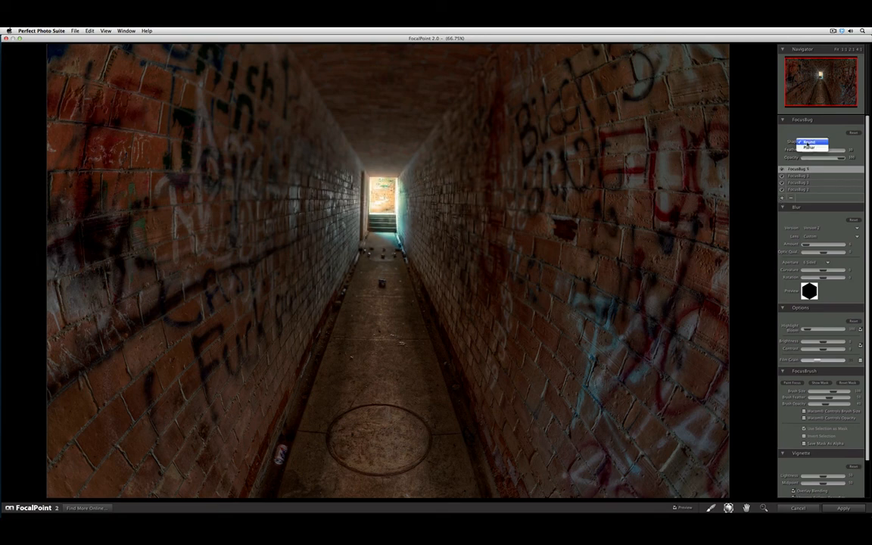
pyautogui.click(809, 147)
pyautogui.moveTo(411, 271); pyautogui.dragTo(388, 64)
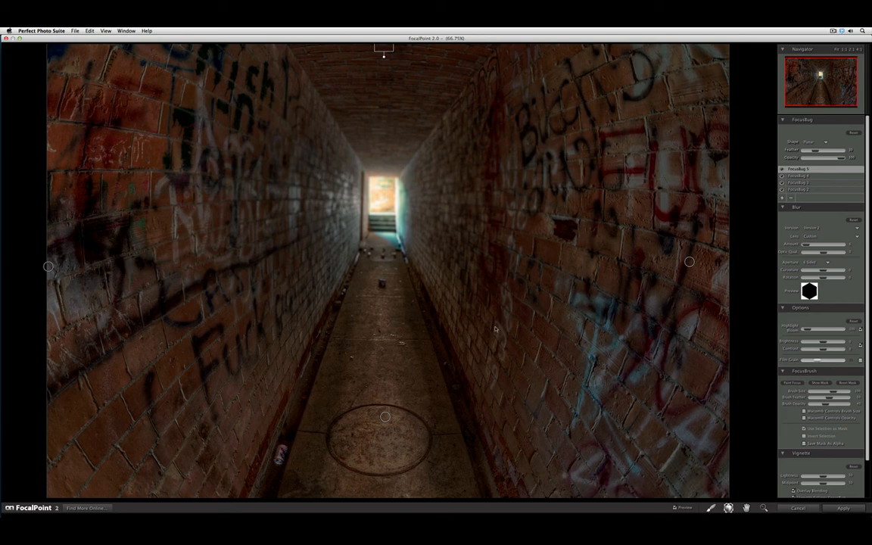
# - Preview the combined blur mask, hide it, and slightly raise the brightness and contrast of the blurred area
pyautogui.click(821, 383)
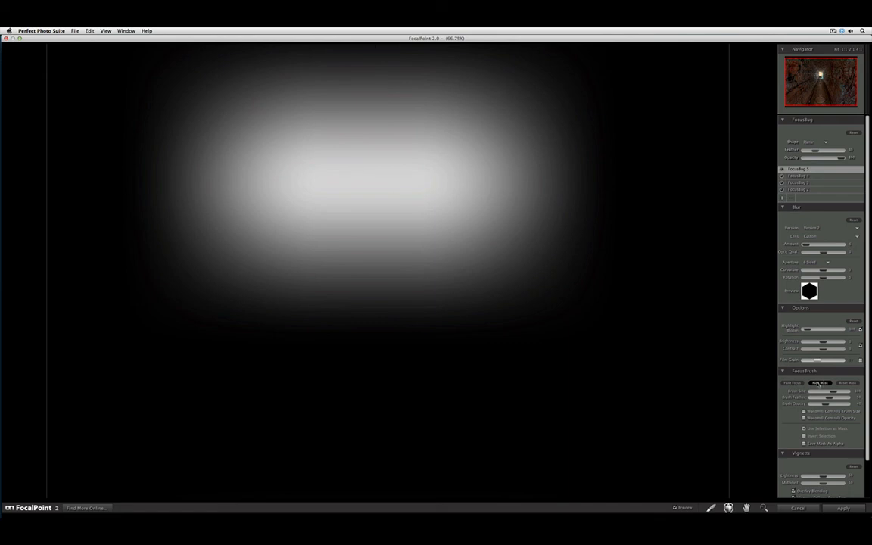
pyautogui.click(820, 382)
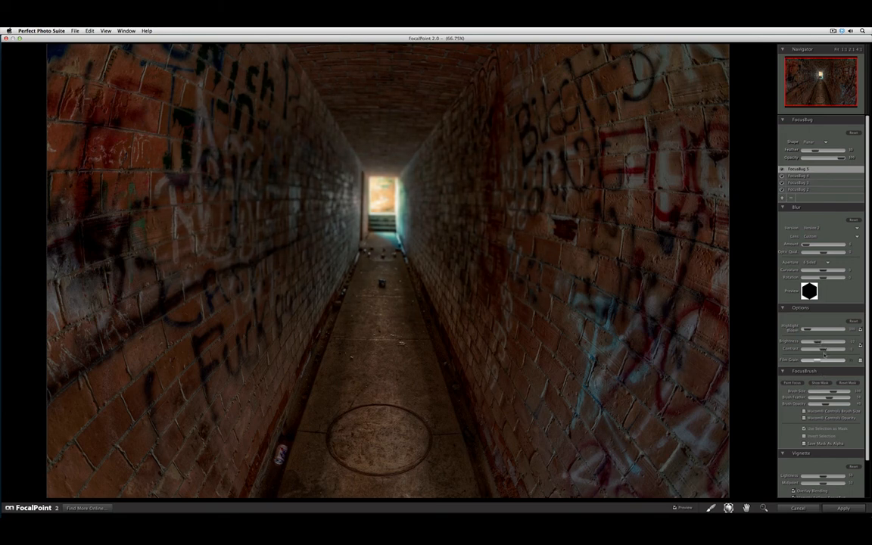
pyautogui.moveTo(818, 341); pyautogui.dragTo(825, 342)
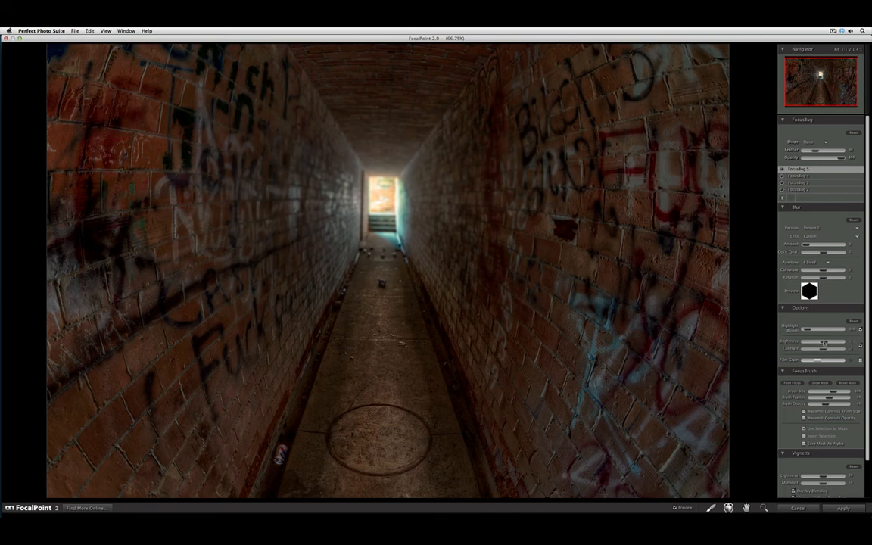
pyautogui.moveTo(383, 177)
pyautogui.moveTo(823, 349); pyautogui.dragTo(826, 349)
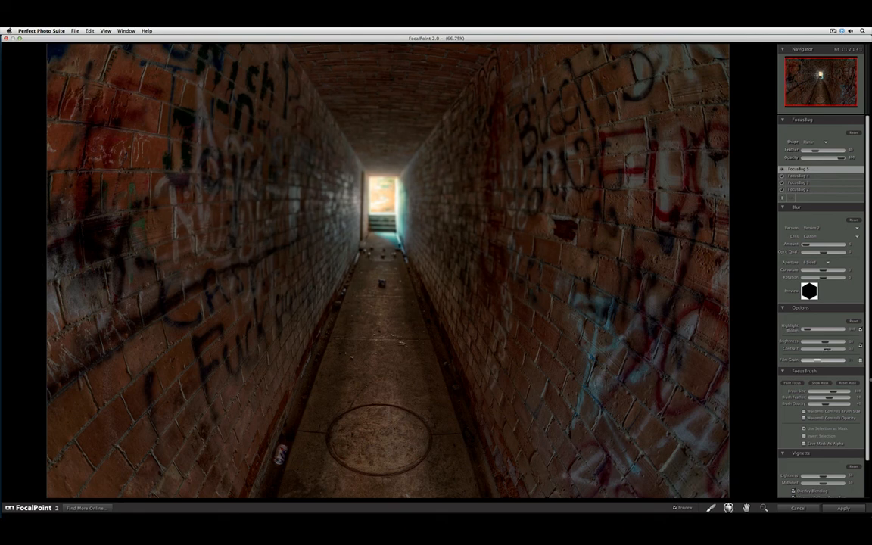
# - Darken the vignette without letting it follow the FocusBug, and switch to a smaller FocusBrush at full opacity
pyautogui.scroll(-2, 783, 341)
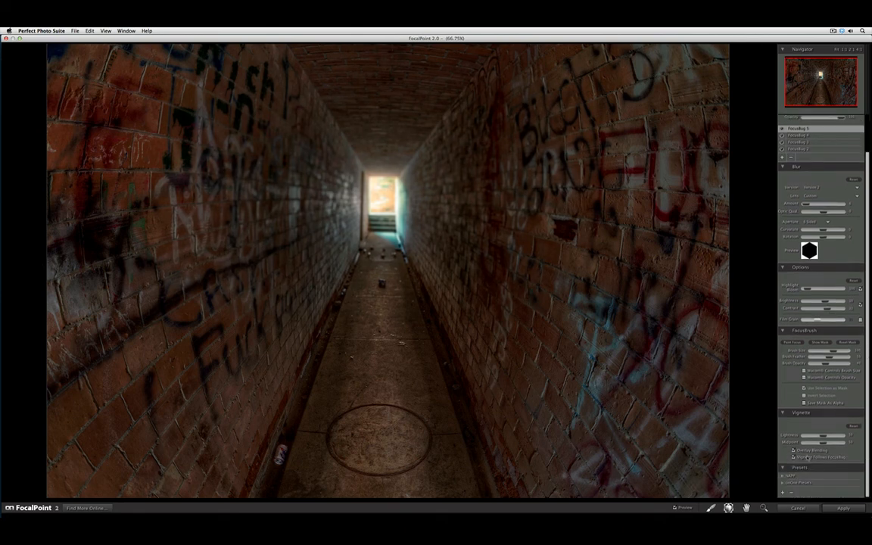
pyautogui.moveTo(823, 436)
pyautogui.mouseDown()
pyautogui.moveTo(812, 435)
pyautogui.moveTo(815, 443)
pyautogui.mouseUp()
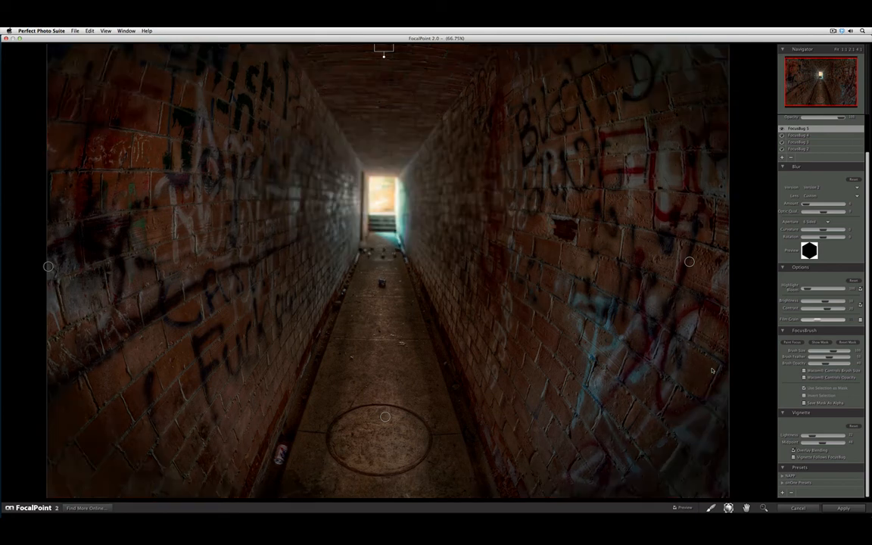
pyautogui.press('b')
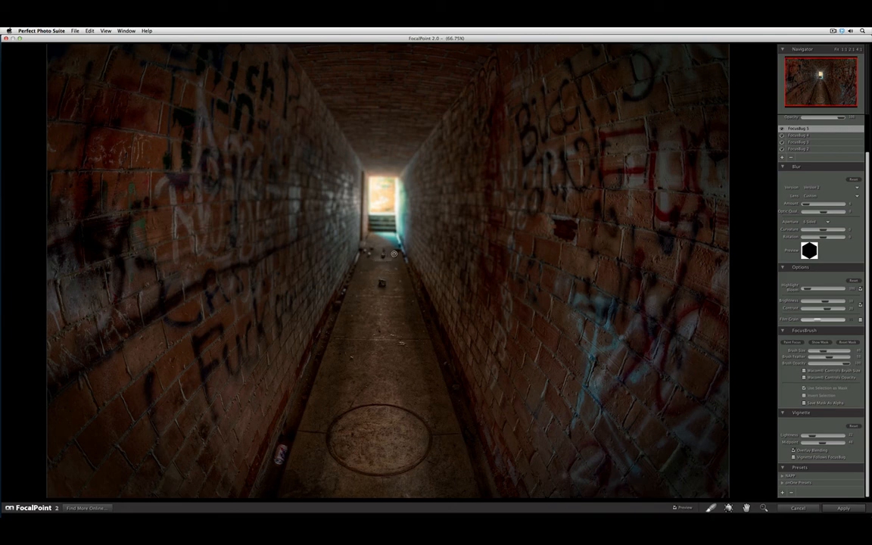
# - Undo the last FocalPoint edits and look for a way to restore them
pyautogui.press('super+z')
pyautogui.press('super+z')
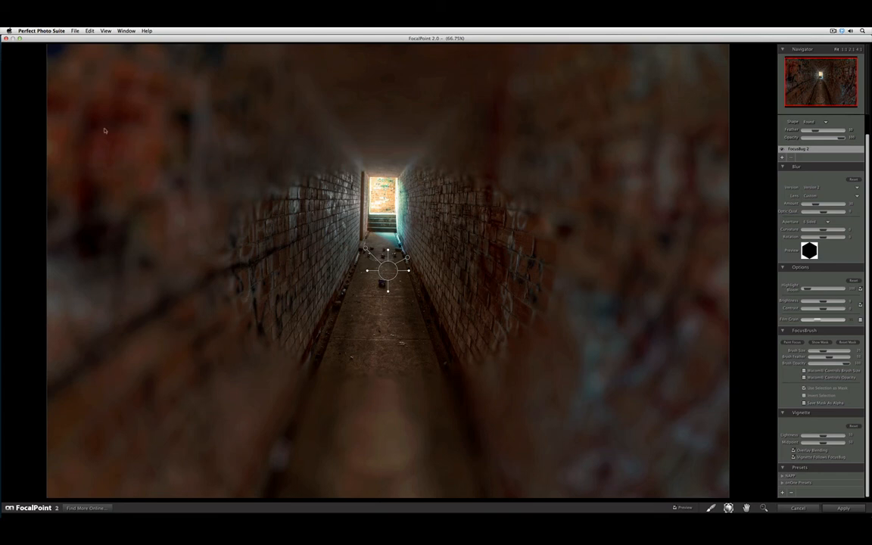
pyautogui.click(89, 31)
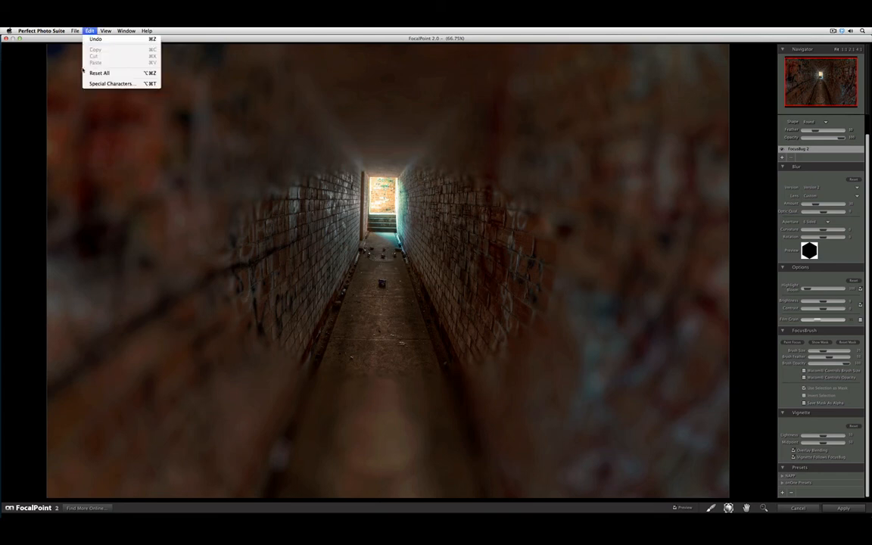
pyautogui.click(76, 118)
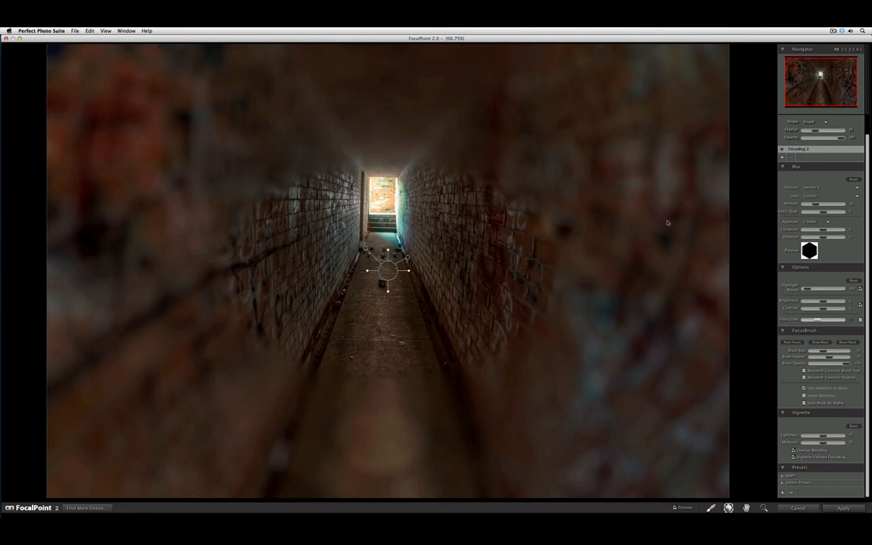
# - Set the remaining FocusBug to the Planar shape and move it onto the circle on the tunnel floor
pyautogui.click(813, 122)
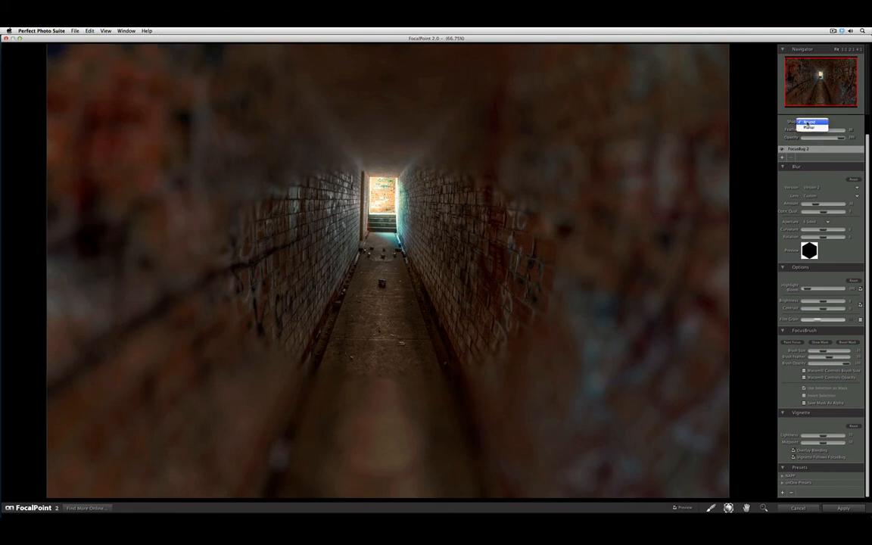
pyautogui.click(809, 127)
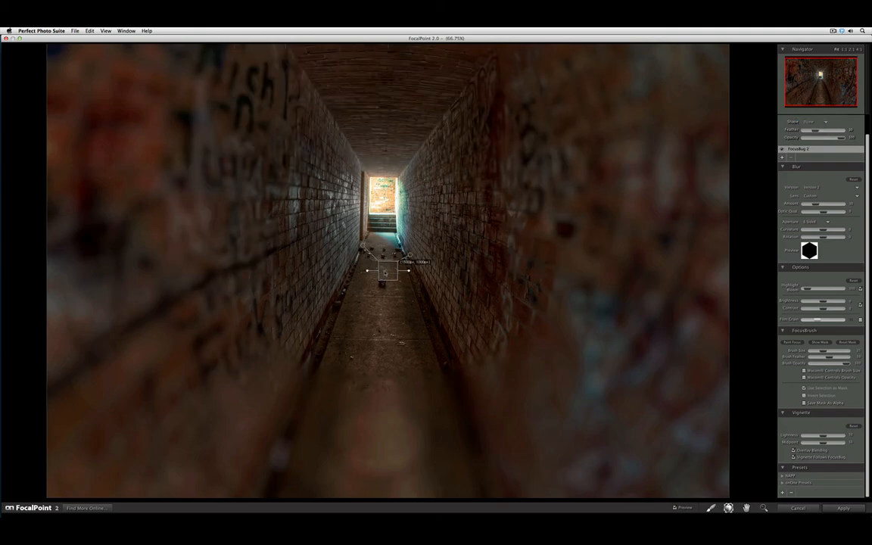
pyautogui.moveTo(413, 323); pyautogui.dragTo(398, 449)
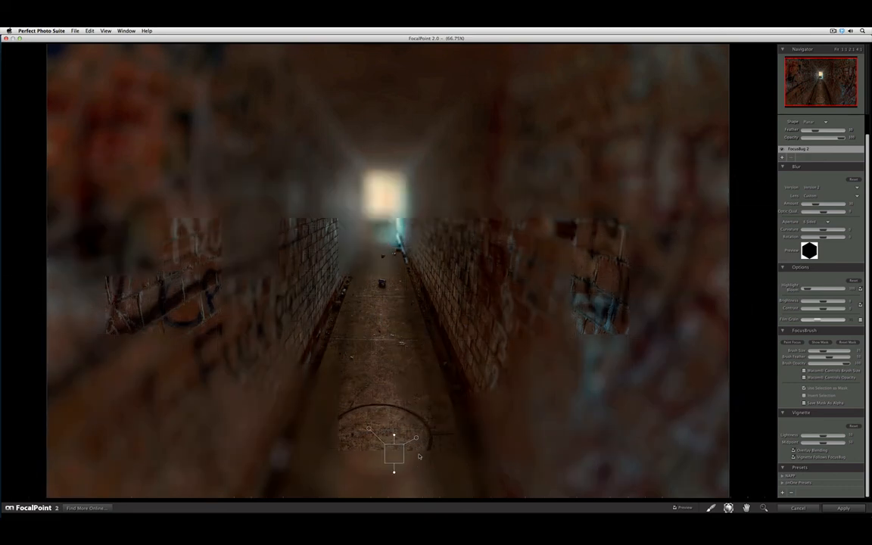
# - Lower the blur amount and add a second FocusBug with the Planar shape at the tunnel's right wall
pyautogui.click(398, 449)
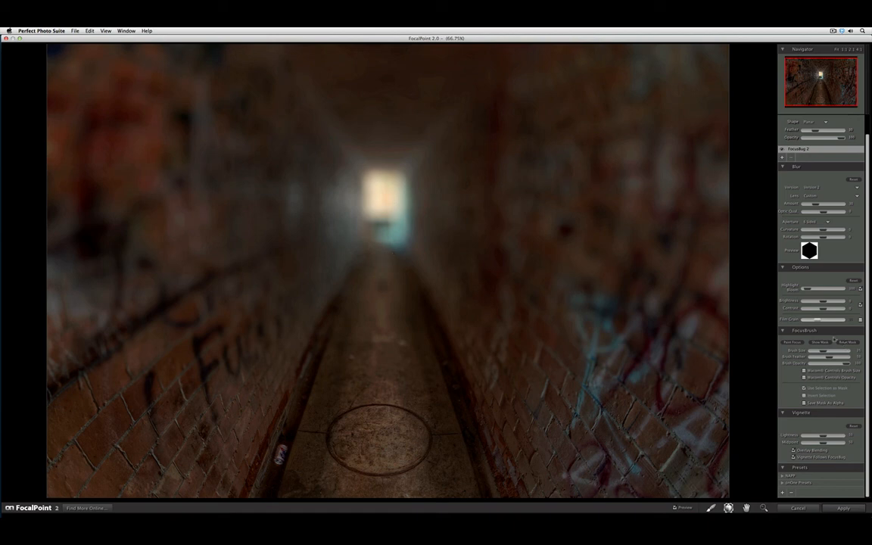
pyautogui.moveTo(815, 204); pyautogui.dragTo(806, 204)
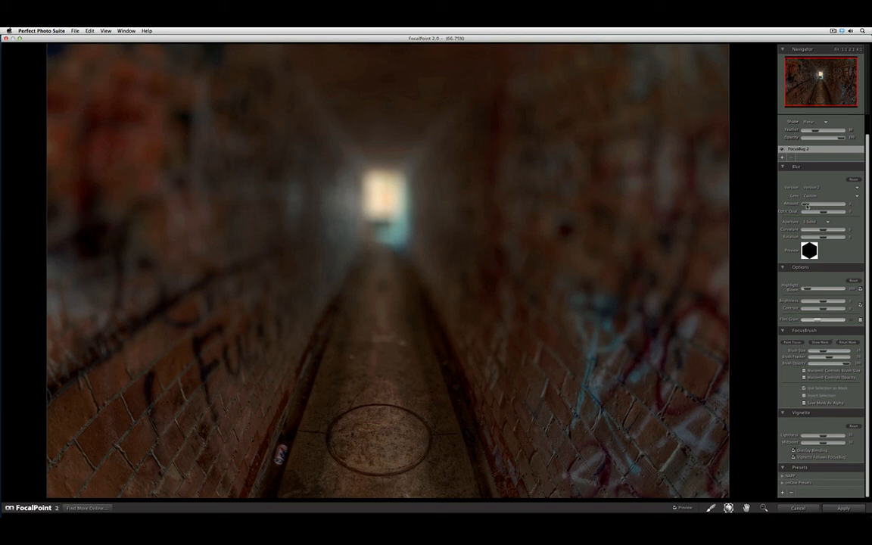
pyautogui.click(782, 157)
pyautogui.click(808, 122)
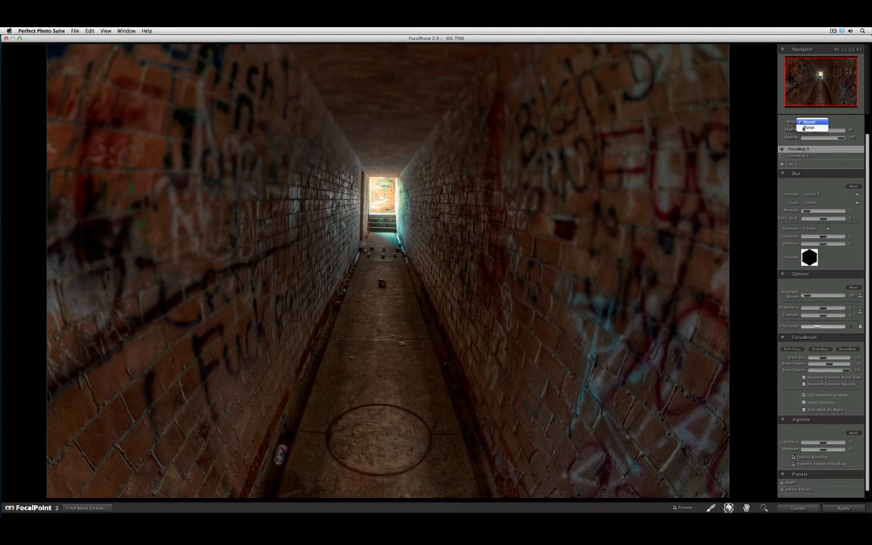
pyautogui.click(709, 170)
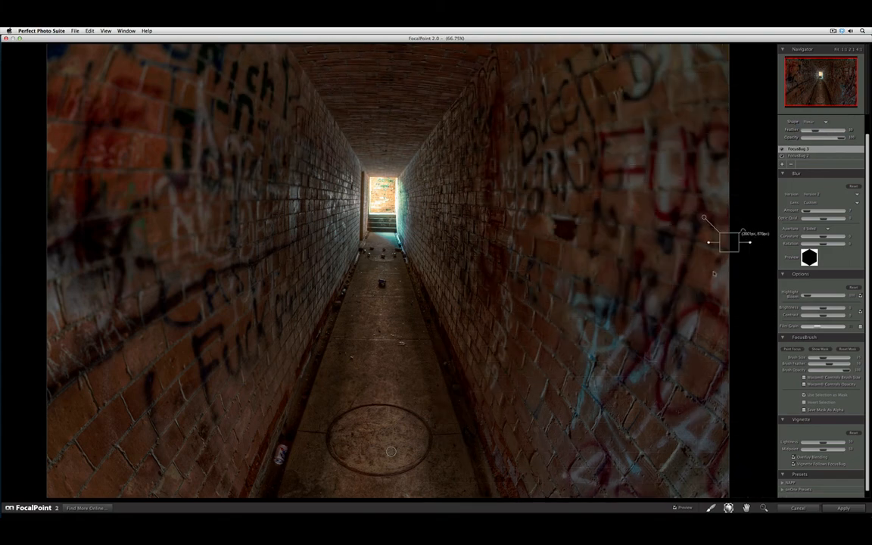
# - Add a third FocusBug, set it to the Planar shape and move it out to the left edge of the image
pyautogui.click(782, 164)
pyautogui.click(811, 122)
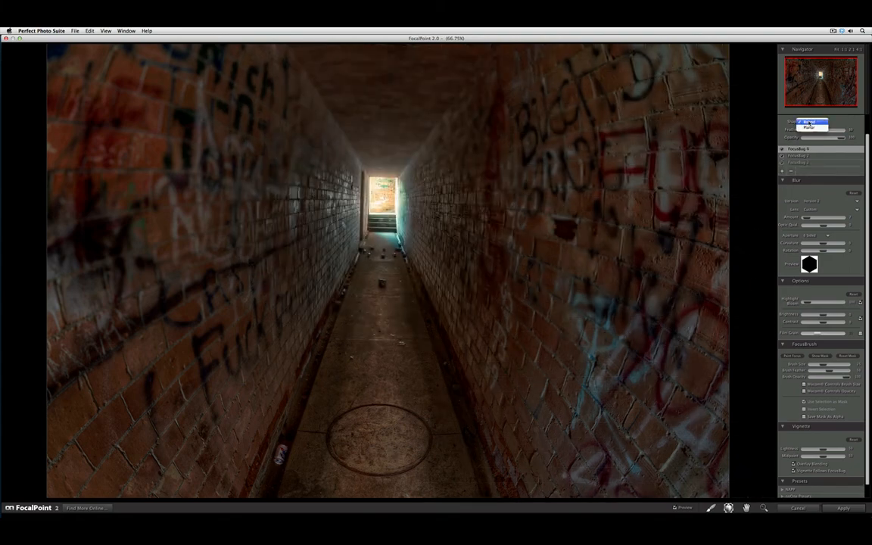
pyautogui.click(809, 128)
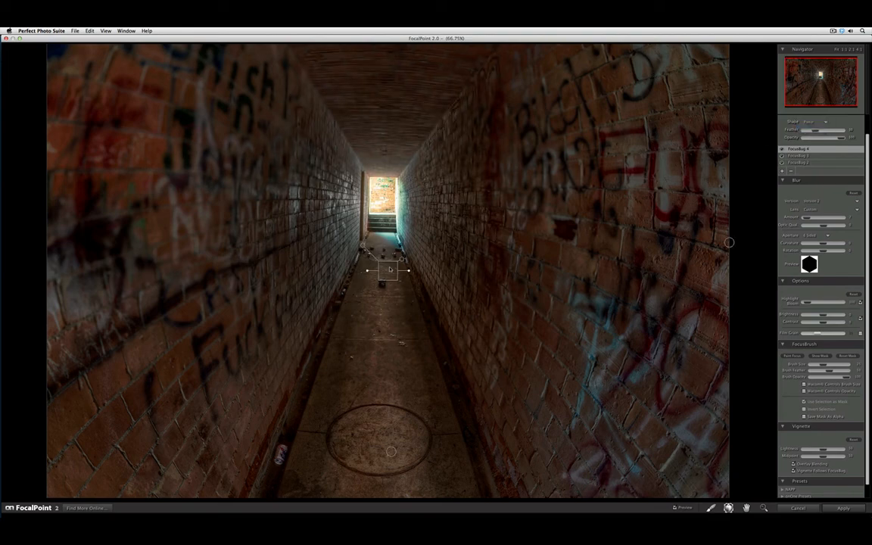
pyautogui.moveTo(268, 277); pyautogui.dragTo(38, 288)
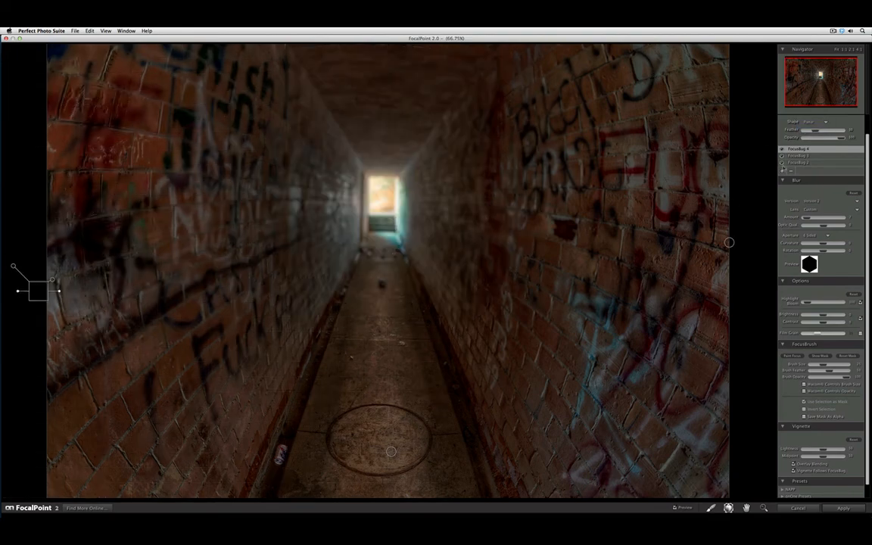
# - Add a fourth Planar FocusBug to bring the tunnel's ceiling into focus
pyautogui.click(782, 171)
pyautogui.click(811, 122)
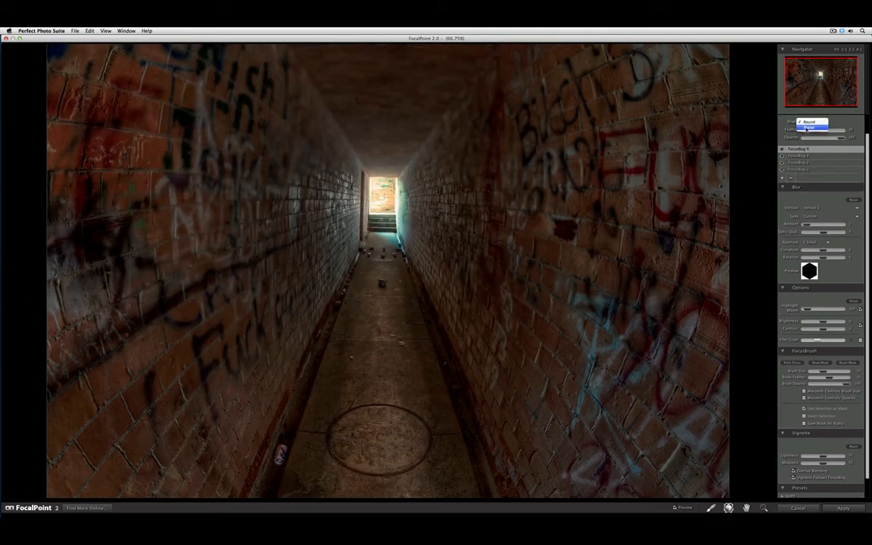
pyautogui.click(809, 122)
pyautogui.moveTo(375, 246); pyautogui.dragTo(350, 261)
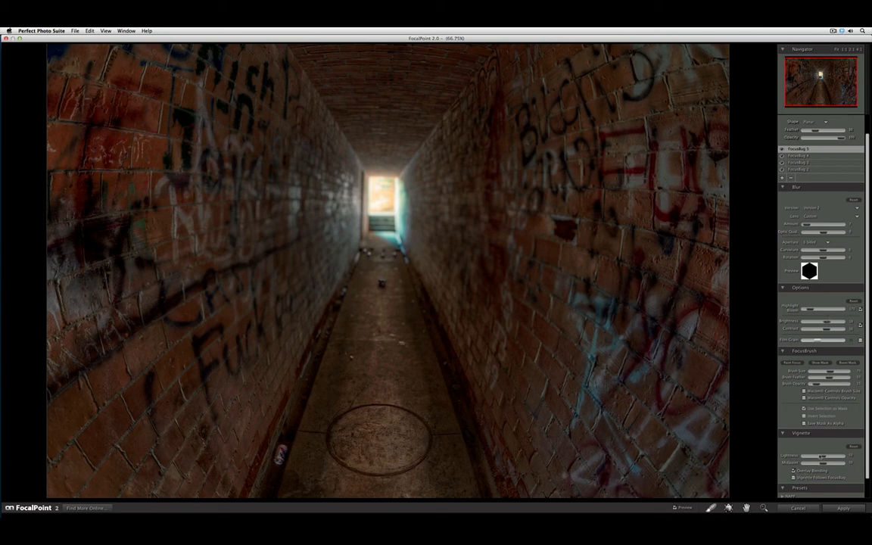
# - Darken the vignette by lowering its lightness and apply the FocalPoint edits
pyautogui.moveTo(822, 456); pyautogui.dragTo(810, 457)
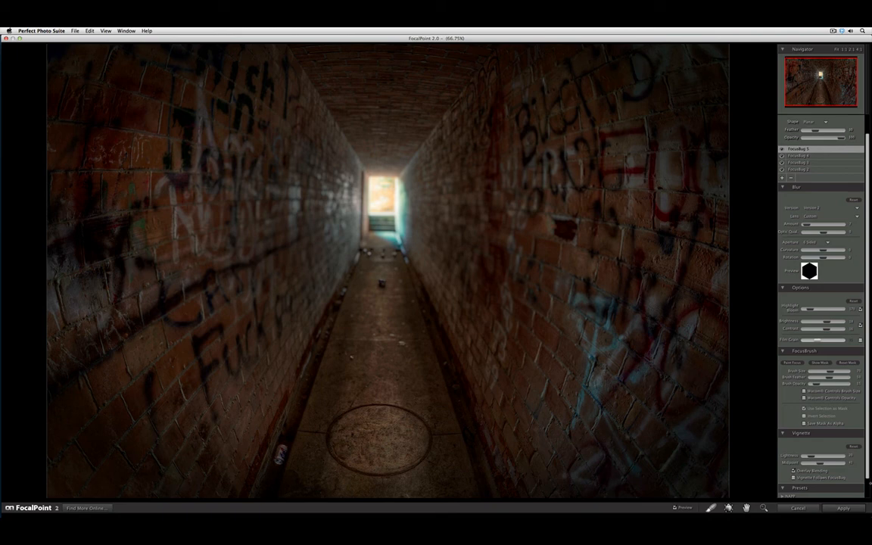
pyautogui.click(842, 507)
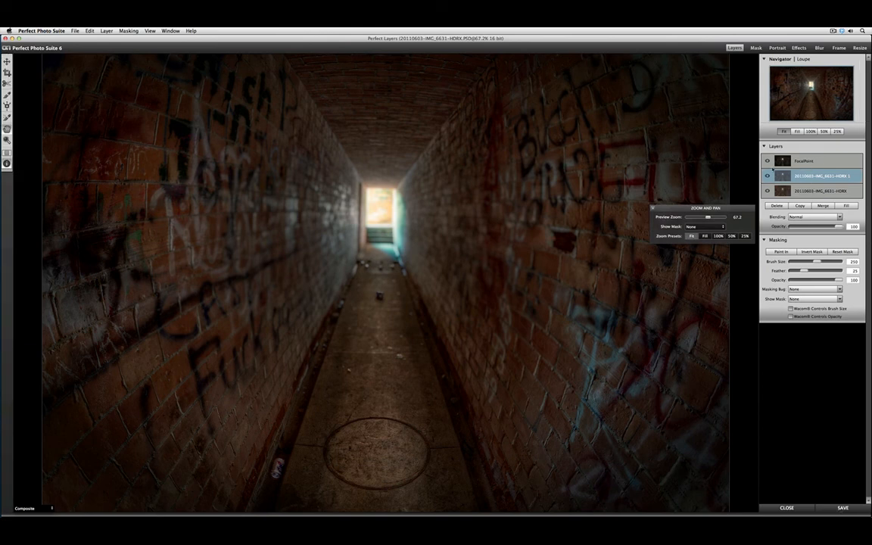
# - Compare the editing stages by showing only the original bottom layer, adding back the effects layer and the FocalPoint layer in turn
pyautogui.click(812, 191)
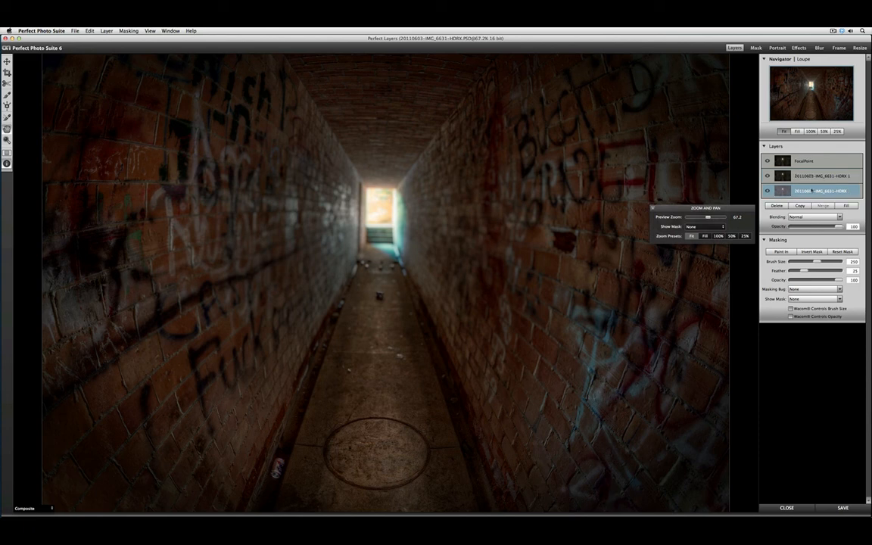
pyautogui.keyDown('alt'); pyautogui.click(768, 190); pyautogui.keyUp('alt')
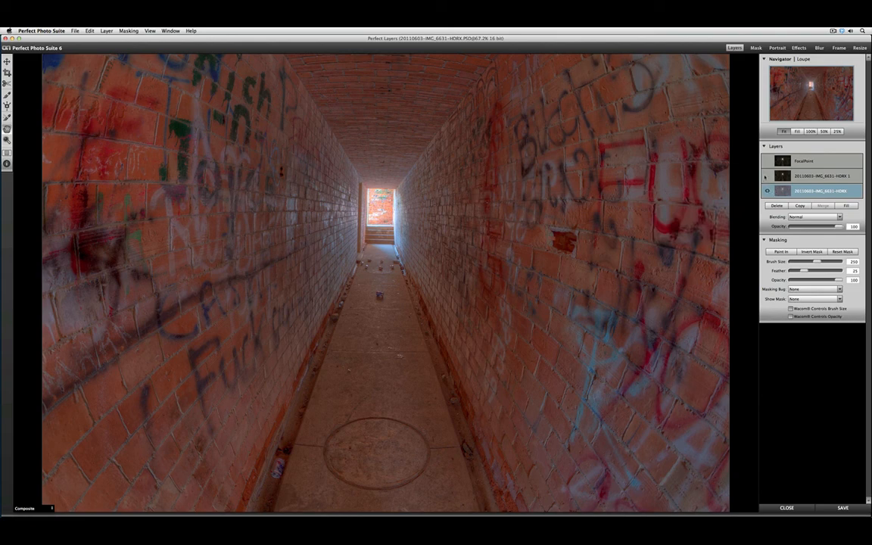
pyautogui.click(766, 176)
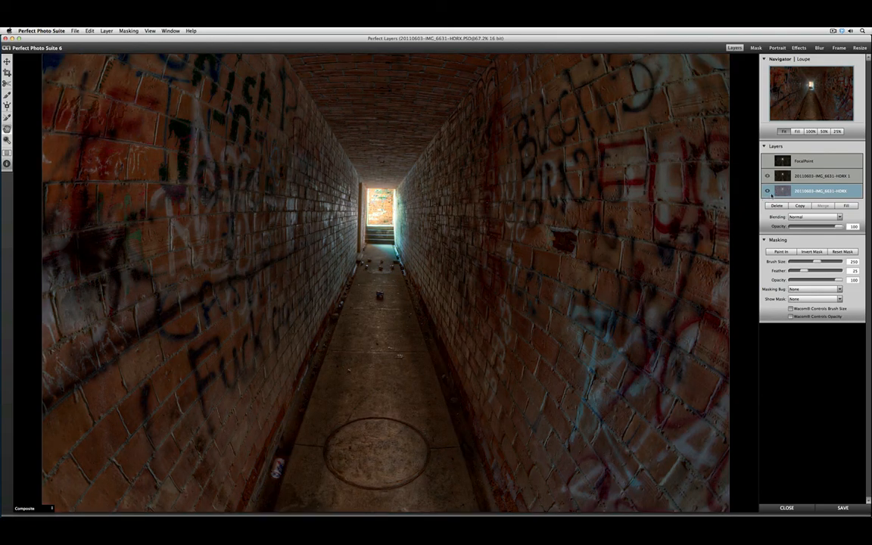
pyautogui.click(766, 160)
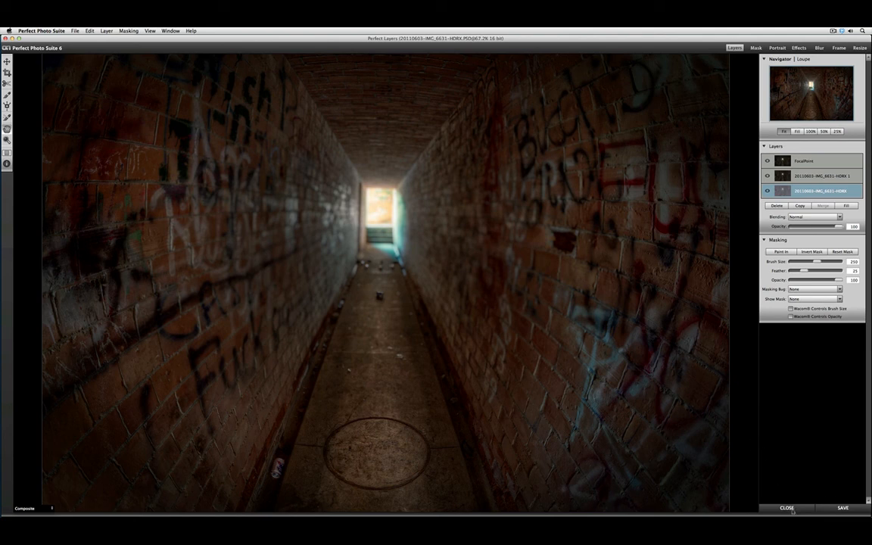
# - Close the layered file, return to Lightroom and select the edited tunnel PSD in the grid
pyautogui.click(791, 509)
pyautogui.click(5, 38)
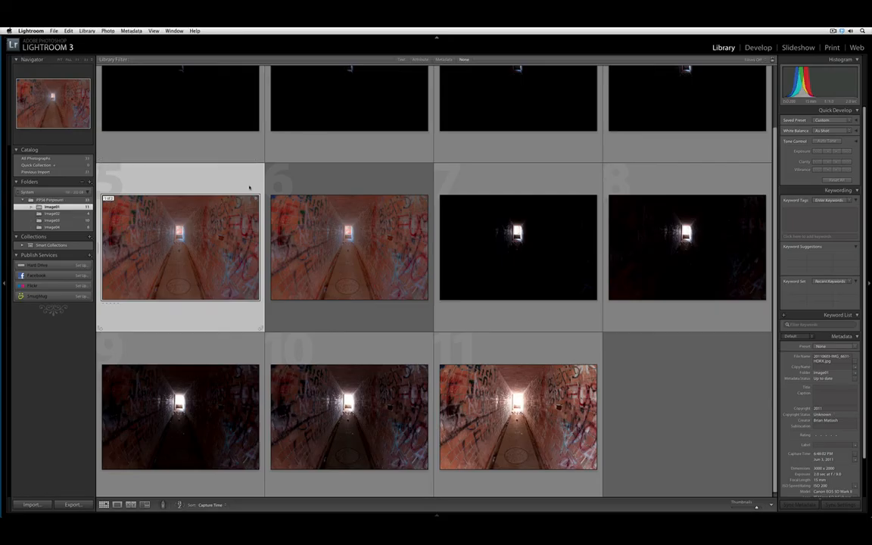
pyautogui.click(299, 231)
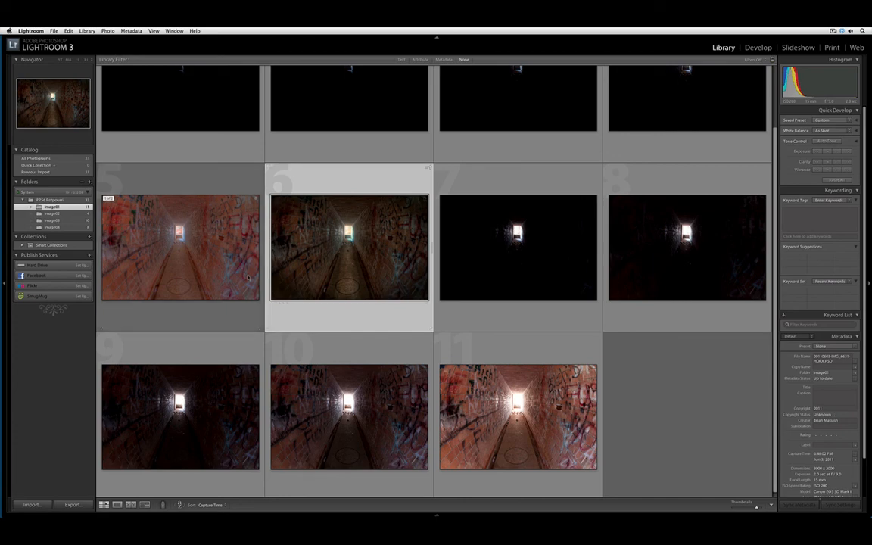
# - Compare the original tone-mapped tunnel JPEG with the edited PSD at large size and return to the grid
pyautogui.doubleClick(203, 248)
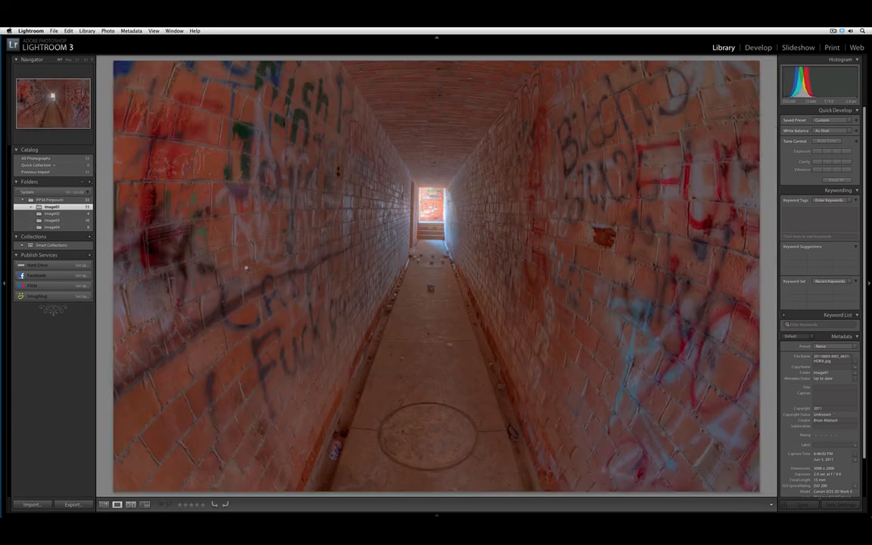
pyautogui.press('Right')
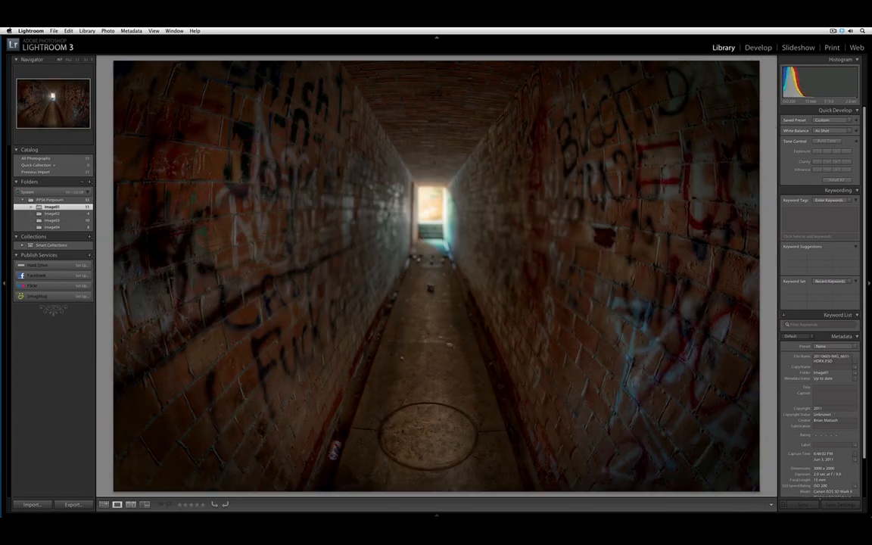
pyautogui.press('g')
# - View the Image02 folder briefly, return to Image01 and open the edited tunnel PSD in the large single-photo view
pyautogui.click(79, 214)
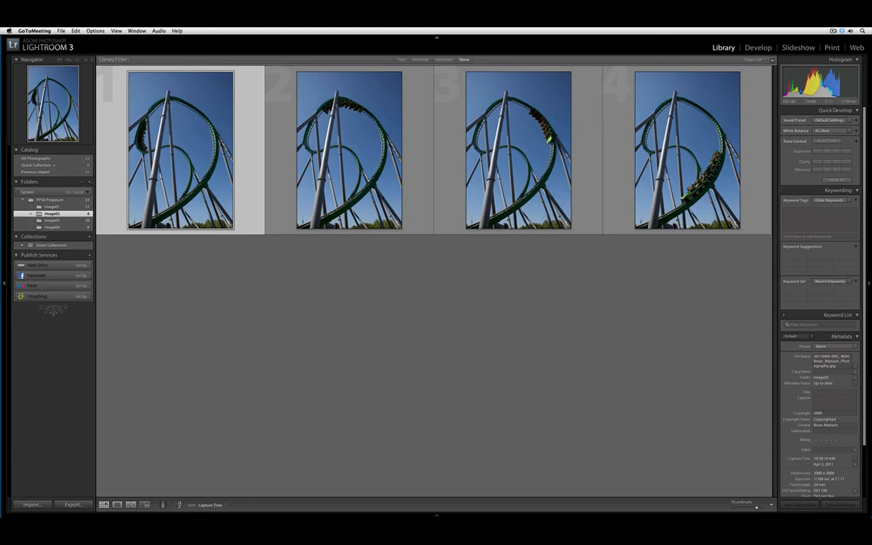
pyautogui.click(51, 205)
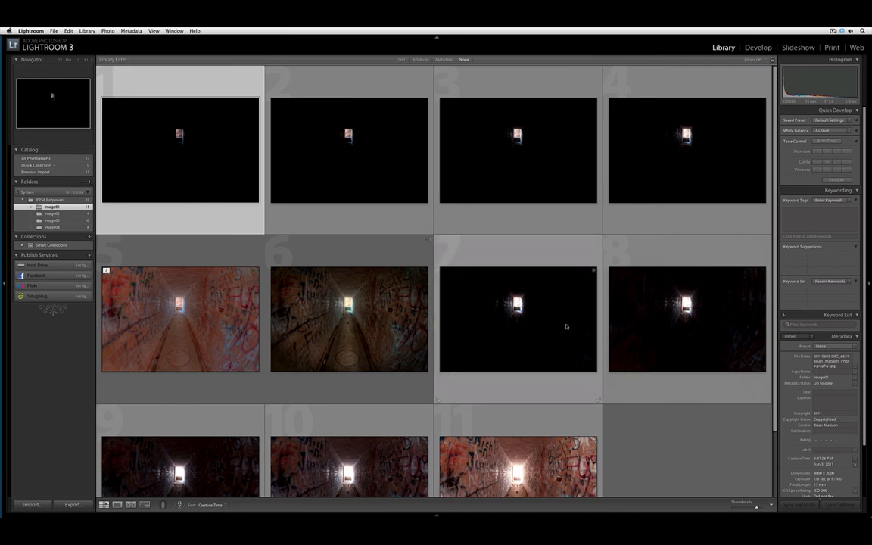
pyautogui.click(302, 330)
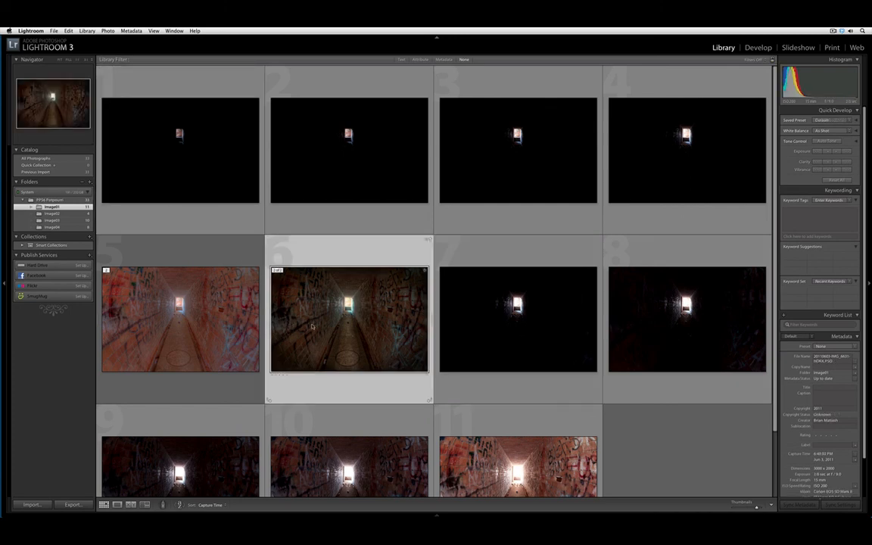
pyautogui.doubleClick(280, 296)
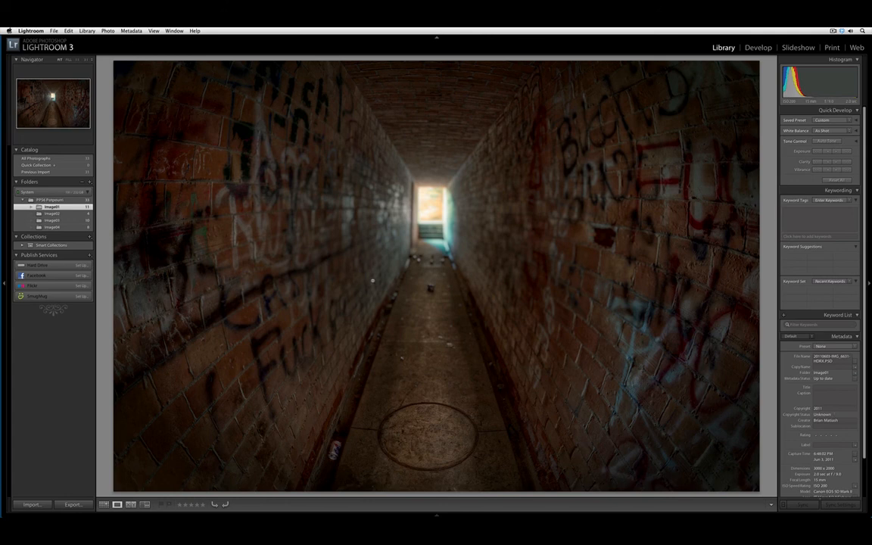
# - Start exporting the tunnel PSD with Hard Drive as the destination
pyautogui.click(53, 30)
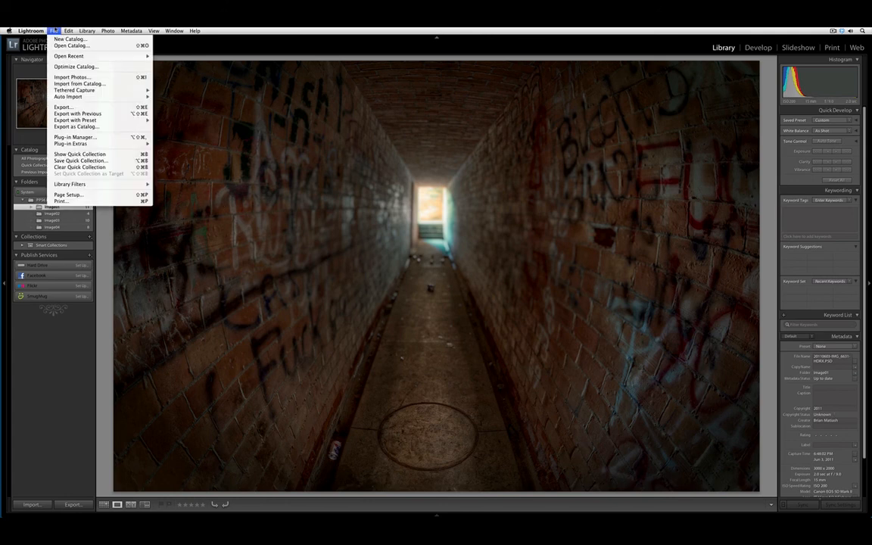
pyautogui.click(75, 108)
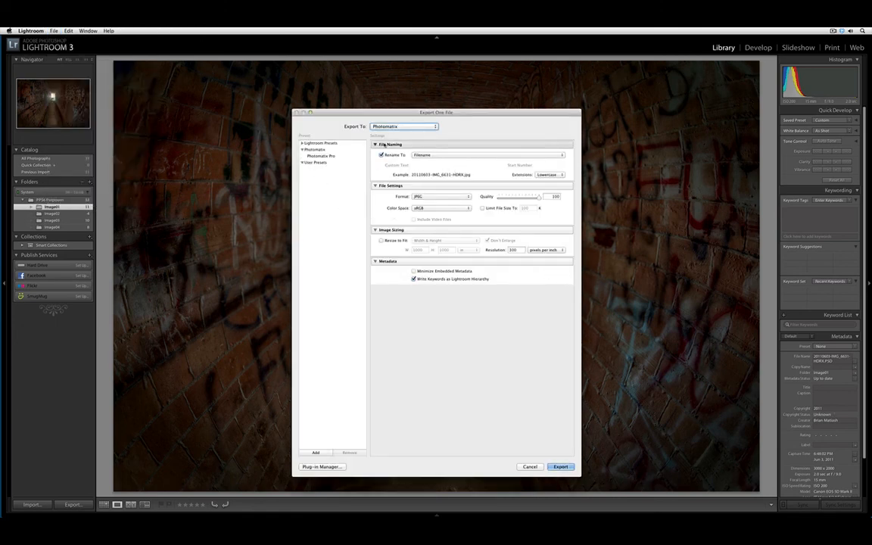
pyautogui.click(384, 126)
pyautogui.click(381, 110)
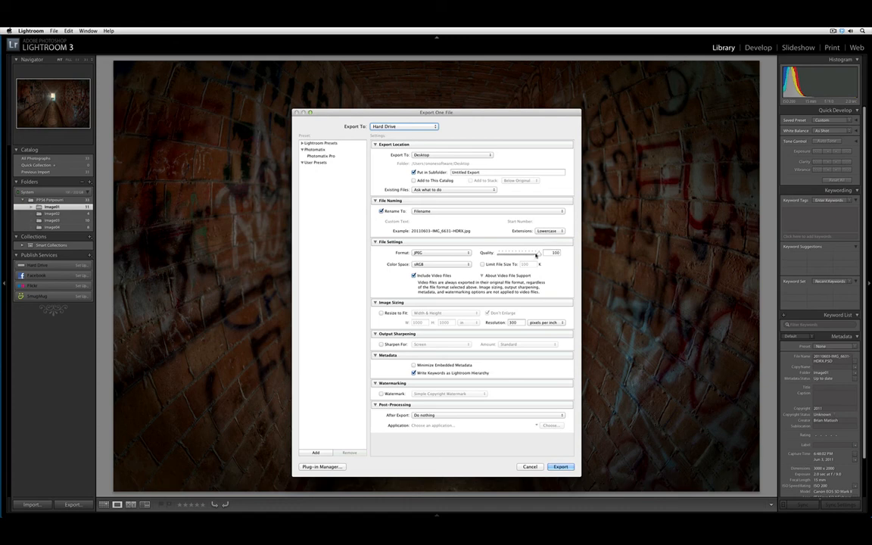
# - Enable output sharpening for Screen in the export settings and cancel the export
pyautogui.click(381, 345)
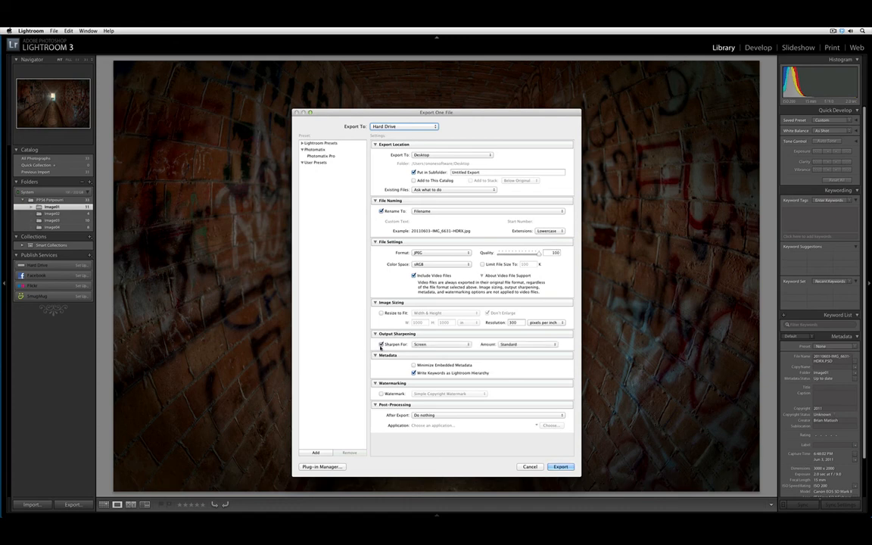
pyautogui.click(428, 343)
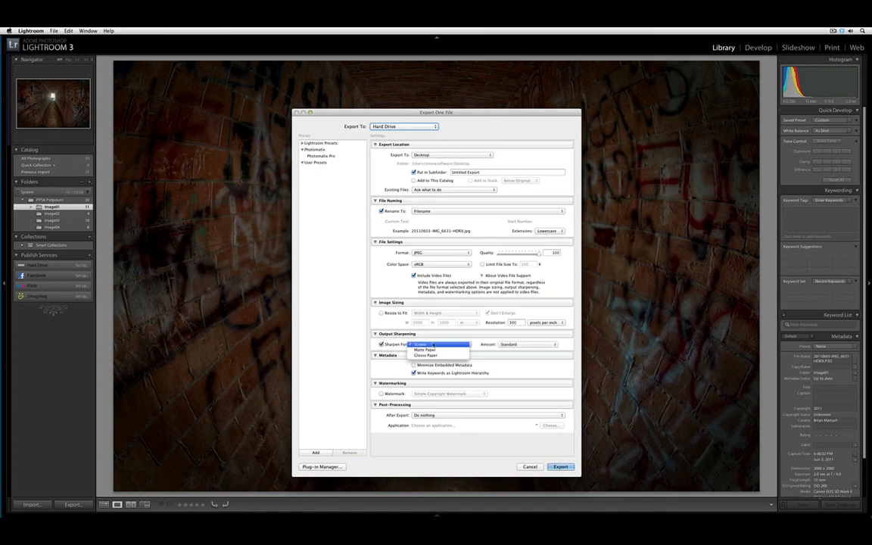
pyautogui.click(436, 344)
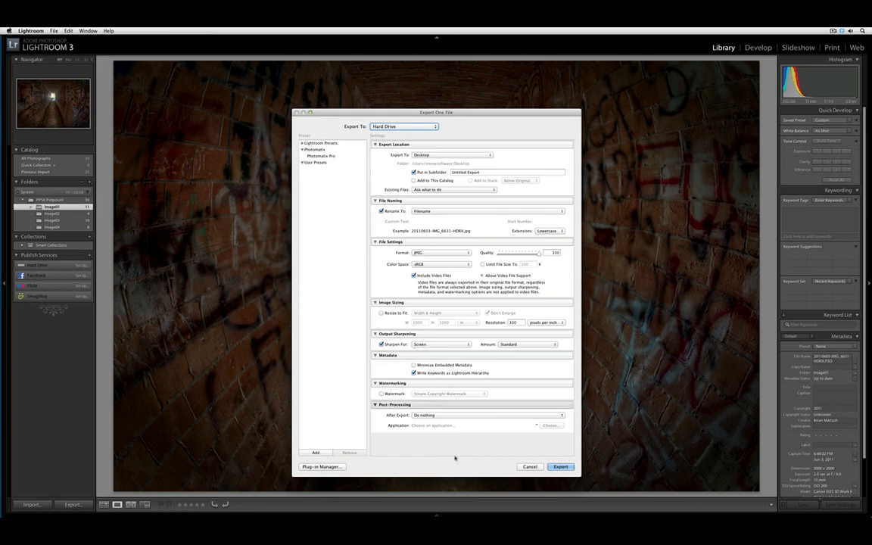
pyautogui.click(529, 467)
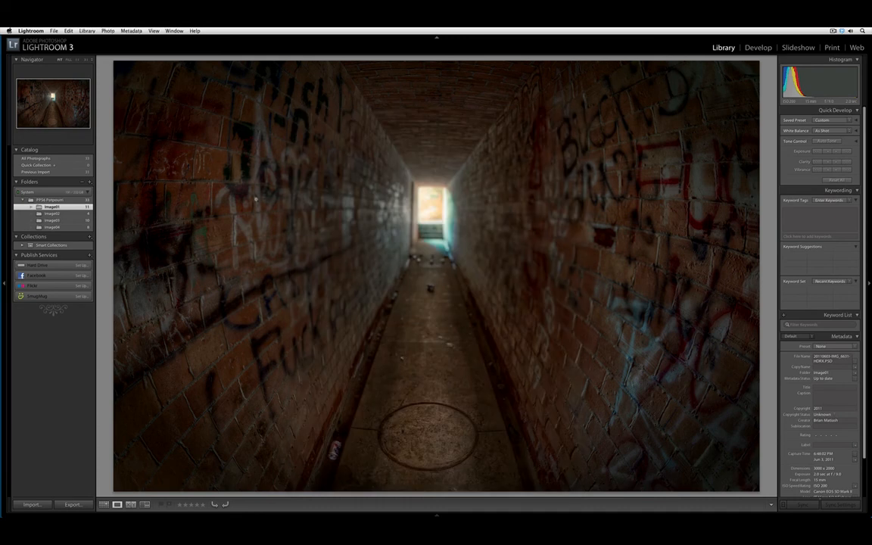
# - Send the edited tunnel PSD from Lightroom to Perfect Photo Suite
pyautogui.click(51, 30)
pyautogui.moveTo(87, 142)
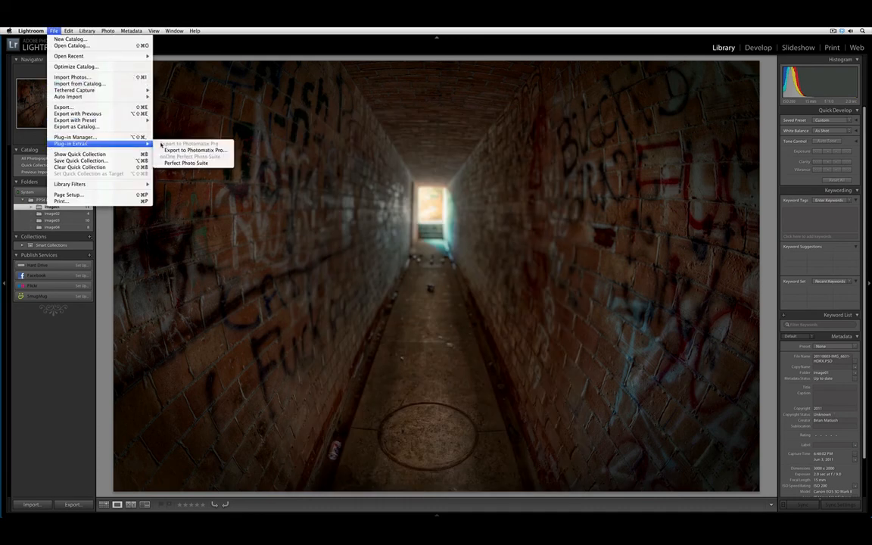
pyautogui.click(185, 162)
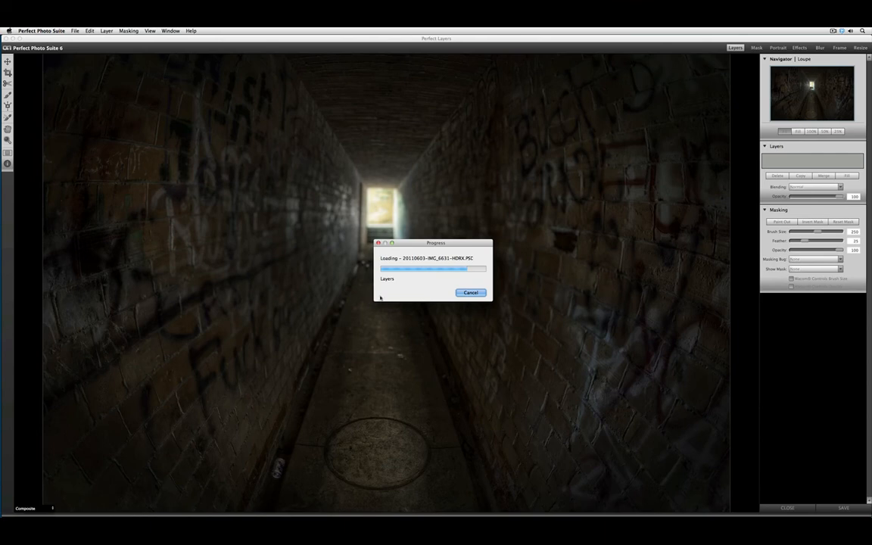
# - Select the FocalPoint layer, open it in Perfect Resize and dismiss the Getting Started window
pyautogui.click(811, 162)
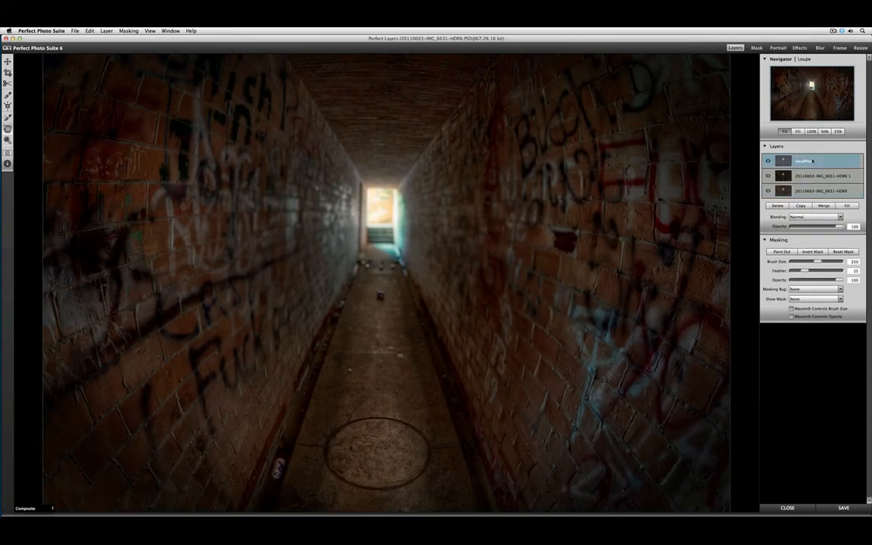
pyautogui.click(859, 49)
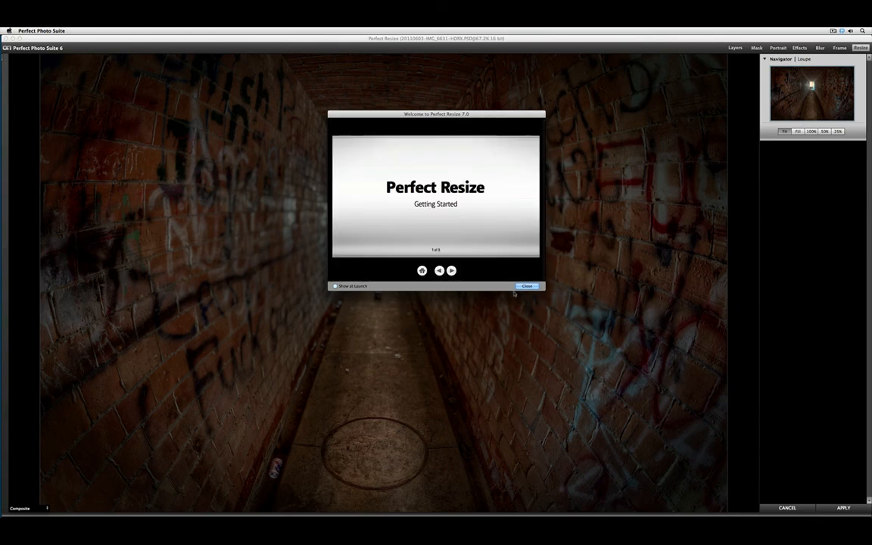
pyautogui.press('Return')
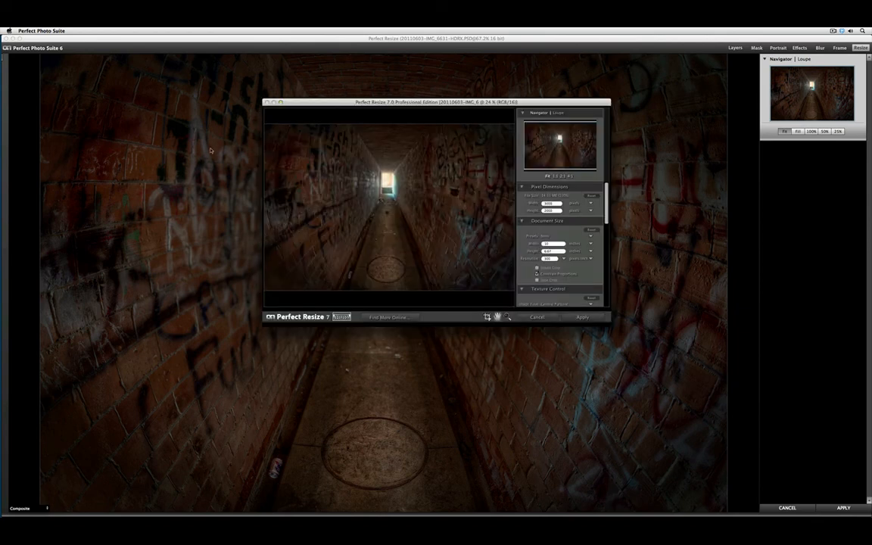
# - Inspect the tunnel at 1:1 in a maximized Perfect Resize window, try Progressive sharpening, cancel the resize and close the file
pyautogui.click(280, 102)
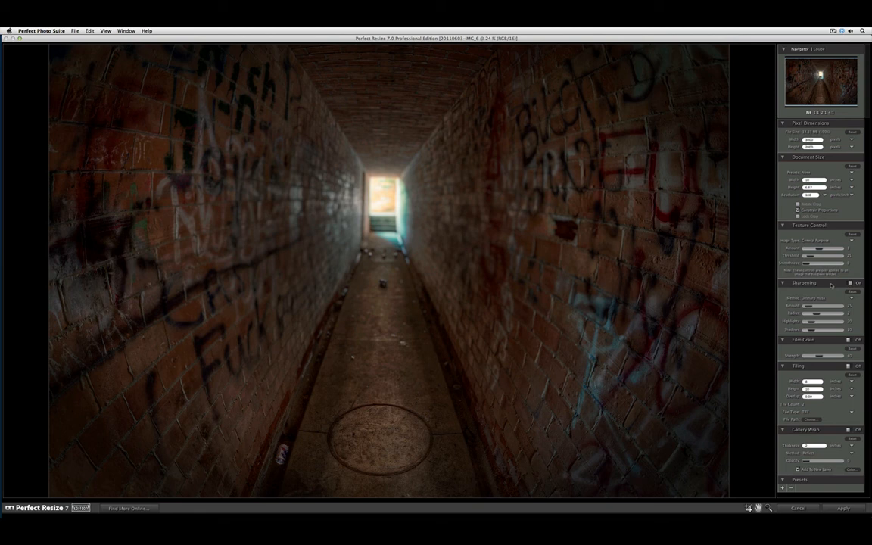
pyautogui.click(817, 114)
pyautogui.click(818, 112)
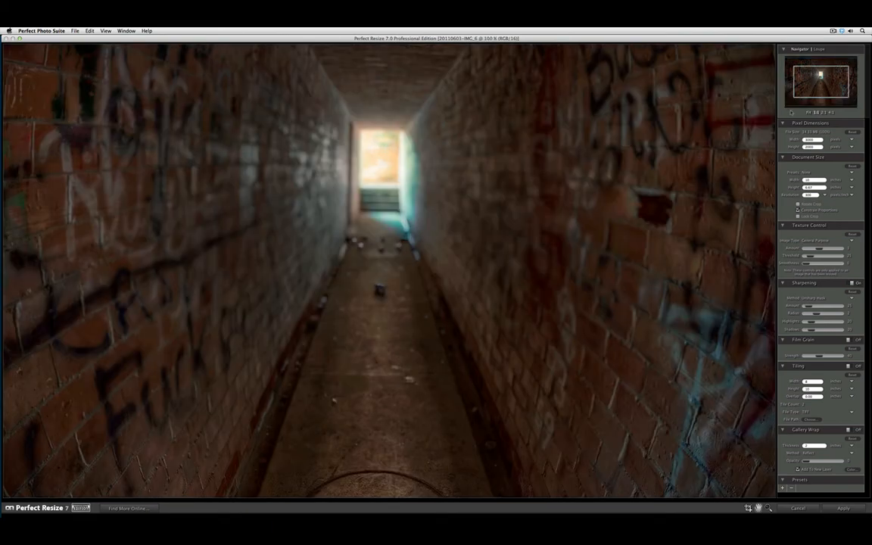
pyautogui.moveTo(812, 94); pyautogui.dragTo(821, 104)
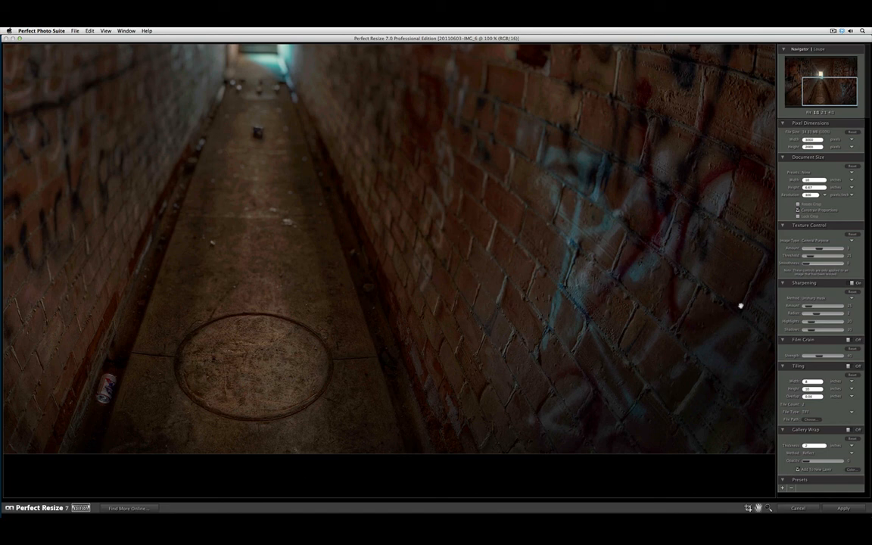
pyautogui.click(810, 298)
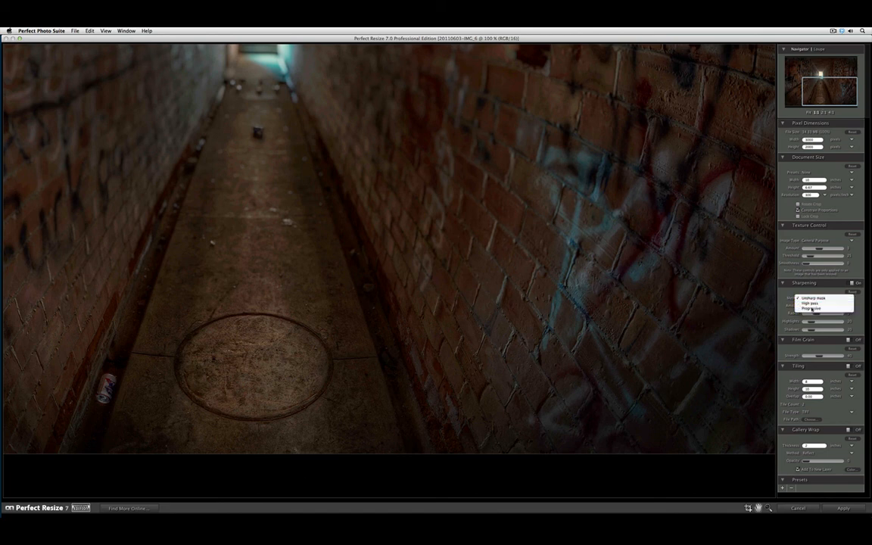
pyautogui.click(812, 309)
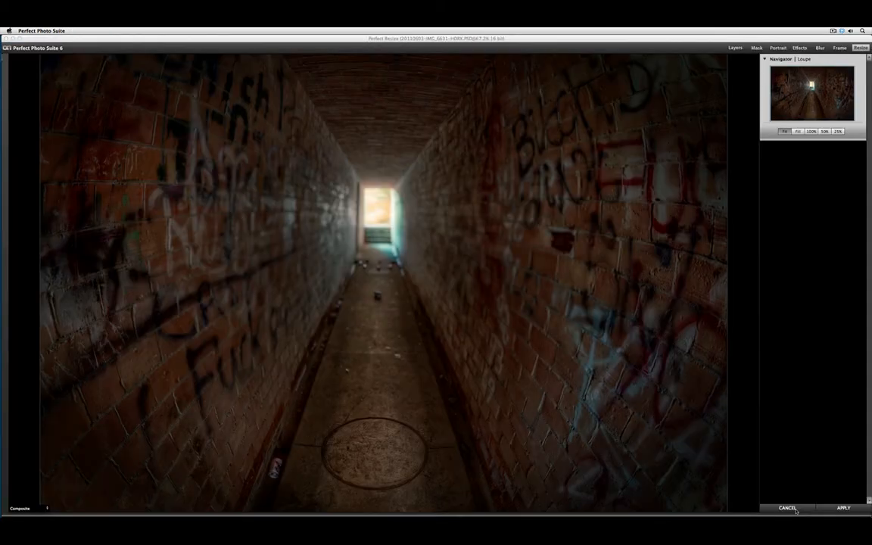
pyautogui.click(795, 510)
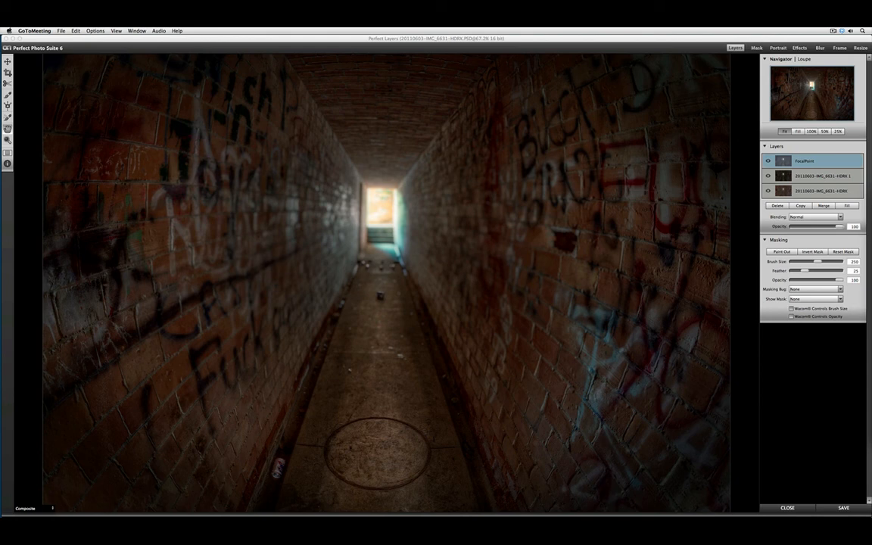
pyautogui.click(789, 509)
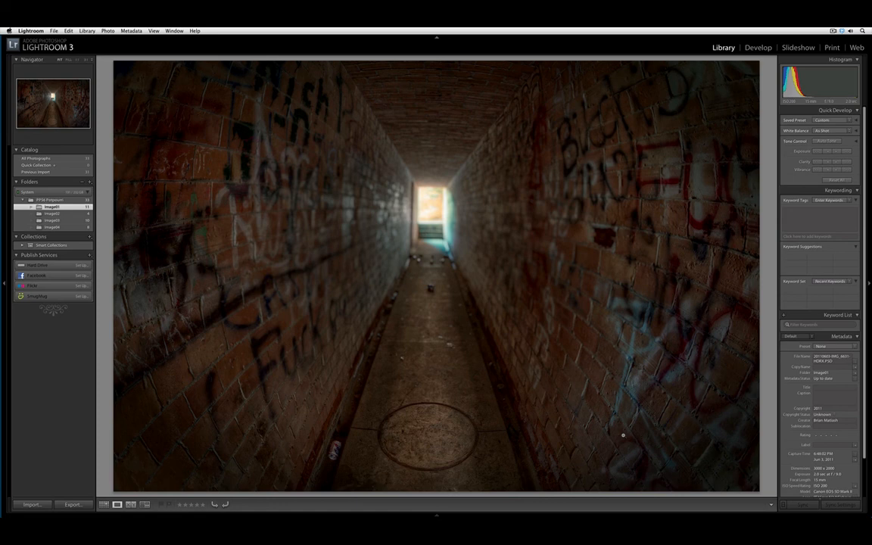
# - Show the photos of the Image02 folder as a grid in Lightroom
pyautogui.click(69, 214)
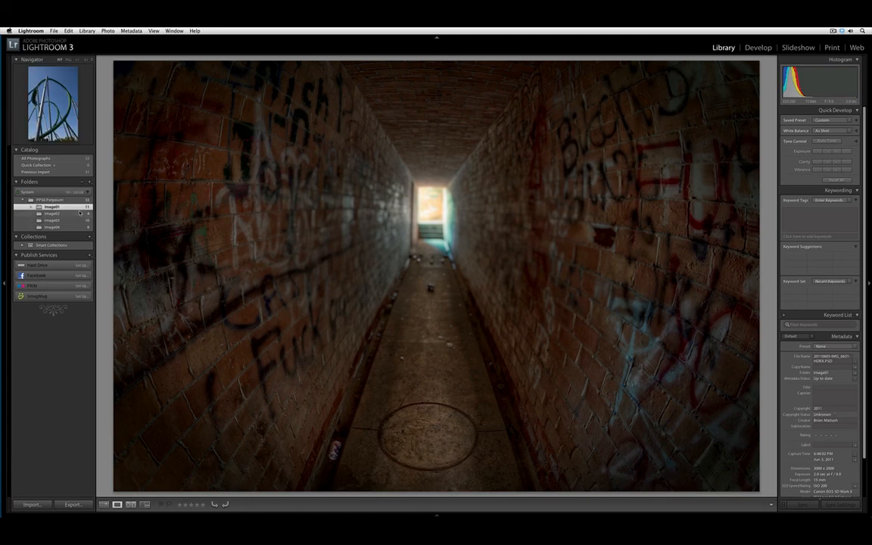
pyautogui.press('g')
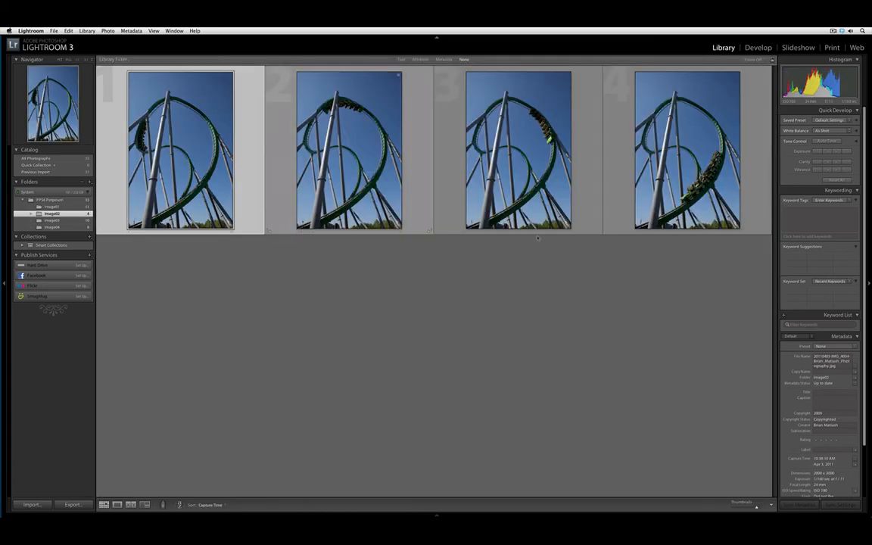
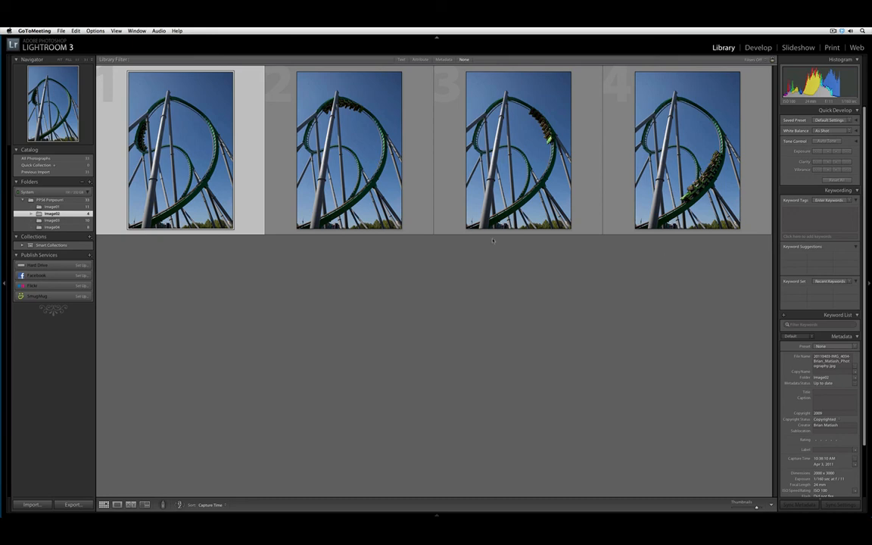
pyautogui.click(74, 29)
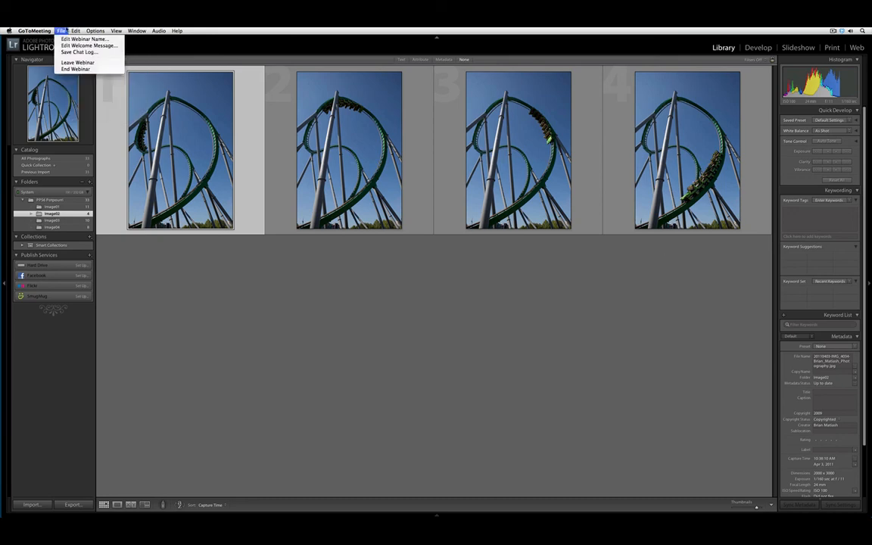
pyautogui.click(197, 237)
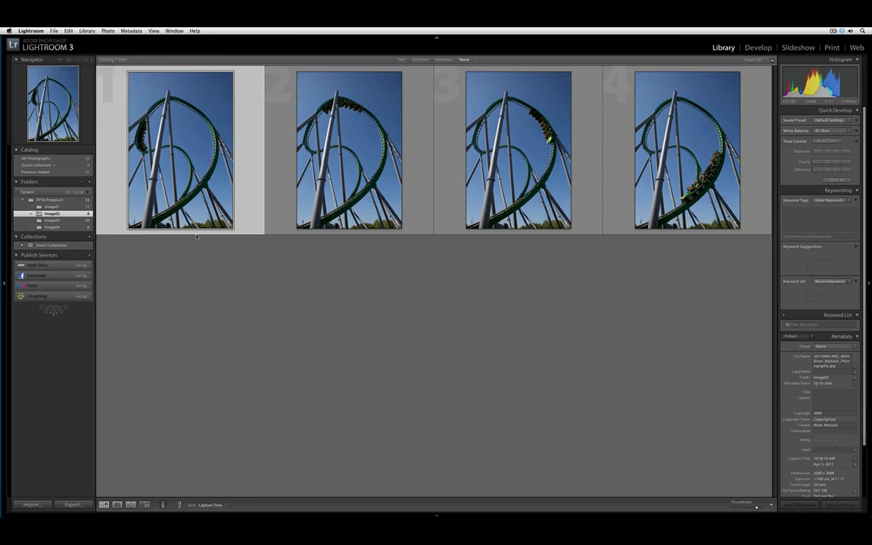
pyautogui.click(56, 30)
pyautogui.moveTo(128, 145)
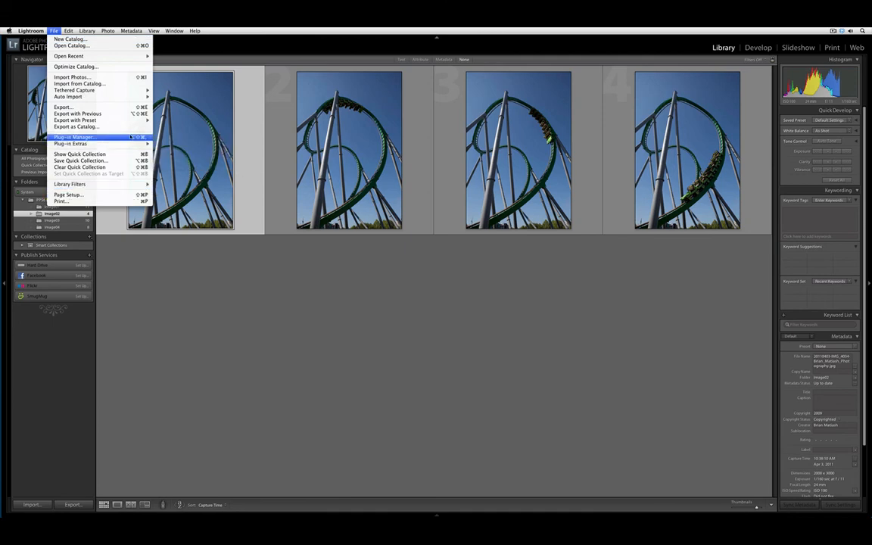
pyautogui.click(402, 315)
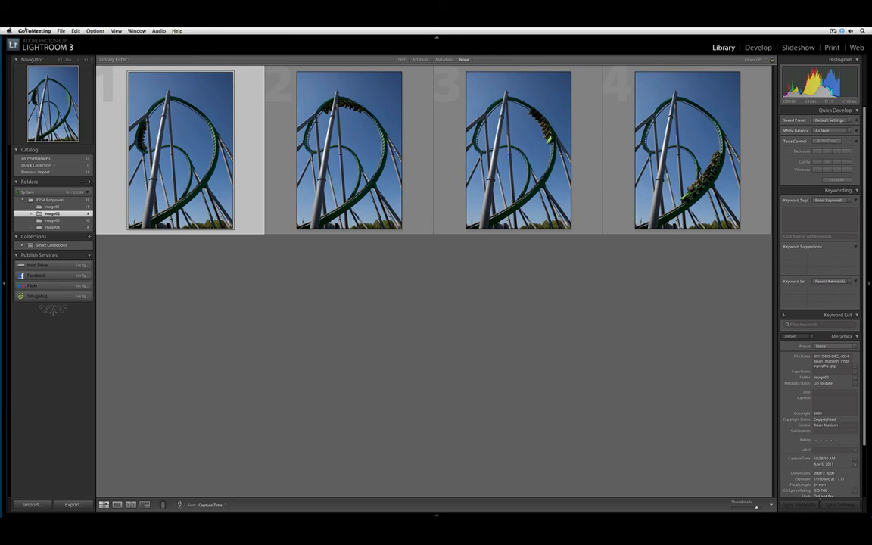
# - Check the Mac's processor and memory in its system information and close that window
pyautogui.click(9, 31)
pyautogui.click(23, 39)
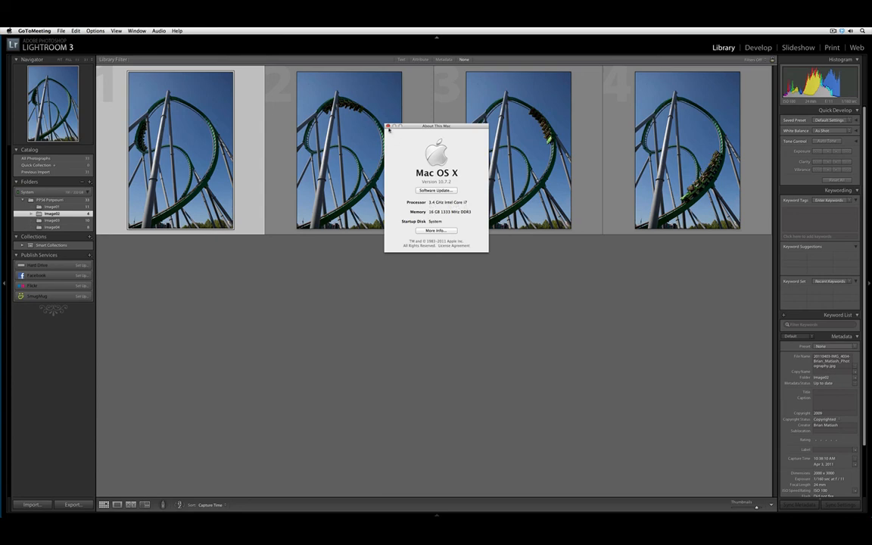
pyautogui.click(388, 127)
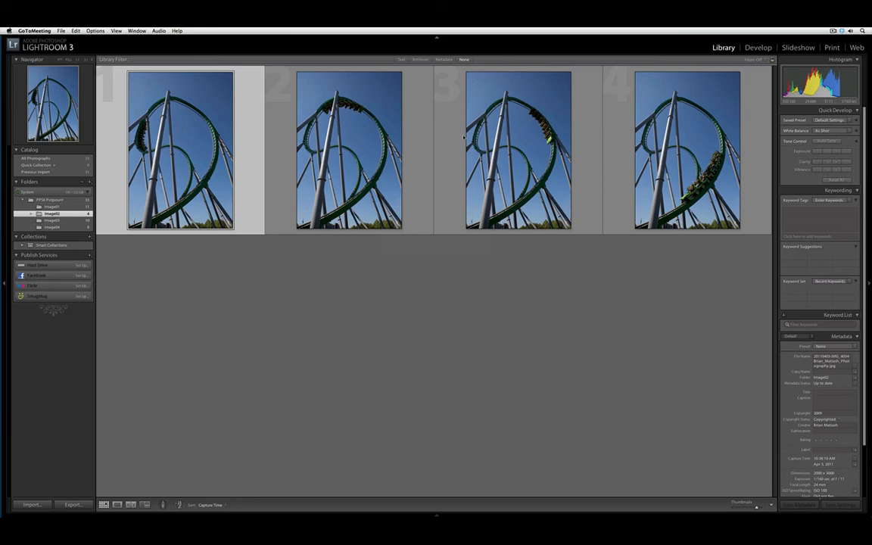
# - Select all four roller coaster photos in the Image02 folder and send them to Perfect Photo Suite
pyautogui.click(609, 155)
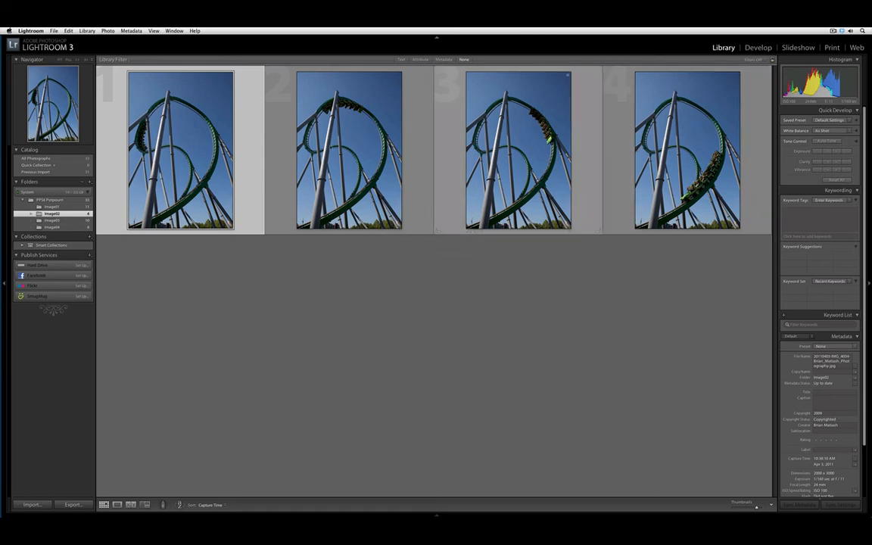
pyautogui.click(310, 289)
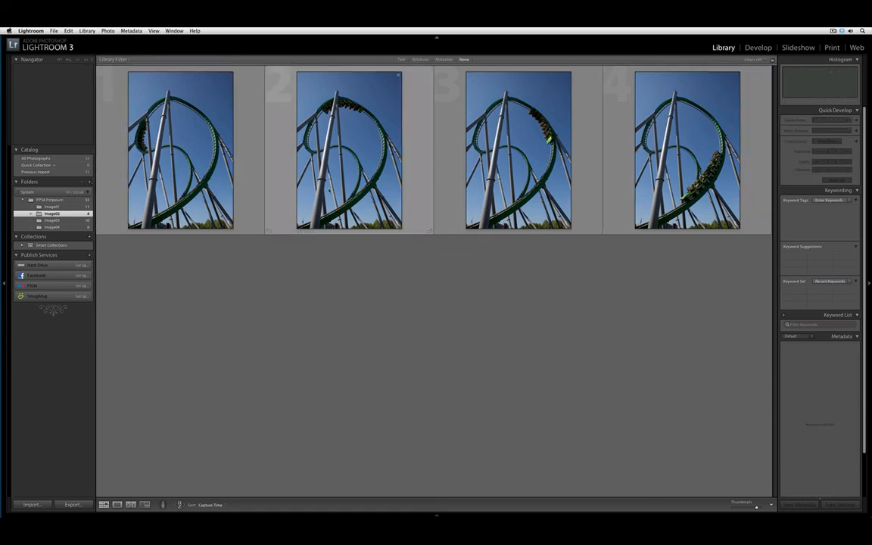
pyautogui.click(245, 174)
pyautogui.keyDown('shift'); pyautogui.click(413, 161); pyautogui.keyUp('shift')
pyautogui.keyDown('shift'); pyautogui.click(596, 134); pyautogui.keyUp('shift')
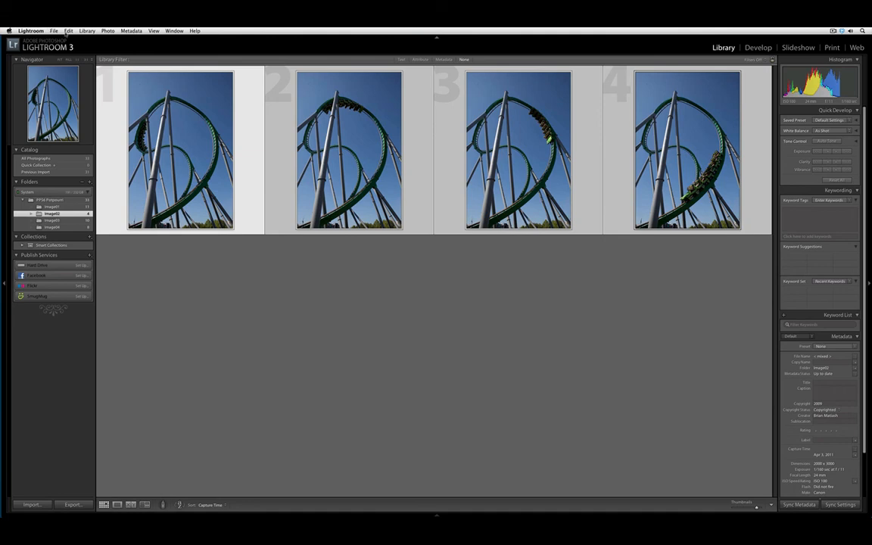
pyautogui.click(55, 31)
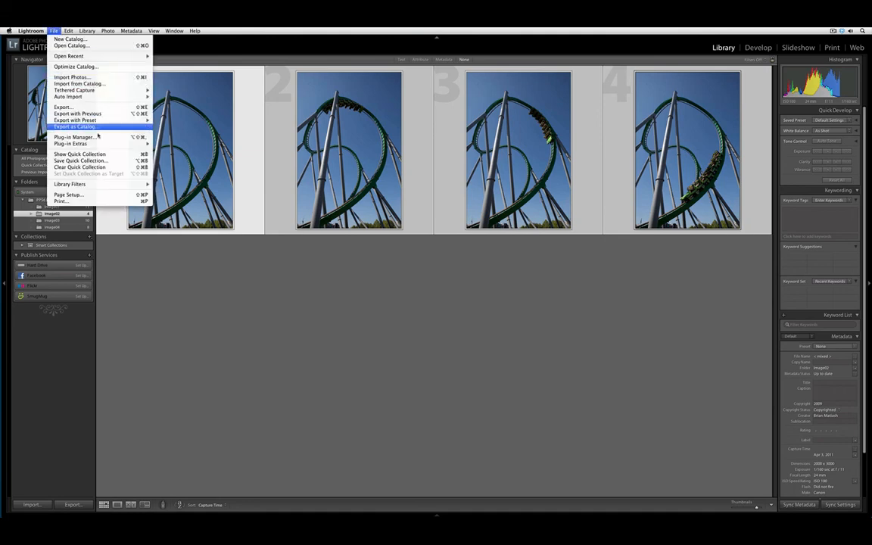
pyautogui.moveTo(106, 143)
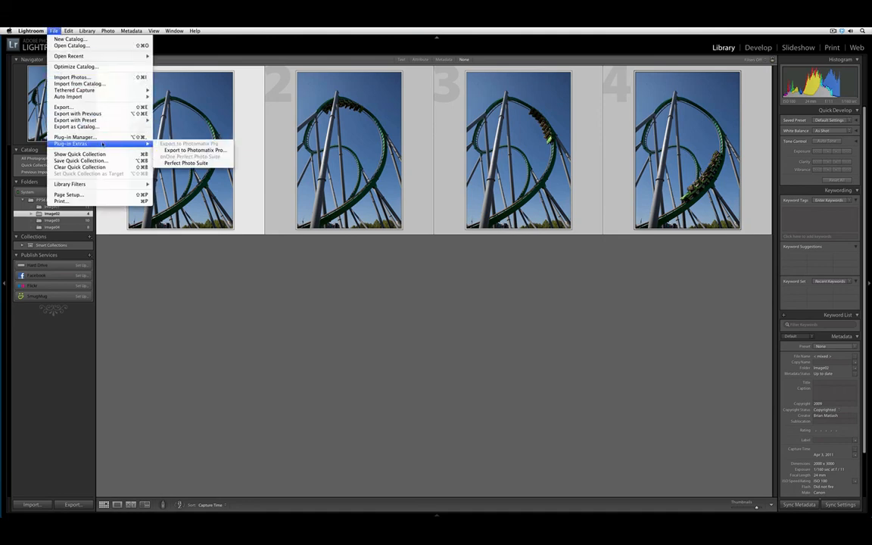
pyautogui.click(186, 162)
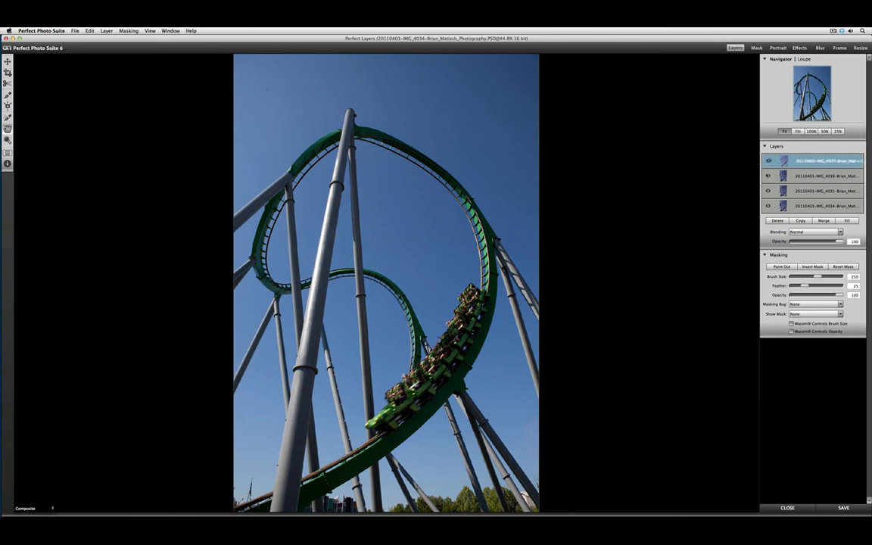
# - Hide the IMG_4037 and IMG_4036 layers, select the IMG_4035 layer and compare it with the IMG_4034 layer beneath
pyautogui.click(767, 161)
pyautogui.click(767, 176)
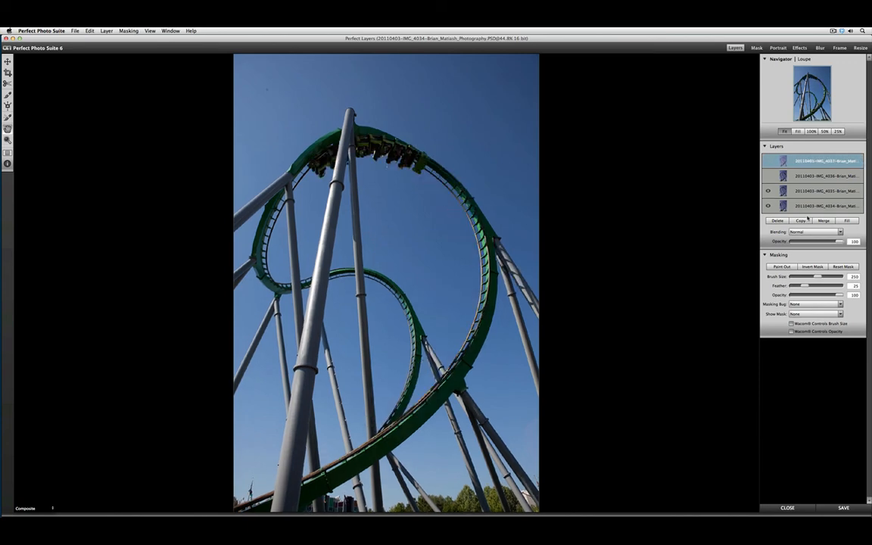
pyautogui.click(787, 191)
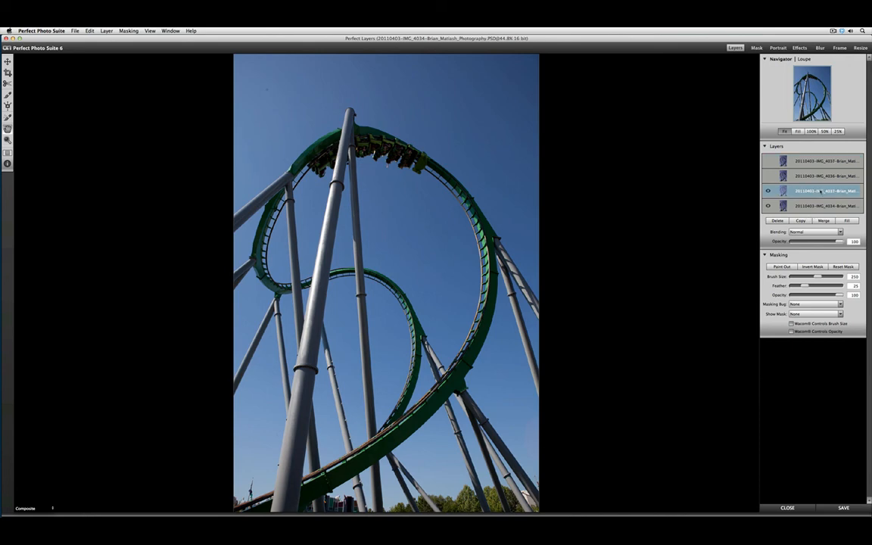
pyautogui.click(768, 190)
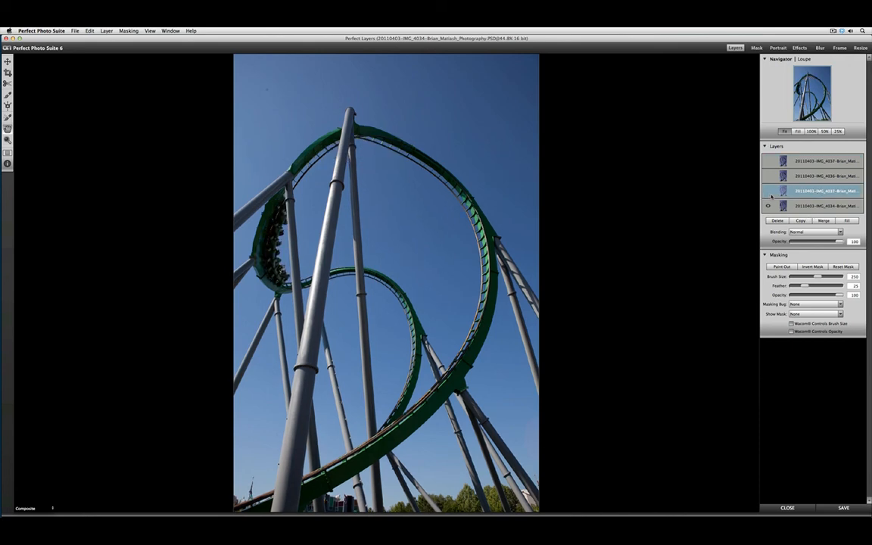
pyautogui.click(768, 191)
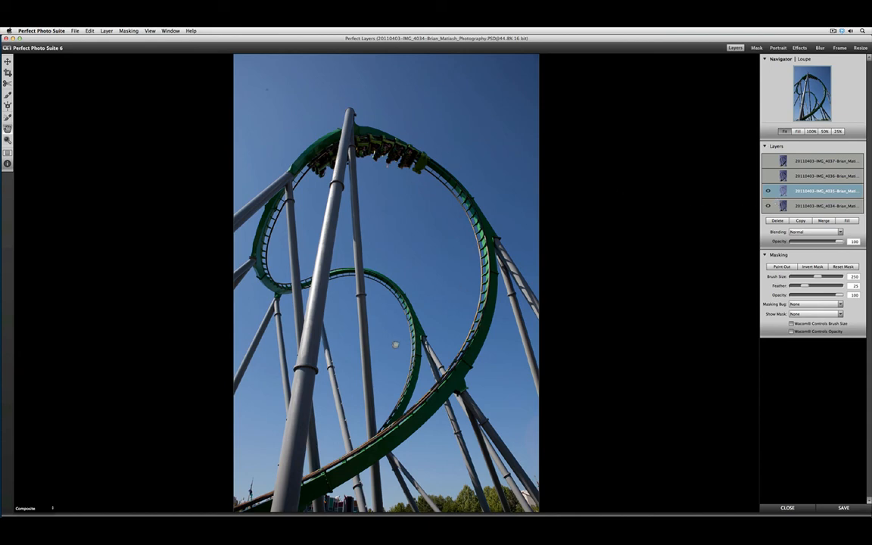
# - Paint out the IMG_4035 layer along the left side of the loop with a size 175 masking brush to reveal the train beneath
pyautogui.click(8, 94)
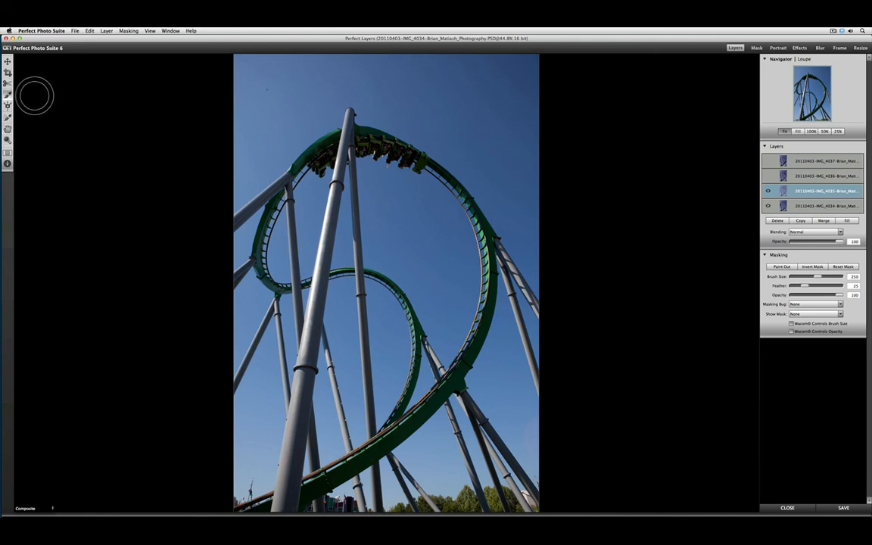
pyautogui.press('[')
pyautogui.press('[')
pyautogui.press('[')
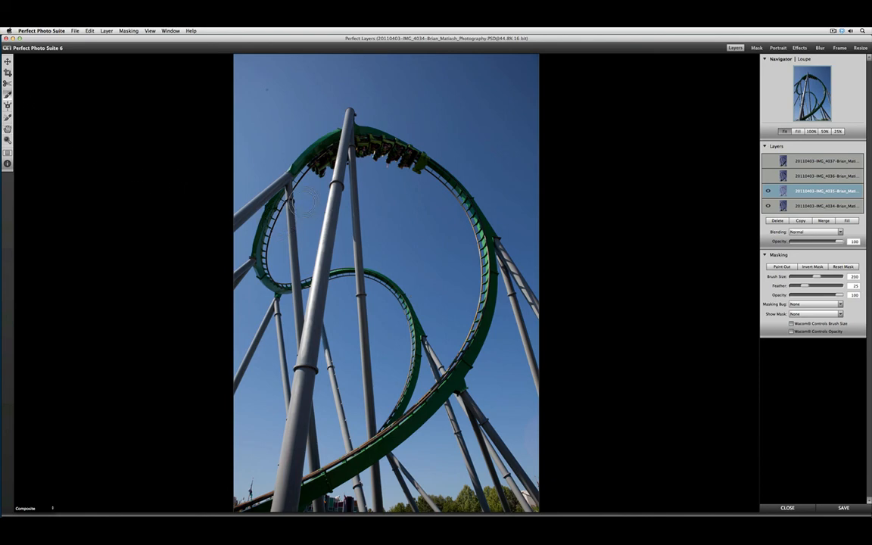
pyautogui.moveTo(281, 203)
pyautogui.mouseDown()
pyautogui.moveTo(274, 230)
pyautogui.moveTo(282, 211)
pyautogui.moveTo(270, 255)
pyautogui.moveTo(279, 274)
pyautogui.moveTo(291, 276)
pyautogui.moveTo(279, 277)
pyautogui.moveTo(284, 210)
pyautogui.mouseUp()
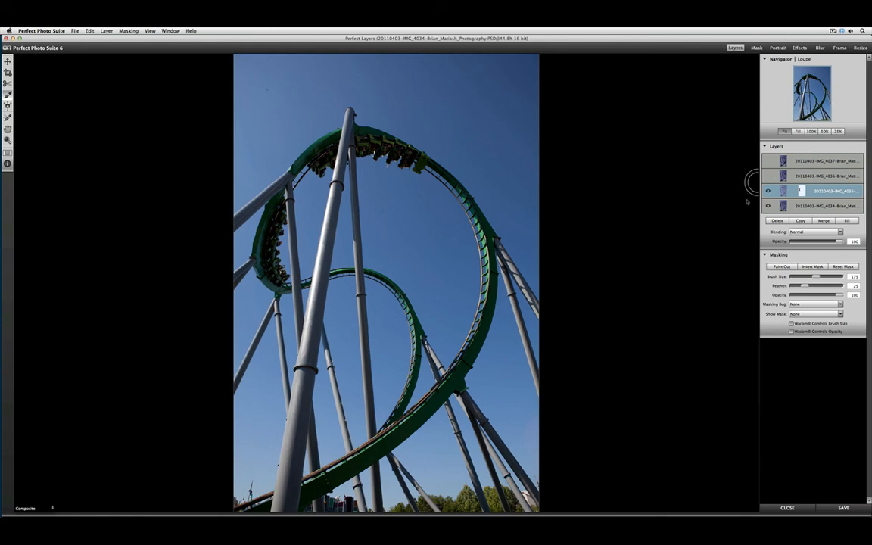
# - Show the IMG_4036 layer and paint out the left and upper part of its loop to reveal the coaster cars beneath
pyautogui.click(768, 175)
pyautogui.click(807, 177)
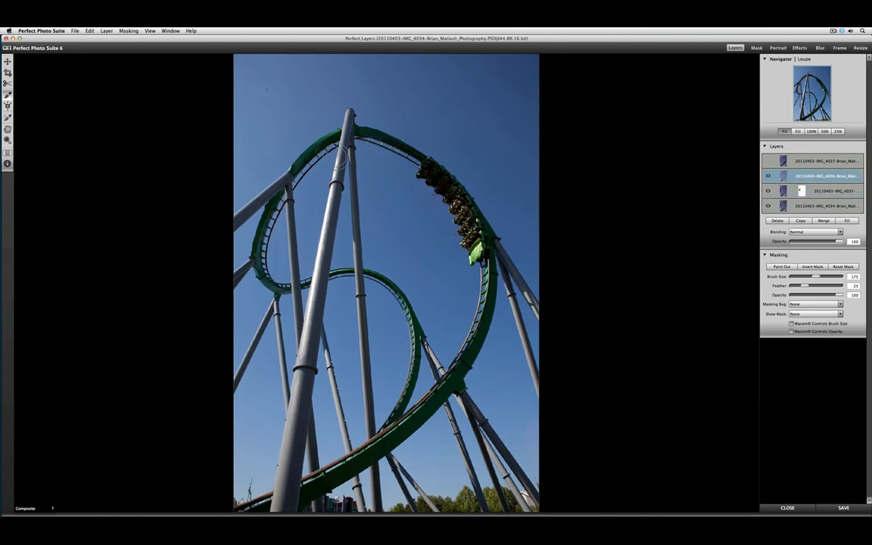
pyautogui.moveTo(305, 134)
pyautogui.mouseDown()
pyautogui.moveTo(401, 152)
pyautogui.moveTo(392, 161)
pyautogui.moveTo(409, 153)
pyautogui.moveTo(392, 165)
pyautogui.moveTo(302, 139)
pyautogui.moveTo(254, 166)
pyautogui.moveTo(262, 257)
pyautogui.moveTo(242, 241)
pyautogui.moveTo(254, 251)
pyautogui.mouseUp()
# - Switch the masking brush to Paint In and reduce its size to 40
pyautogui.press('x')
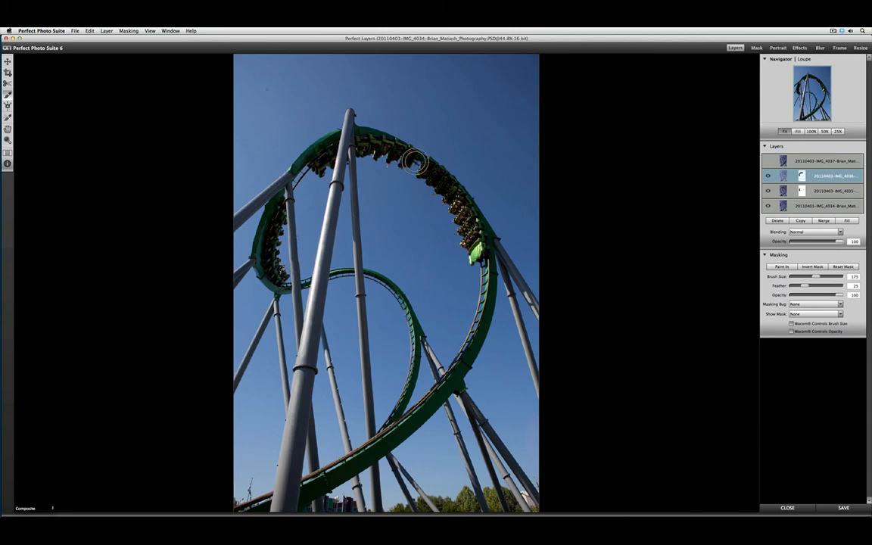
pyautogui.press('[')
pyautogui.press('[')
pyautogui.press('[')
pyautogui.press('[')
pyautogui.press('[')
pyautogui.press('[')
# - Show the IMG_4037 layer and paint out its upper loop with a size 125 brush to reveal the coaster cars beneath
pyautogui.click(769, 161)
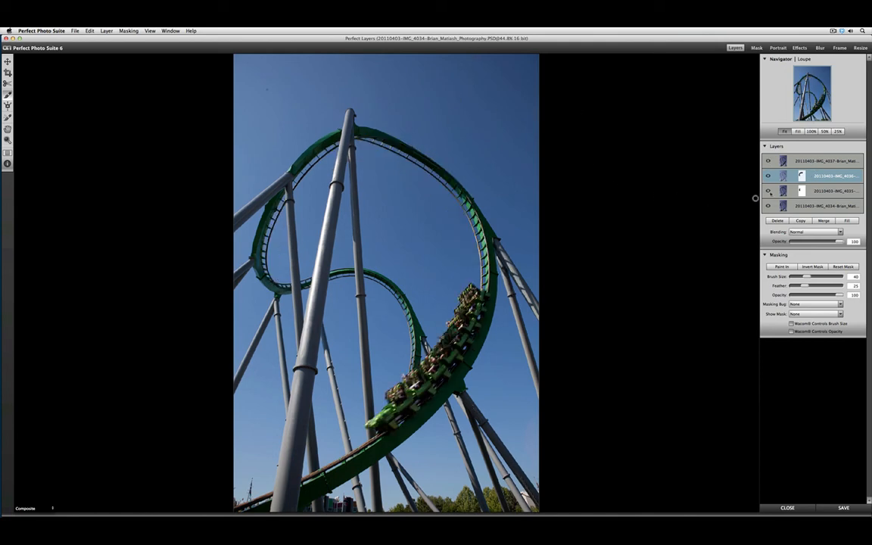
pyautogui.click(824, 162)
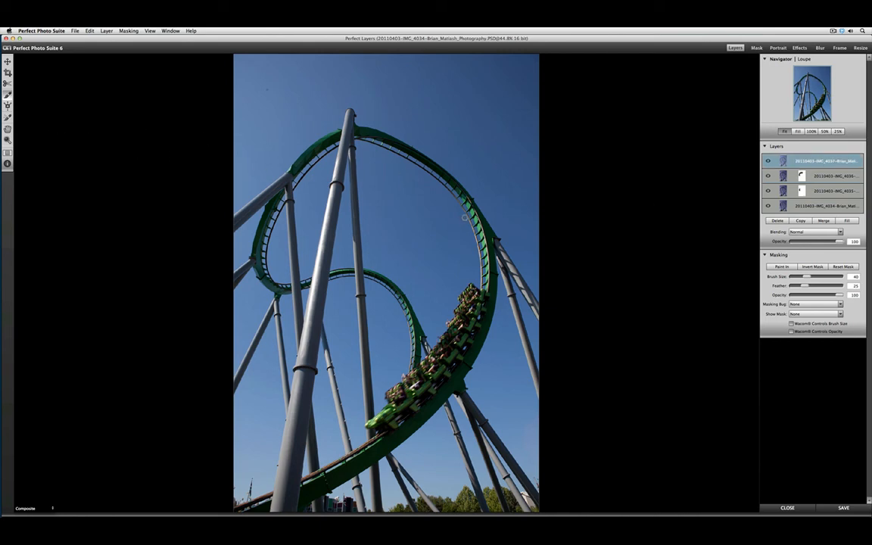
pyautogui.press(']')
pyautogui.press(']')
pyautogui.press(']')
pyautogui.press(']')
pyautogui.press(']')
pyautogui.press(']')
pyautogui.press(']')
pyautogui.press(']')
pyautogui.moveTo(426, 179)
pyautogui.mouseDown()
pyautogui.moveTo(467, 197)
pyautogui.moveTo(471, 261)
pyautogui.mouseUp()
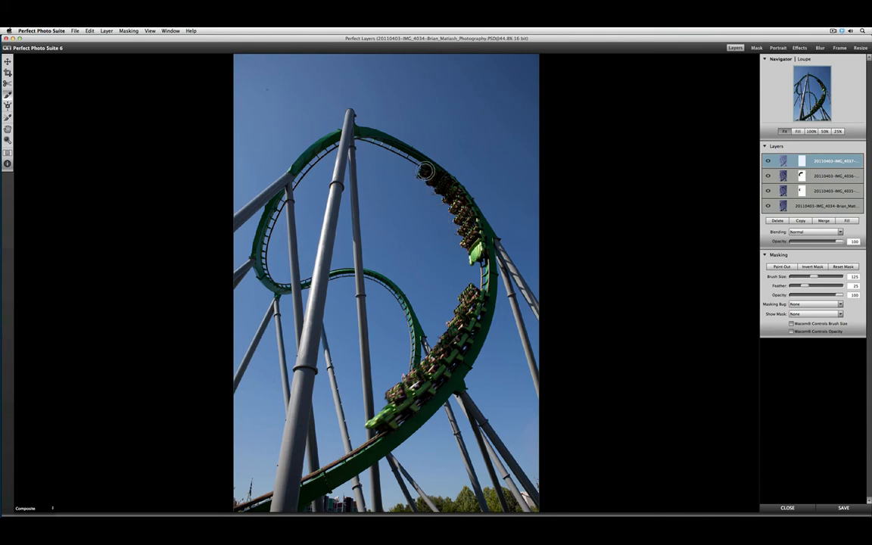
pyautogui.moveTo(426, 171)
pyautogui.mouseDown()
pyautogui.moveTo(398, 169)
pyautogui.moveTo(339, 146)
pyautogui.moveTo(329, 155)
pyautogui.moveTo(333, 143)
pyautogui.moveTo(293, 179)
pyautogui.moveTo(307, 198)
pyautogui.moveTo(276, 230)
pyautogui.moveTo(284, 224)
pyautogui.moveTo(270, 273)
pyautogui.moveTo(292, 285)
pyautogui.moveTo(267, 226)
pyautogui.moveTo(275, 201)
pyautogui.moveTo(444, 134)
pyautogui.mouseUp()
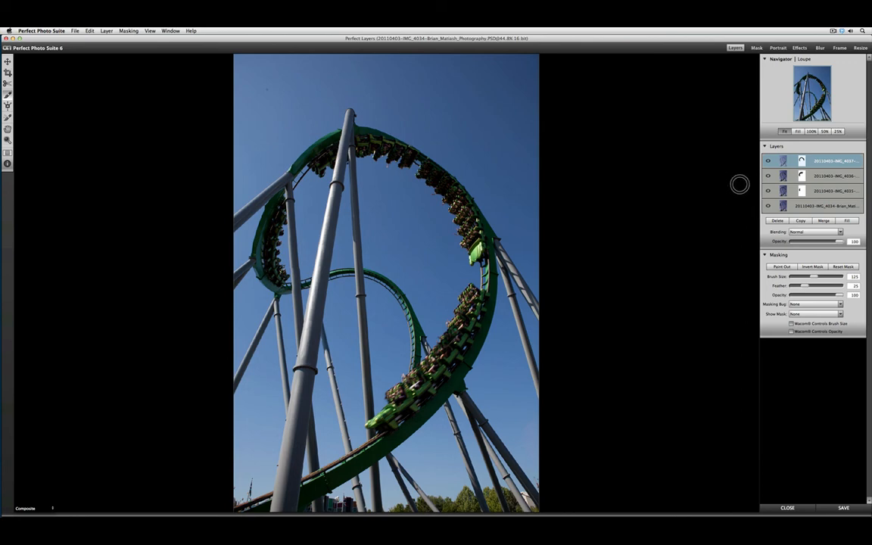
# - Create a new layer from the composite, hide all the layers below it, and select the composite layer
pyautogui.click(106, 31)
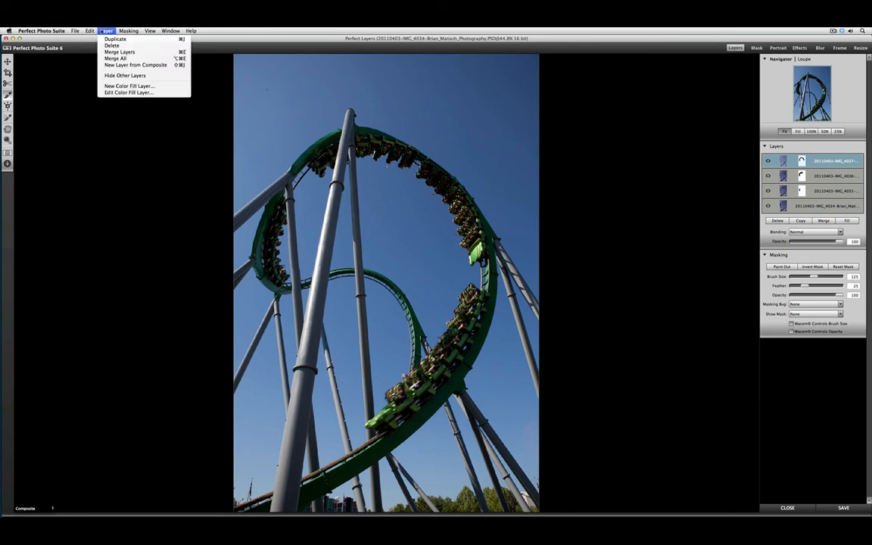
pyautogui.click(132, 66)
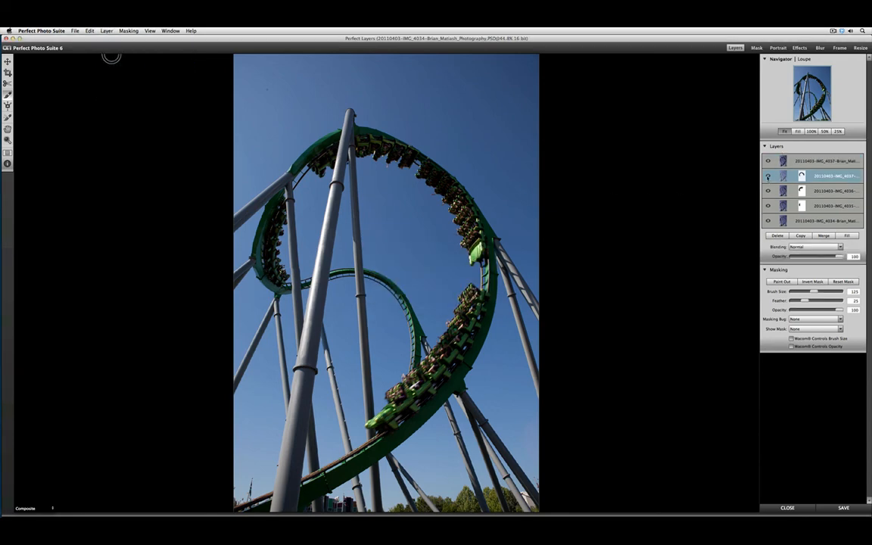
pyautogui.click(768, 206)
pyautogui.click(809, 162)
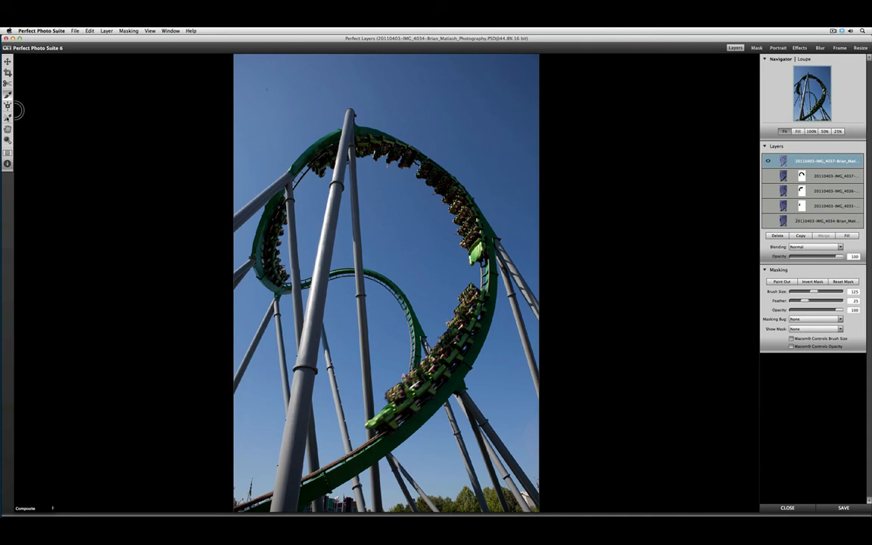
# - Add skies20.jpg from the Skies backgrounds as a new layer and move it directly below the composite layer
pyautogui.click(8, 117)
pyautogui.click(75, 30)
pyautogui.click(75, 67)
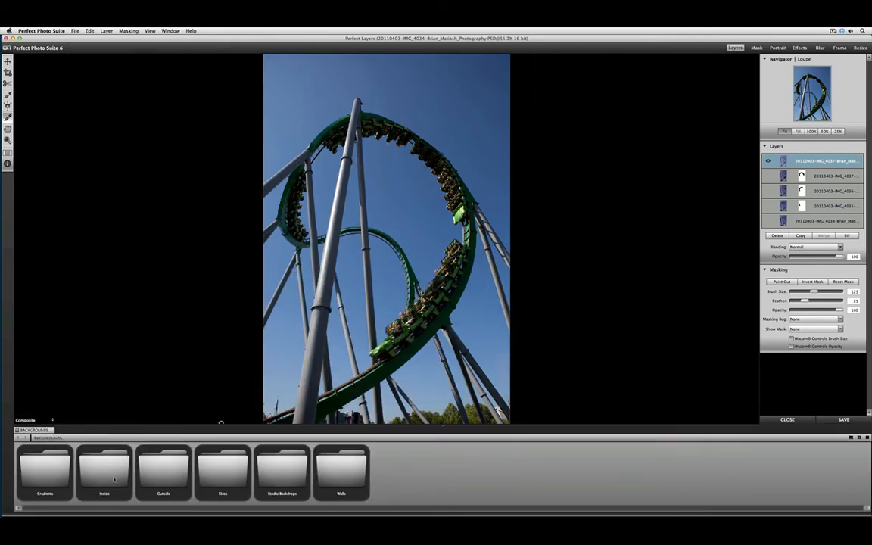
pyautogui.doubleClick(213, 471)
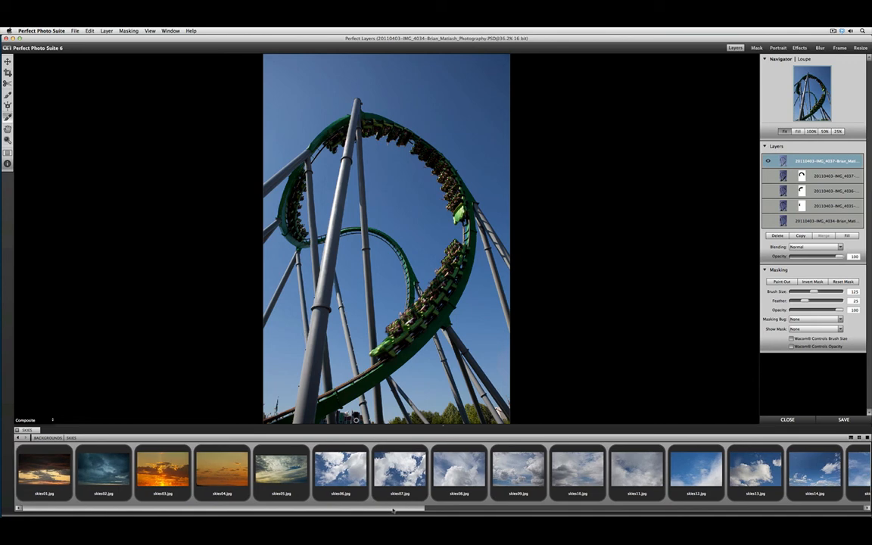
pyautogui.moveTo(391, 509); pyautogui.dragTo(692, 503)
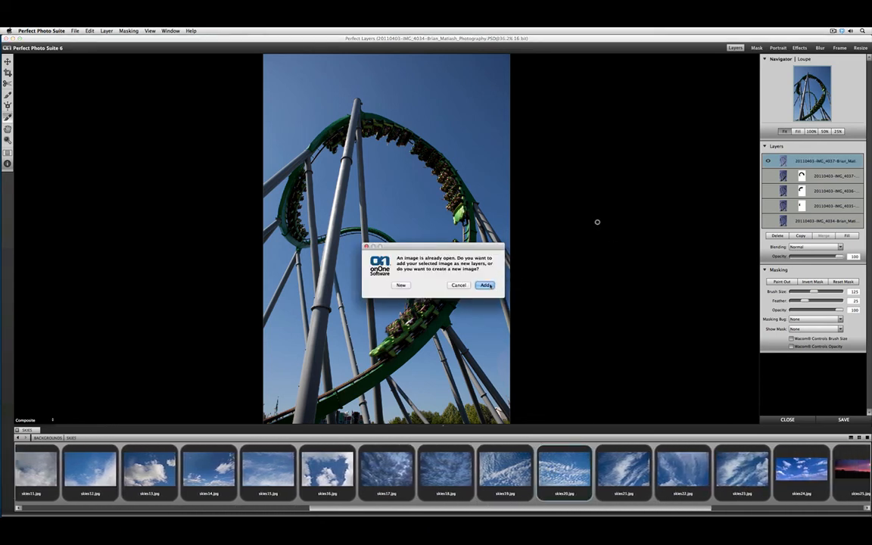
pyautogui.click(487, 285)
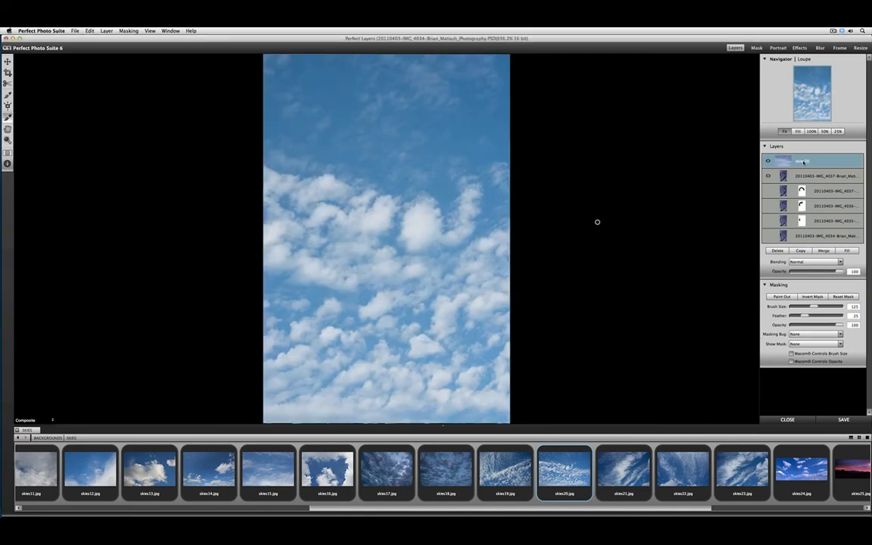
pyautogui.moveTo(808, 161); pyautogui.dragTo(804, 179)
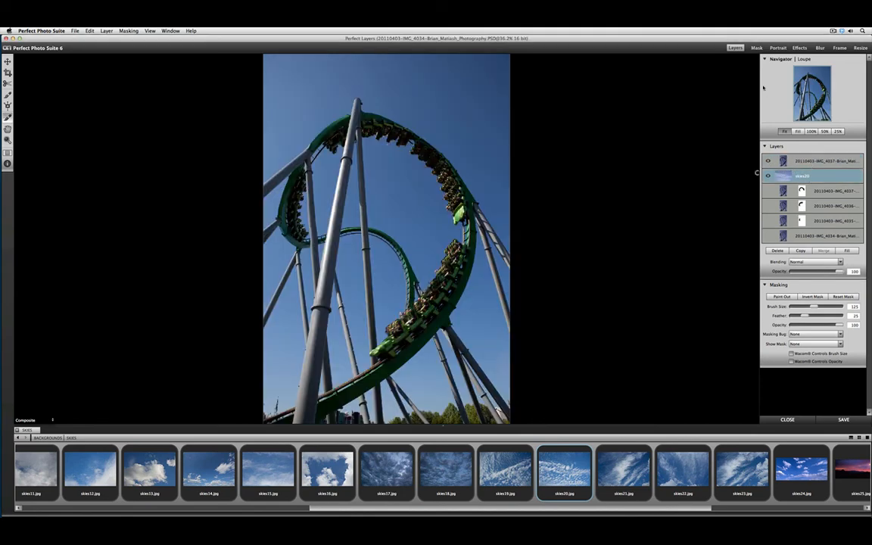
# - Open the composite layer in Perfect Mask, dismiss the welcome window, and switch to the Advanced mode
pyautogui.click(802, 160)
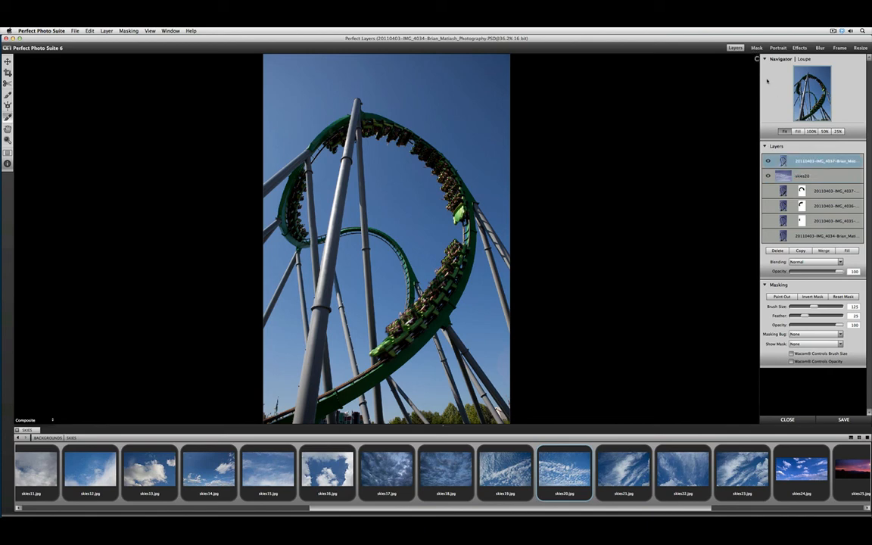
pyautogui.click(756, 47)
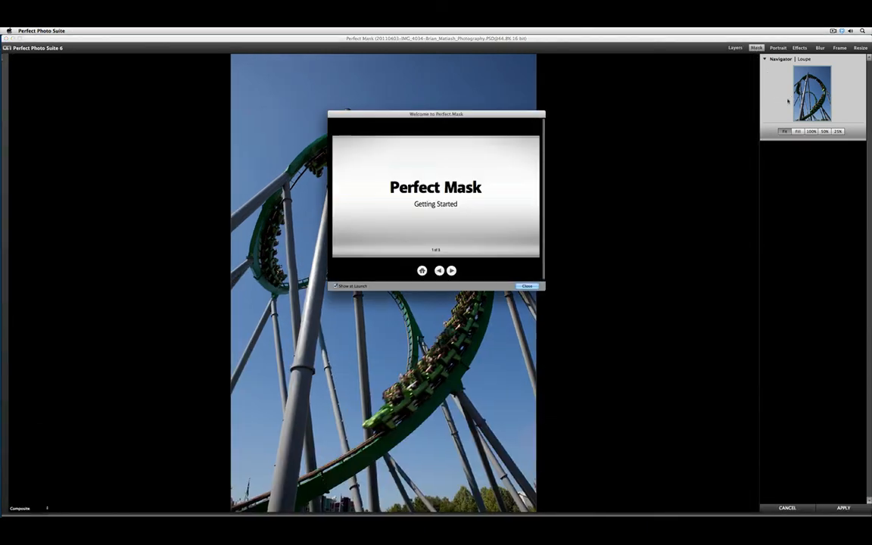
pyautogui.click(527, 286)
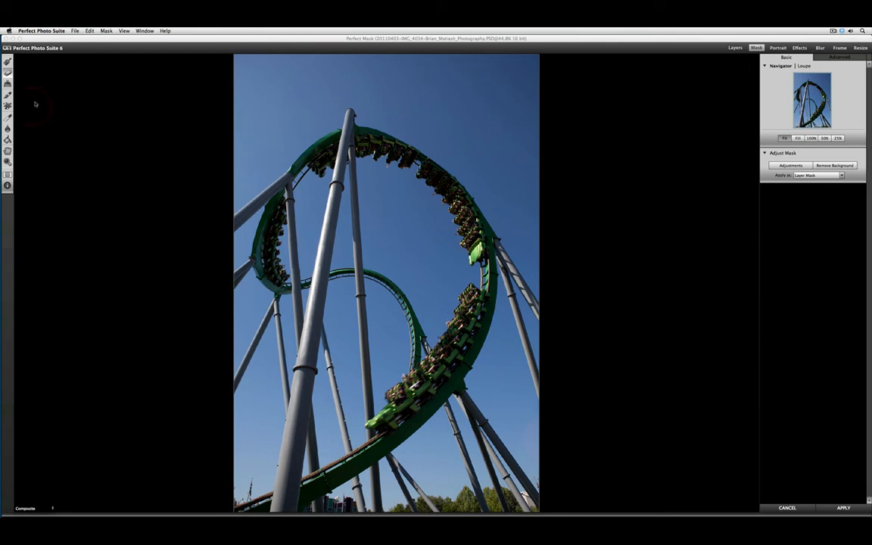
pyautogui.click(823, 71)
pyautogui.click(828, 57)
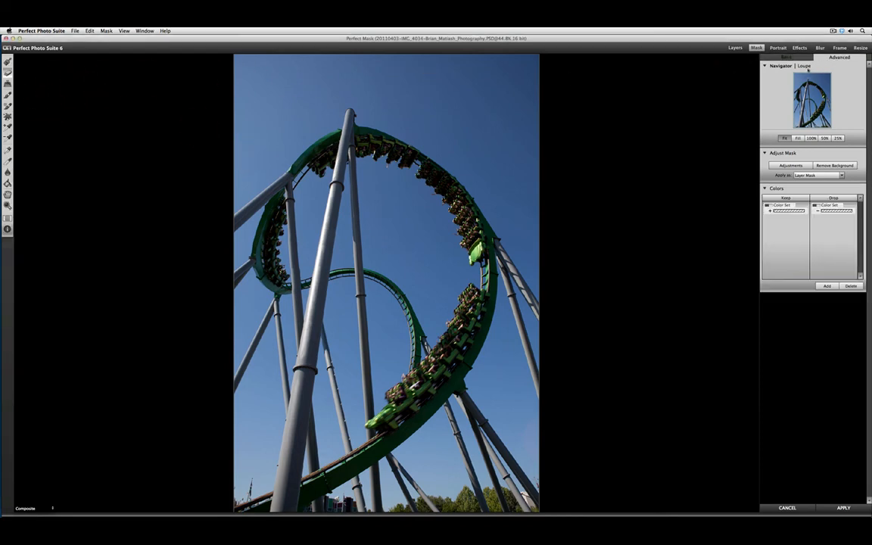
# - Sample the keep colors from the steel supports, green track and coaster cars
pyautogui.click(7, 115)
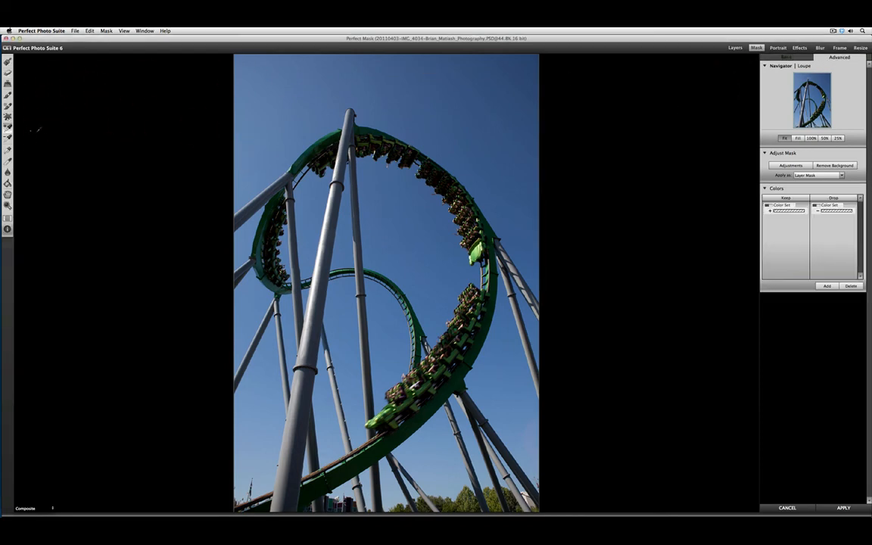
pyautogui.click(316, 190)
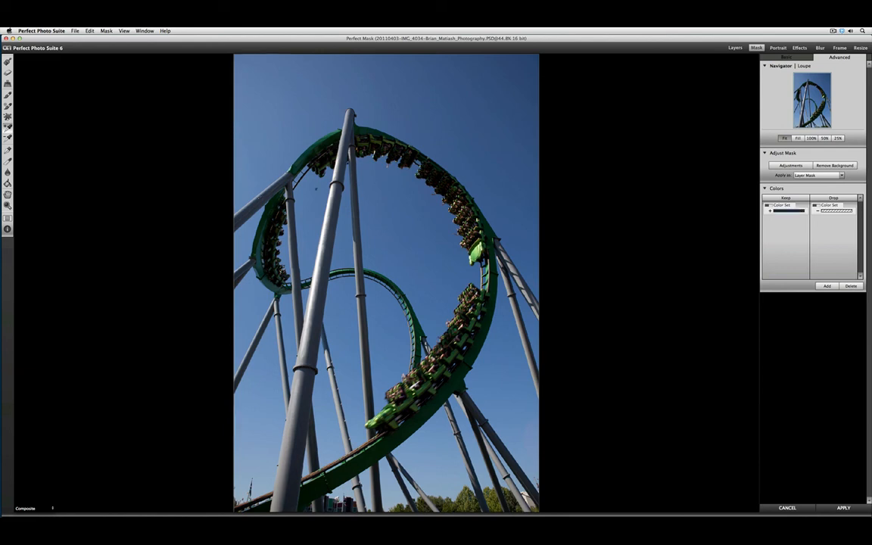
pyautogui.click(335, 297)
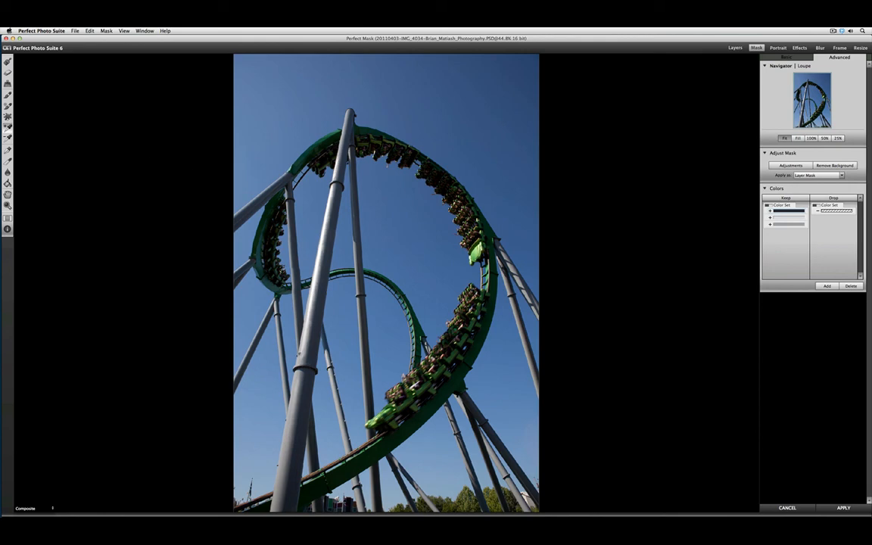
pyautogui.click(708, 209)
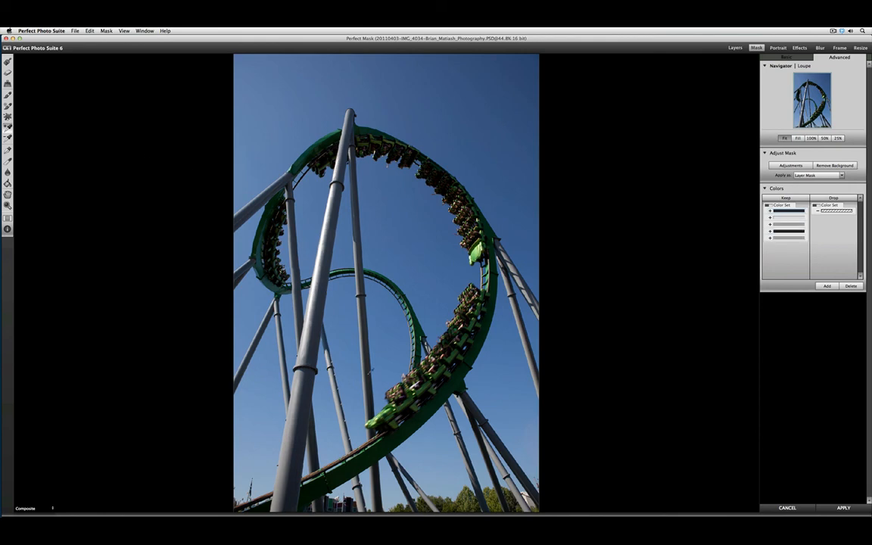
pyautogui.click(706, 220)
pyautogui.click(706, 227)
pyautogui.click(707, 233)
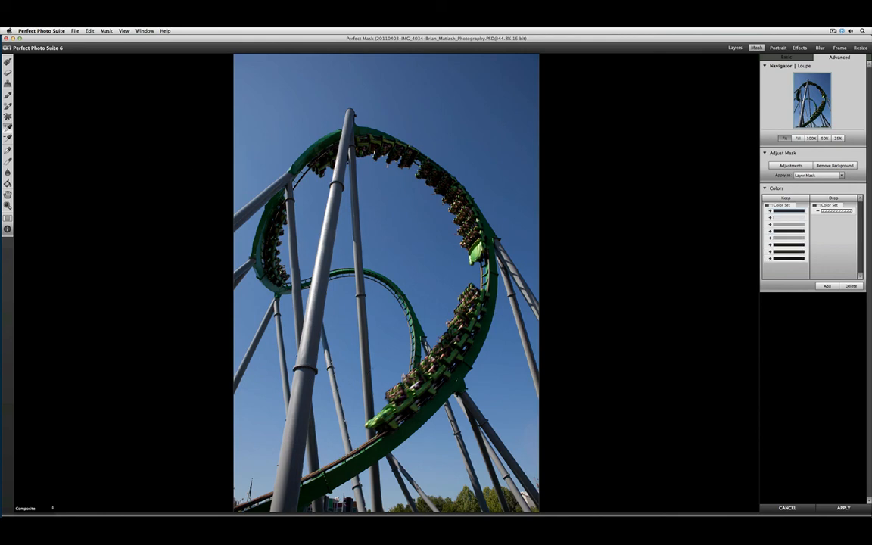
pyautogui.click(708, 239)
pyautogui.click(708, 245)
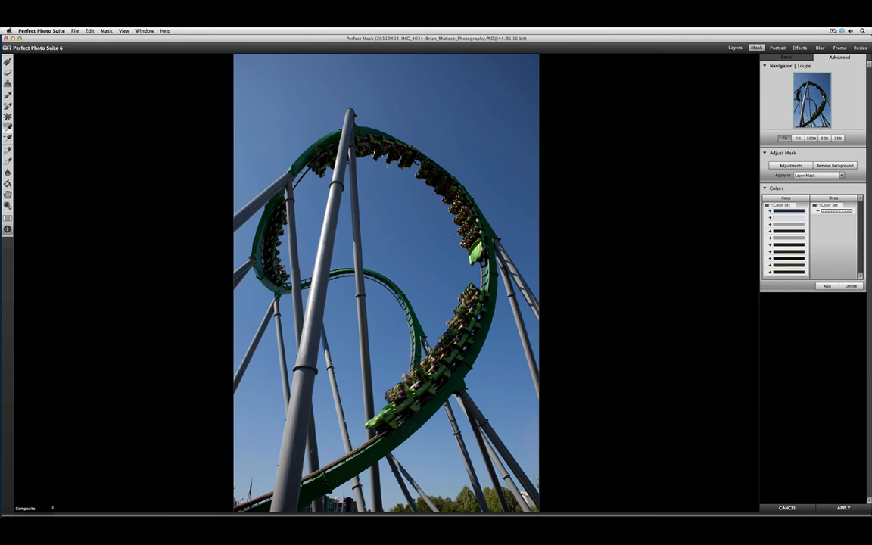
pyautogui.click(707, 250)
# - Sample several shades of blue sky around the coaster as drop colors
pyautogui.click(8, 137)
pyautogui.click(278, 105)
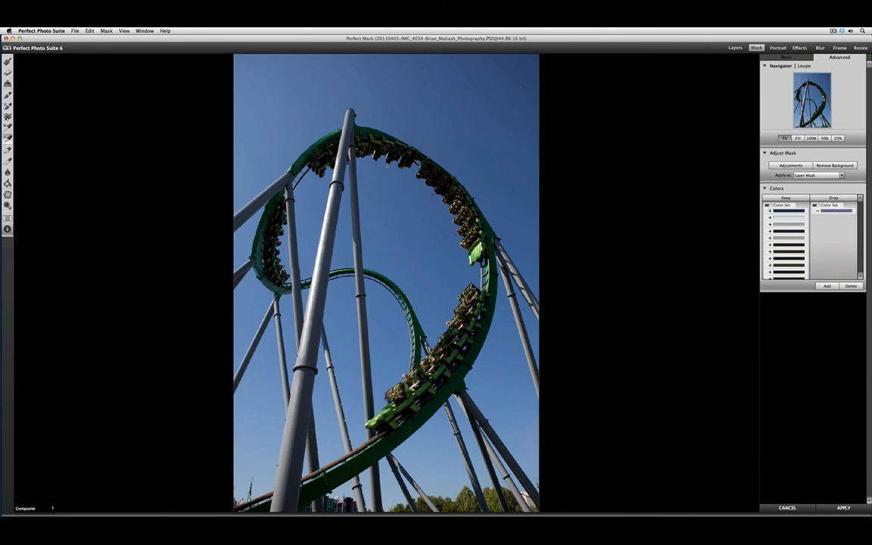
pyautogui.click(514, 86)
pyautogui.click(534, 324)
pyautogui.click(459, 467)
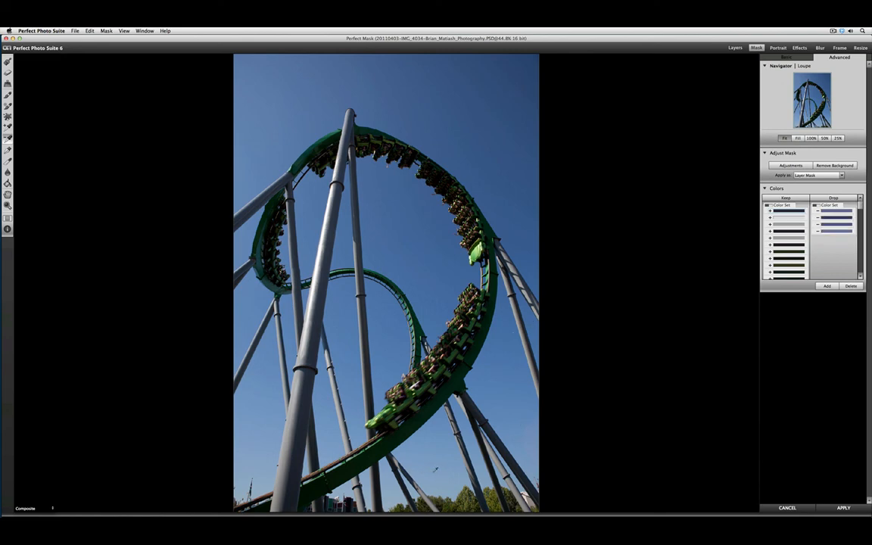
pyautogui.click(460, 467)
pyautogui.click(311, 439)
pyautogui.click(242, 289)
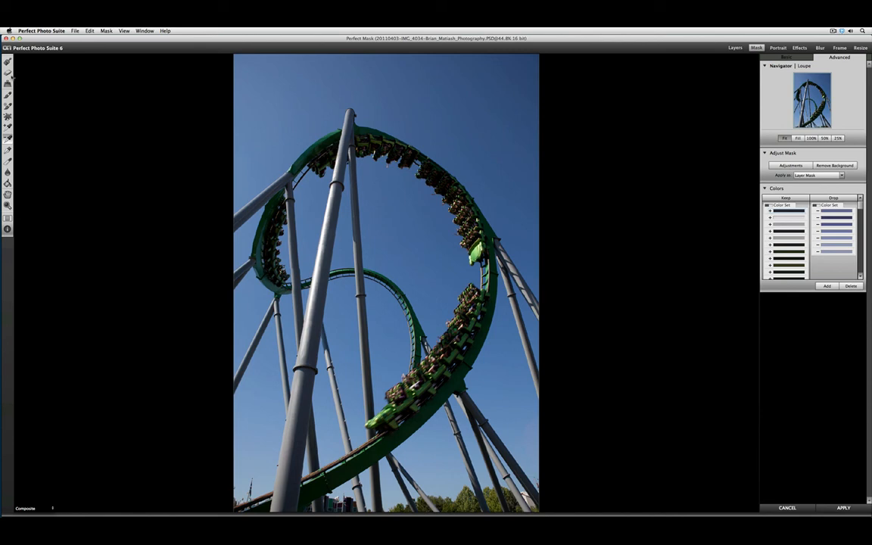
# - Brush away the plain blue sky around and inside the coaster loop and between the steel supports
pyautogui.click(9, 68)
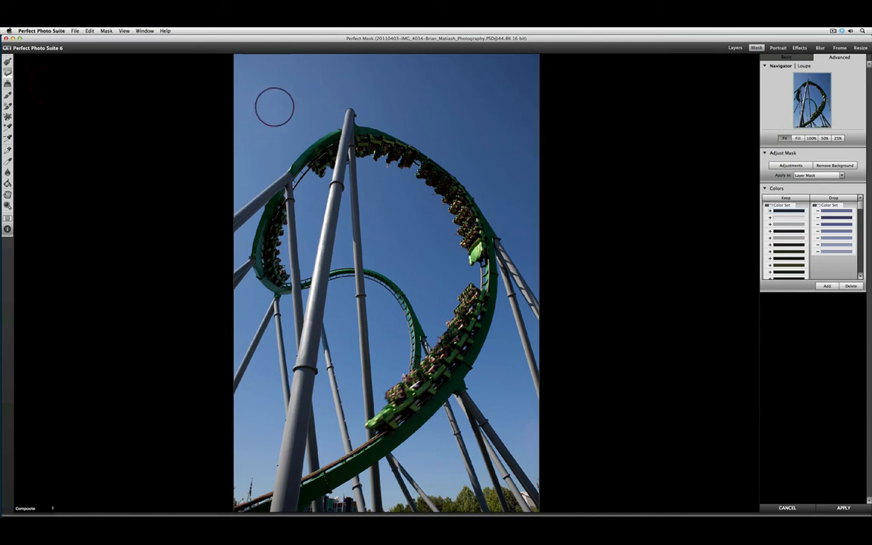
pyautogui.moveTo(409, 76); pyautogui.dragTo(499, 117)
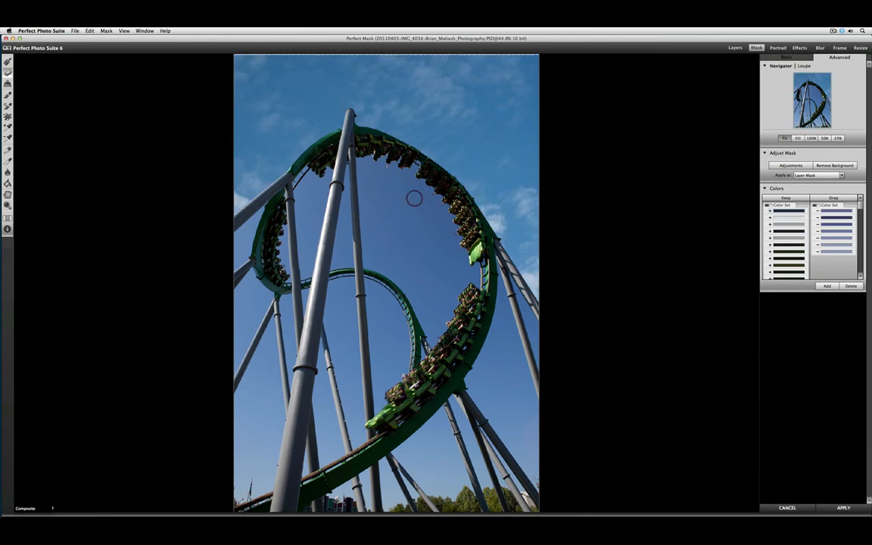
pyautogui.click(396, 228)
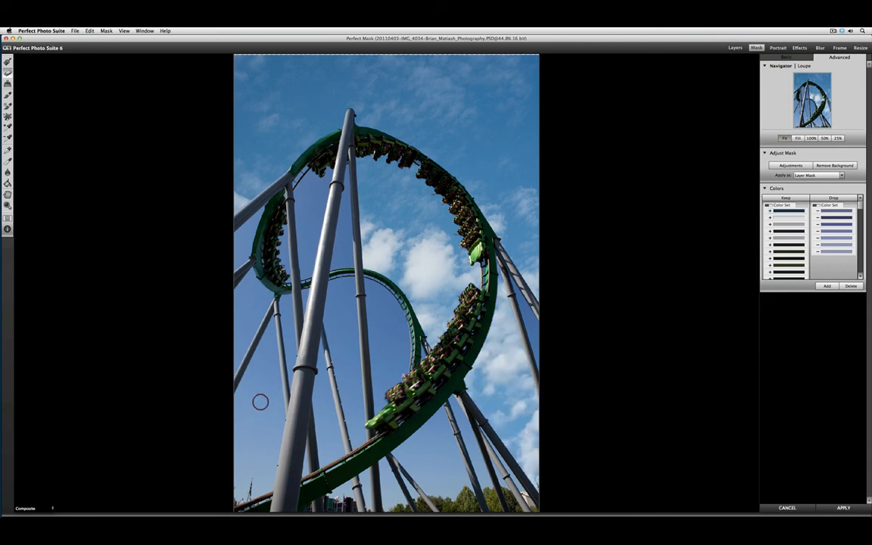
pyautogui.click(308, 211)
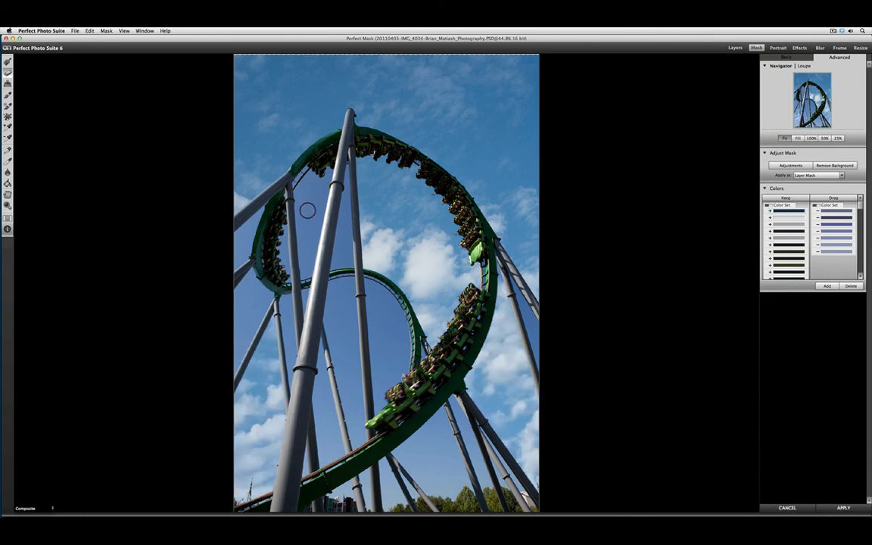
pyautogui.click(238, 242)
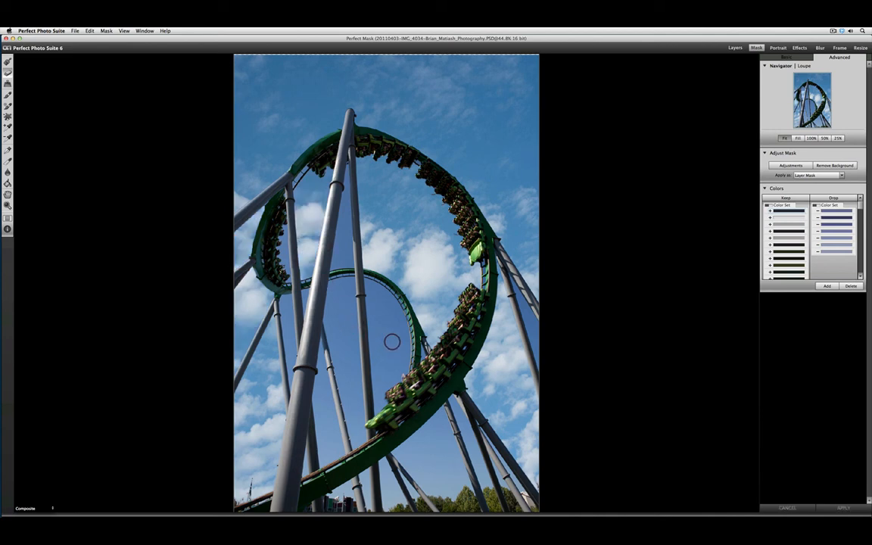
pyautogui.click(389, 339)
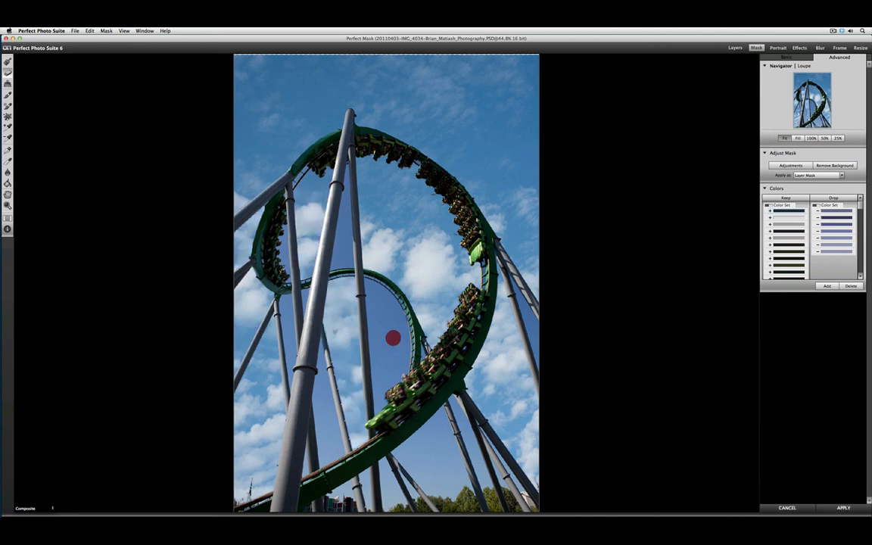
pyautogui.click(448, 456)
pyautogui.click(391, 491)
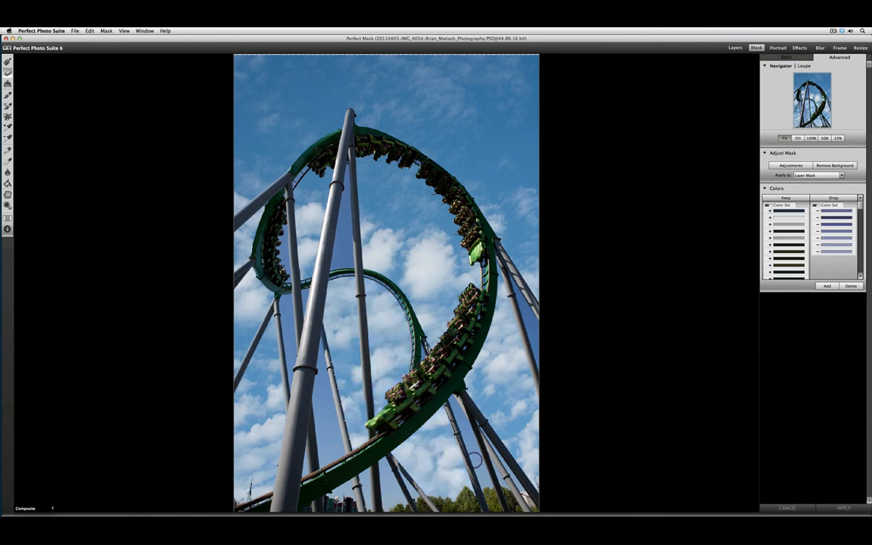
pyautogui.click(532, 327)
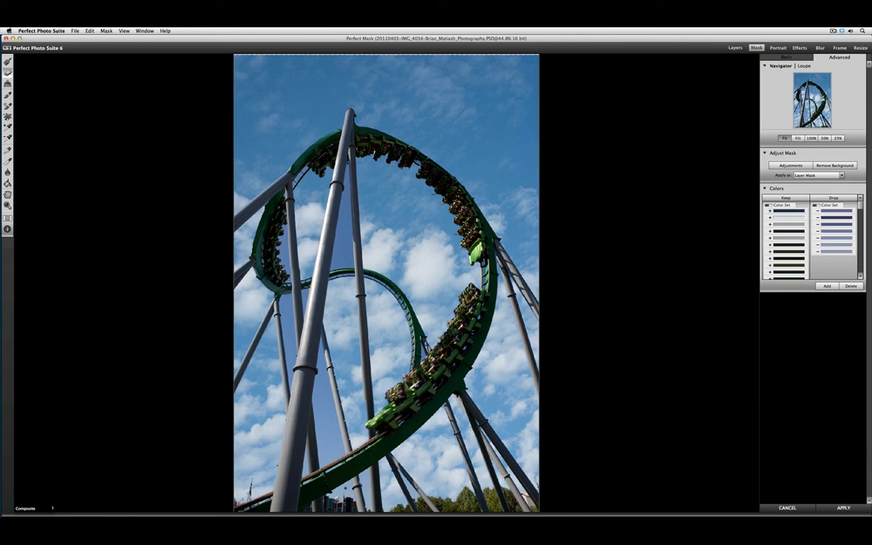
pyautogui.click(345, 488)
pyautogui.click(277, 371)
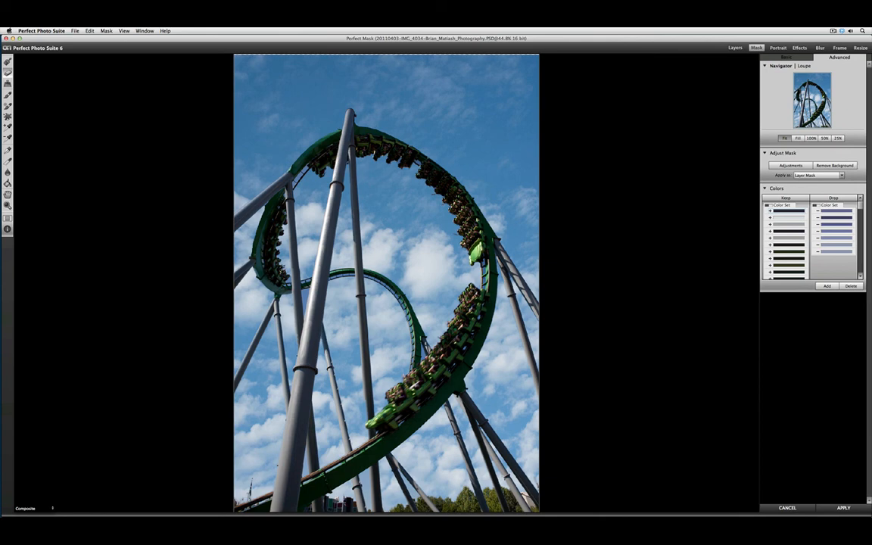
# - Compare the masked result with the original photo and apply the mask to the composite layer
pyautogui.click(8, 106)
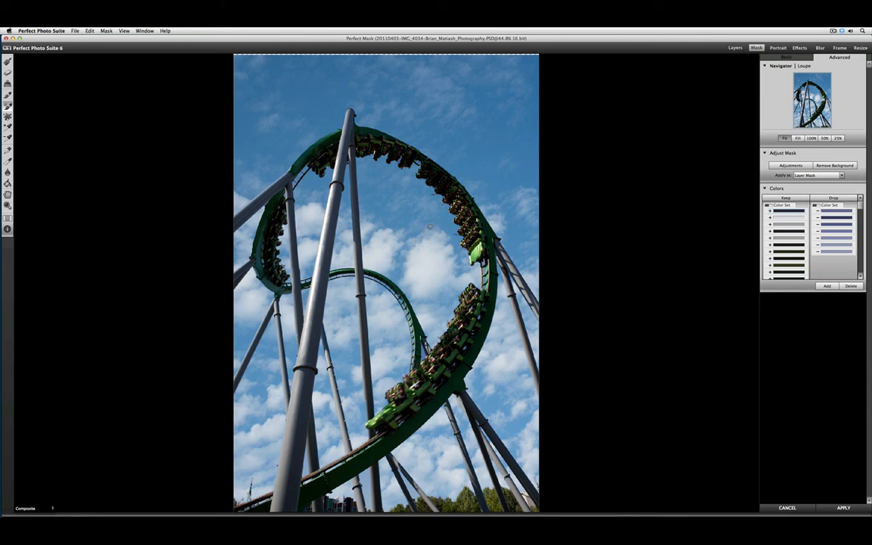
pyautogui.press('super+p')
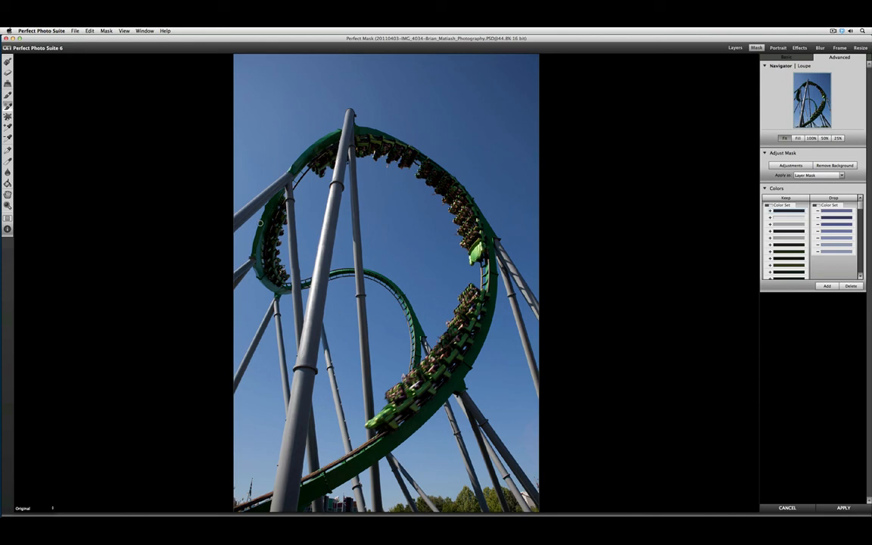
pyautogui.press('super+p')
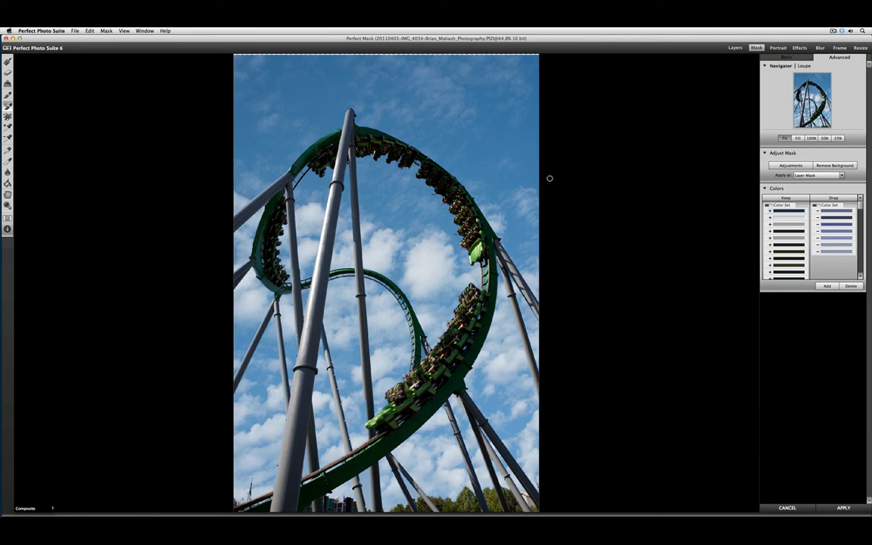
pyautogui.click(842, 507)
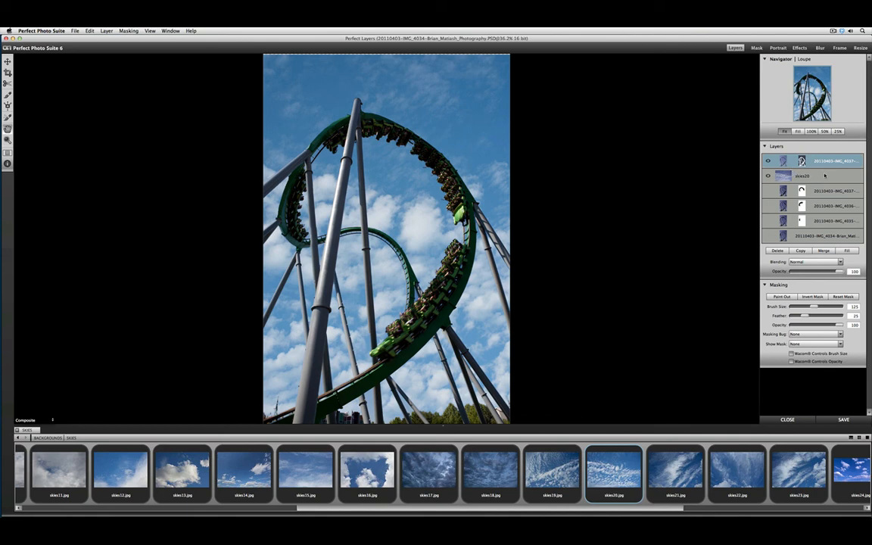
# - Add a color fill layer above skies20 using the Cooling preset at 34 opacity
pyautogui.click(825, 175)
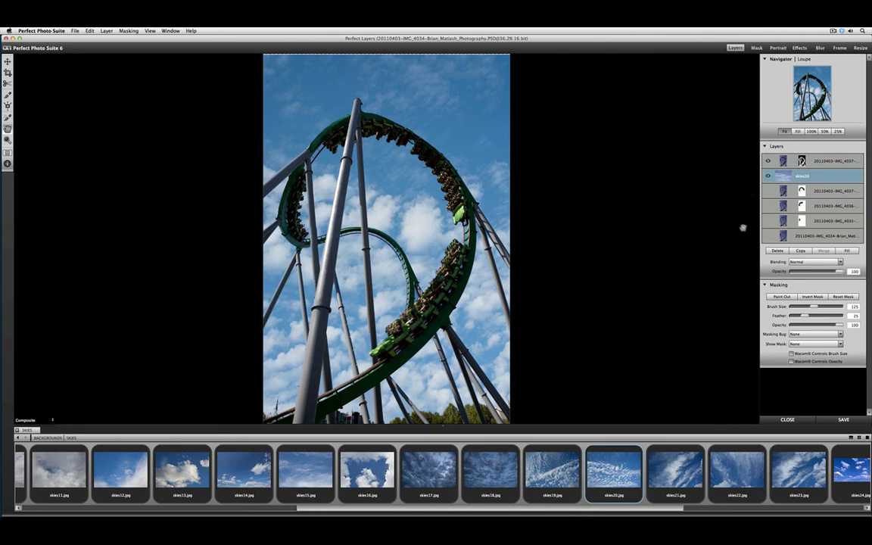
pyautogui.click(846, 251)
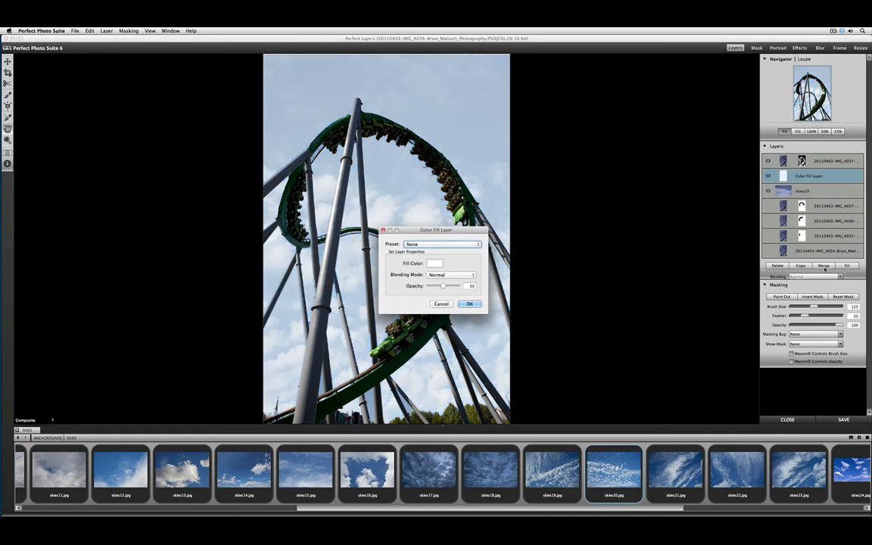
pyautogui.moveTo(445, 235); pyautogui.dragTo(635, 212)
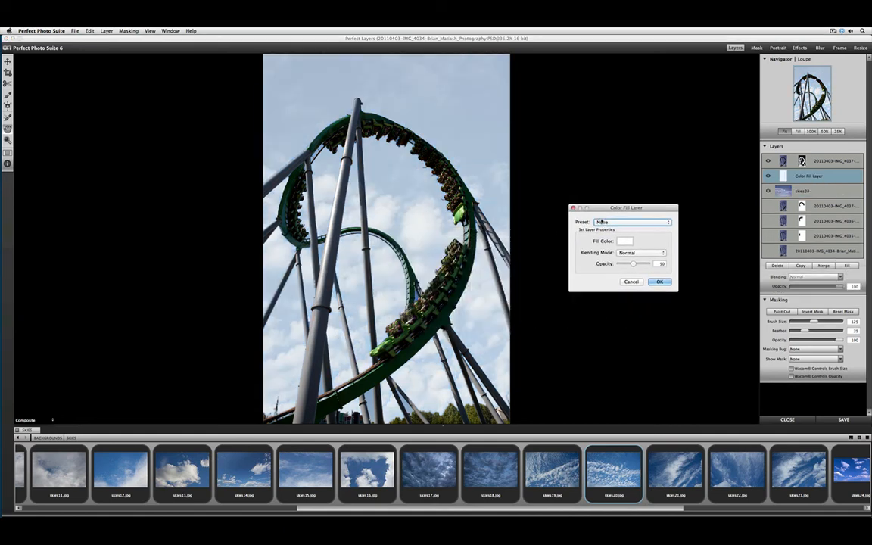
pyautogui.click(613, 222)
pyautogui.click(602, 238)
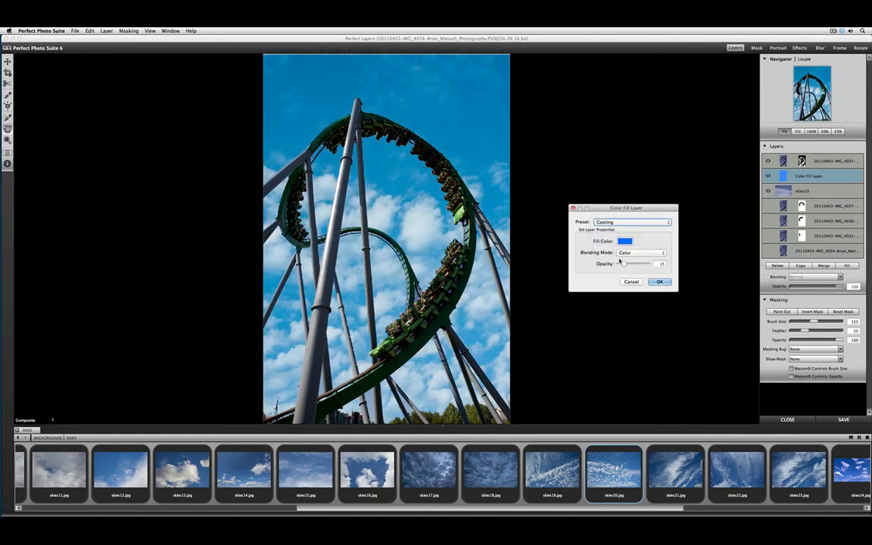
pyautogui.moveTo(630, 263); pyautogui.dragTo(627, 264)
pyautogui.click(658, 282)
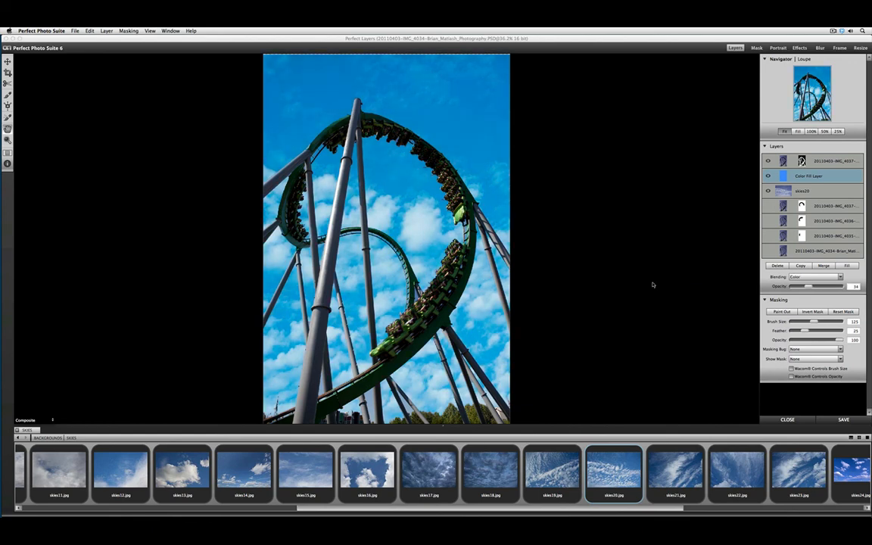
# - Add a second color fill layer above the blue fill using the Darken preset at 18 opacity
pyautogui.click(847, 266)
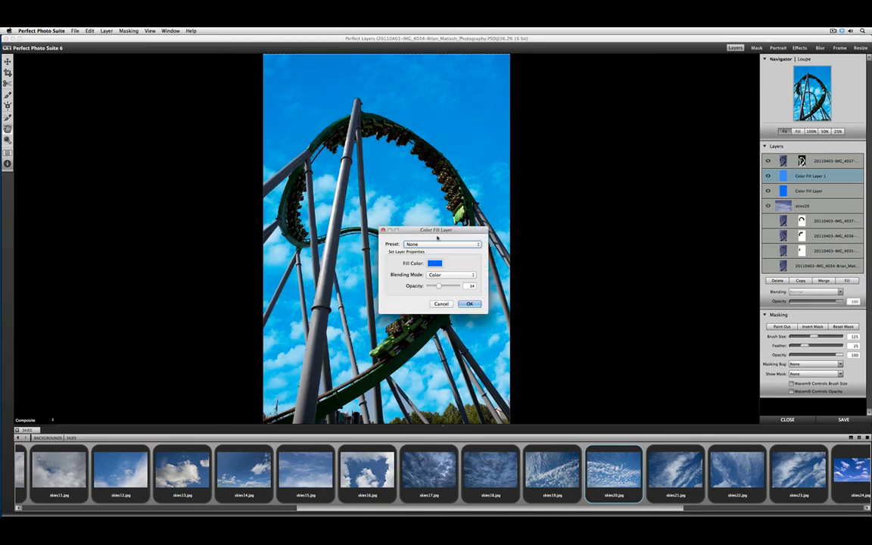
pyautogui.moveTo(561, 227); pyautogui.dragTo(671, 209)
pyautogui.click(636, 223)
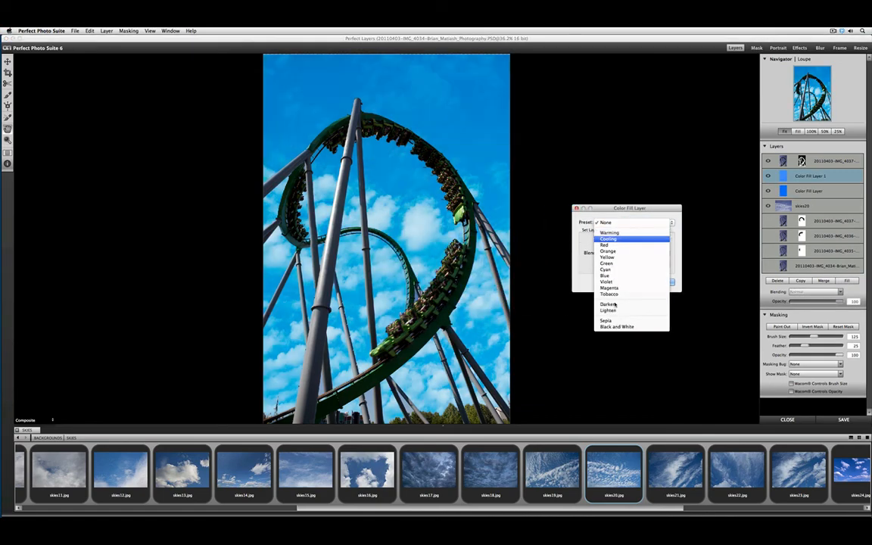
pyautogui.click(609, 304)
pyautogui.moveTo(658, 265); pyautogui.dragTo(628, 264)
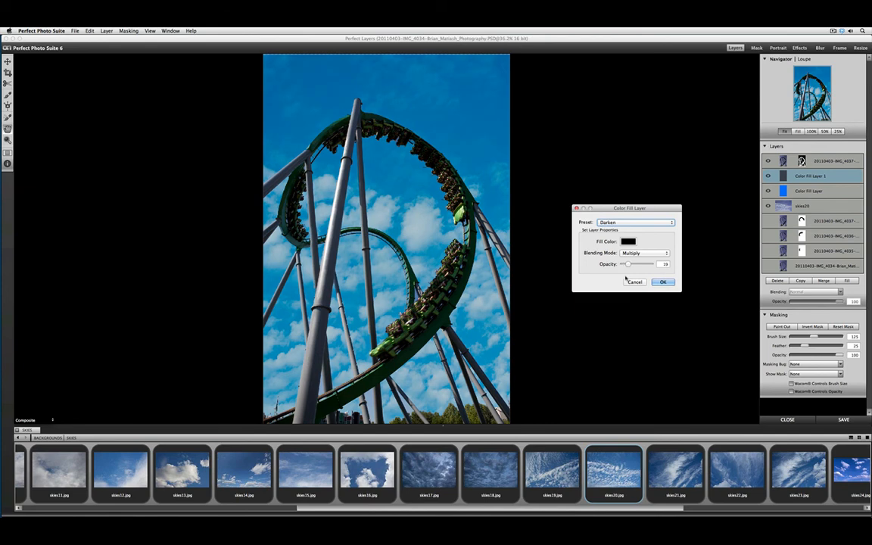
pyautogui.click(658, 282)
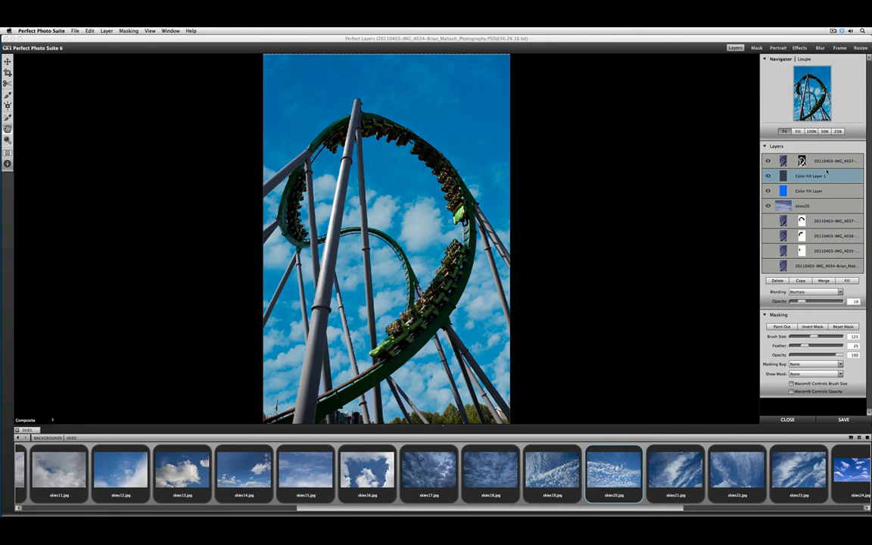
# - Create a merged composite layer above the masked coaster layer and hide the source layers beneath it
pyautogui.click(824, 164)
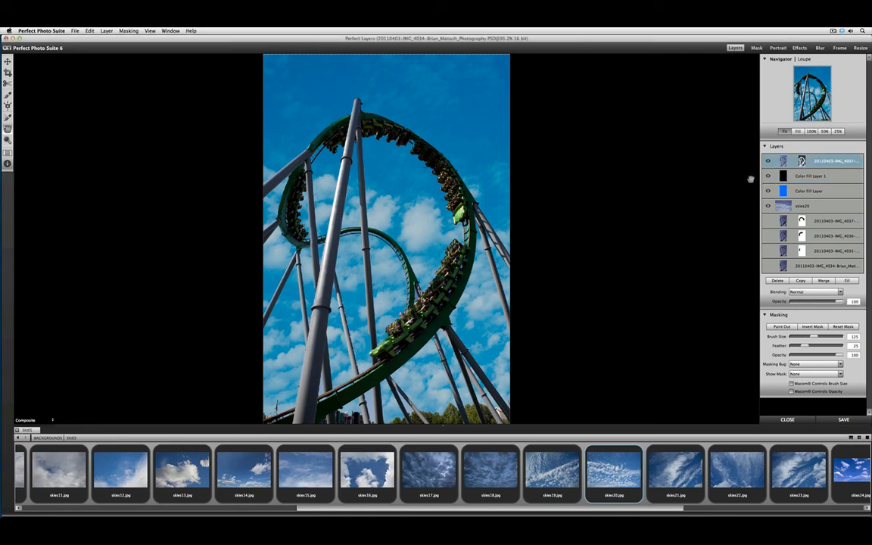
pyautogui.click(107, 31)
pyautogui.click(173, 64)
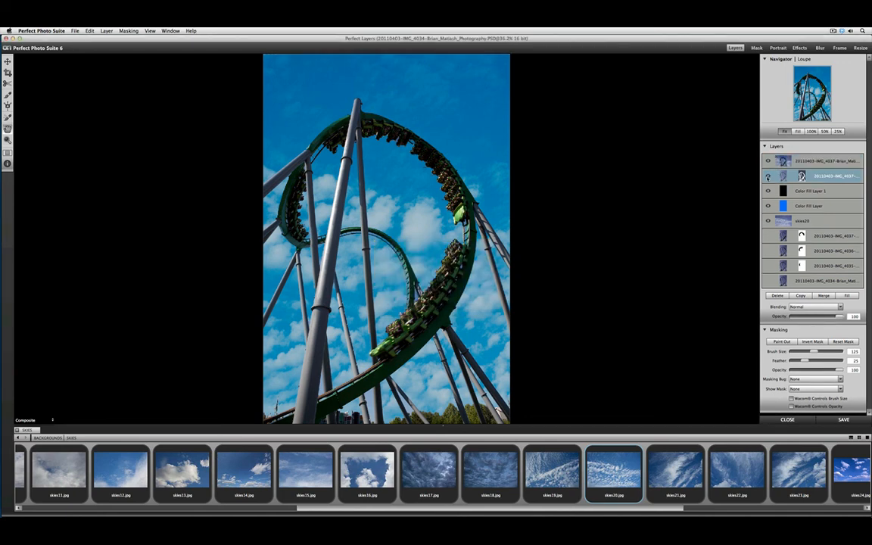
pyautogui.click(767, 176)
pyautogui.click(767, 220)
# - Open the merged composite layer in FocalPoint and reset all of its settings
pyautogui.click(809, 161)
pyautogui.click(820, 48)
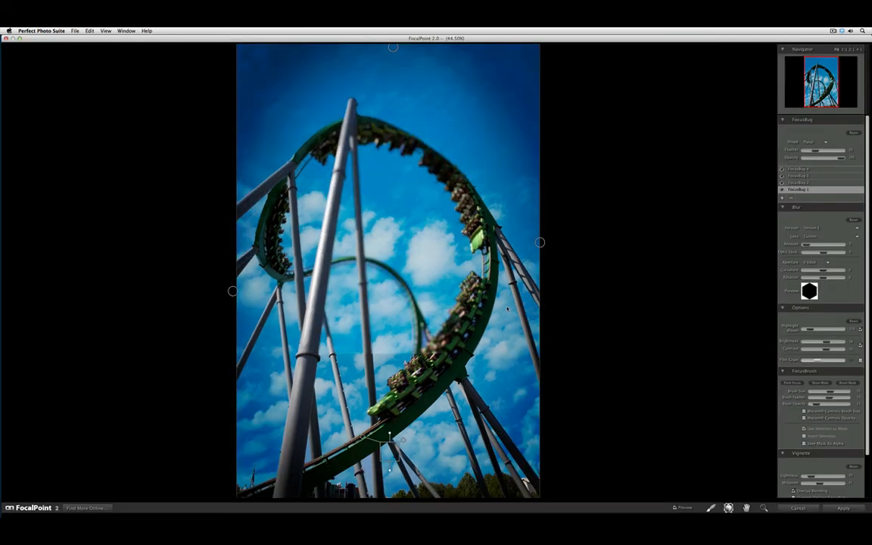
pyautogui.click(89, 31)
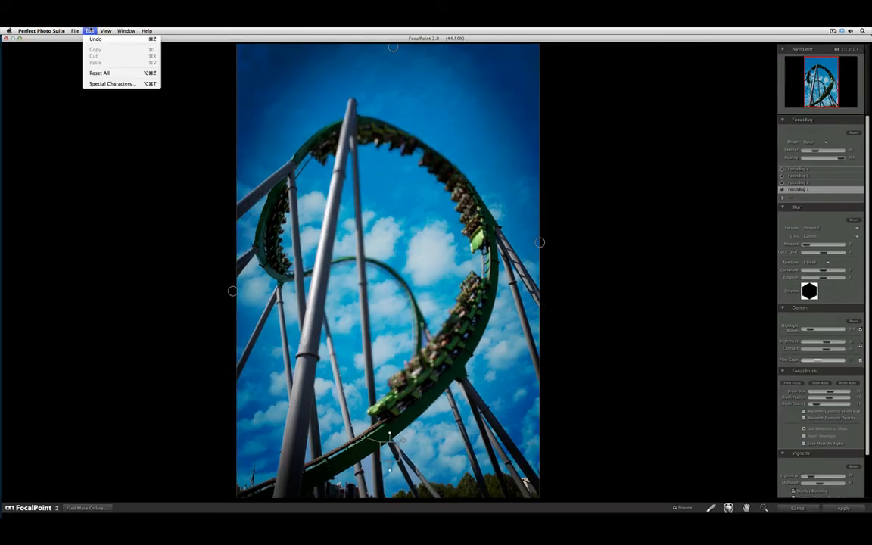
pyautogui.click(94, 76)
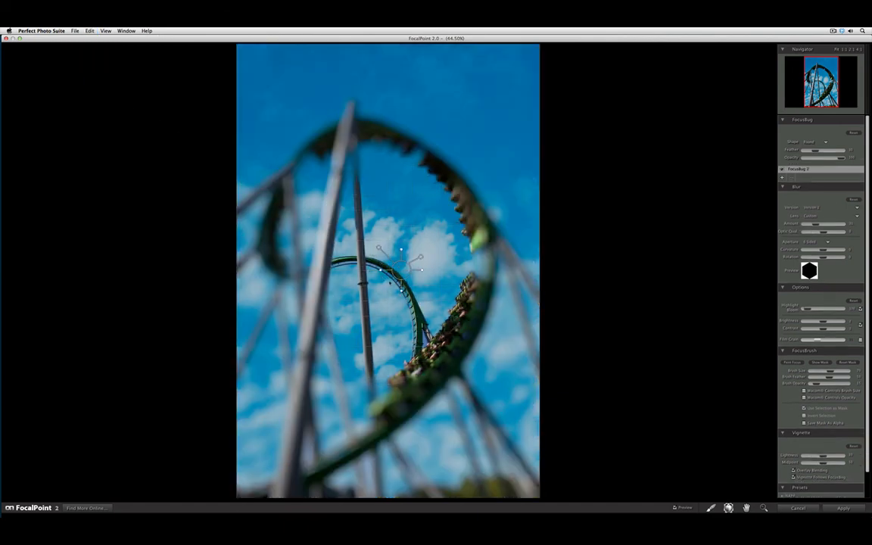
# - Set the FocusBug shape to Planar and position and angle it over the coaster cars in the lower part of the loop
pyautogui.moveTo(400, 263); pyautogui.dragTo(398, 261)
pyautogui.click(808, 142)
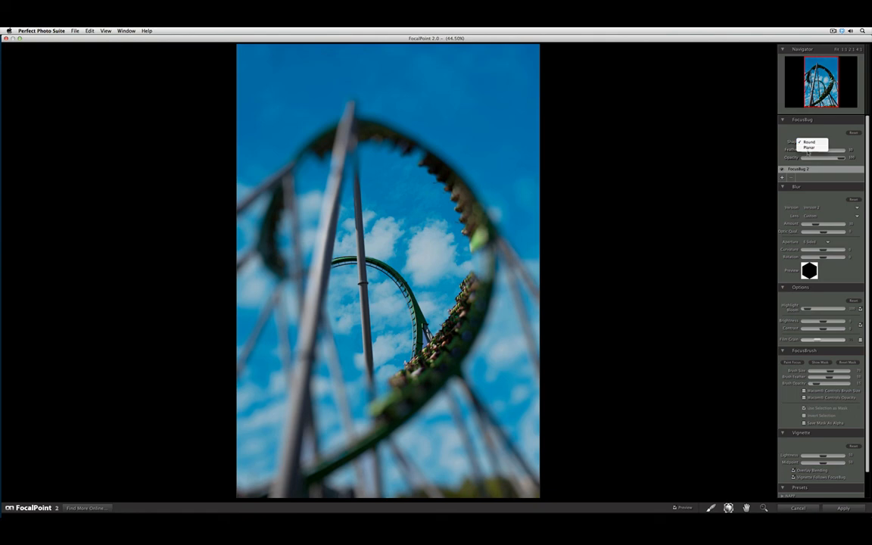
pyautogui.click(808, 147)
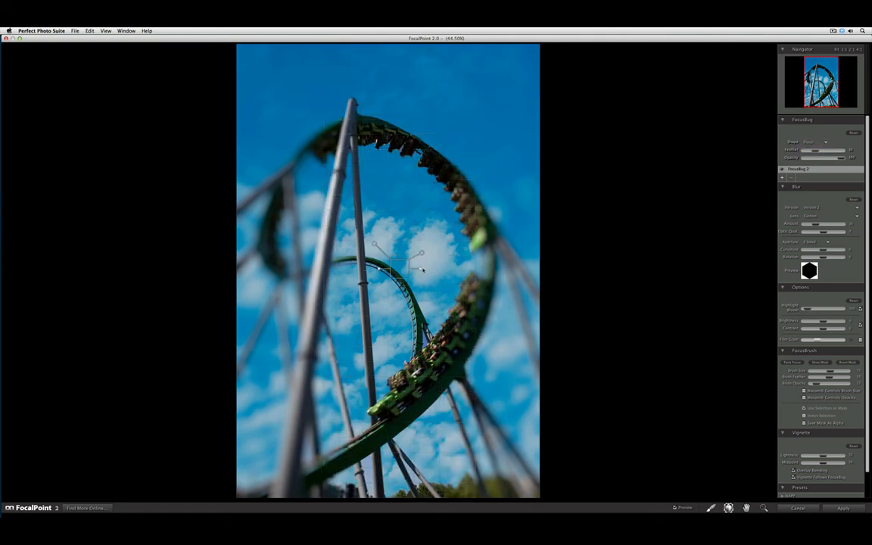
pyautogui.moveTo(415, 274); pyautogui.dragTo(443, 367)
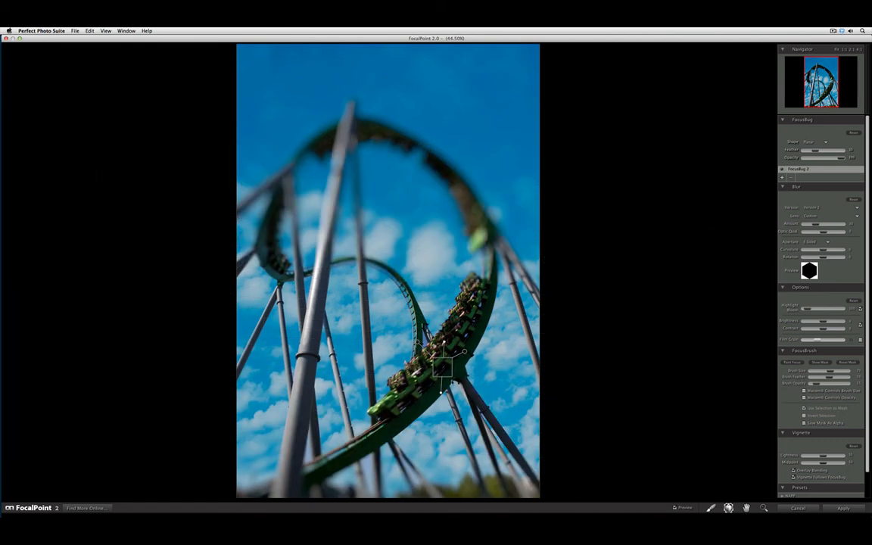
pyautogui.click(399, 346)
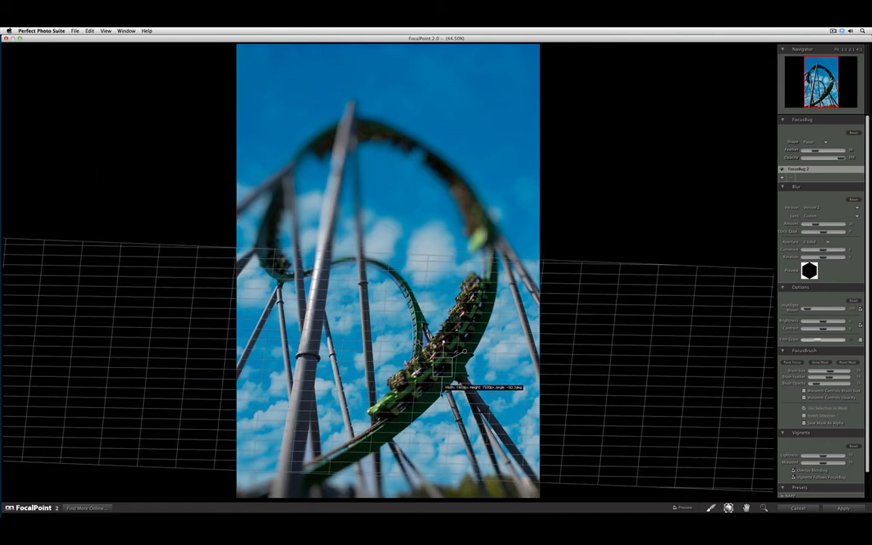
pyautogui.moveTo(442, 367); pyautogui.dragTo(438, 369)
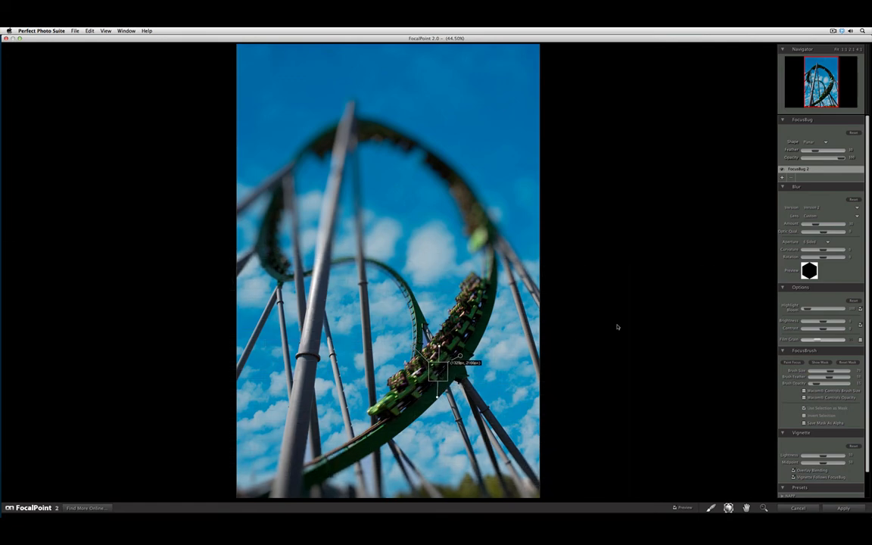
# - Reduce the blur amount, darken the image with lower brightness and a vignette, and apply the FocalPoint effect
pyautogui.moveTo(814, 225); pyautogui.dragTo(808, 225)
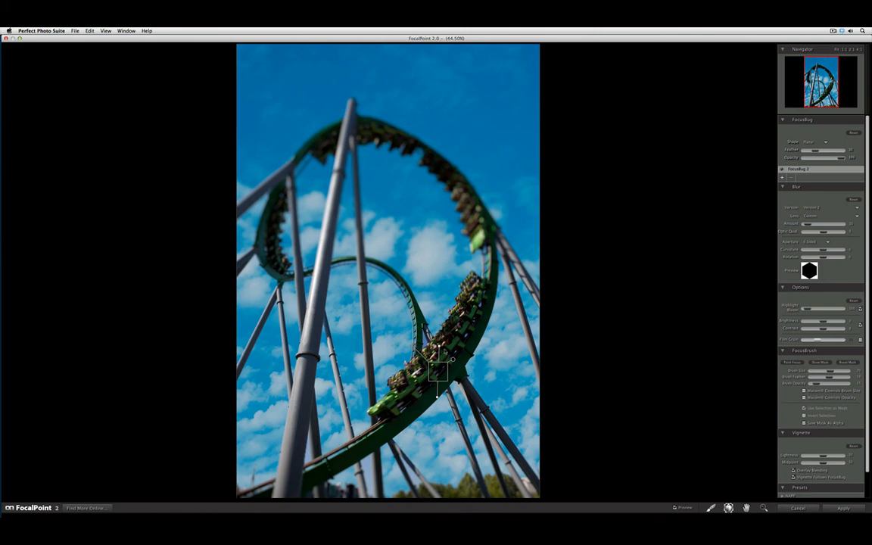
pyautogui.moveTo(826, 322); pyautogui.dragTo(826, 330)
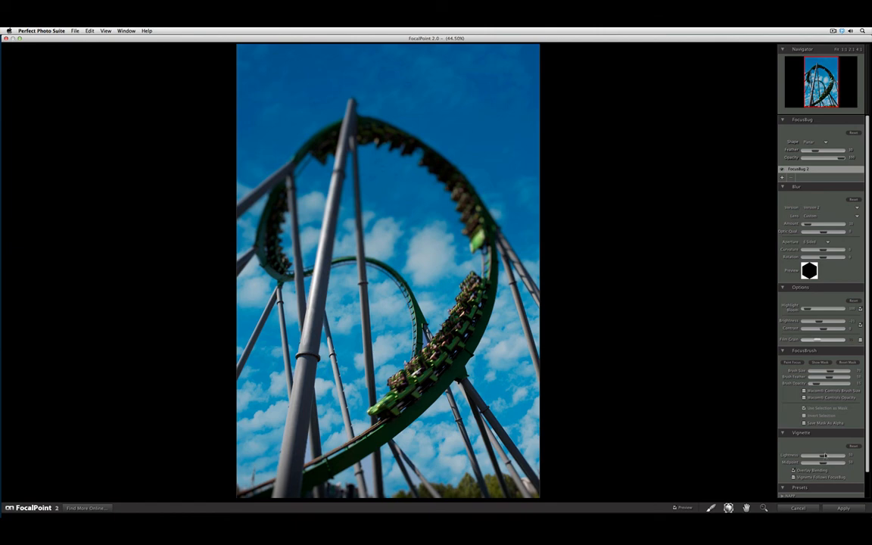
pyautogui.moveTo(825, 455)
pyautogui.mouseDown()
pyautogui.moveTo(815, 455)
pyautogui.moveTo(825, 462)
pyautogui.mouseUp()
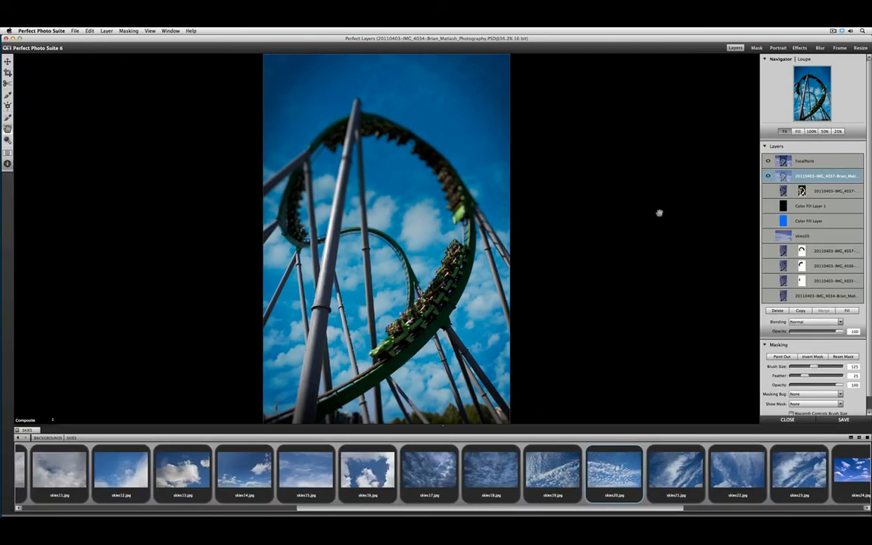
# - Add an instant_film_55_cool frame from PhotoFrame's Photographic instant film library and move its layer above the FocalPoint layer
pyautogui.click(837, 49)
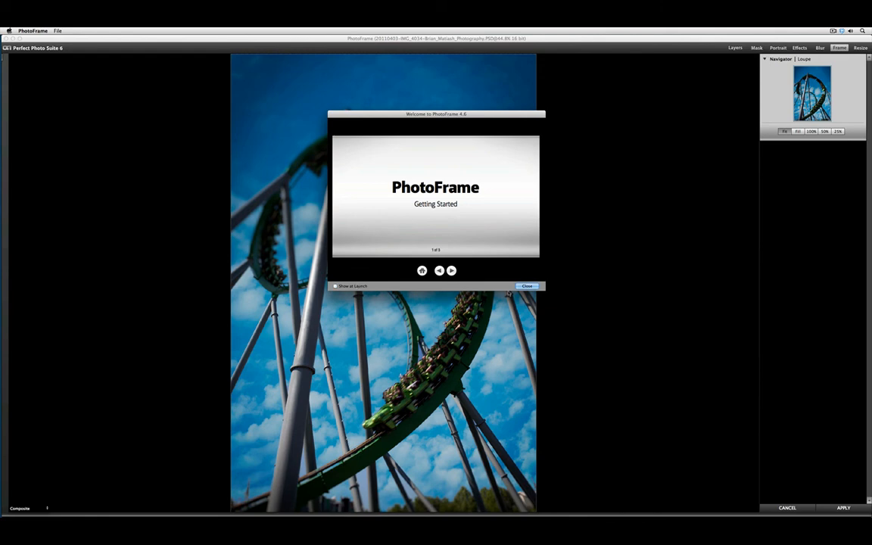
pyautogui.click(527, 286)
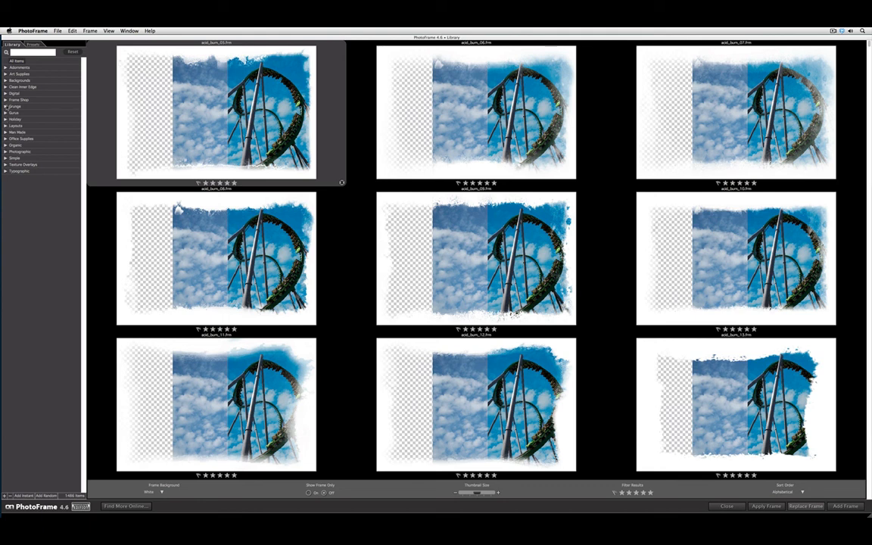
pyautogui.click(6, 151)
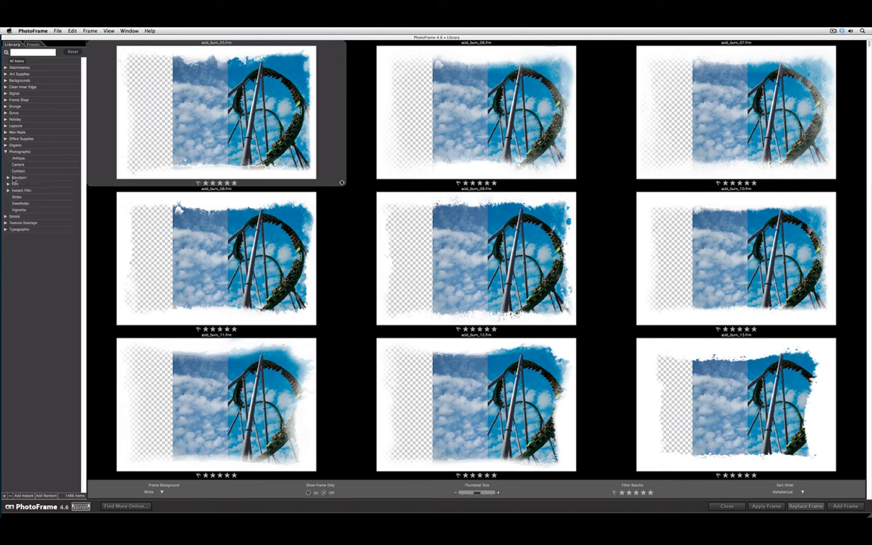
pyautogui.click(9, 190)
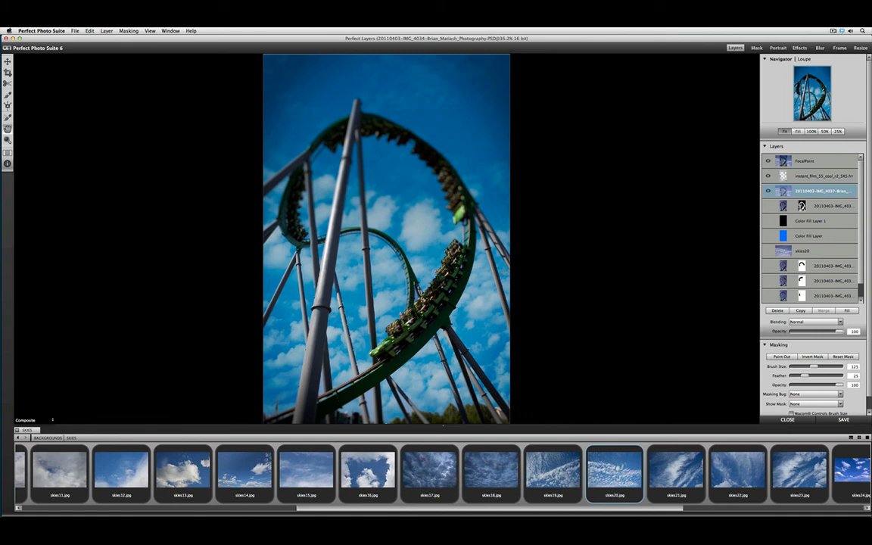
pyautogui.moveTo(820, 175); pyautogui.dragTo(820, 159)
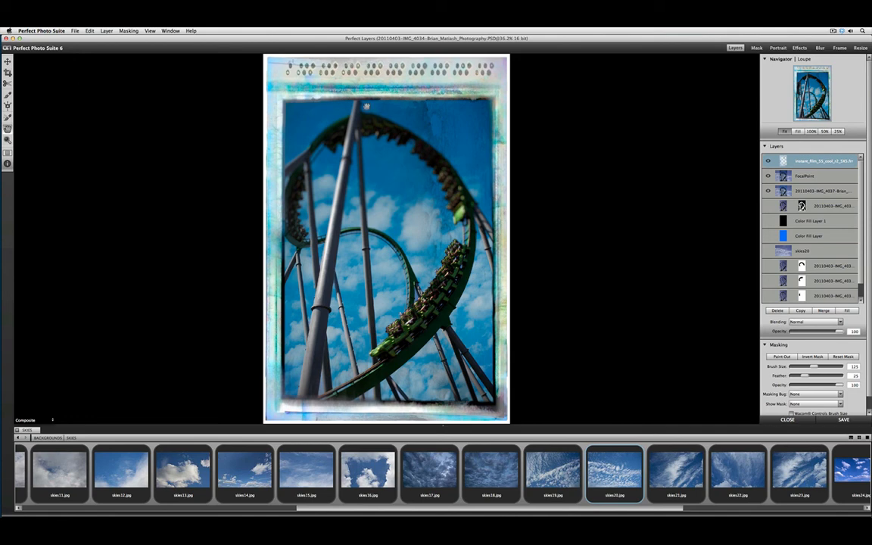
# - Stretch the instant film frame outward beyond all four edges of the photo with the Transform tool
pyautogui.press('super+minus')
pyautogui.press('super+minus')
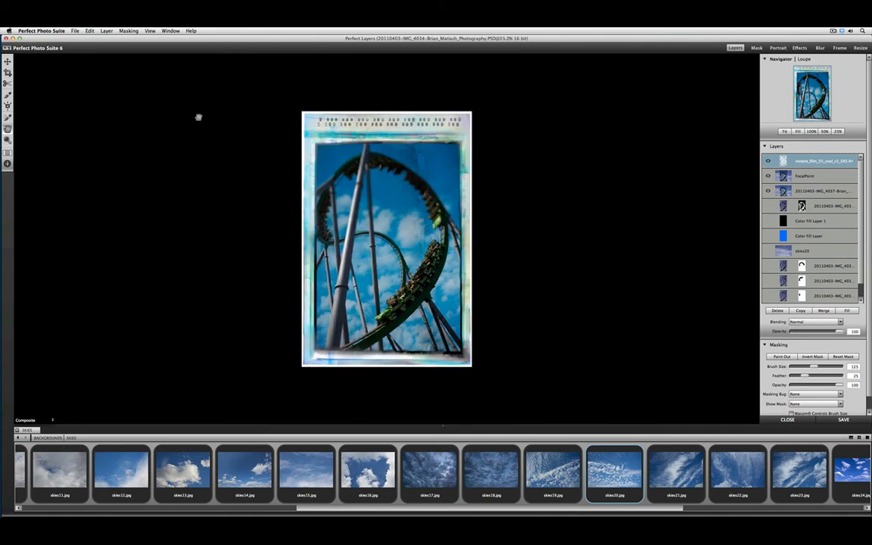
pyautogui.click(7, 60)
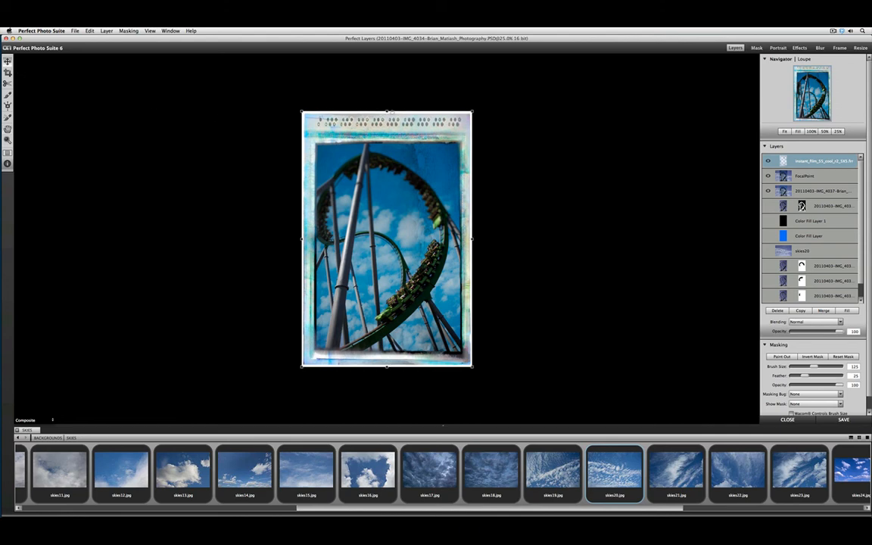
pyautogui.moveTo(387, 111); pyautogui.dragTo(388, 100)
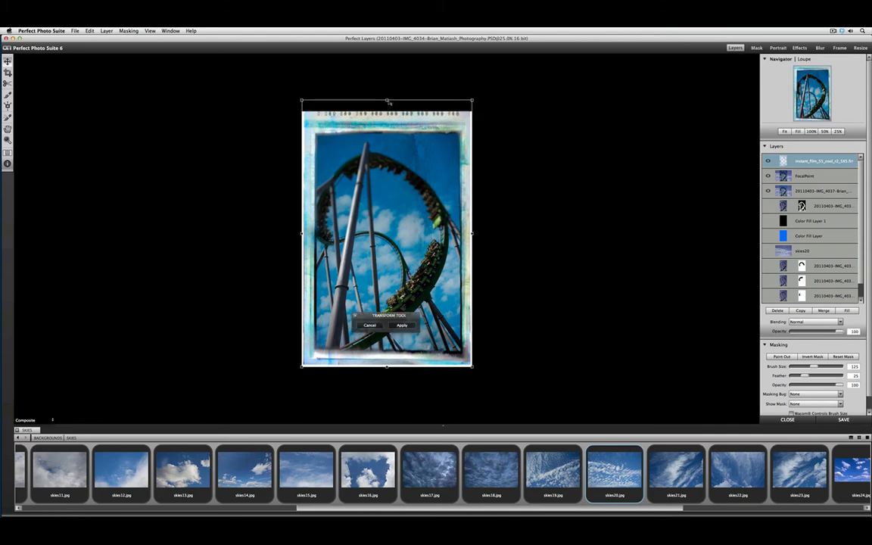
pyautogui.moveTo(473, 236); pyautogui.dragTo(478, 234)
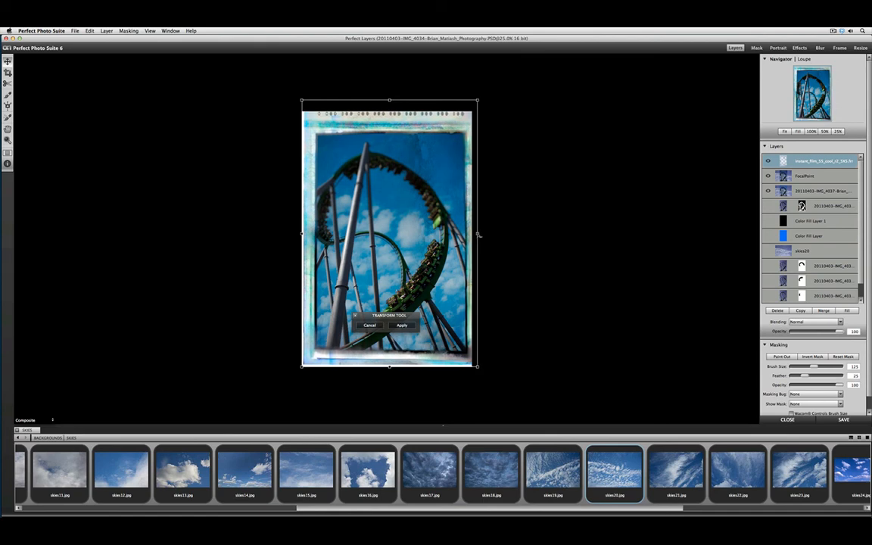
pyautogui.moveTo(302, 235); pyautogui.dragTo(292, 234)
pyautogui.moveTo(384, 369); pyautogui.dragTo(385, 380)
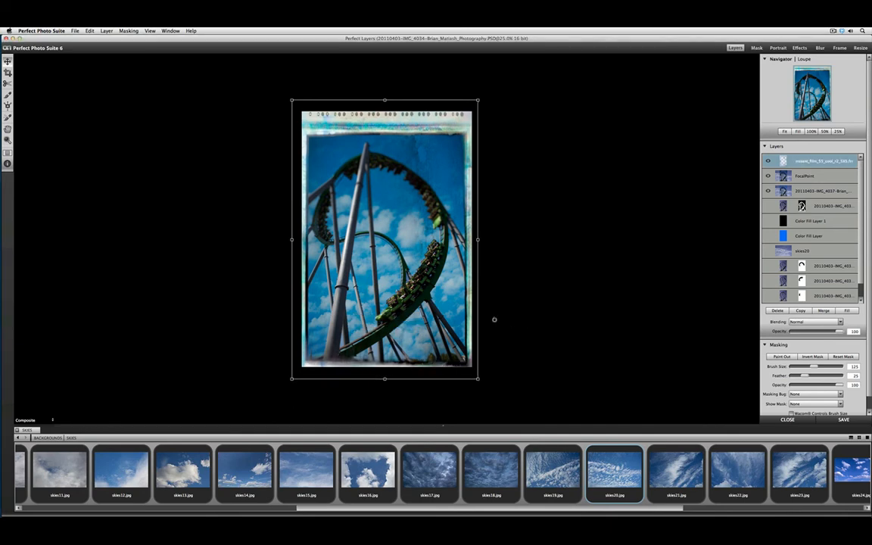
# - Extend the frame farther above the photo so its hole-punched strip falls outside the canvas, and apply the transform
pyautogui.press('super+0')
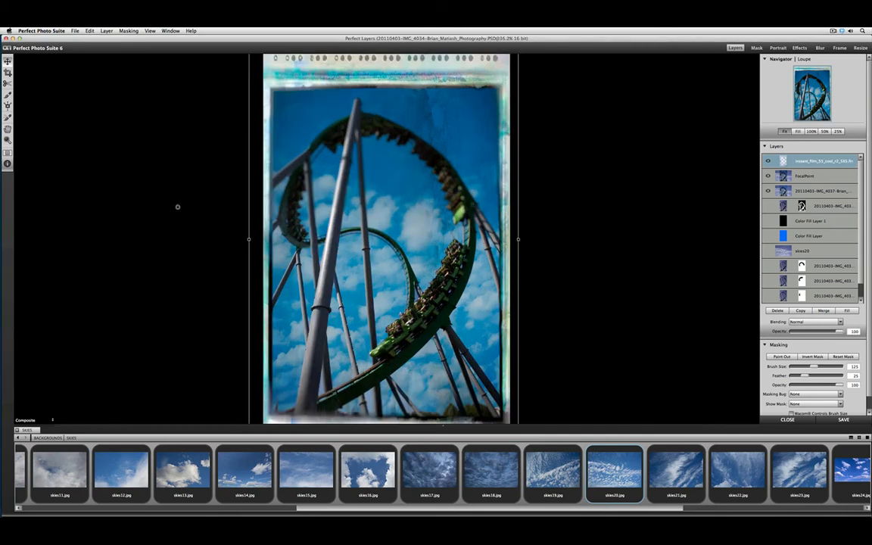
pyautogui.press('super+minus')
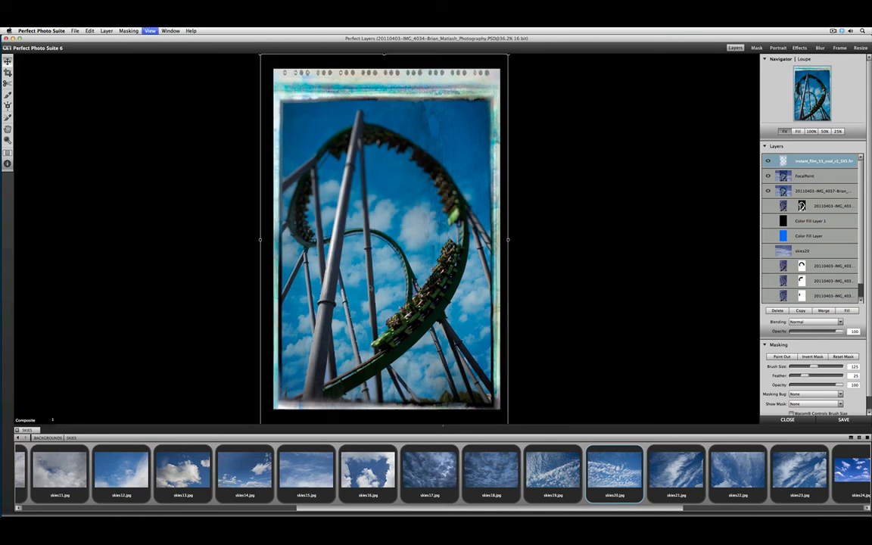
pyautogui.press('super+minus')
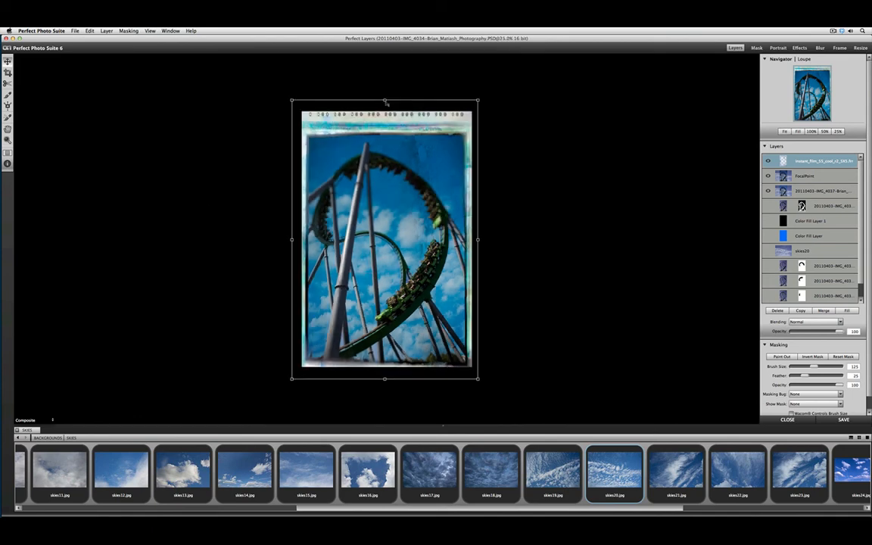
pyautogui.moveTo(385, 101); pyautogui.dragTo(384, 84)
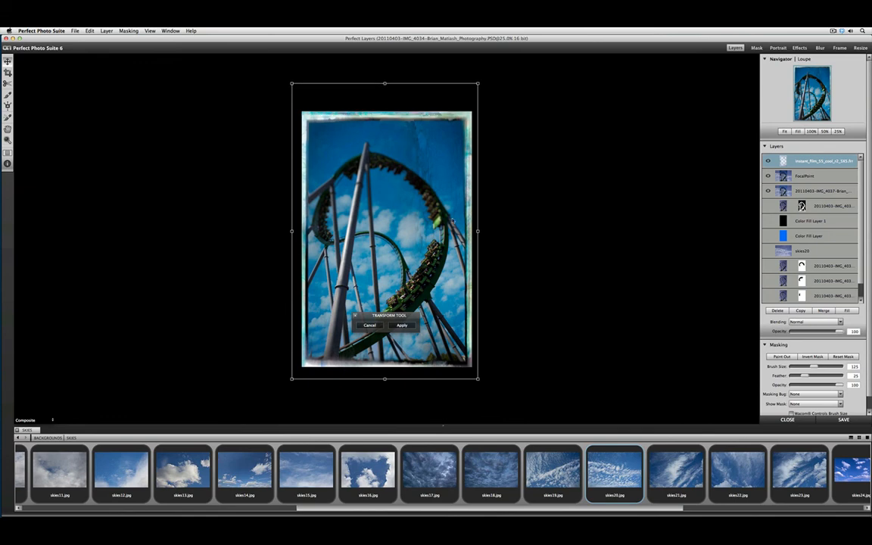
pyautogui.click(394, 324)
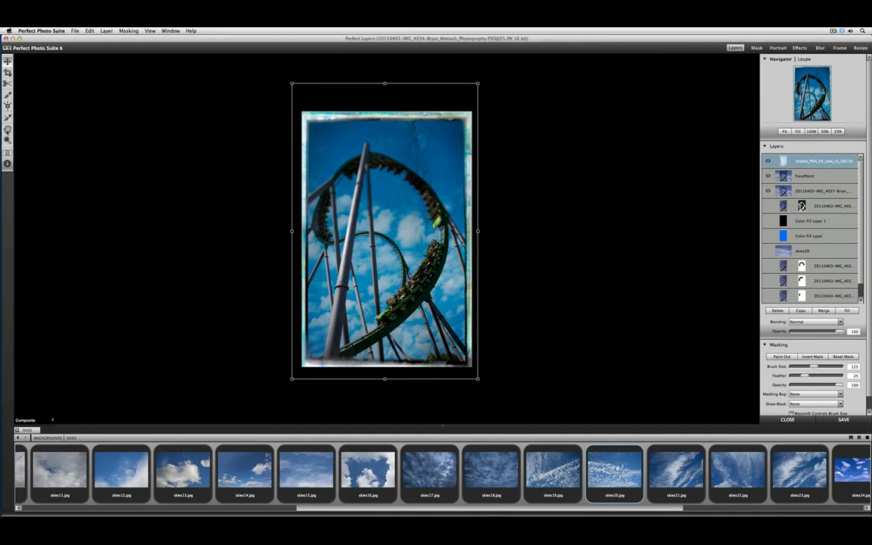
# - Set the masking brush opacity to 39 and paint out the frame's texture over the coaster cars
pyautogui.press('super+0')
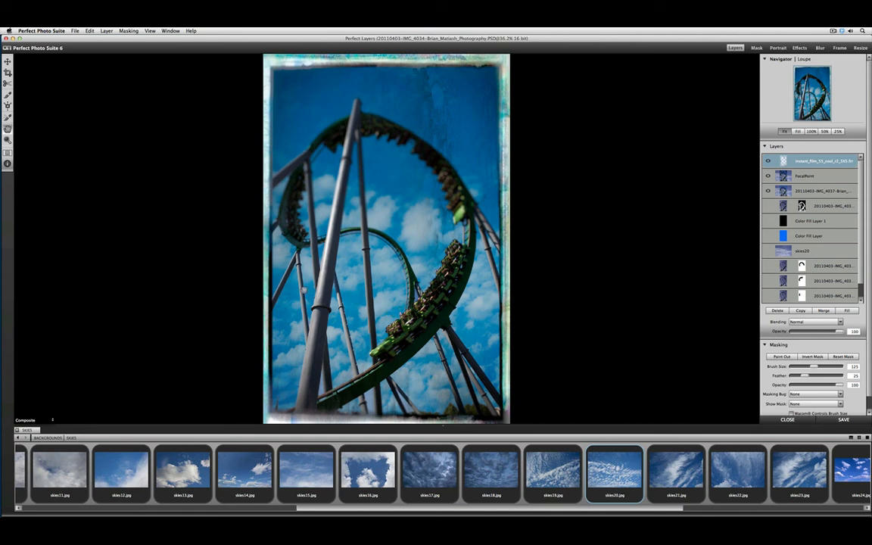
pyautogui.click(7, 85)
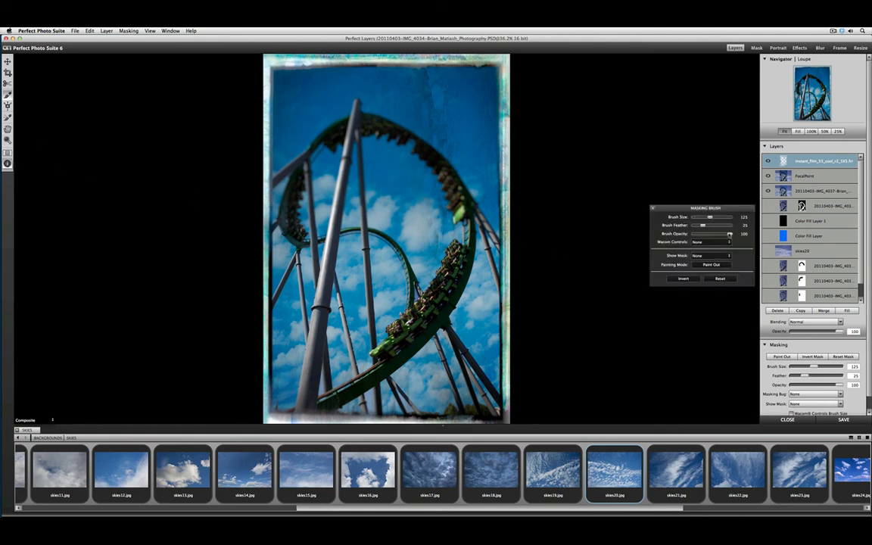
pyautogui.moveTo(730, 233); pyautogui.dragTo(707, 233)
pyautogui.moveTo(386, 250)
pyautogui.mouseDown()
pyautogui.moveTo(389, 212)
pyautogui.moveTo(408, 209)
pyautogui.moveTo(382, 241)
pyautogui.mouseUp()
pyautogui.moveTo(422, 264)
pyautogui.mouseDown()
pyautogui.moveTo(390, 210)
pyautogui.moveTo(416, 291)
pyautogui.moveTo(361, 292)
pyautogui.moveTo(338, 322)
pyautogui.moveTo(344, 312)
pyautogui.moveTo(425, 309)
pyautogui.moveTo(402, 242)
pyautogui.moveTo(380, 240)
pyautogui.moveTo(405, 235)
pyautogui.moveTo(429, 334)
pyautogui.moveTo(405, 271)
pyautogui.moveTo(468, 290)
pyautogui.mouseUp()
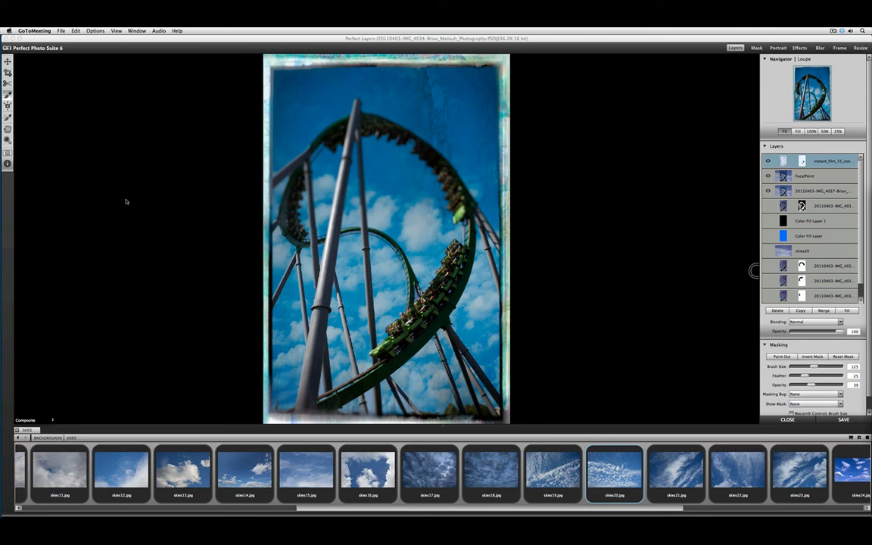
# - Browse the bundled backgrounds, examining the Gradients, Inside, Outside and Studio Backdrops folders
pyautogui.click(80, 91)
pyautogui.click(75, 30)
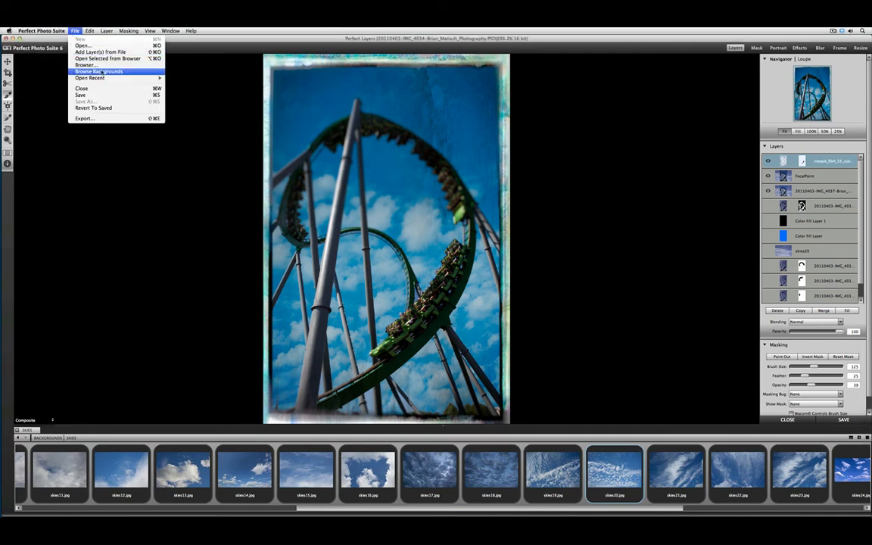
pyautogui.click(135, 73)
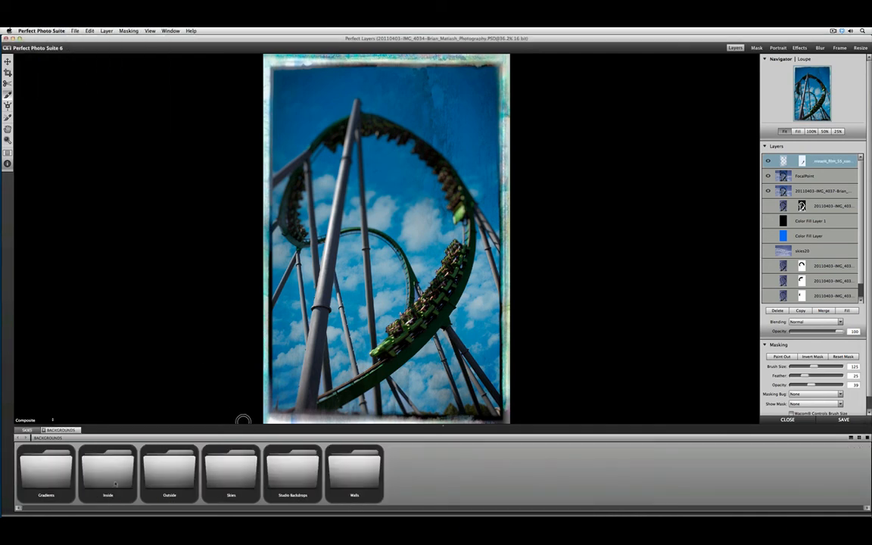
pyautogui.doubleClick(60, 481)
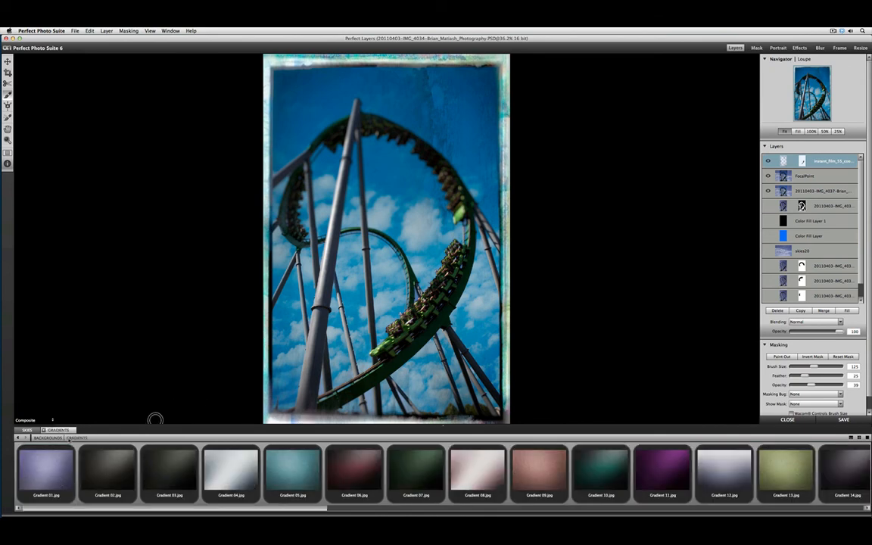
pyautogui.click(59, 438)
pyautogui.doubleClick(107, 473)
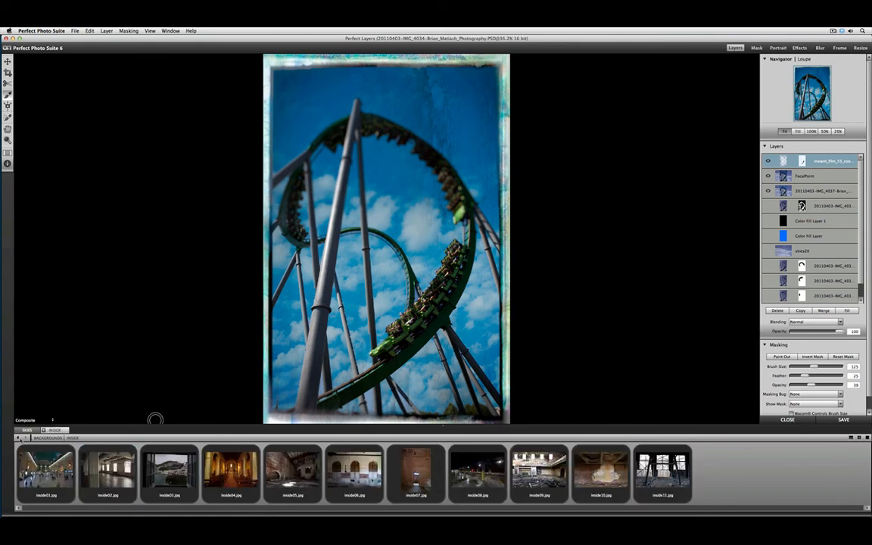
pyautogui.click(18, 438)
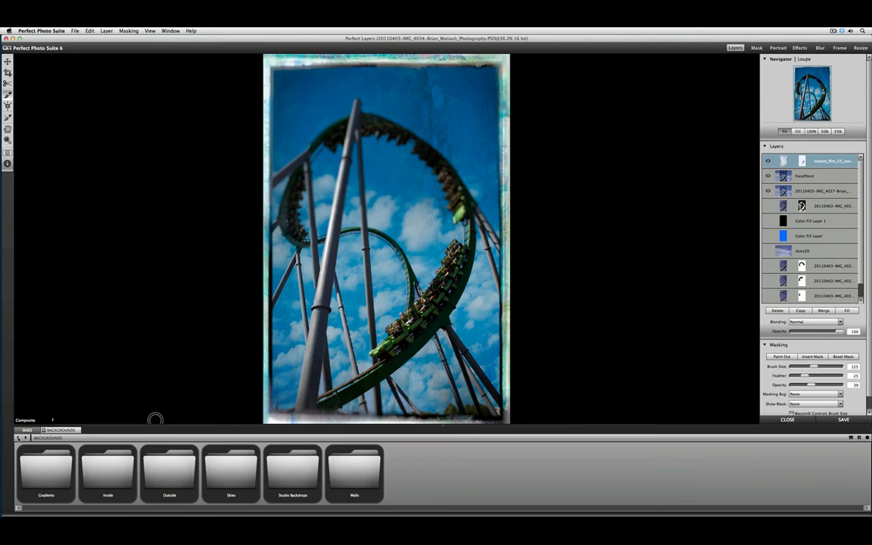
pyautogui.doubleClick(178, 480)
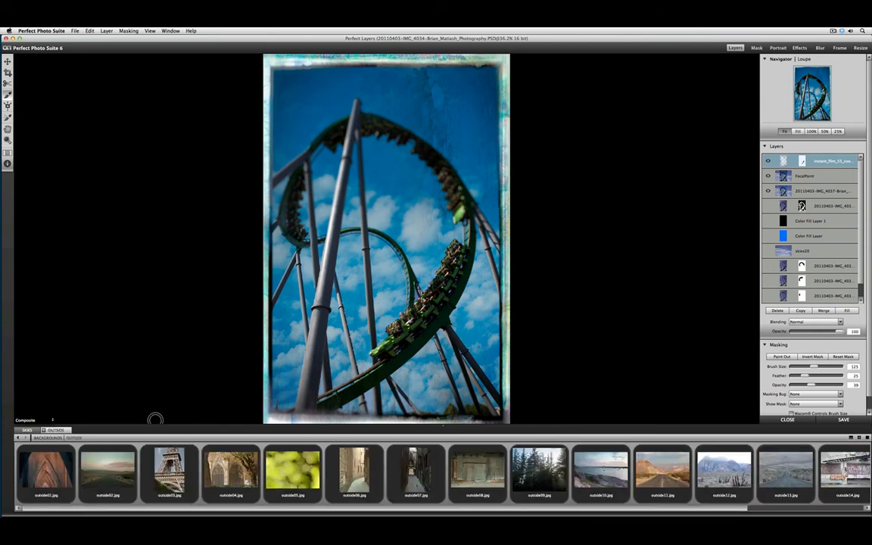
pyautogui.click(18, 438)
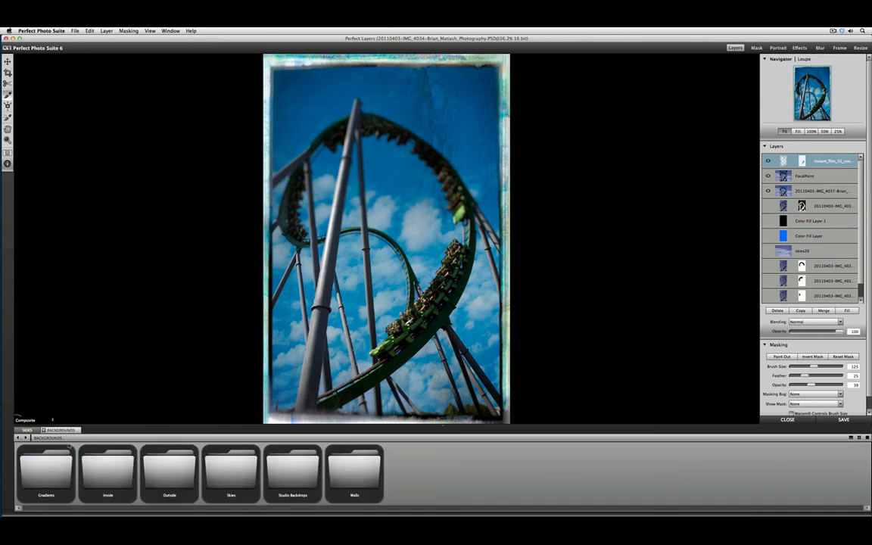
pyautogui.doubleClick(301, 476)
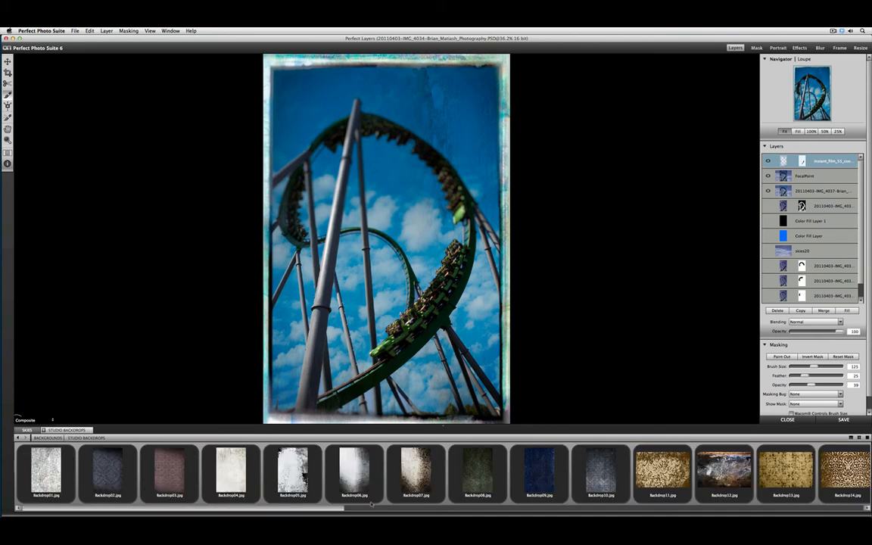
pyautogui.hscroll(10, 371, 504)
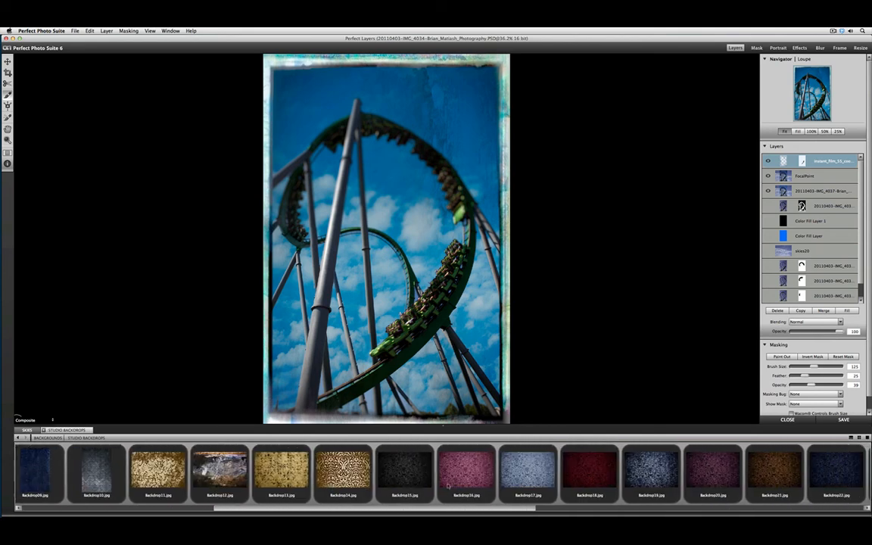
pyautogui.hscroll(3, 448, 486)
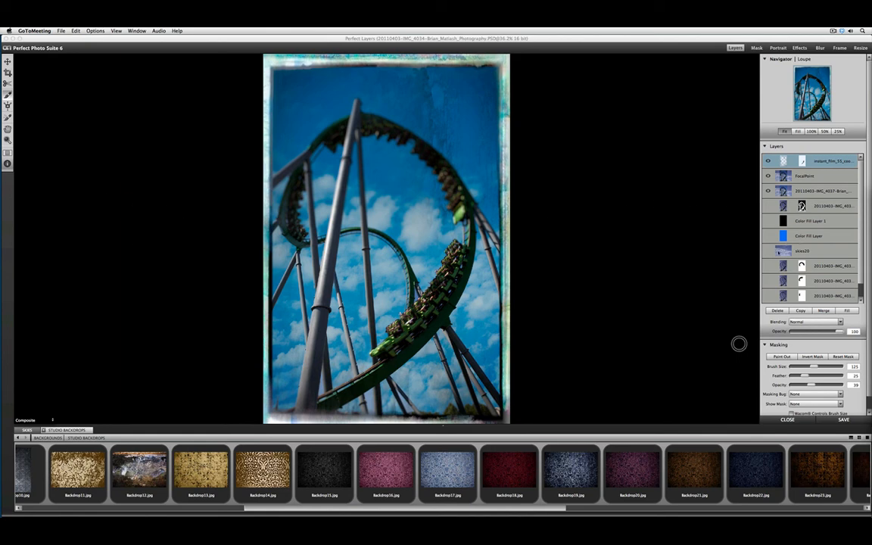
pyautogui.click(812, 250)
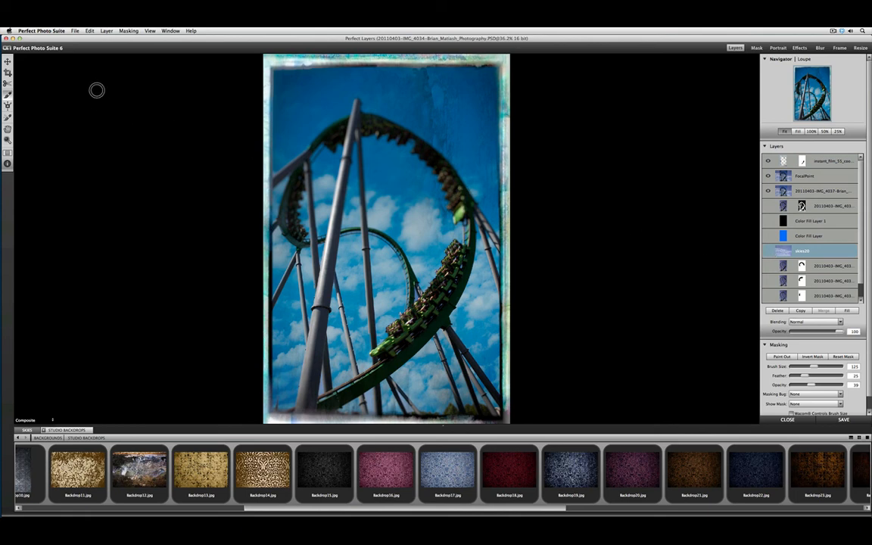
pyautogui.click(75, 31)
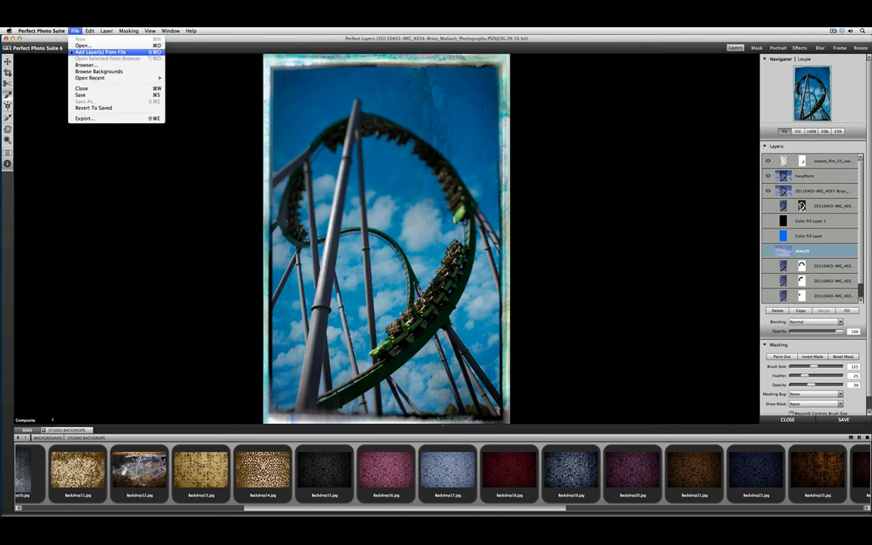
pyautogui.click(81, 47)
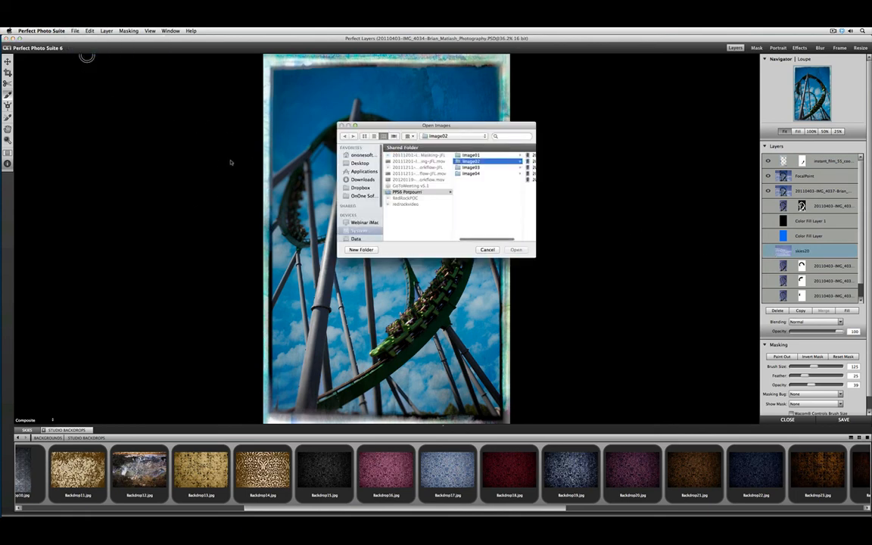
pyautogui.click(487, 250)
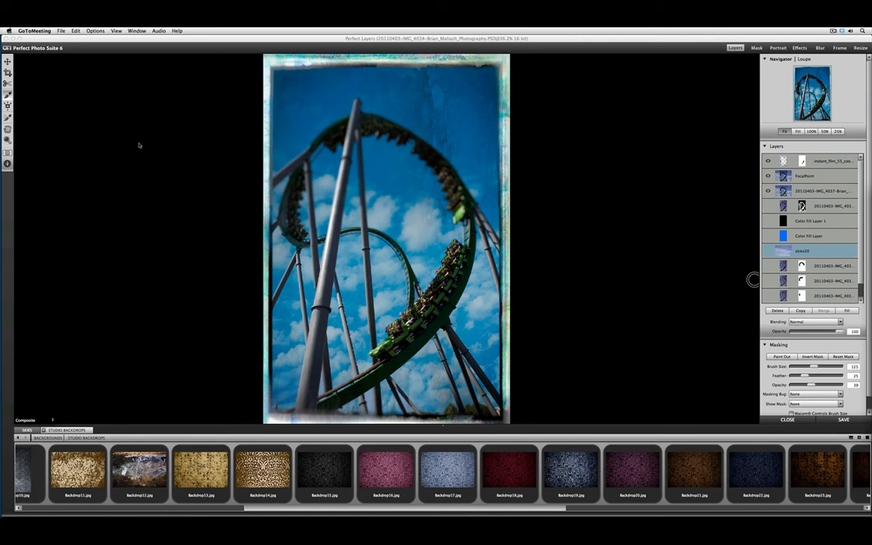
pyautogui.click(56, 39)
pyautogui.click(75, 31)
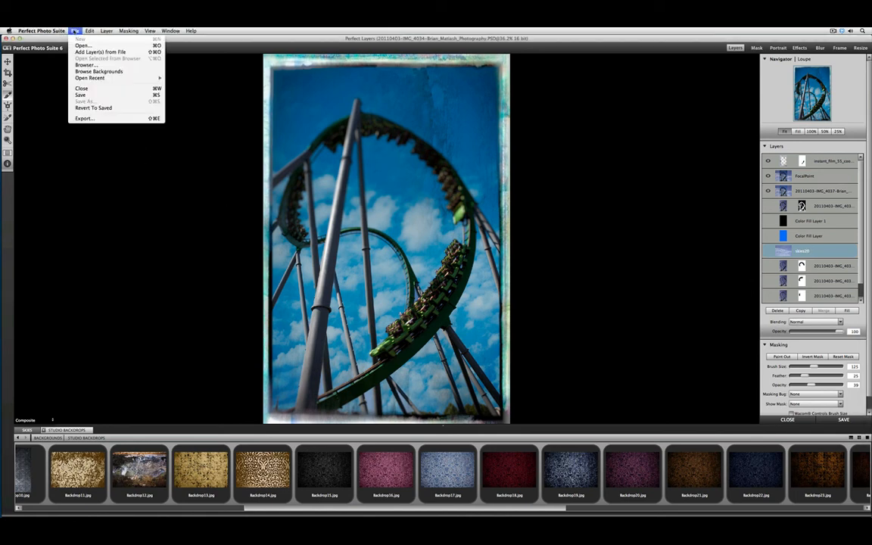
pyautogui.click(78, 52)
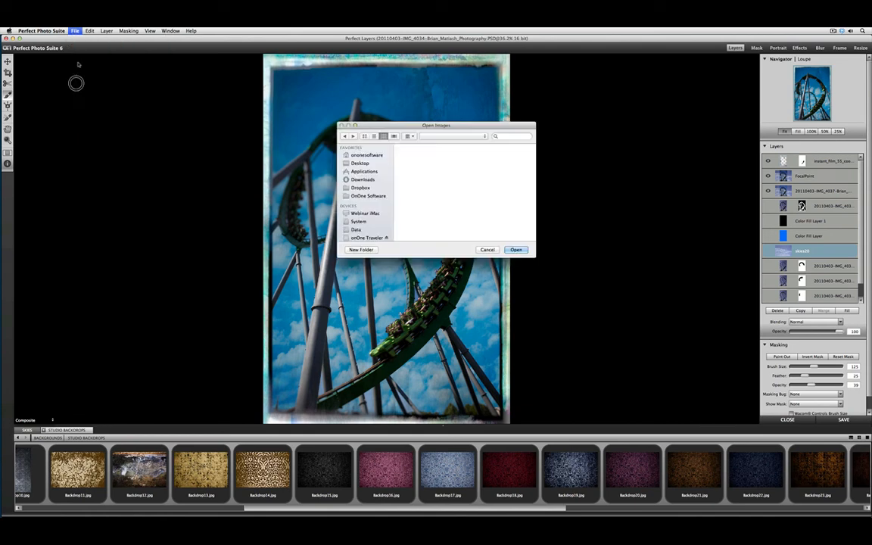
pyautogui.click(485, 249)
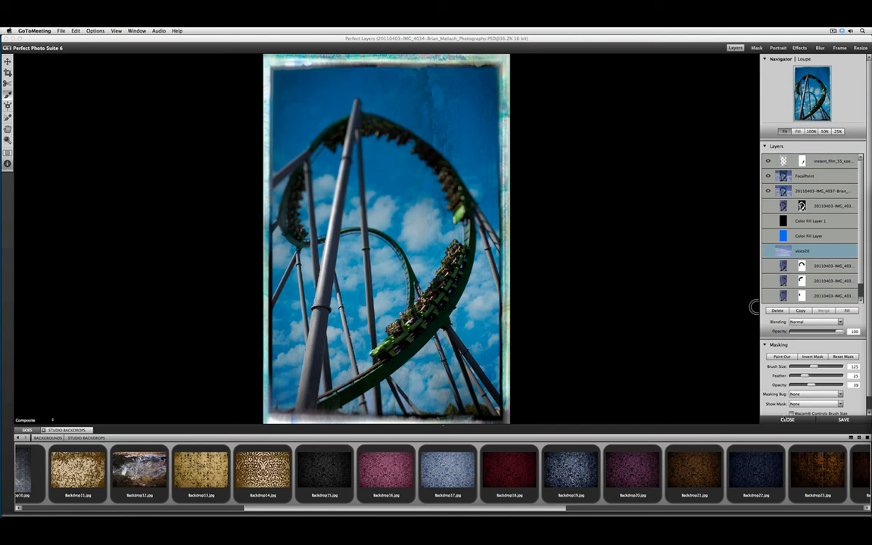
# - Quit the Layers session with the roller coaster composite saved, and return to Lightroom
pyautogui.click(706, 376)
pyautogui.press('super+q')
pyautogui.click(457, 289)
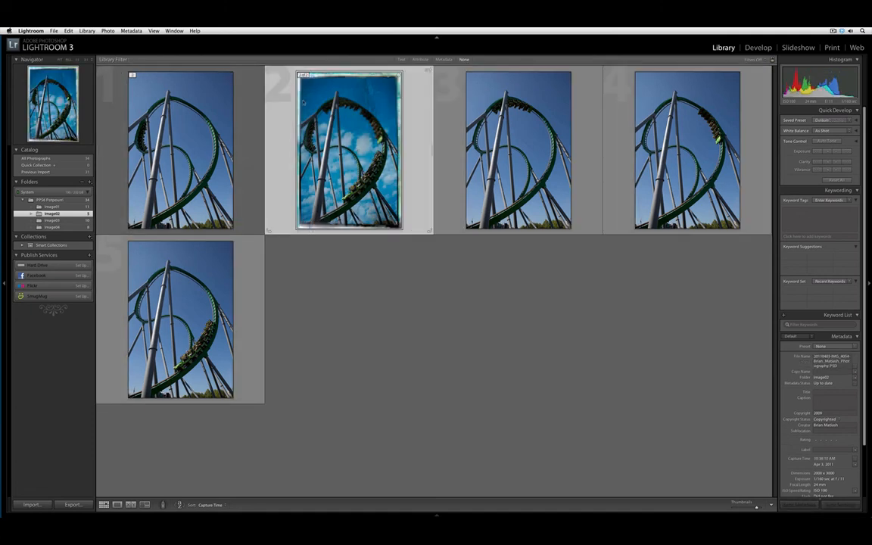
# - View the finished roller coaster composite enlarged in Lightroom and compare it with the neighbouring original photo
pyautogui.doubleClick(368, 129)
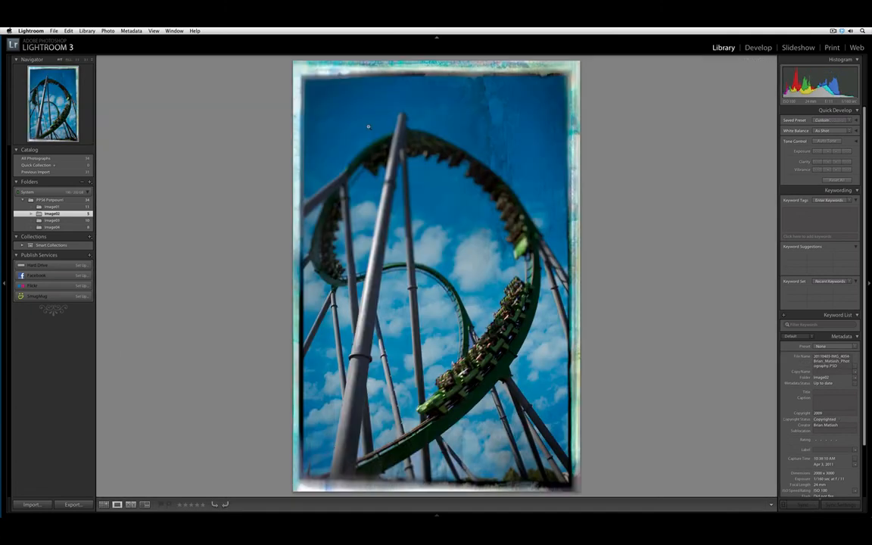
pyautogui.press('Left')
pyautogui.press('Right')
# - Show the Image03 folder, look through the railway bridge exposures one by one, and return to the thumbnail grid
pyautogui.click(89, 220)
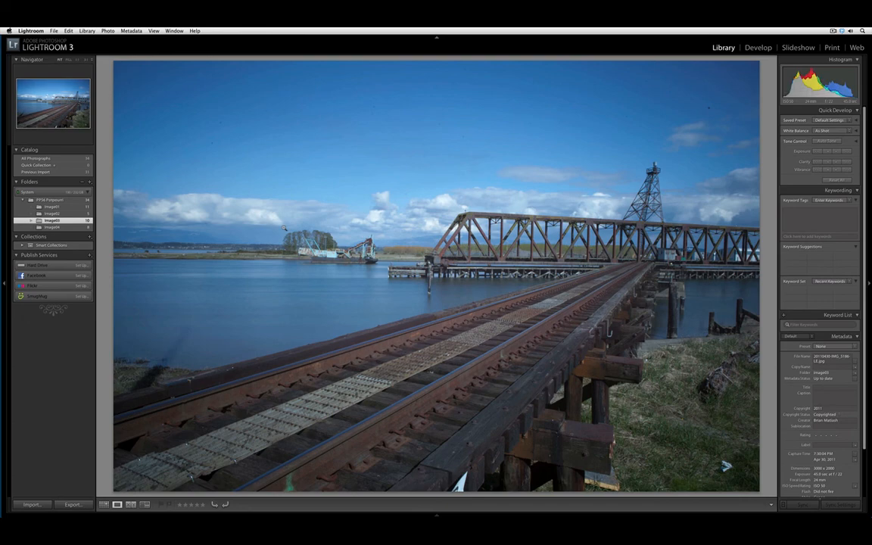
pyautogui.press('Right')
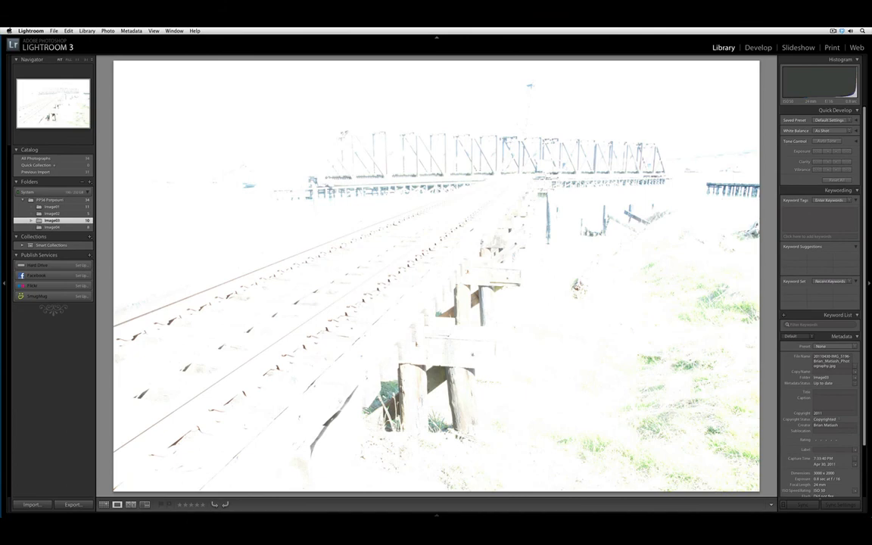
pyautogui.press('Left')
pyautogui.press('Left')
pyautogui.press('Left')
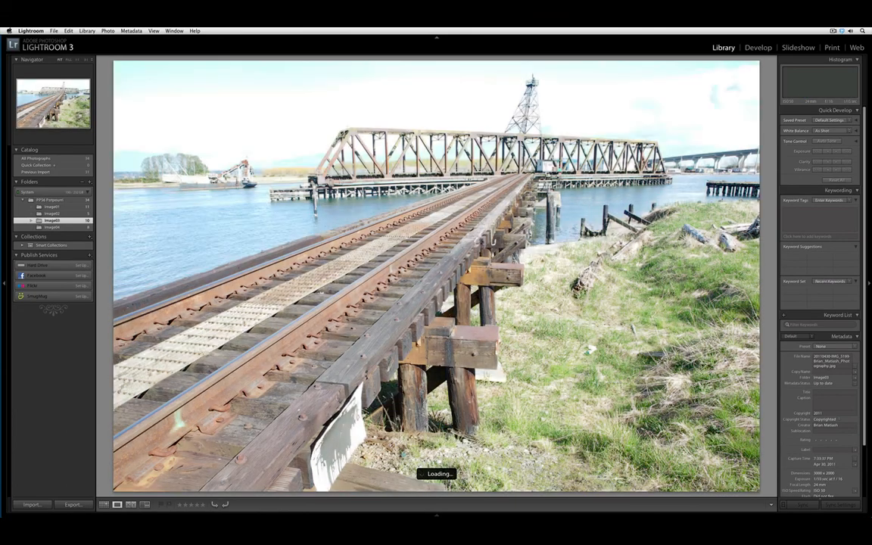
pyautogui.press('g')
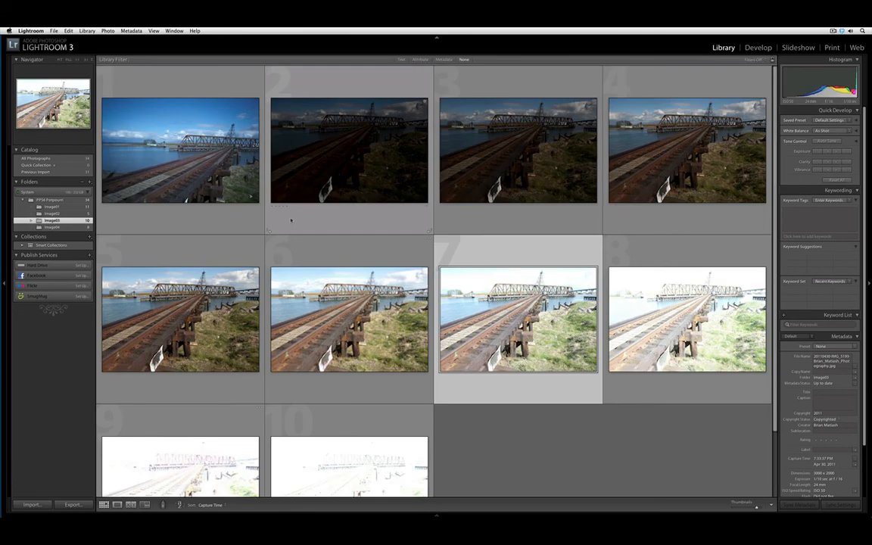
pyautogui.click(252, 194)
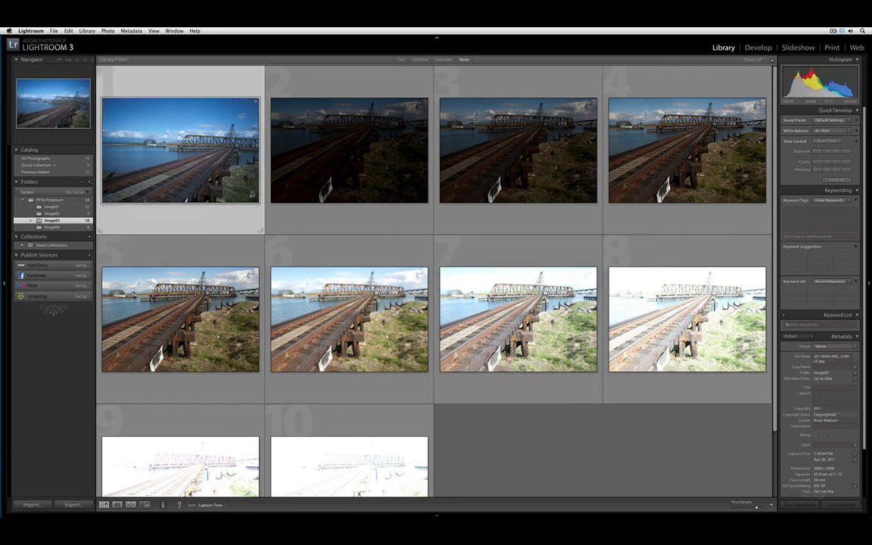
pyautogui.press('d')
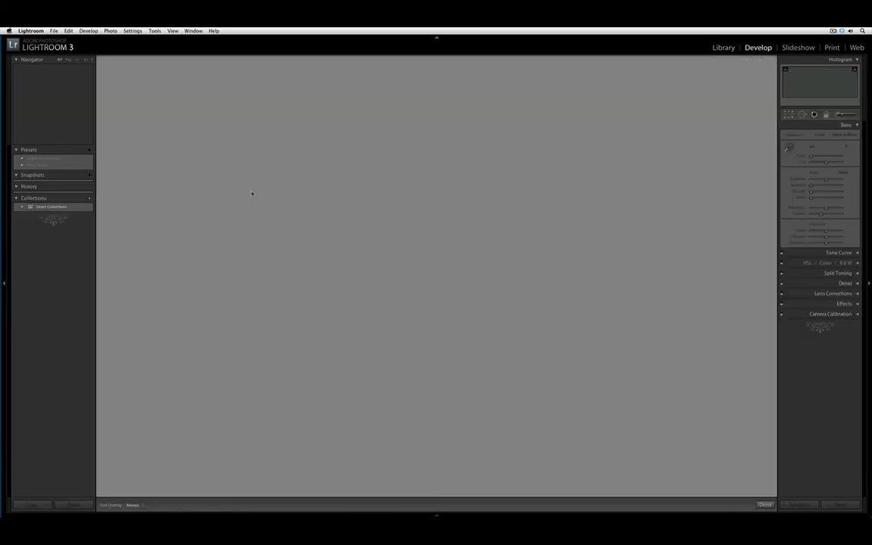
pyautogui.press('r')
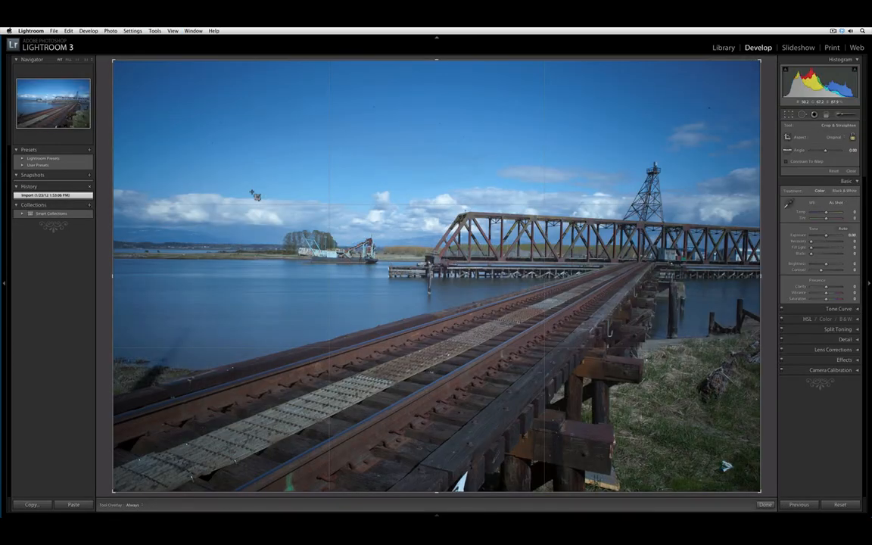
pyautogui.press('e')
pyautogui.press('g')
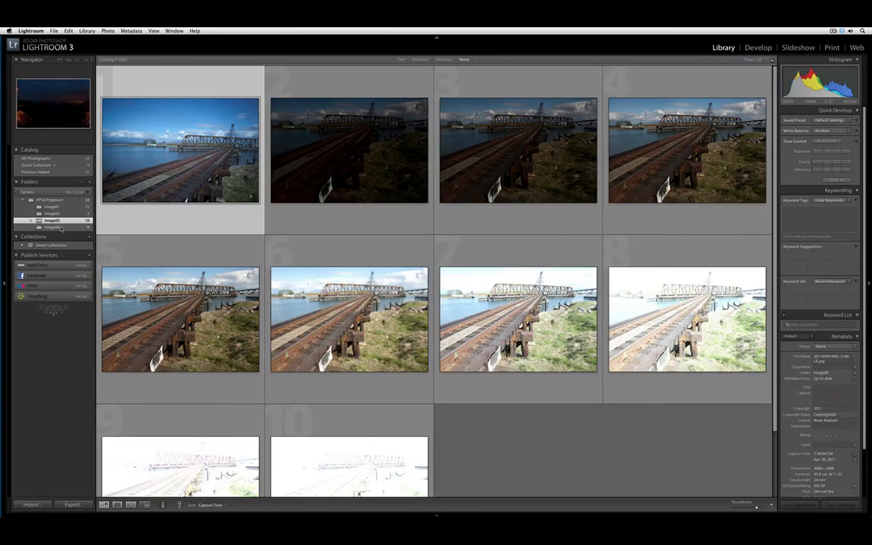
# - Show the bracketed harbour exposures in the Image04 folder
pyautogui.click(60, 228)
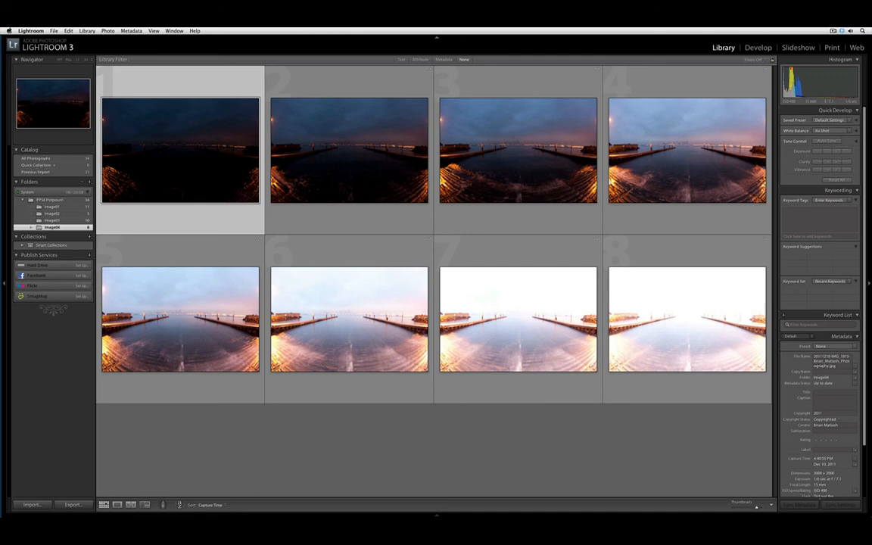
# - Switch to Photoshop, examine its available extensions and automation commands, and hide it to return to Lightroom
pyautogui.press('super+Tab')
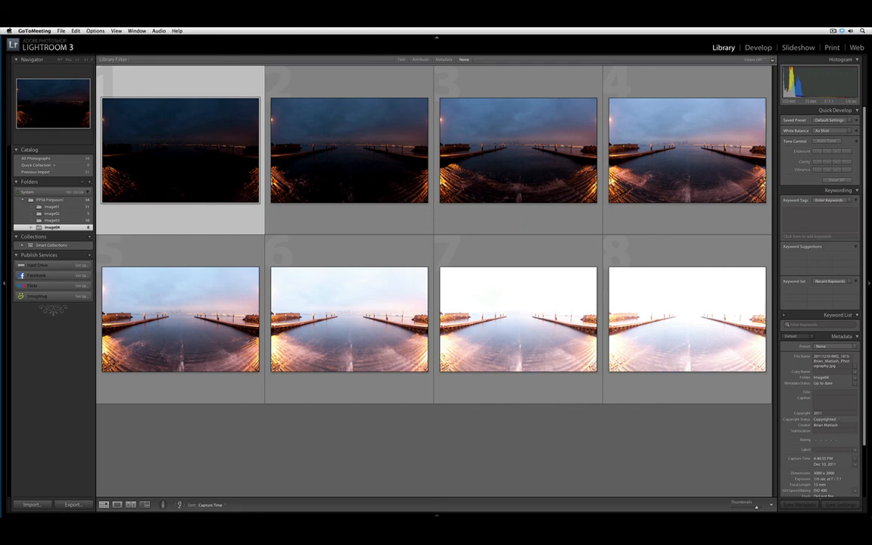
pyautogui.moveTo(3, 342)
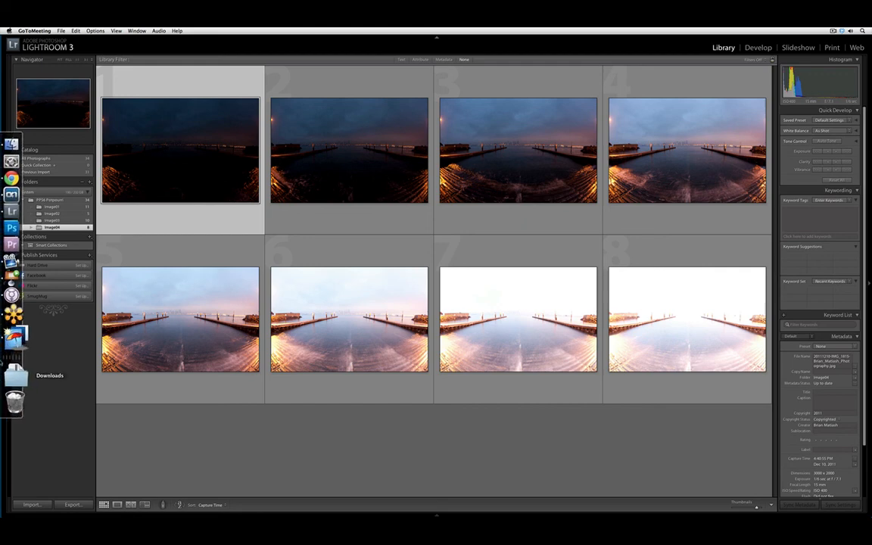
pyautogui.click(14, 249)
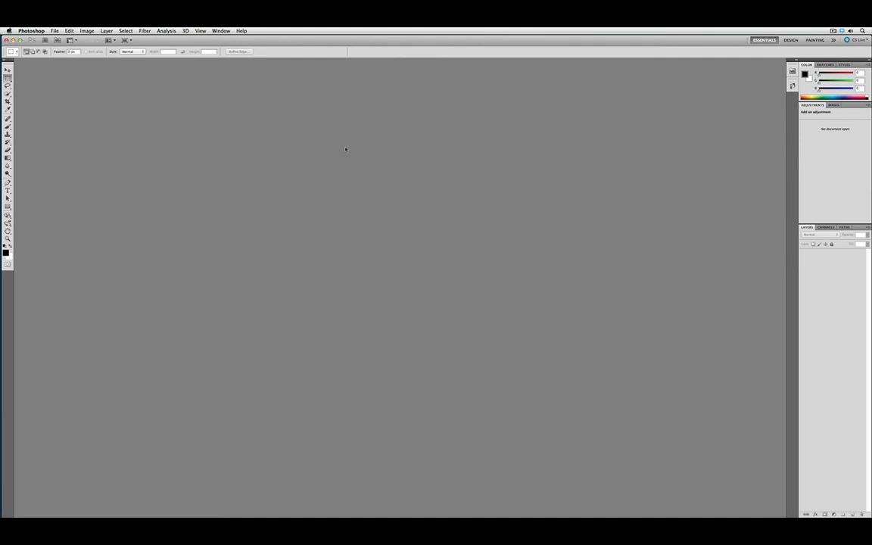
pyautogui.click(220, 31)
pyautogui.moveTo(260, 60)
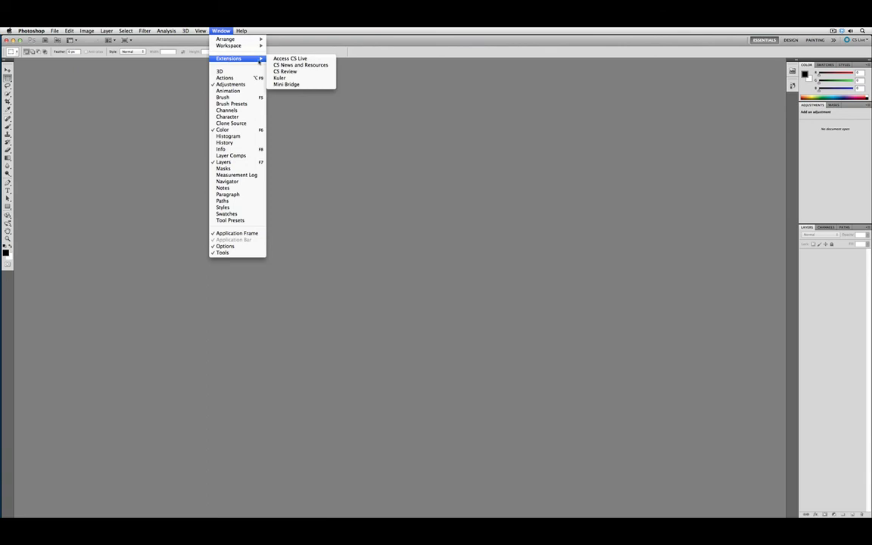
pyautogui.moveTo(21, 31)
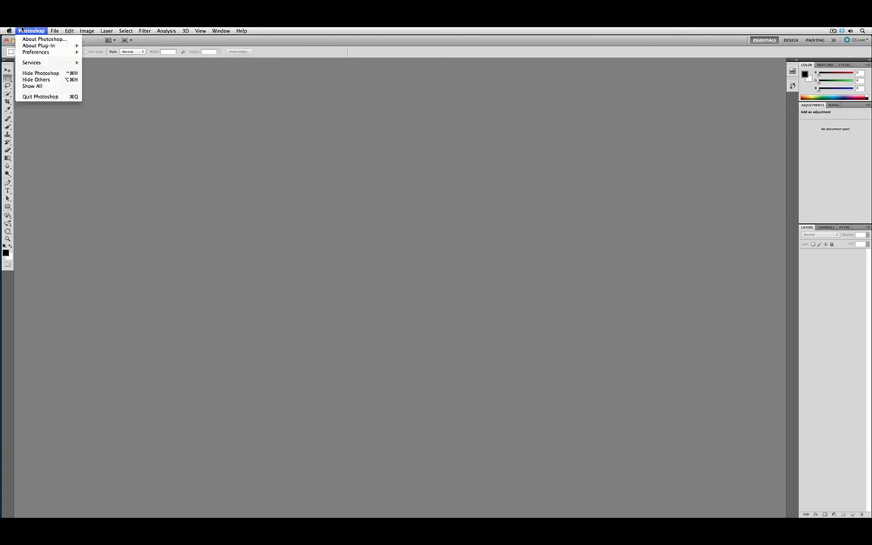
pyautogui.moveTo(54, 31)
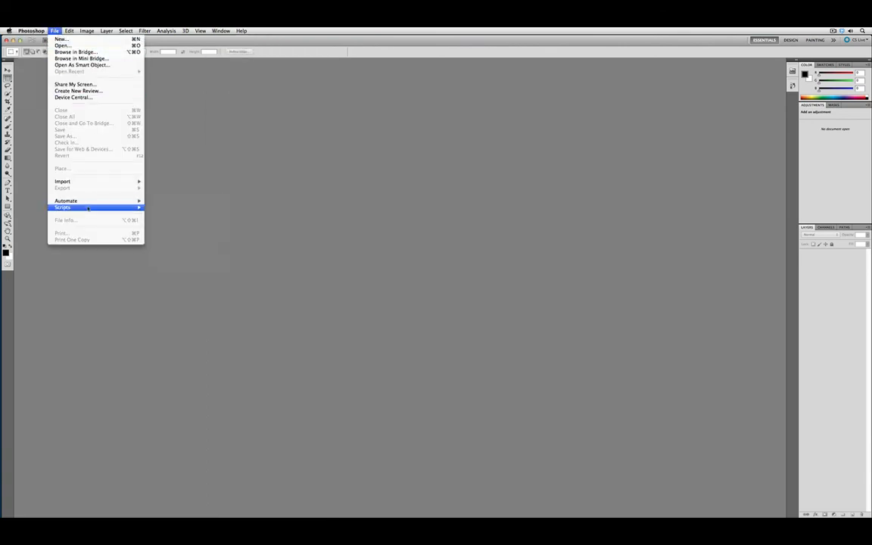
pyautogui.moveTo(87, 202)
pyautogui.click(157, 169)
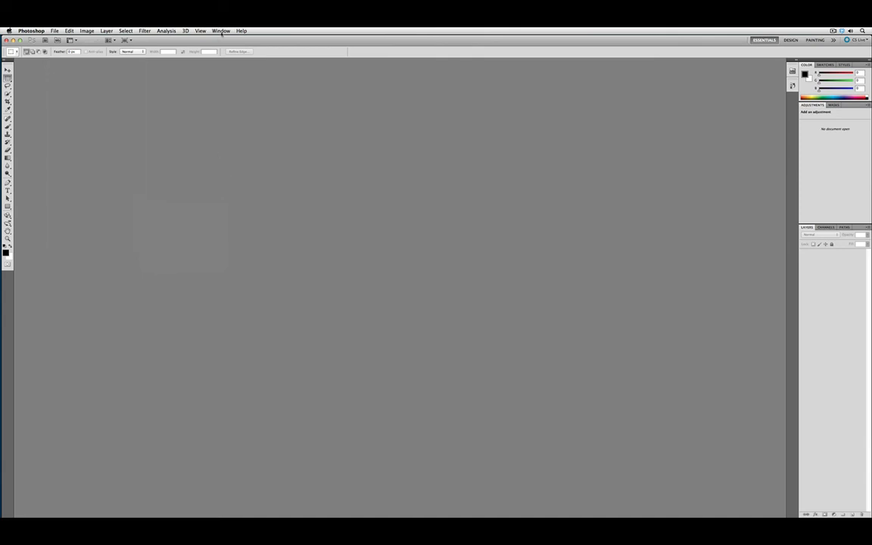
pyautogui.click(221, 31)
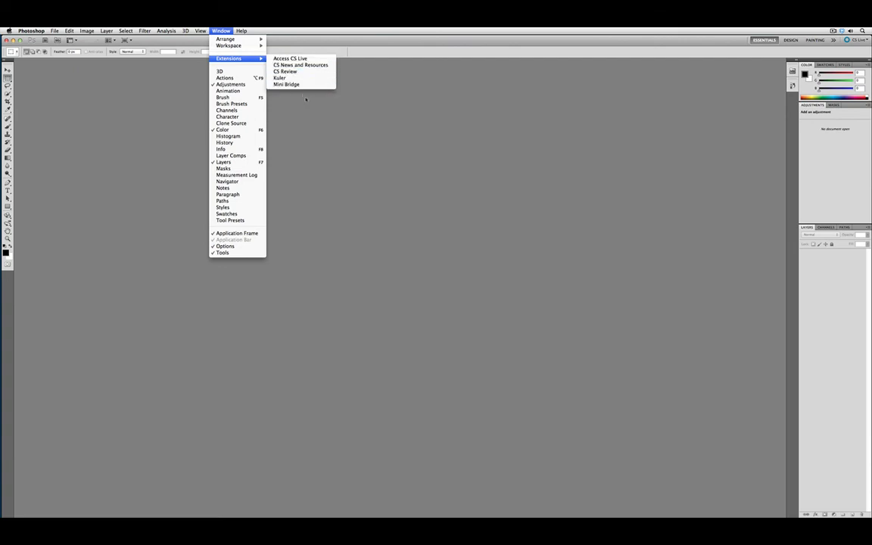
pyautogui.click(453, 133)
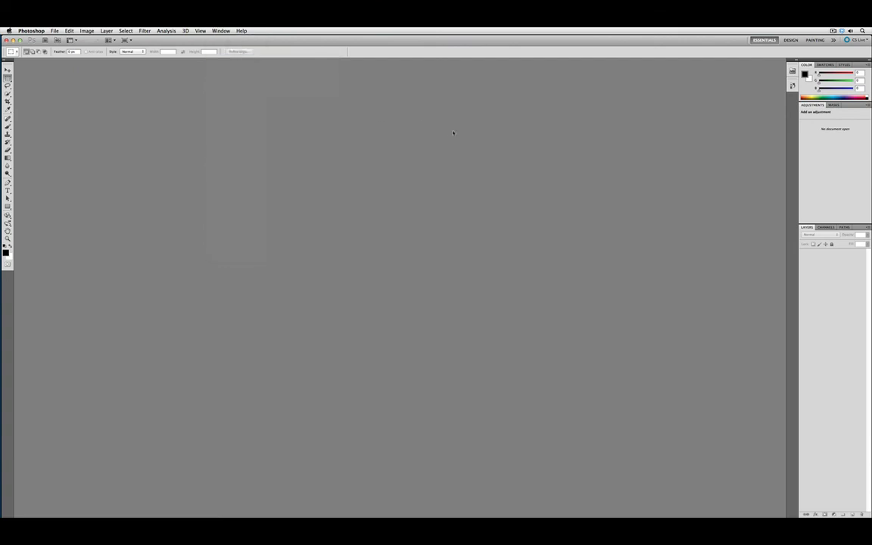
pyautogui.press('super+h')
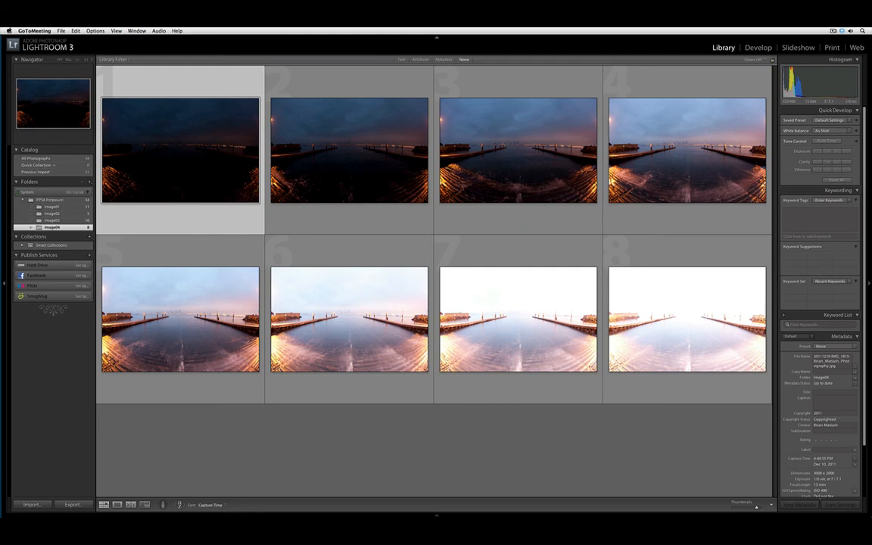
# - Export all eight harbour exposures with the Photomatix Pro preset, using JPEG as the file format
pyautogui.click(184, 155)
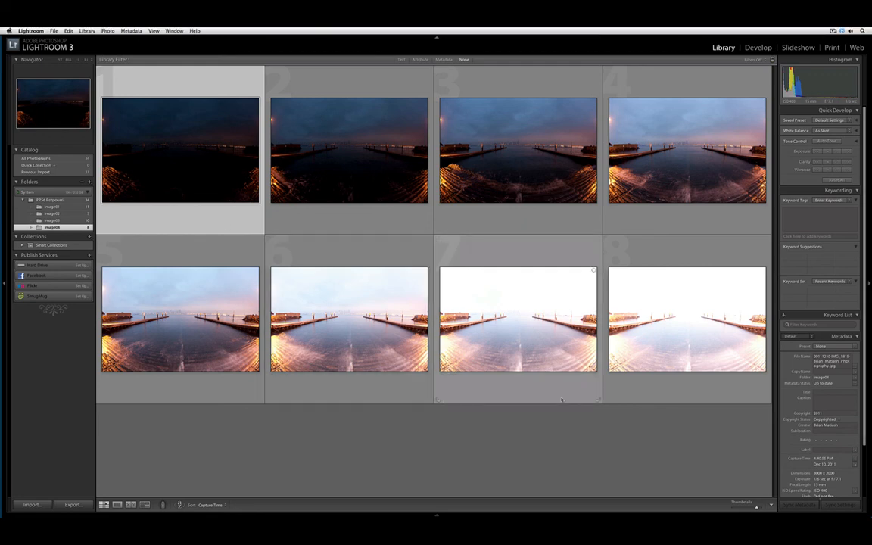
pyautogui.keyDown('shift'); pyautogui.click(675, 333); pyautogui.keyUp('shift')
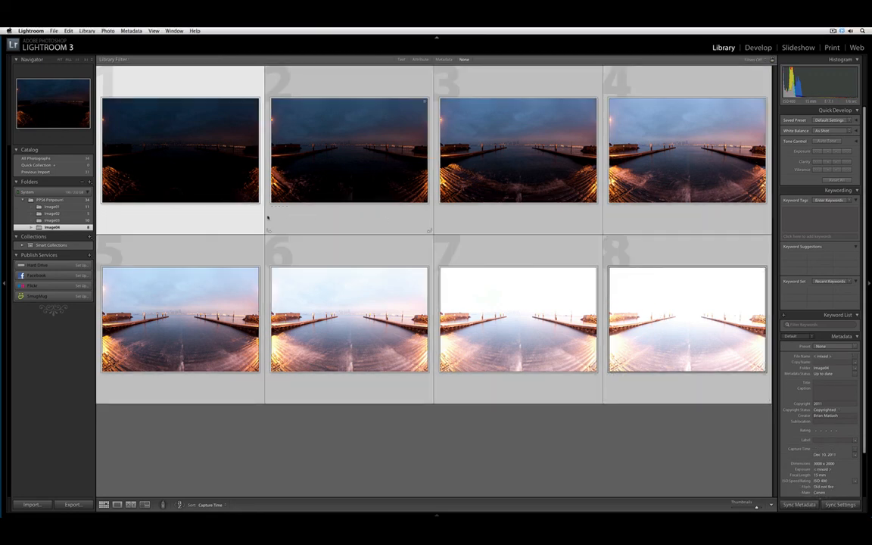
pyautogui.click(45, 28)
pyautogui.moveTo(54, 30)
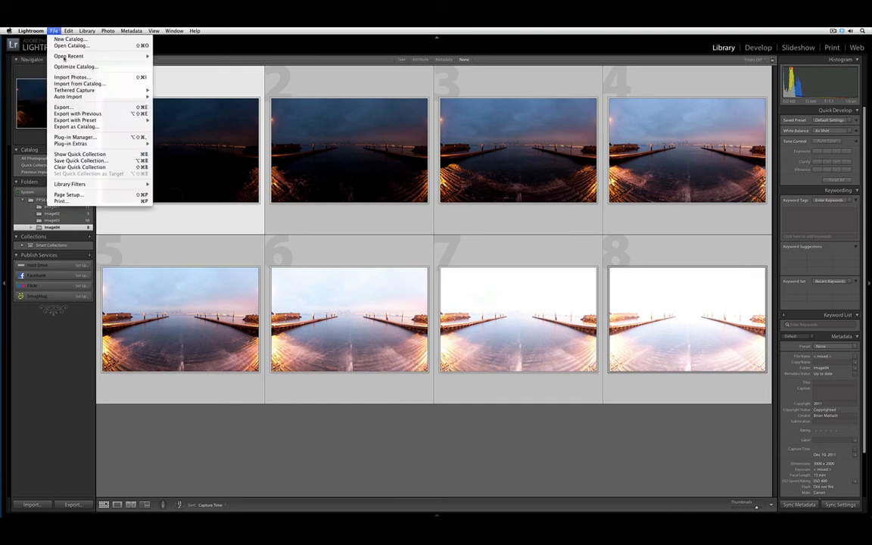
pyautogui.moveTo(115, 123)
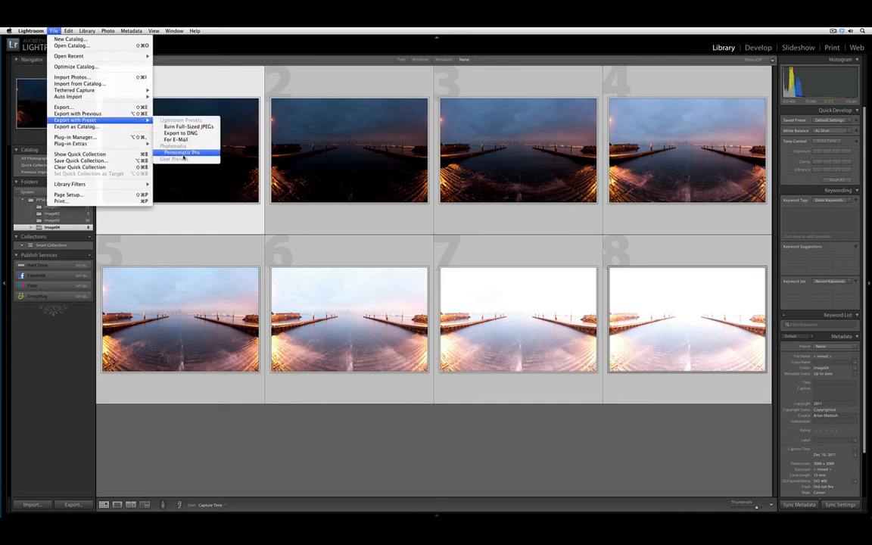
pyautogui.click(65, 106)
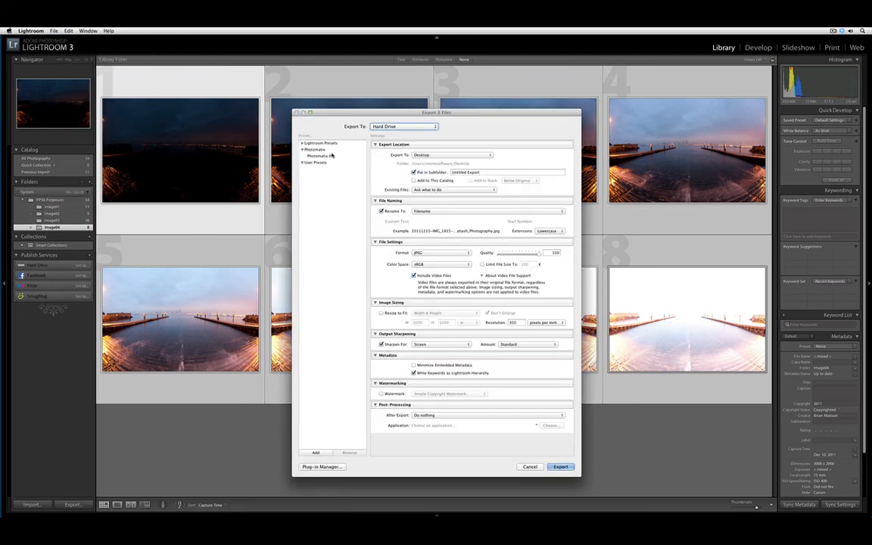
pyautogui.click(428, 200)
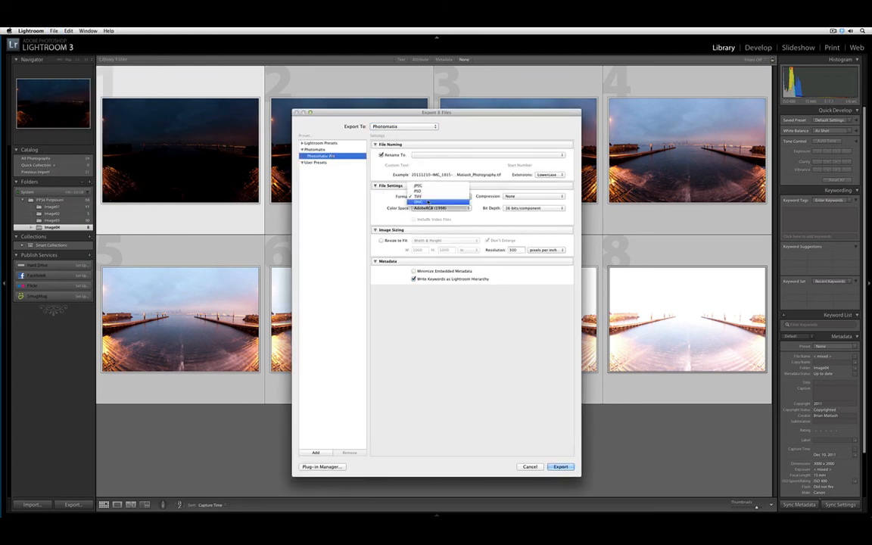
pyautogui.click(418, 185)
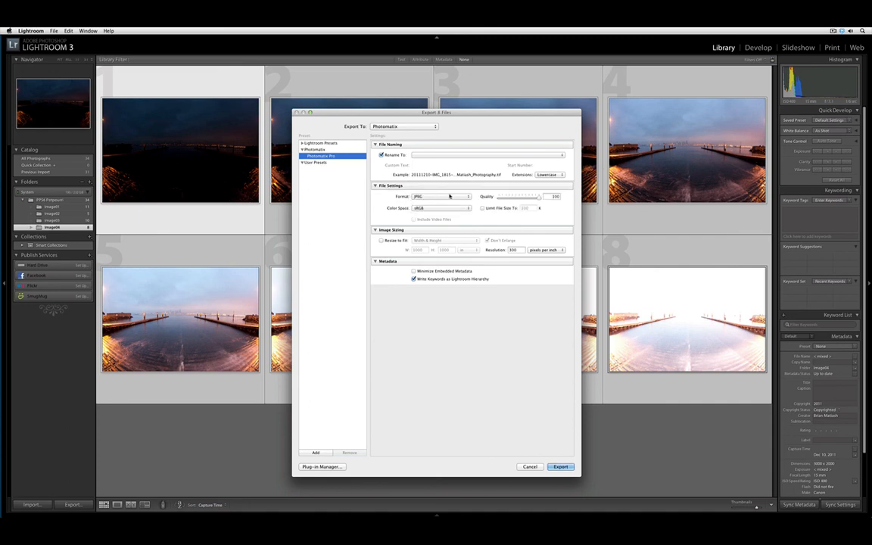
pyautogui.click(560, 466)
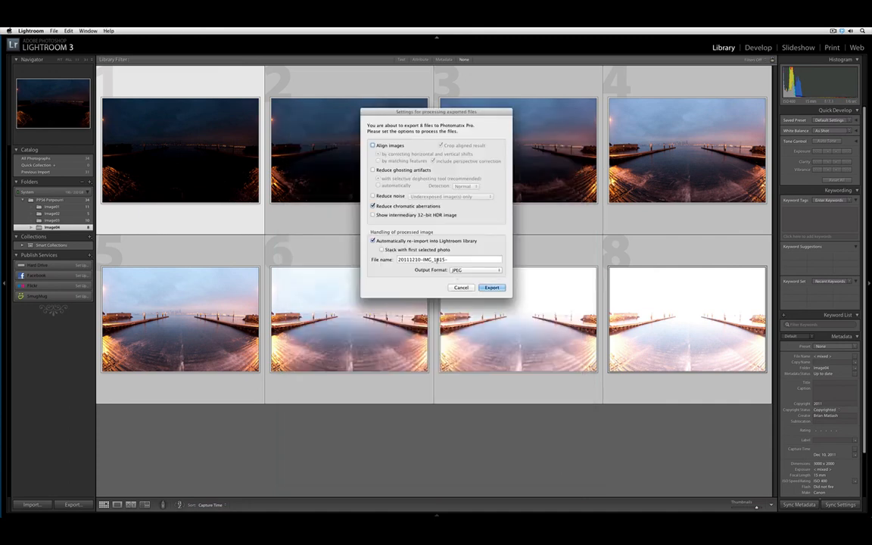
# - Name the processed file 20111210-IMG_1815-HDRX and send the exposures to Photomatix Pro for merging
pyautogui.click(449, 259)
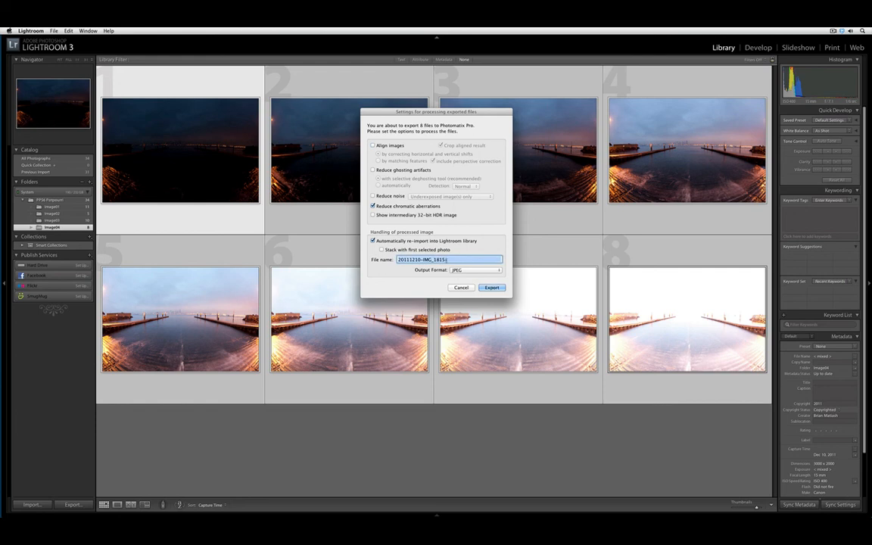
pyautogui.click(445, 259)
pyautogui.moveTo(446, 260); pyautogui.dragTo(482, 260)
pyautogui.press('BackSpace')
pyautogui.write('HDRX')
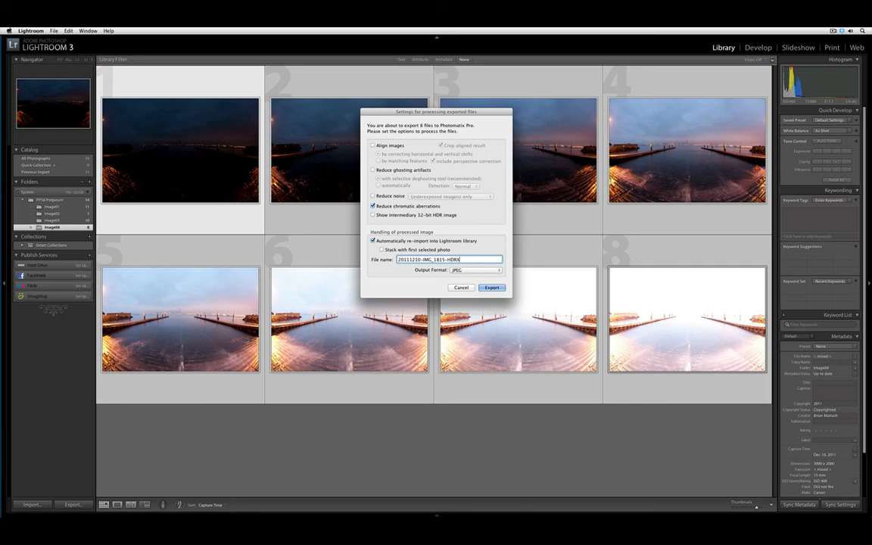
pyautogui.press('Return')
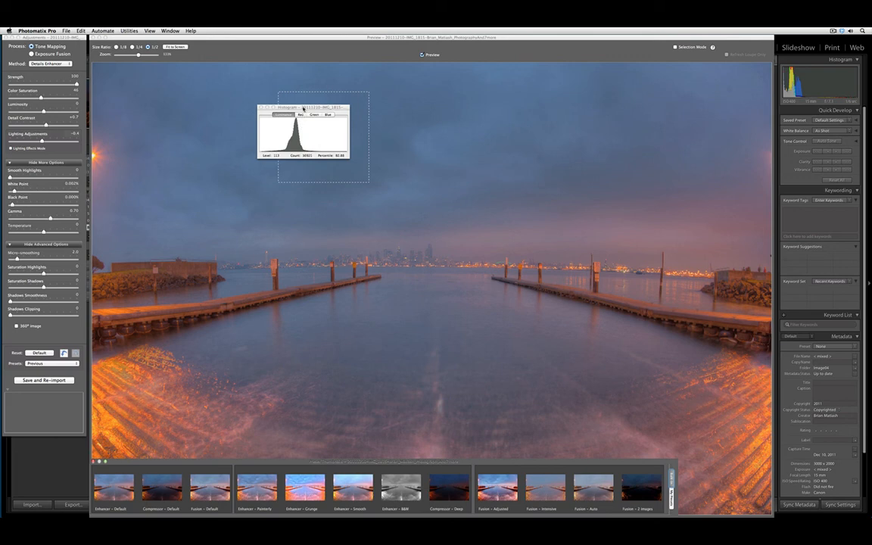
# - Move the histogram window below the tone mapping adjustments and hide the preset thumbnails strip to clear the preview
pyautogui.moveTo(303, 108); pyautogui.dragTo(57, 457)
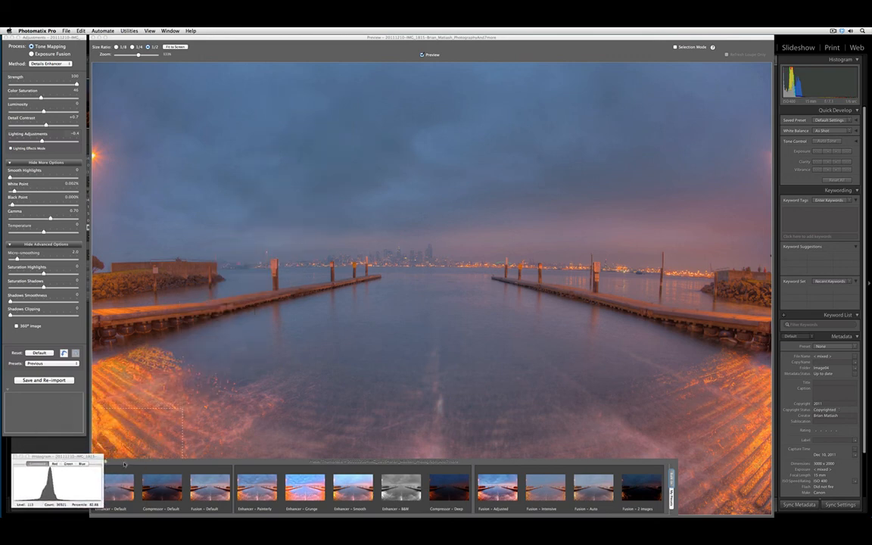
pyautogui.moveTo(189, 461); pyautogui.dragTo(257, 451)
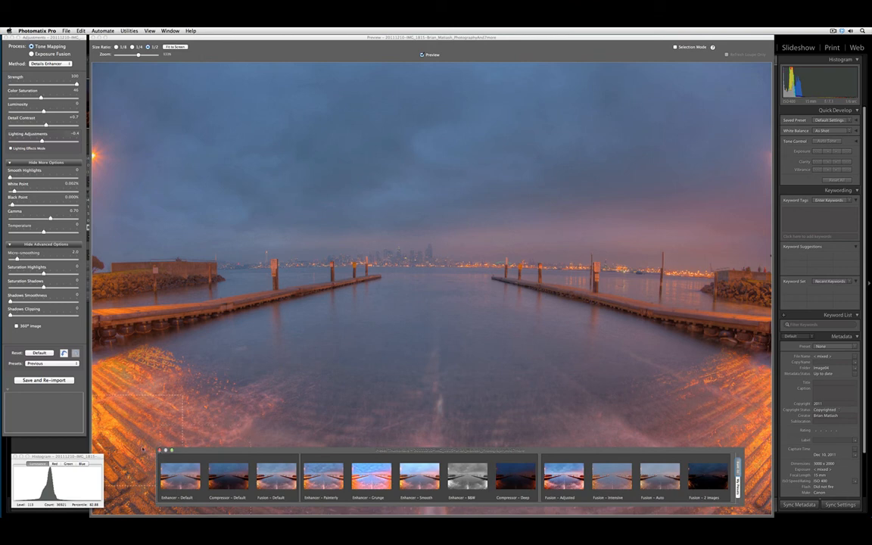
pyautogui.press('super+t')
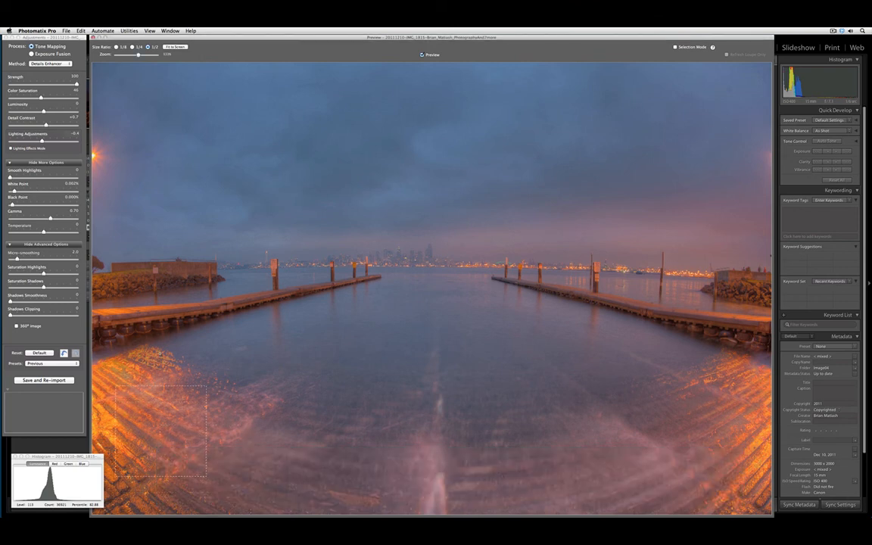
# - Set the tone mapping gamma to 1.02, luminosity to +0.2, detail contrast to -0.2 and lighting adjustments to -2.5
pyautogui.moveTo(49, 219); pyautogui.dragTo(39, 219)
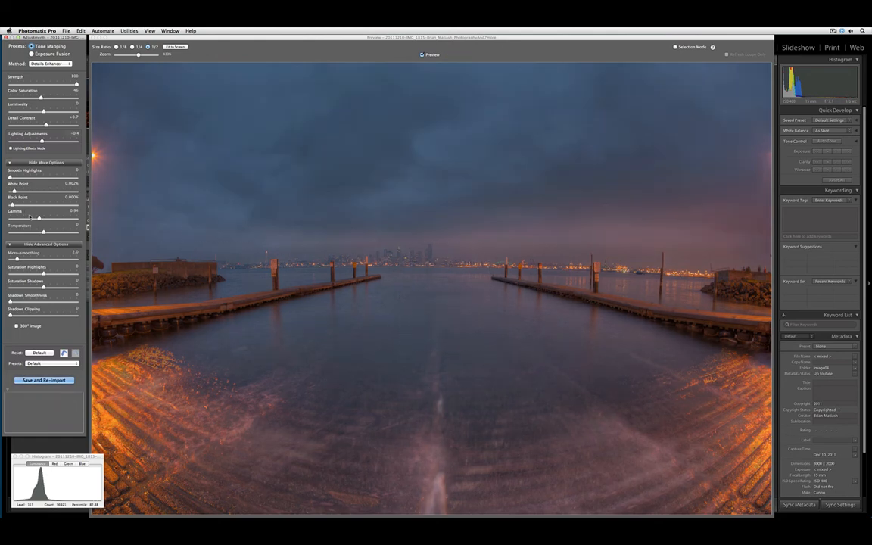
pyautogui.moveTo(39, 219); pyautogui.dragTo(35, 218)
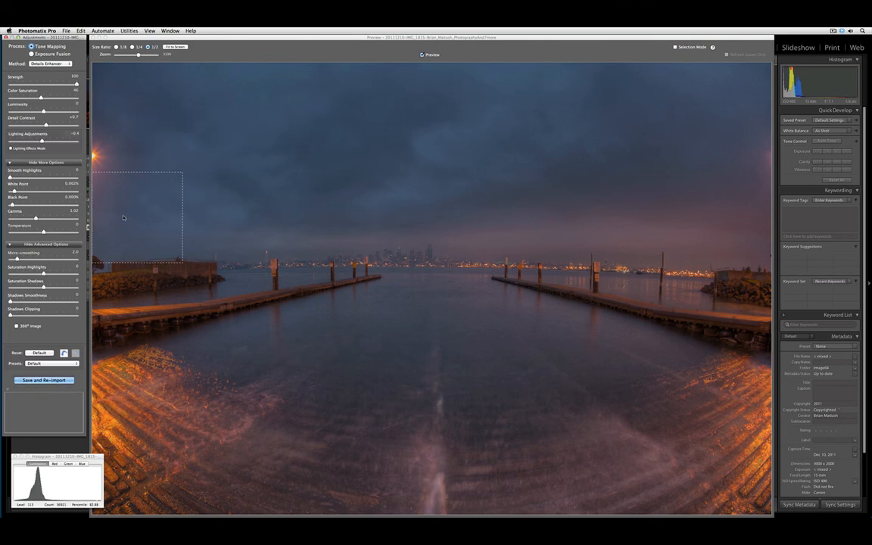
pyautogui.moveTo(44, 111)
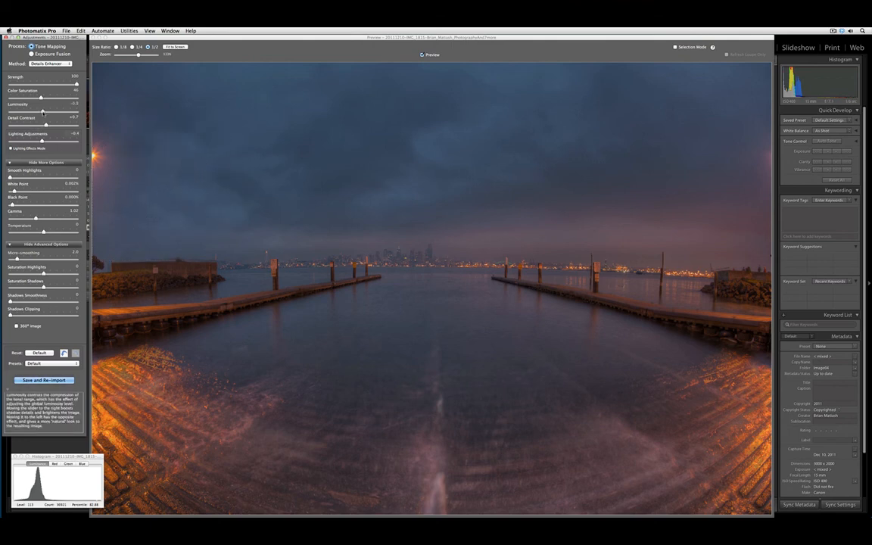
pyautogui.moveTo(43, 111); pyautogui.dragTo(35, 141)
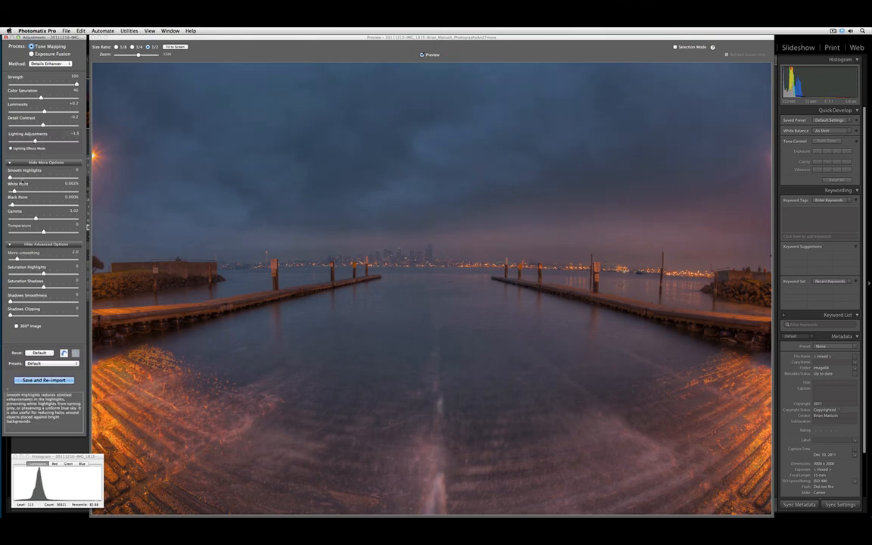
# - Set the black point to 0.002% and save and re-import the tone-mapped image into Lightroom
pyautogui.moveTo(12, 205); pyautogui.dragTo(14, 204)
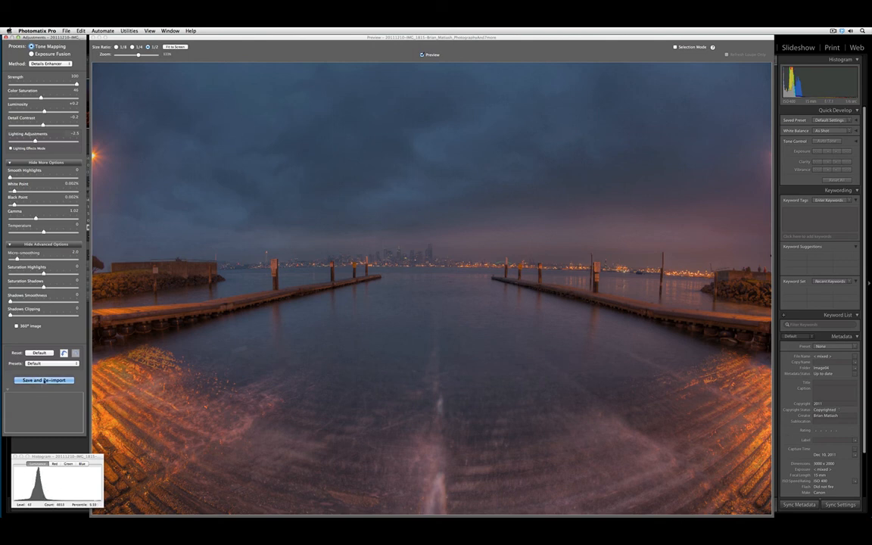
pyautogui.click(44, 380)
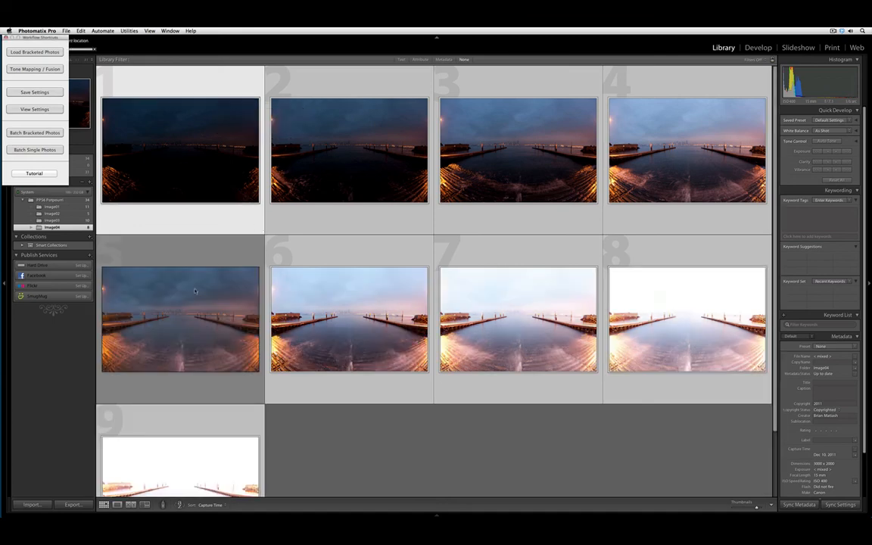
# - Compare the fourth harbour exposure side by side with the tone-mapped HDR image on a blacked-out screen, and return to the grid
pyautogui.click(200, 350)
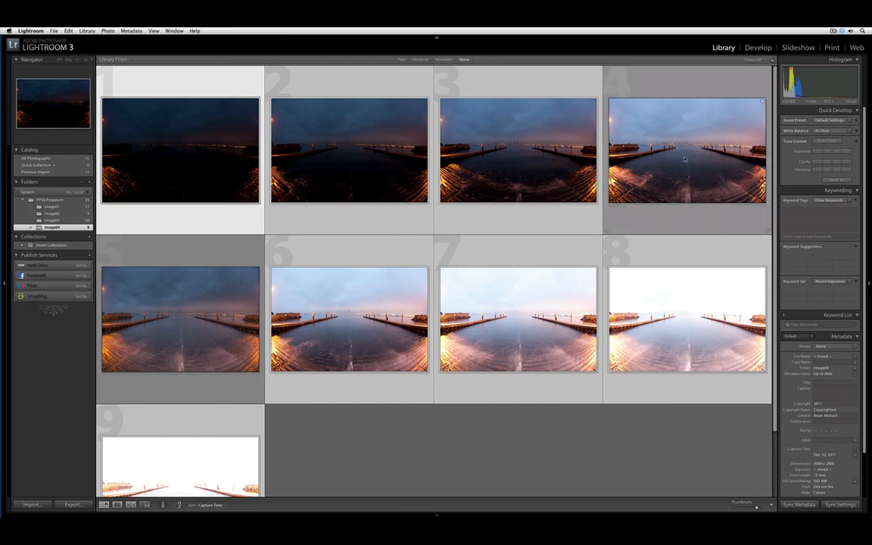
pyautogui.press('Down')
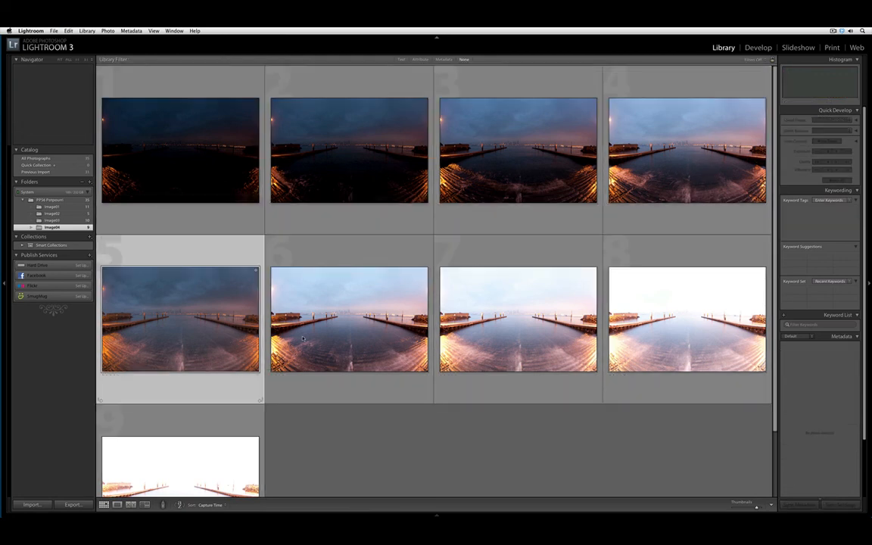
pyautogui.press('Left')
pyautogui.keyDown('super'); pyautogui.click(231, 329); pyautogui.keyUp('super')
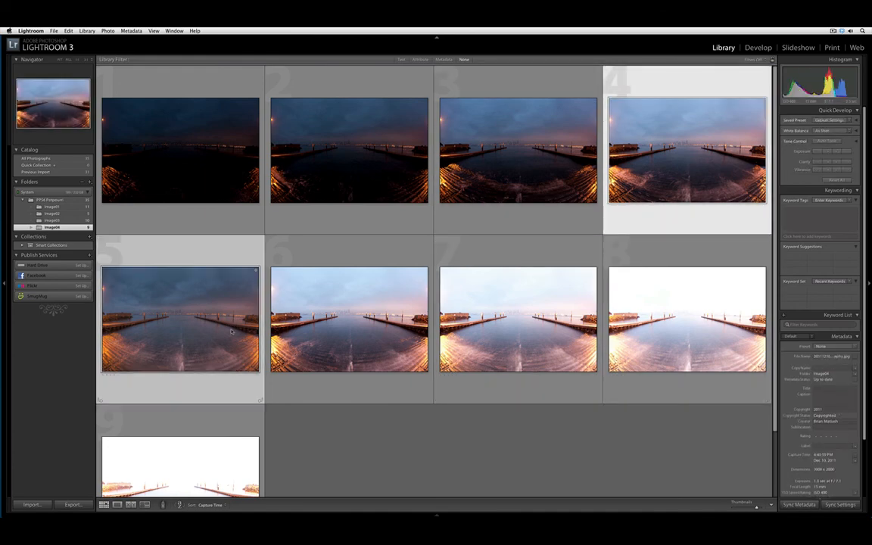
pyautogui.press('c')
pyautogui.hotkey('shift', 'Tab')
pyautogui.press('l')
pyautogui.press('l')
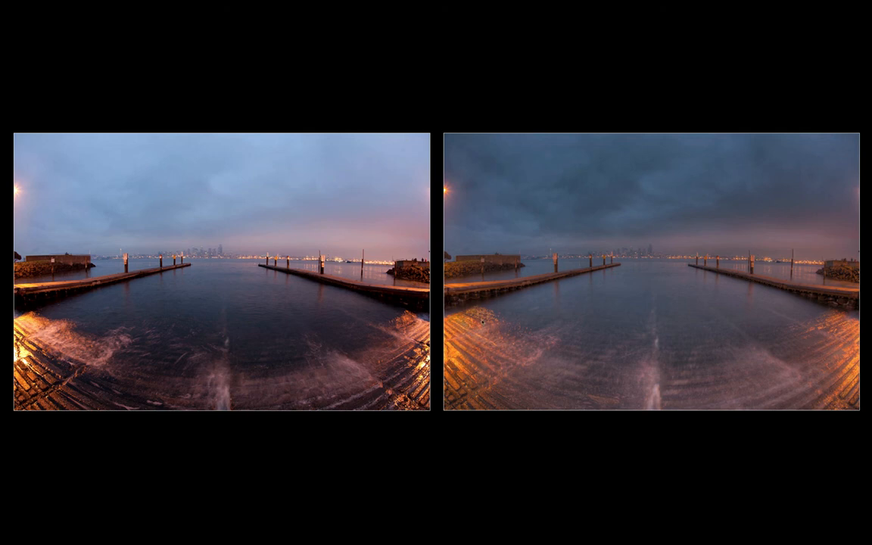
pyautogui.press('g')
pyautogui.press('n')
pyautogui.press('l')
pyautogui.press('g')
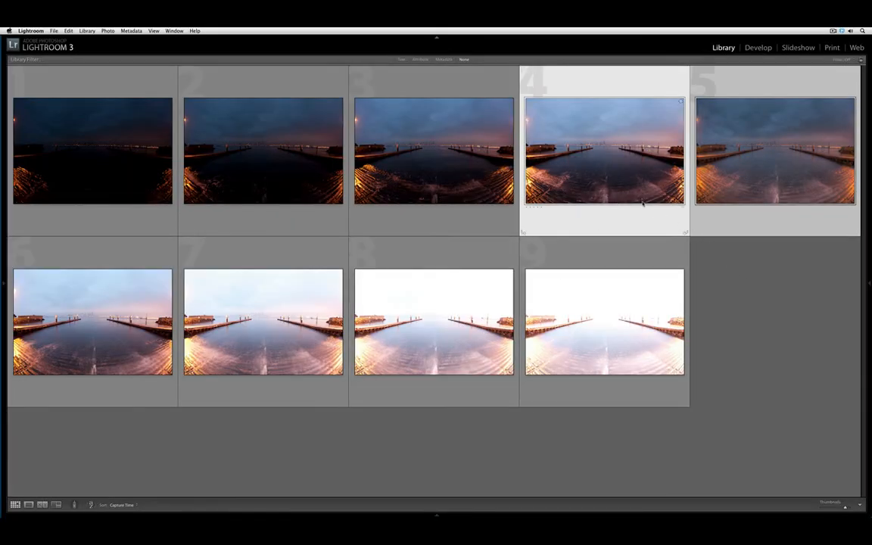
# - Select the fourth exposure and the HDR image and open both as layers in Perfect Photo Suite
pyautogui.click(735, 272)
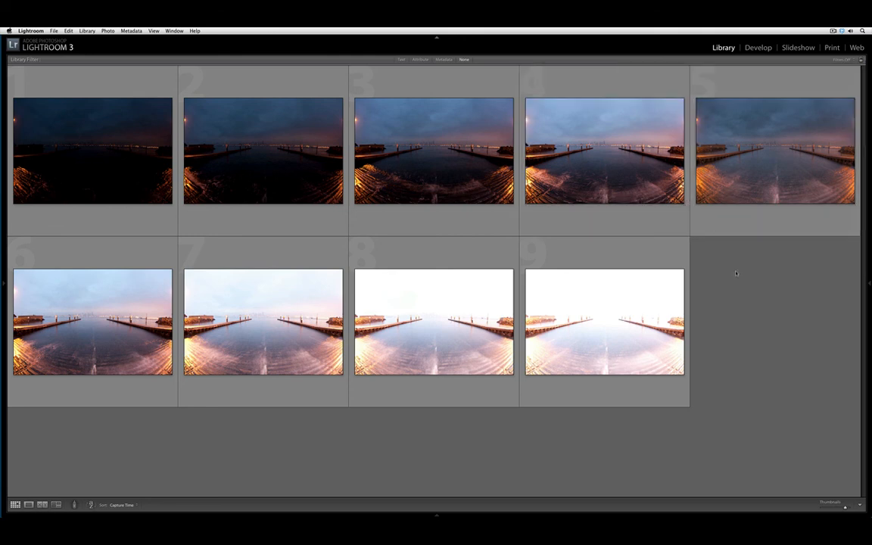
pyautogui.click(628, 169)
pyautogui.keyDown('shift'); pyautogui.click(719, 170); pyautogui.keyUp('shift')
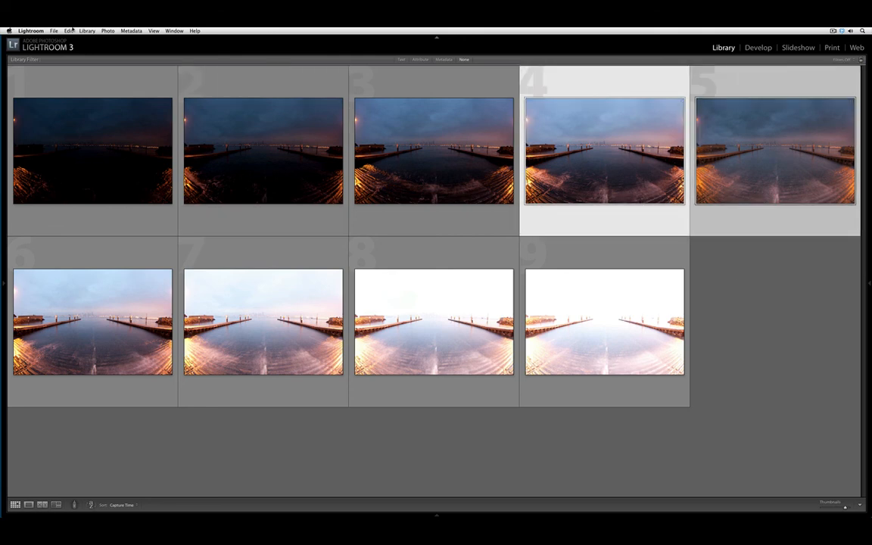
pyautogui.click(54, 30)
pyautogui.moveTo(87, 142)
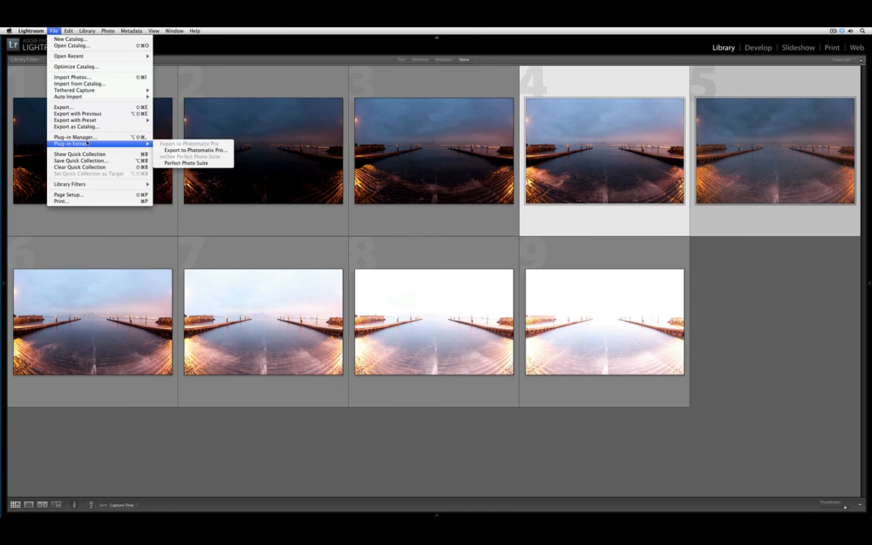
pyautogui.click(193, 150)
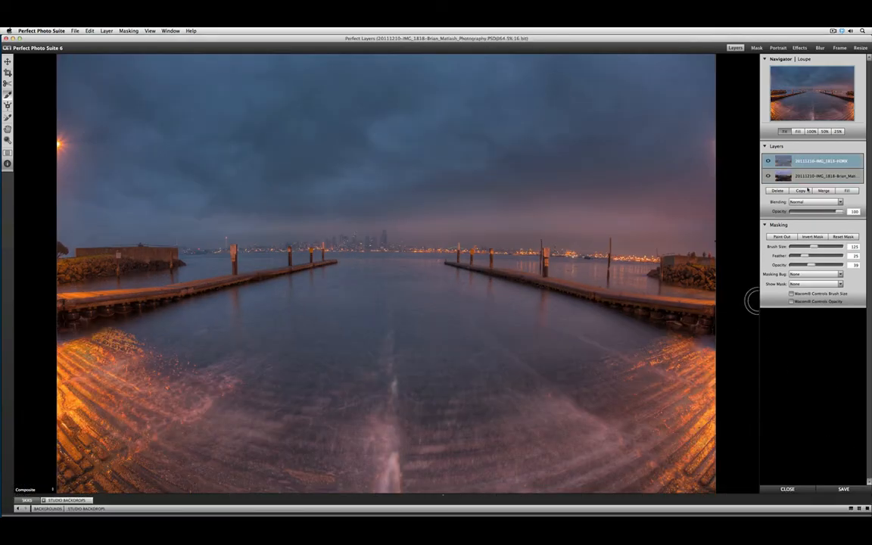
# - Compare the HDR layer with the original, and try painting out its lower-left stones with the masking brush at 38 opacity
pyautogui.click(767, 161)
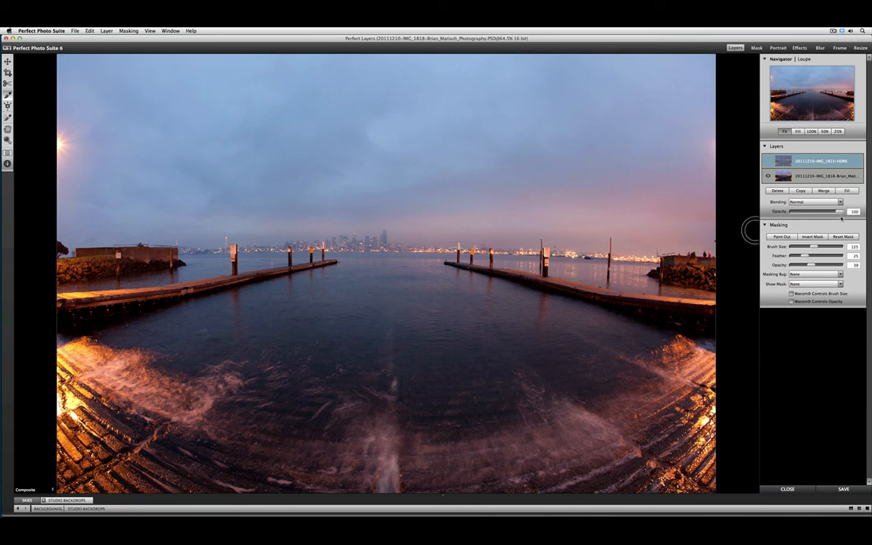
pyautogui.click(767, 160)
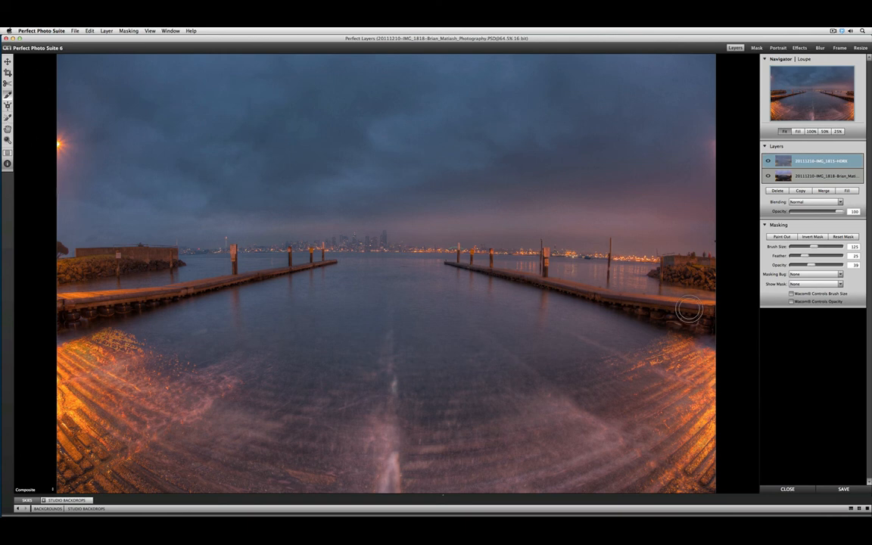
pyautogui.rightClick(603, 262)
pyautogui.click(708, 233)
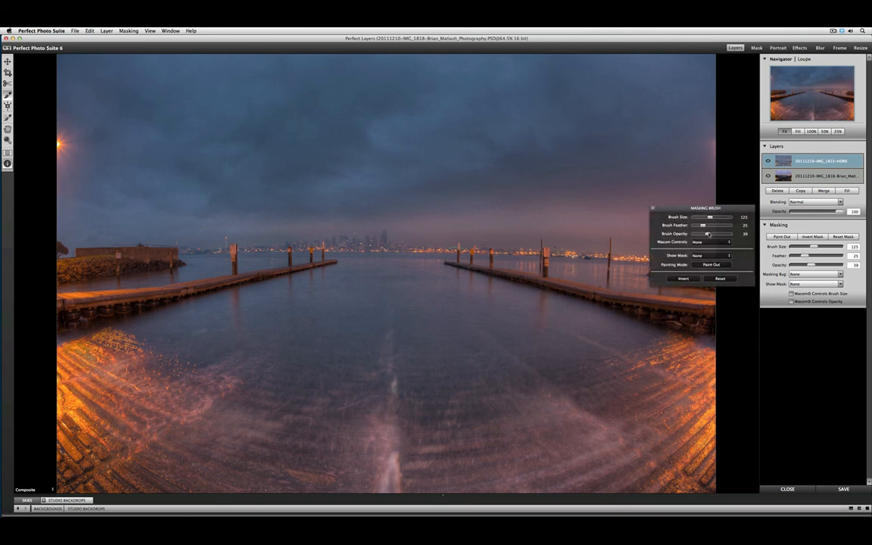
pyautogui.moveTo(104, 339); pyautogui.dragTo(125, 349)
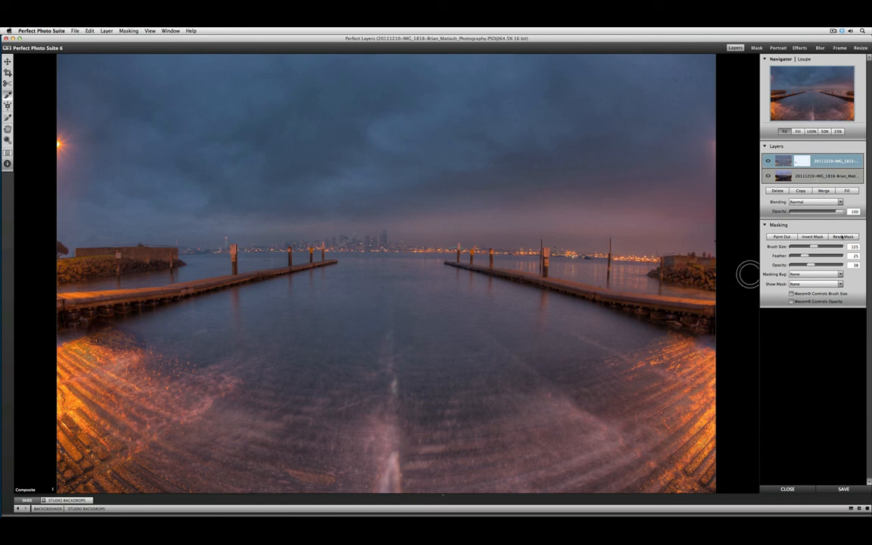
# - Reset the HDR layer's mask and delete the original exposure's layer beneath it
pyautogui.click(842, 237)
pyautogui.click(817, 176)
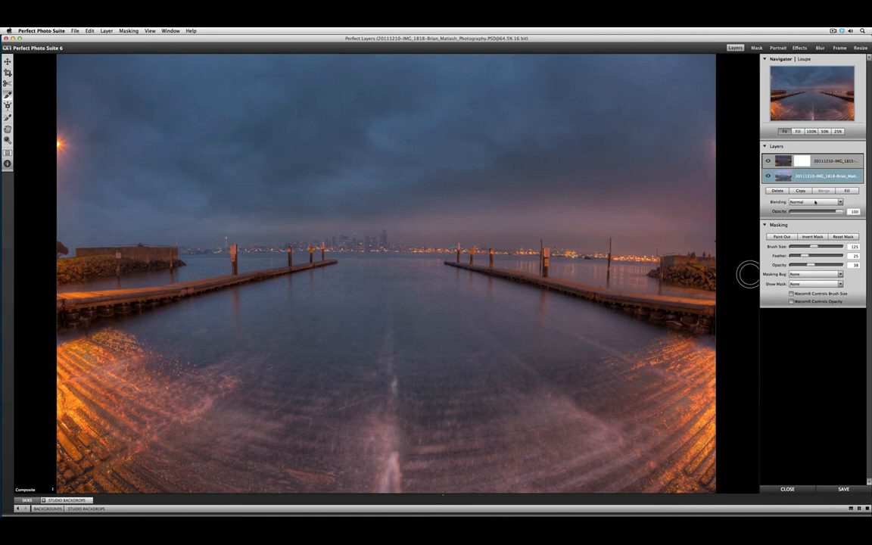
pyautogui.click(777, 191)
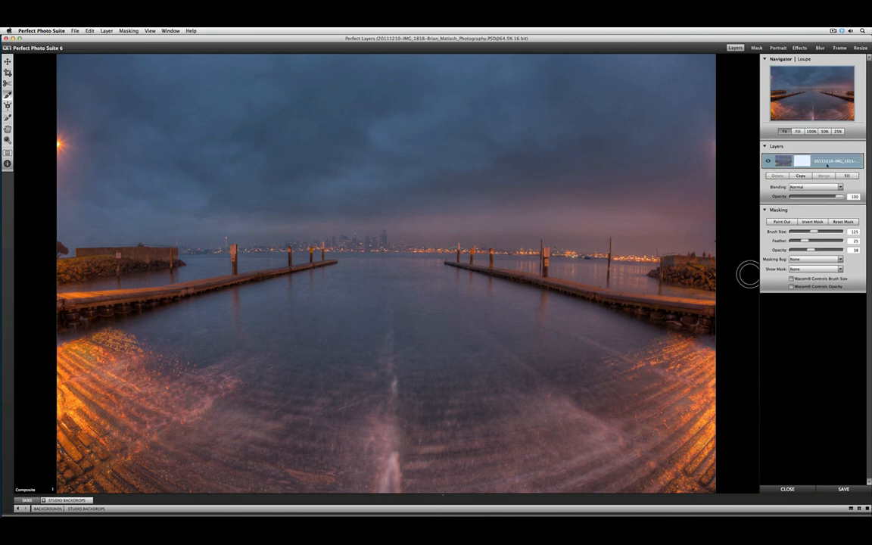
# - Open the HDR layer in Perfect Effects and apply the Arkham movie look at a strength of 26
pyautogui.click(799, 48)
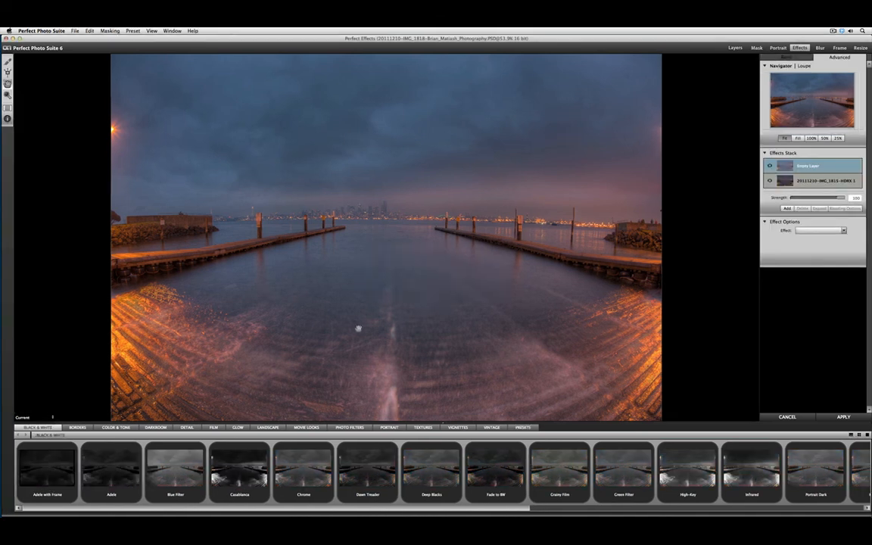
pyautogui.click(305, 427)
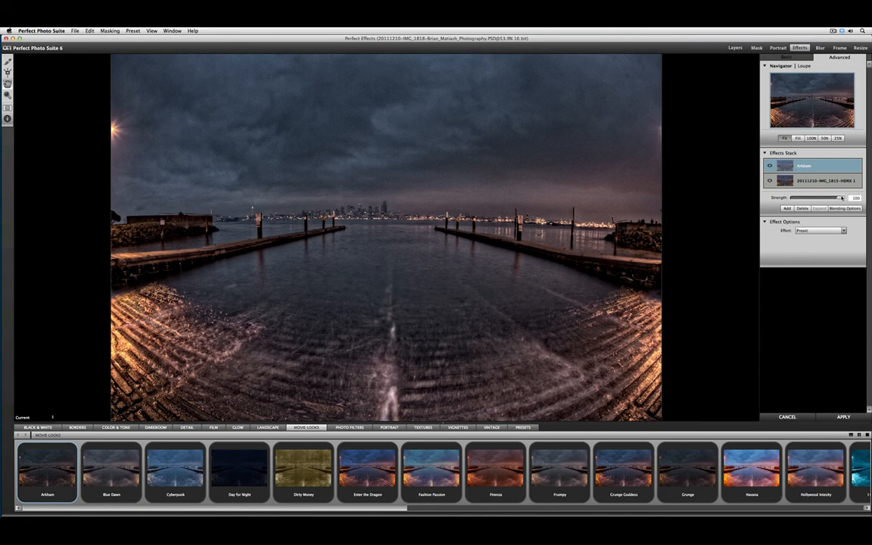
pyautogui.moveTo(801, 198); pyautogui.dragTo(806, 198)
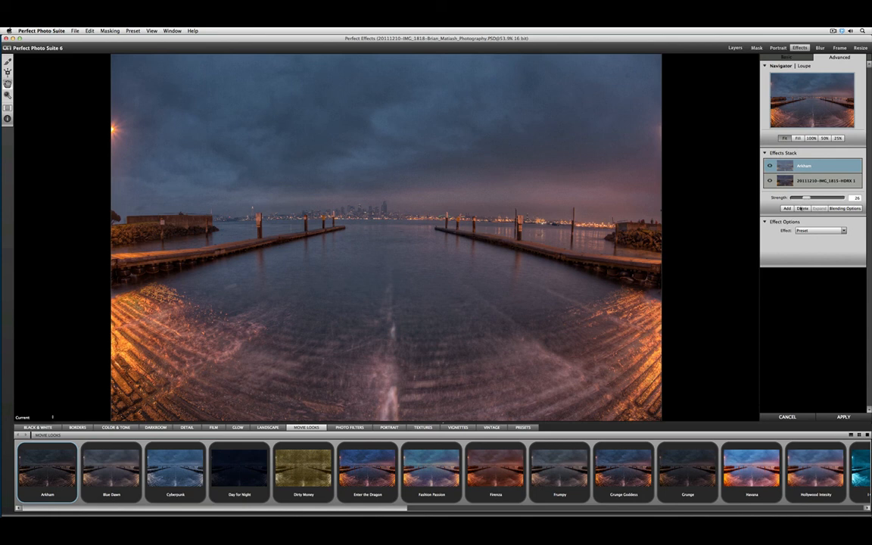
# - Add the Frumpy movie look on a new effect layer, blended in Softlight mode at a strength of 76
pyautogui.click(787, 208)
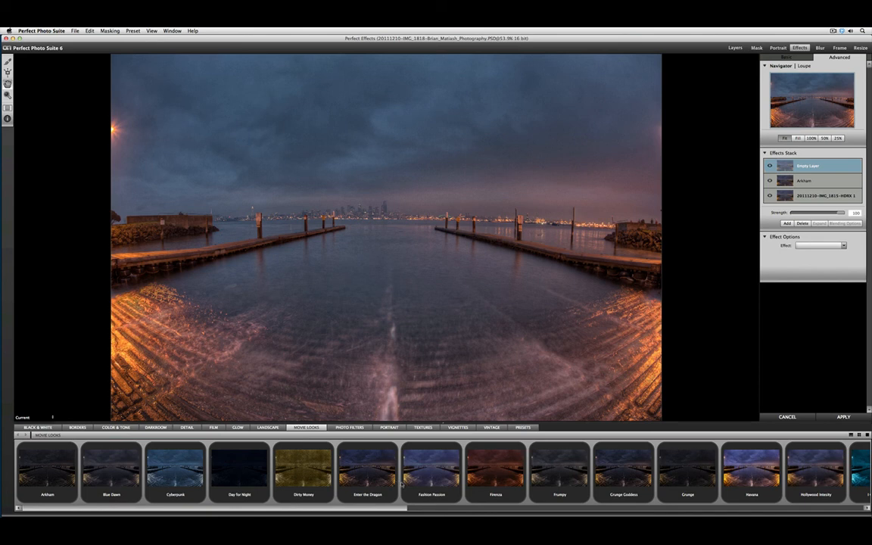
pyautogui.click(557, 472)
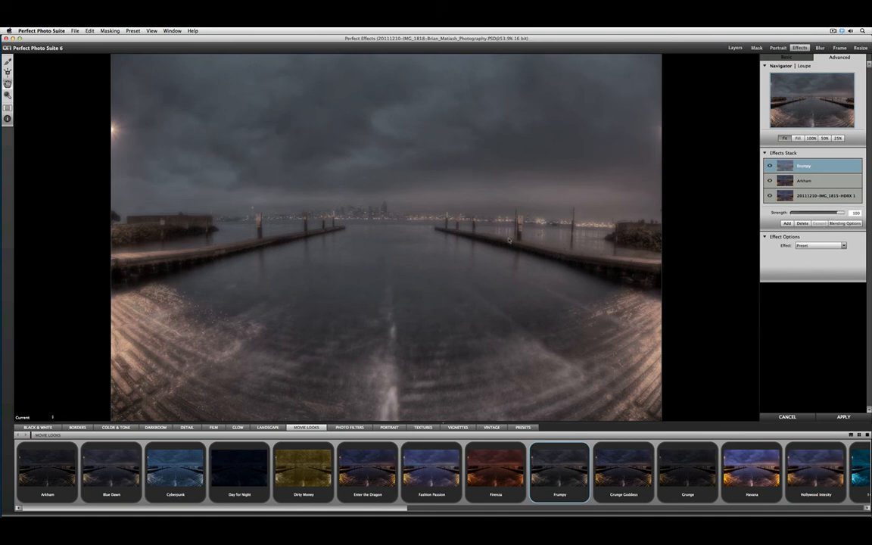
pyautogui.click(838, 224)
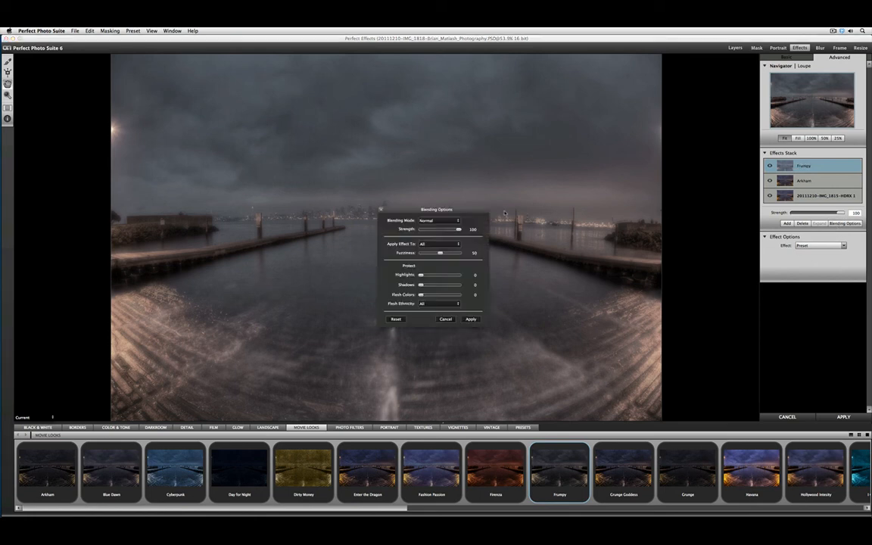
pyautogui.moveTo(432, 209); pyautogui.dragTo(665, 176)
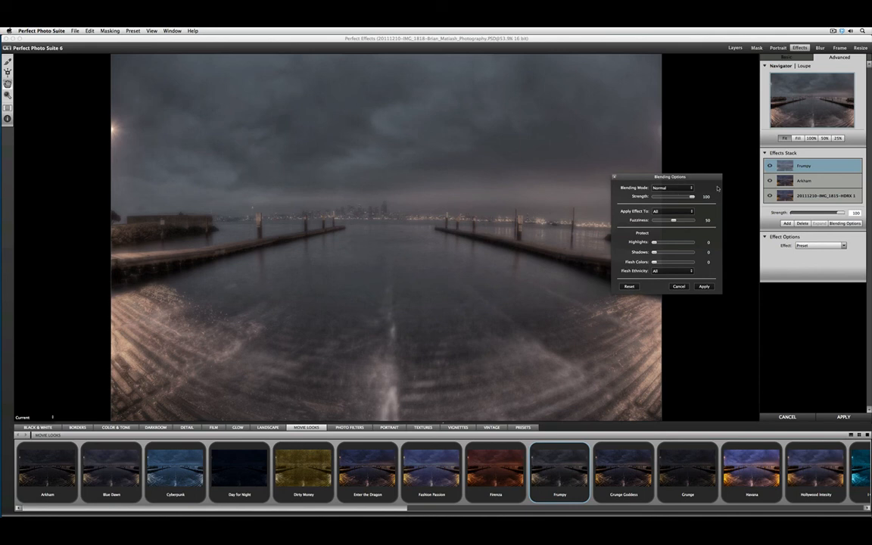
pyautogui.click(690, 187)
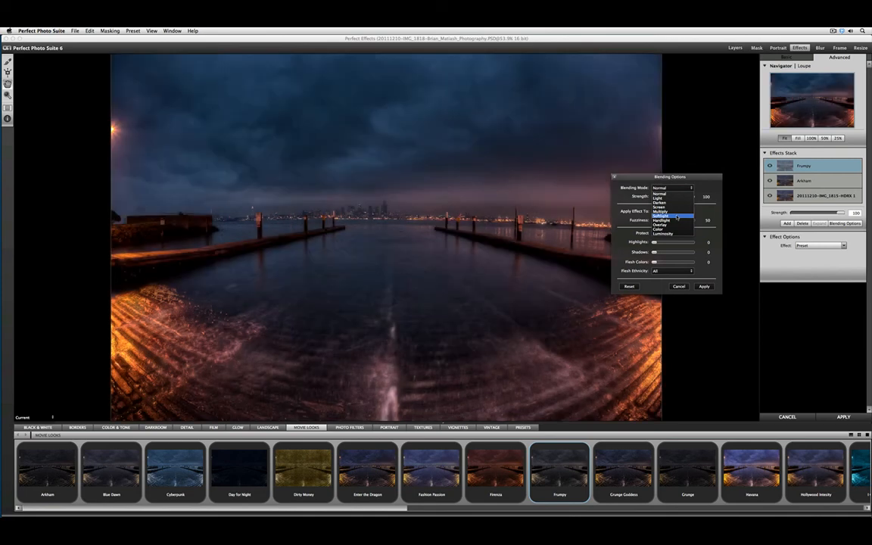
pyautogui.click(676, 213)
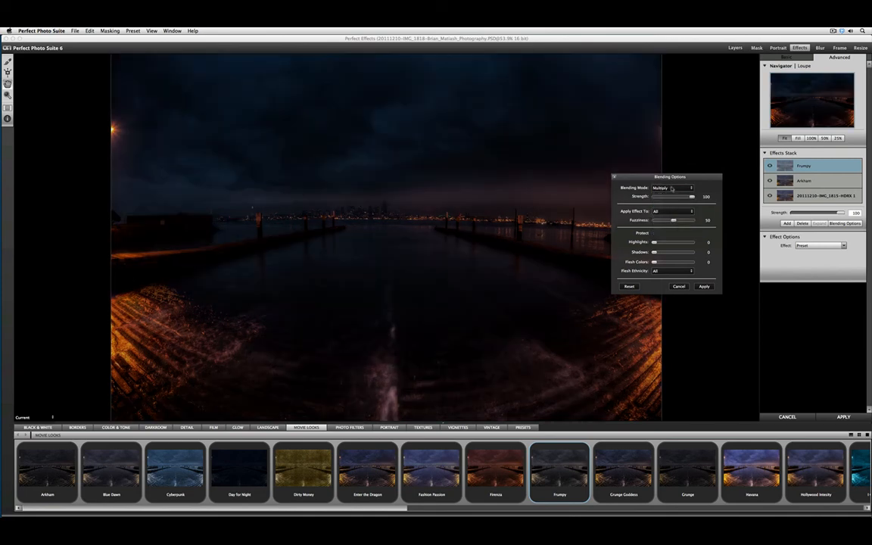
pyautogui.click(670, 187)
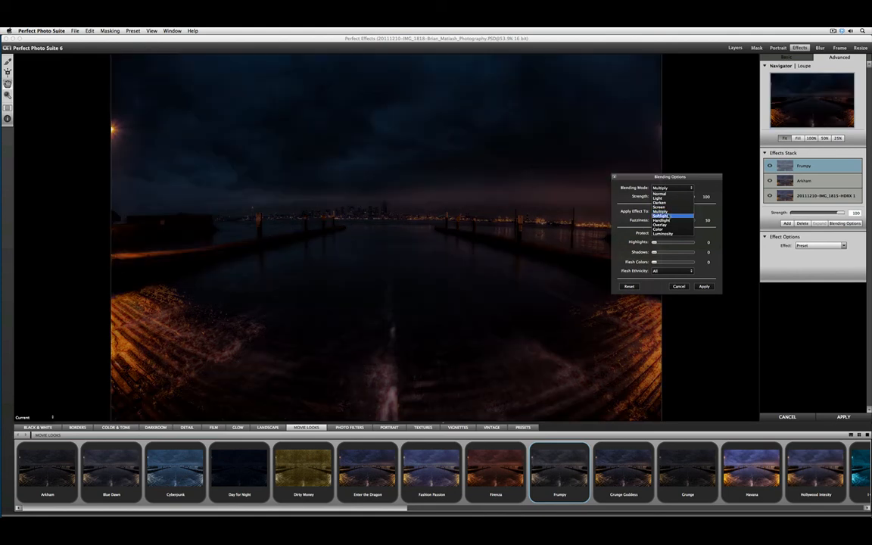
pyautogui.click(668, 213)
pyautogui.moveTo(653, 177); pyautogui.dragTo(728, 182)
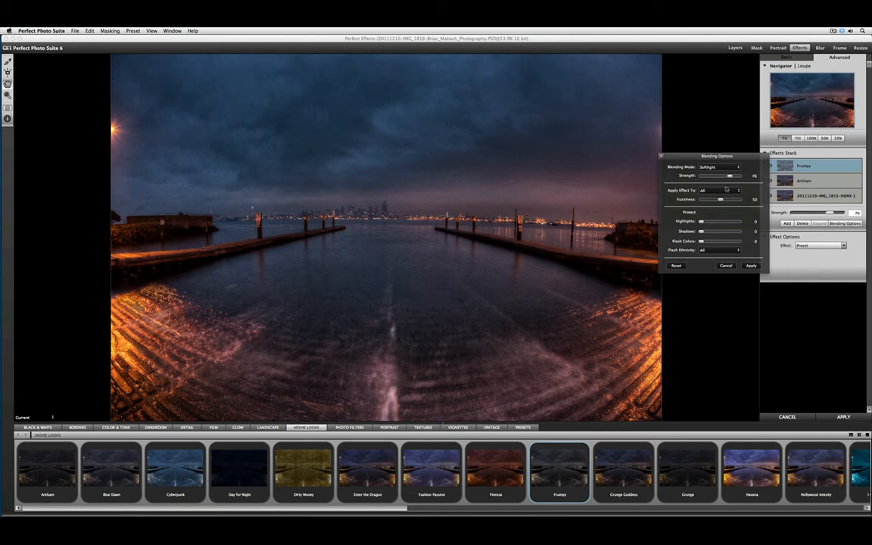
pyautogui.click(751, 265)
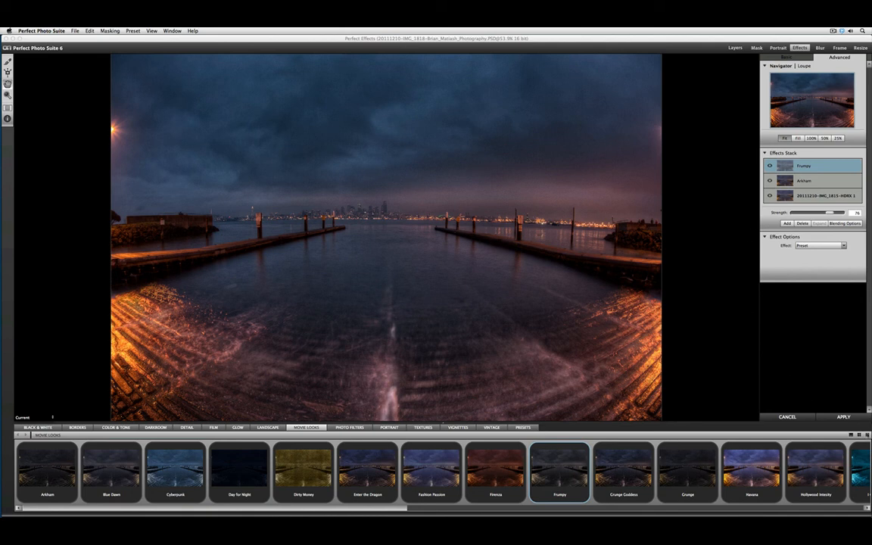
# - Check the image with and without the stacked effects in an enlarged preview, and apply them
pyautogui.click(867, 434)
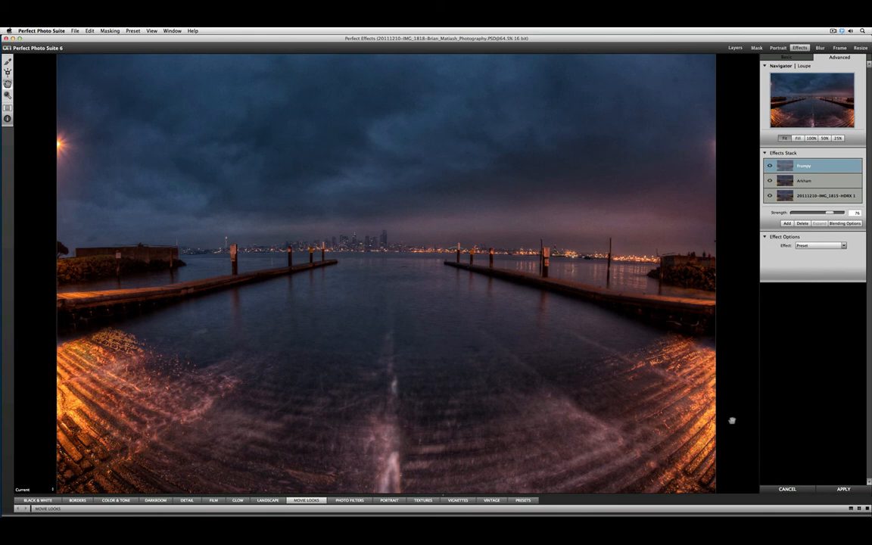
pyautogui.press('super+p')
pyautogui.press('super+p')
pyautogui.press('super+p')
pyautogui.click(836, 491)
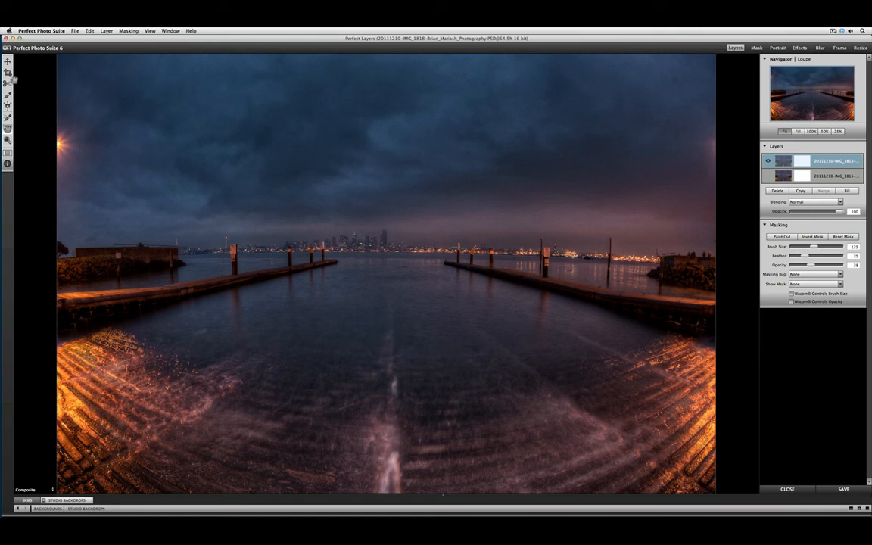
# - Crop the image inward from the top and both sides to remove the lamp flare at its left edge, and save the layered file
pyautogui.click(7, 69)
pyautogui.moveTo(94, 98); pyautogui.dragTo(700, 492)
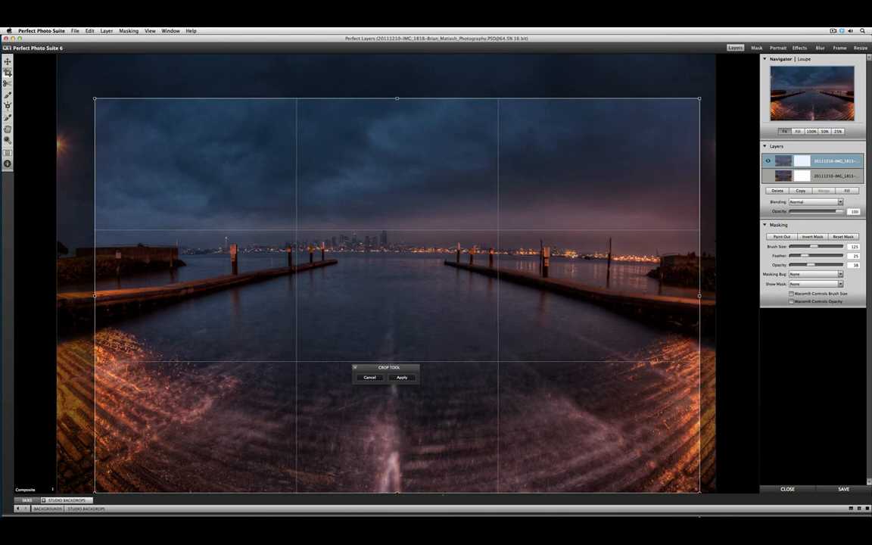
pyautogui.click(400, 377)
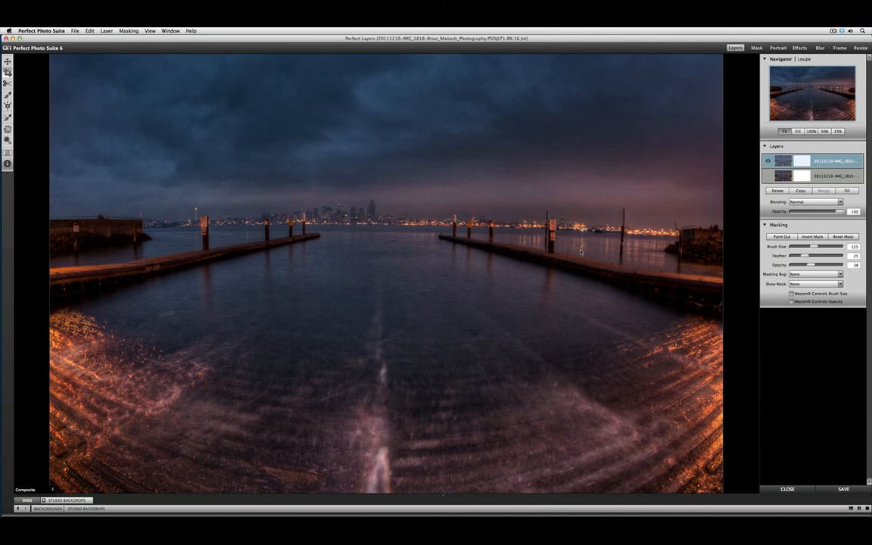
pyautogui.click(829, 489)
pyautogui.click(6, 37)
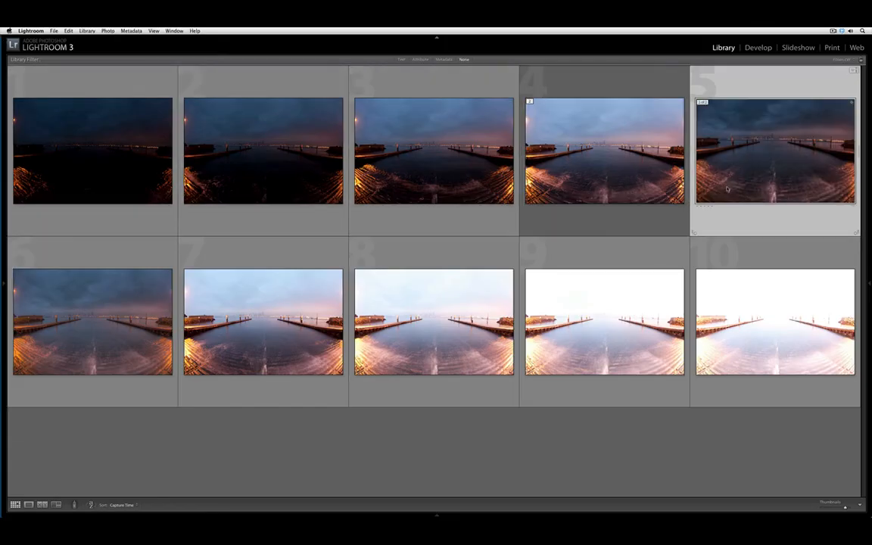
# - View the finished PSD enlarged in Lightroom against a blacked-out surround, and bring the normal interface back
pyautogui.doubleClick(715, 188)
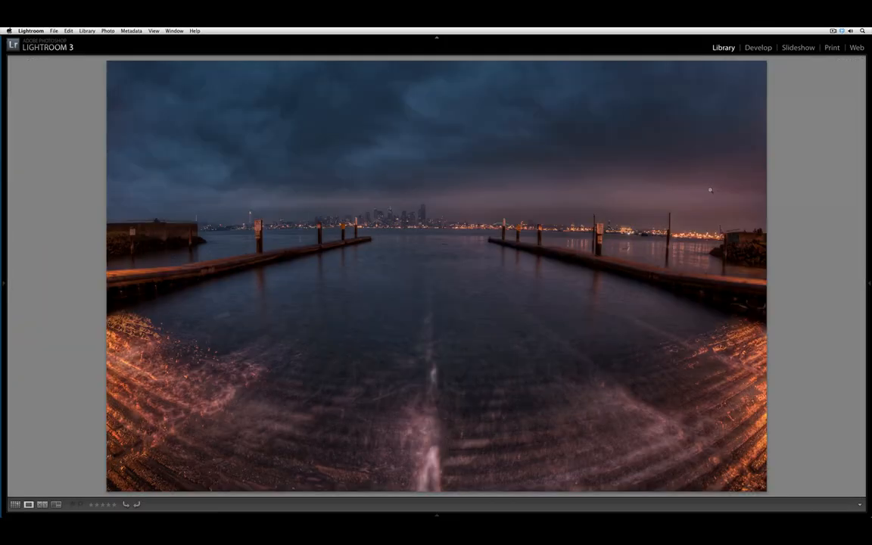
pyautogui.press('l')
pyautogui.press('l')
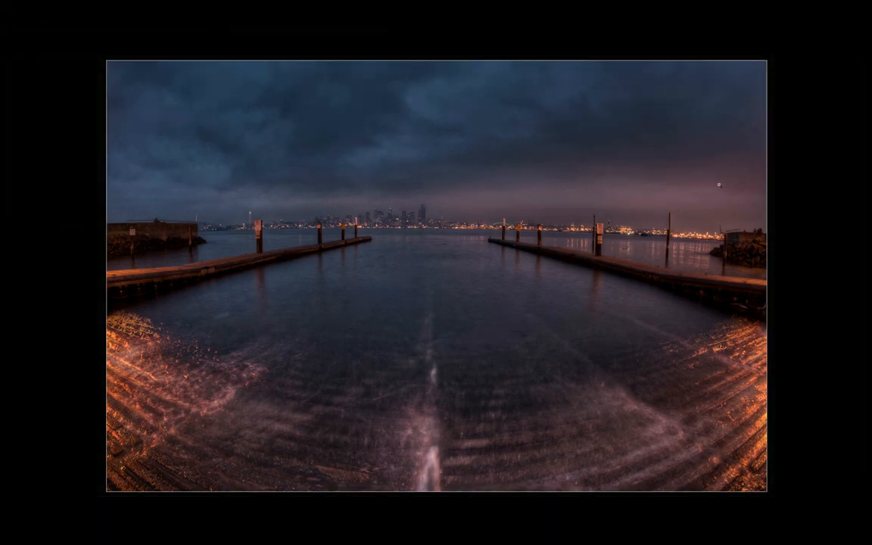
pyautogui.press('l')
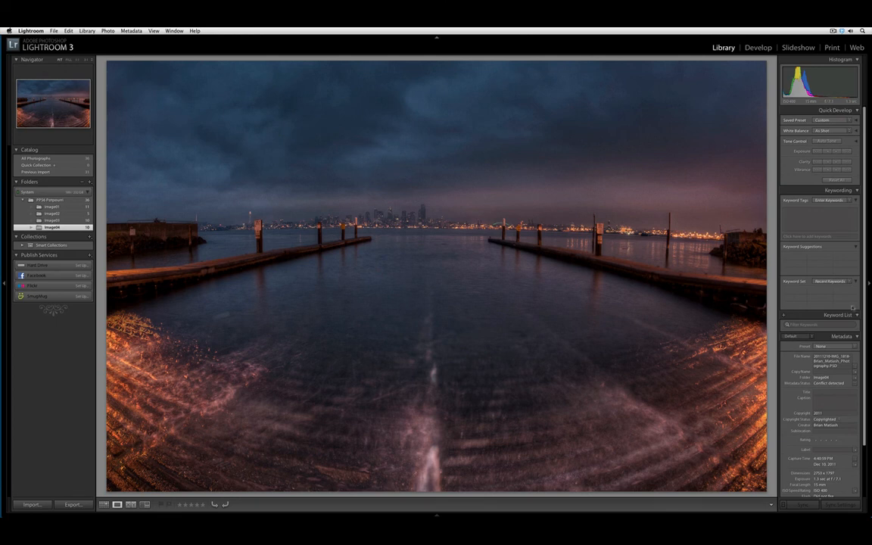
pyautogui.press('F8')
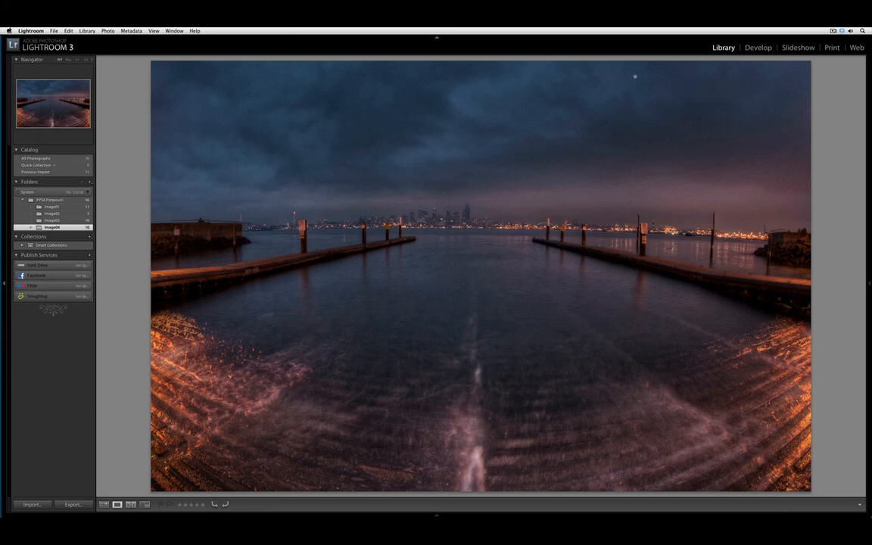
# - Look through the Develop adjustments for the finished PSD, from Tone Curve and HSL down to Effects and Camera Calibration
pyautogui.press('d')
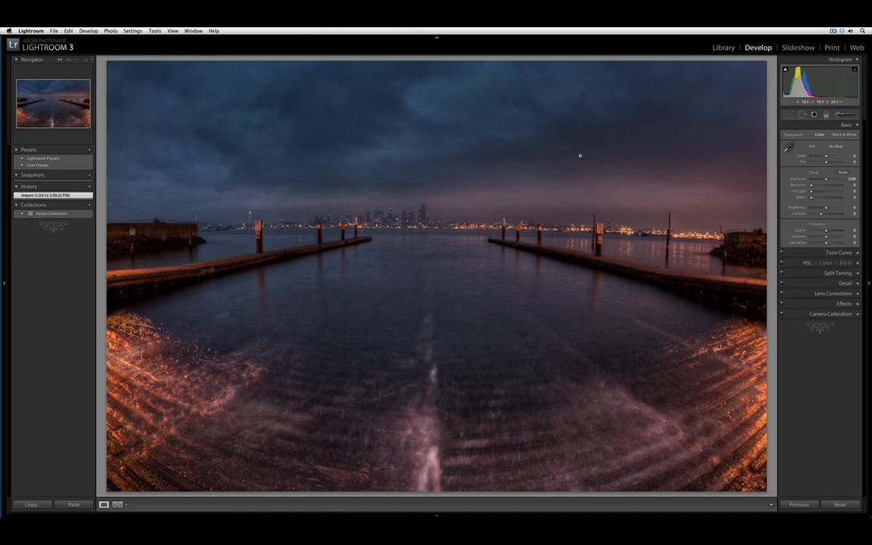
pyautogui.click(856, 253)
pyautogui.click(856, 375)
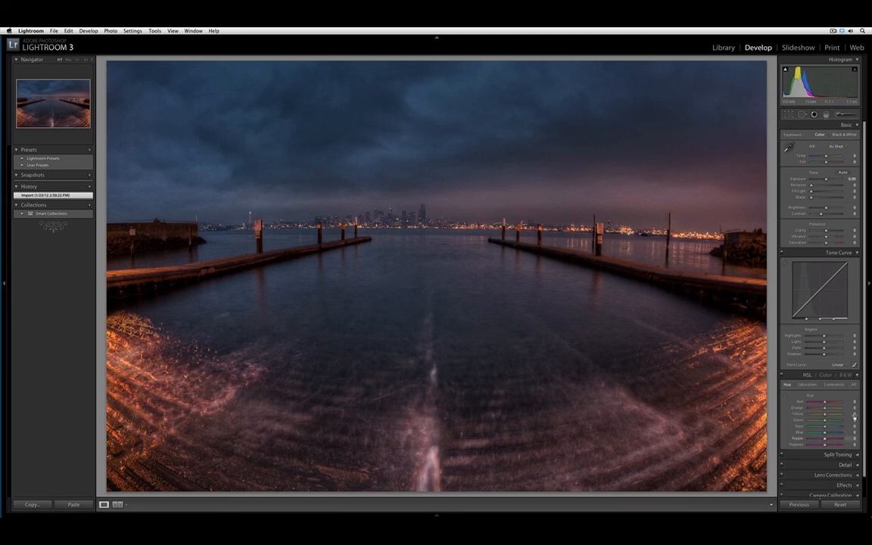
pyautogui.moveTo(865, 366); pyautogui.dragTo(865, 470)
pyautogui.click(855, 434)
pyautogui.moveTo(865, 424); pyautogui.dragTo(865, 465)
pyautogui.click(857, 446)
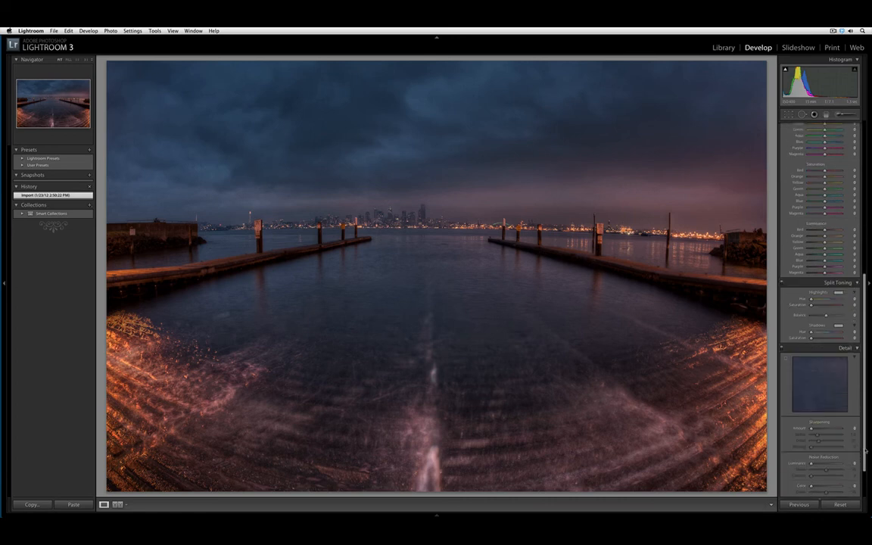
pyautogui.scroll(-3, 859, 447)
pyautogui.click(858, 454)
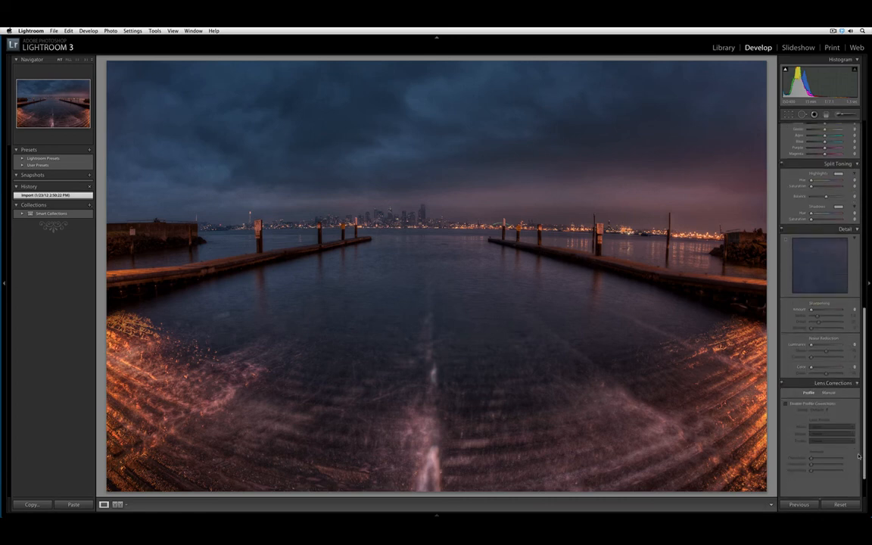
pyautogui.scroll(-6, 857, 462)
pyautogui.click(857, 465)
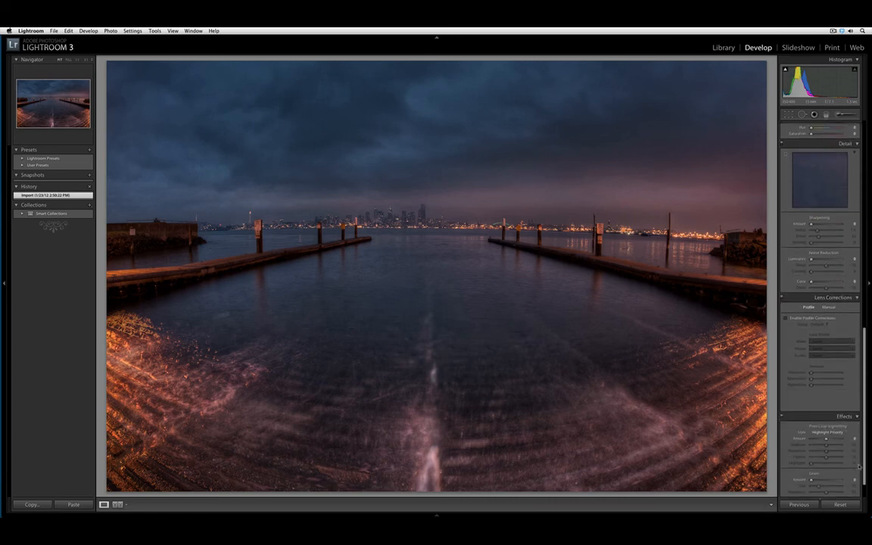
pyautogui.scroll(-1, 860, 484)
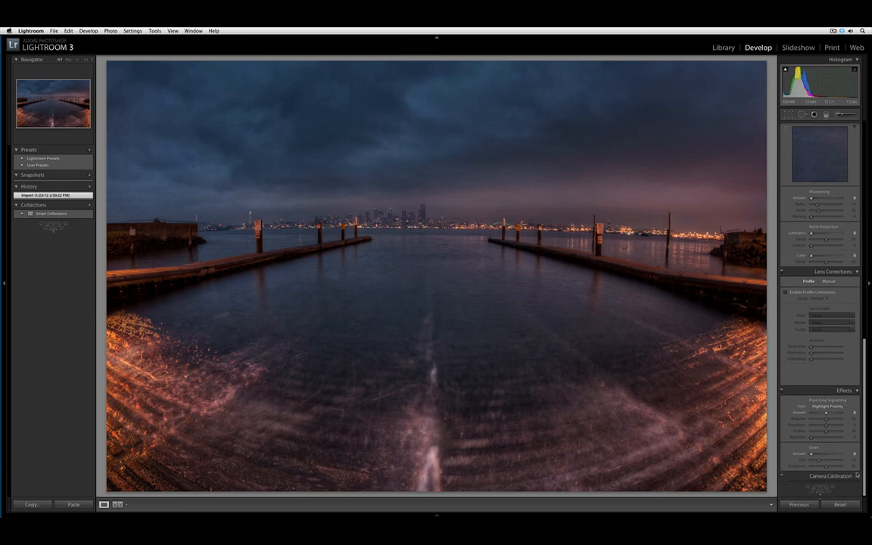
pyautogui.click(858, 475)
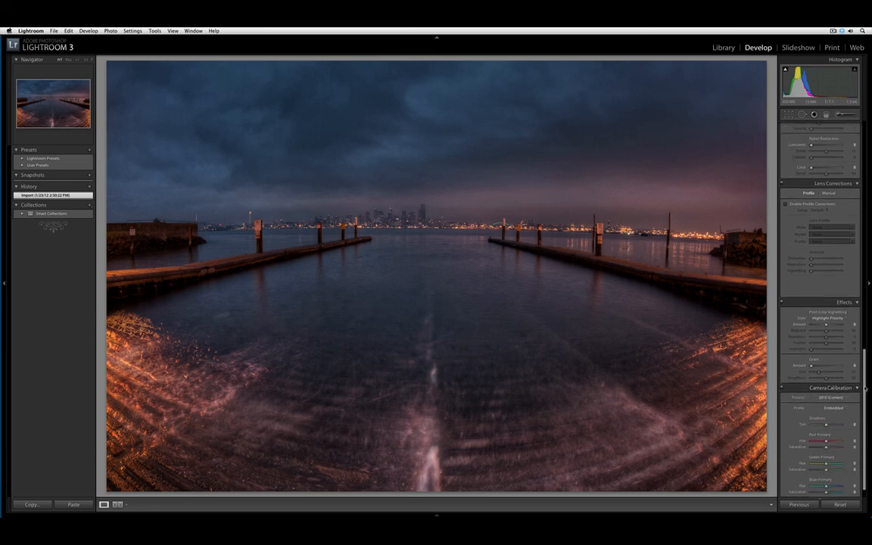
pyautogui.scroll(2, 865, 388)
# - Create a virtual copy of the finished PSD in the Library
pyautogui.press('g')
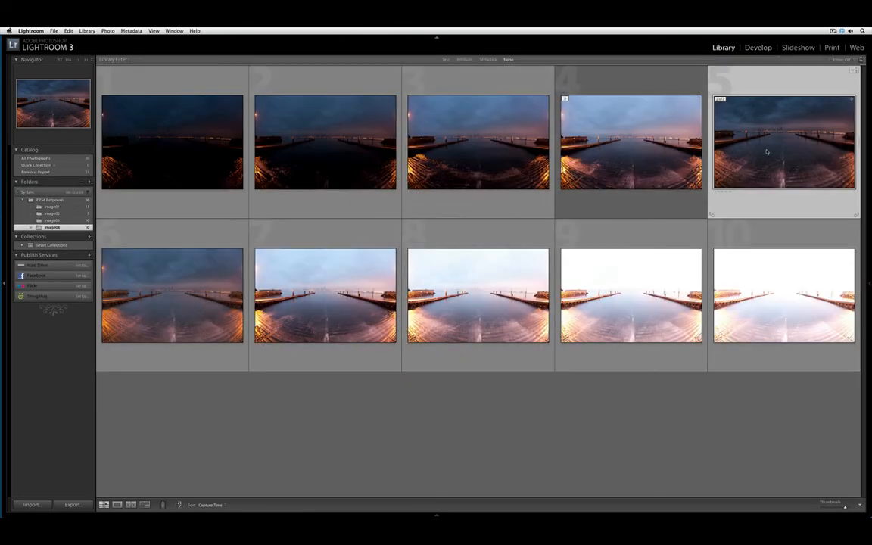
pyautogui.click(108, 31)
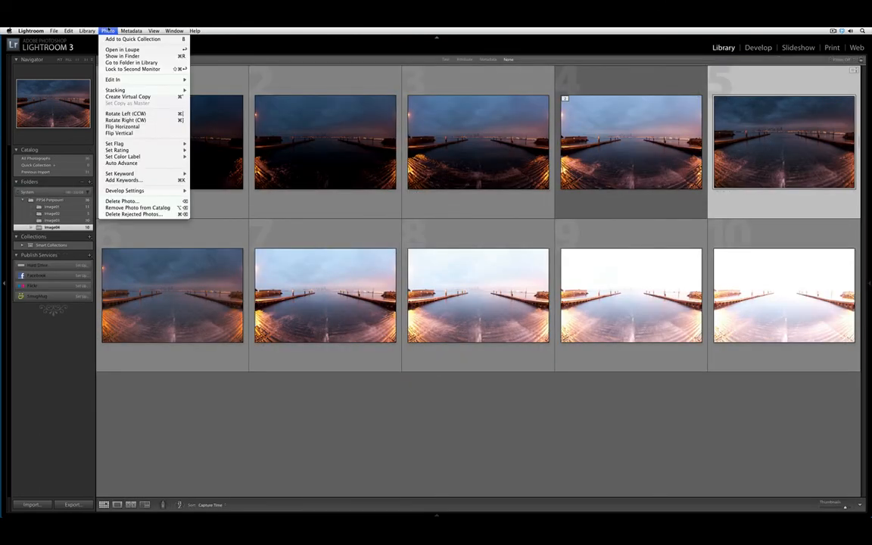
pyautogui.click(165, 97)
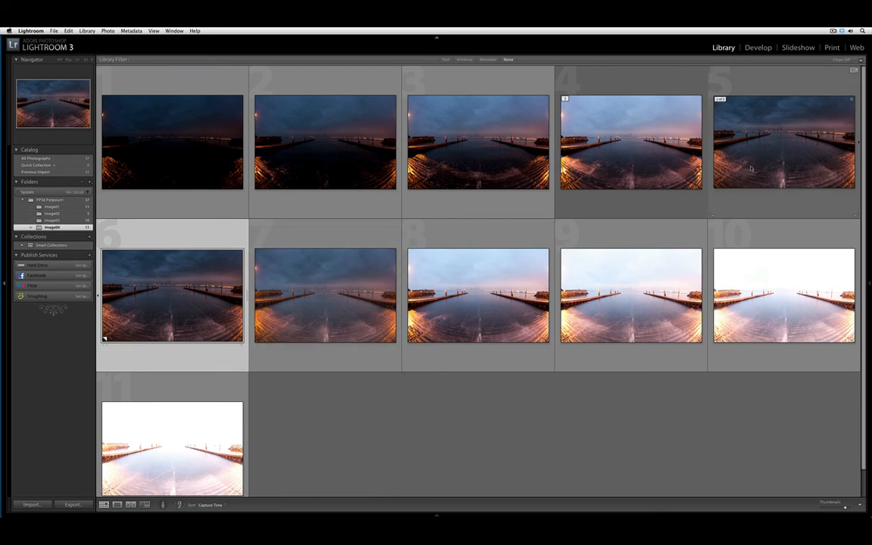
# - Reduce noise in the virtual copy with Luminance at 43 and Color at 30, checking the sky at closer zoom
pyautogui.doubleClick(182, 295)
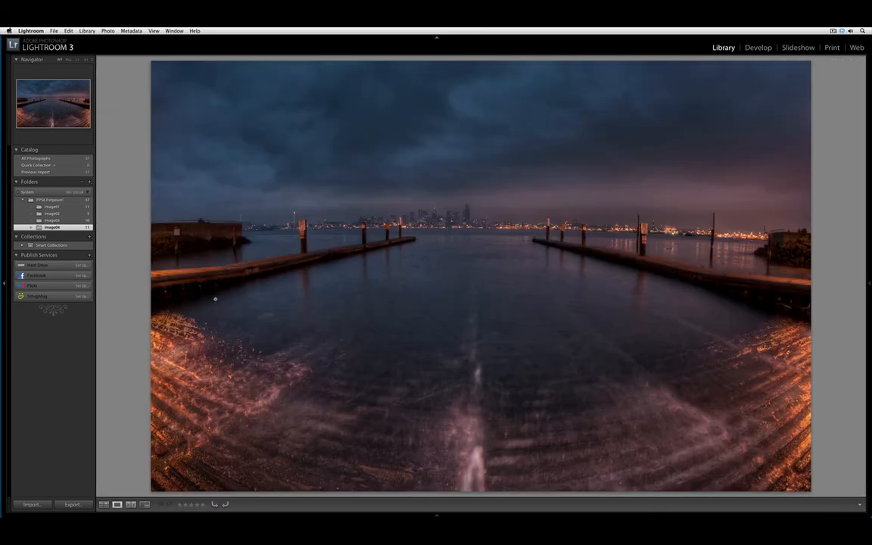
pyautogui.click(758, 47)
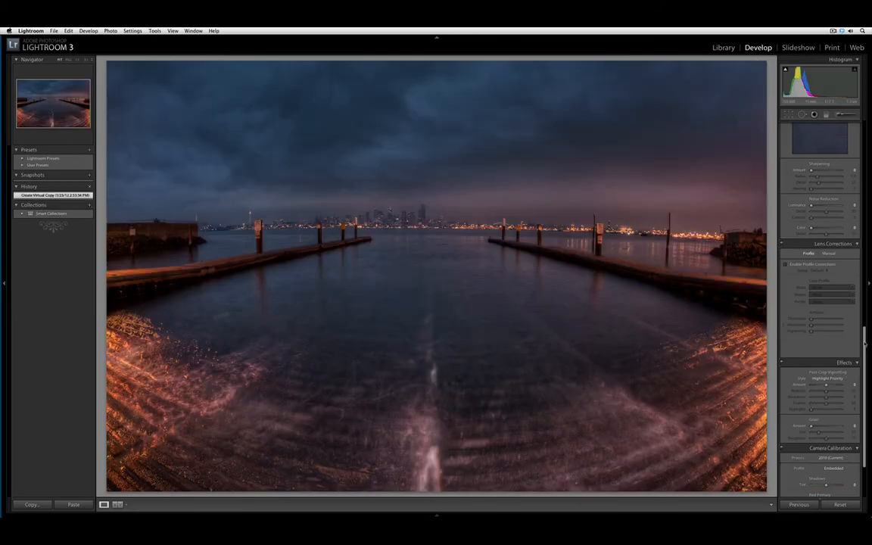
pyautogui.scroll(5, 820, 302)
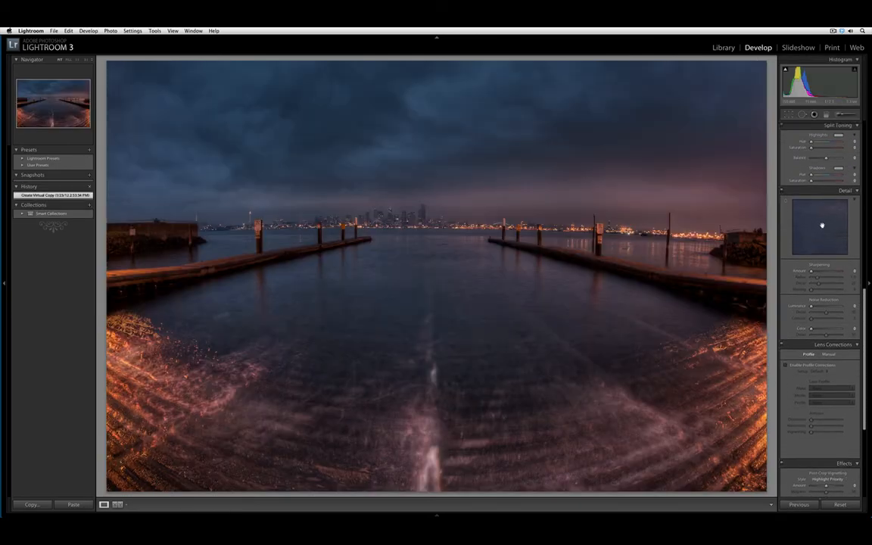
pyautogui.click(503, 145)
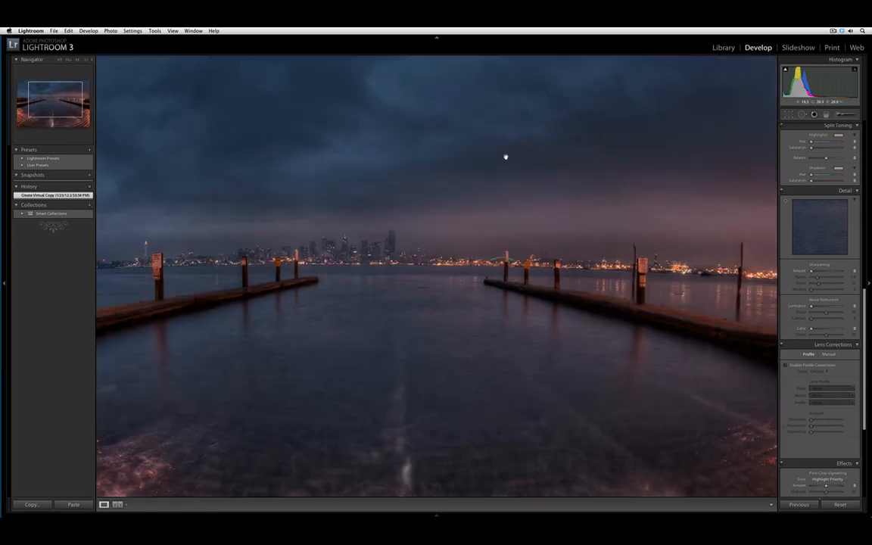
pyautogui.moveTo(494, 181); pyautogui.dragTo(466, 253)
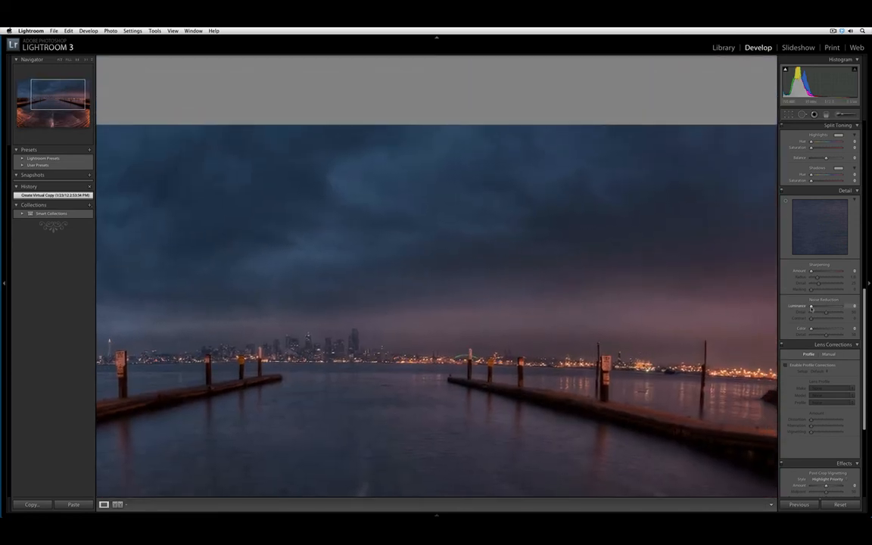
pyautogui.moveTo(810, 308); pyautogui.dragTo(824, 311)
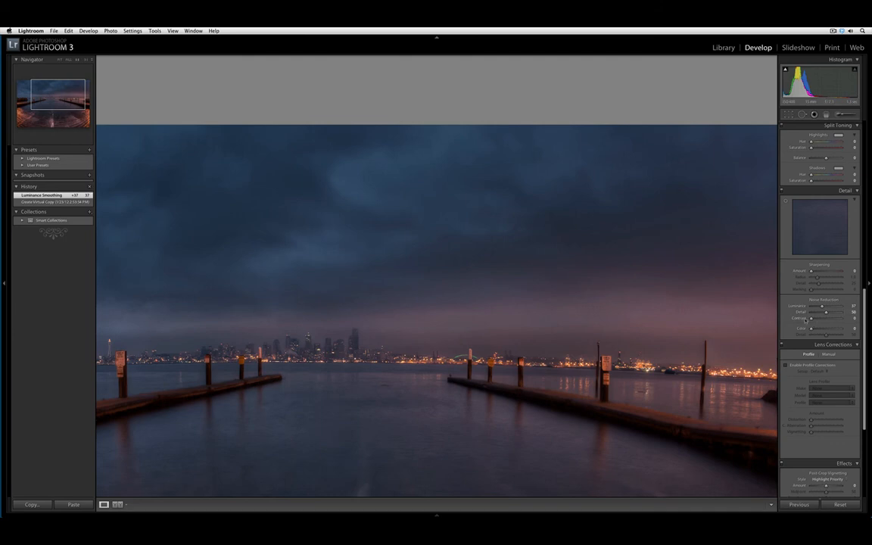
pyautogui.moveTo(812, 330); pyautogui.dragTo(826, 306)
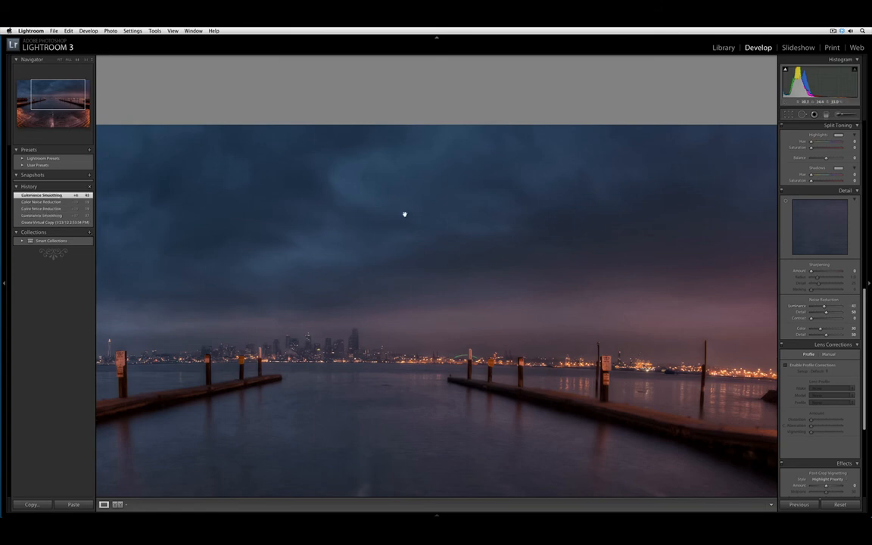
pyautogui.click(350, 231)
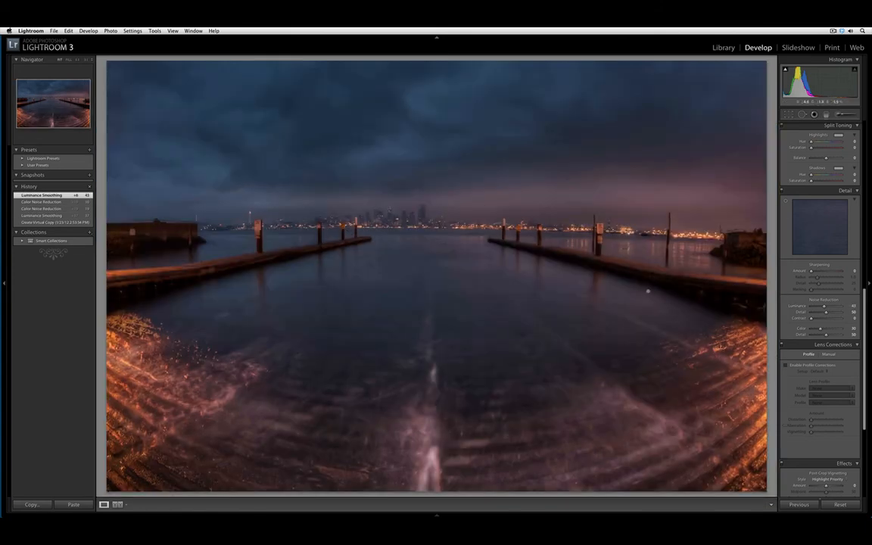
# - Select the finished PSD together with its noise-reduced virtual copy and send both to Perfect Layers
pyautogui.press('g')
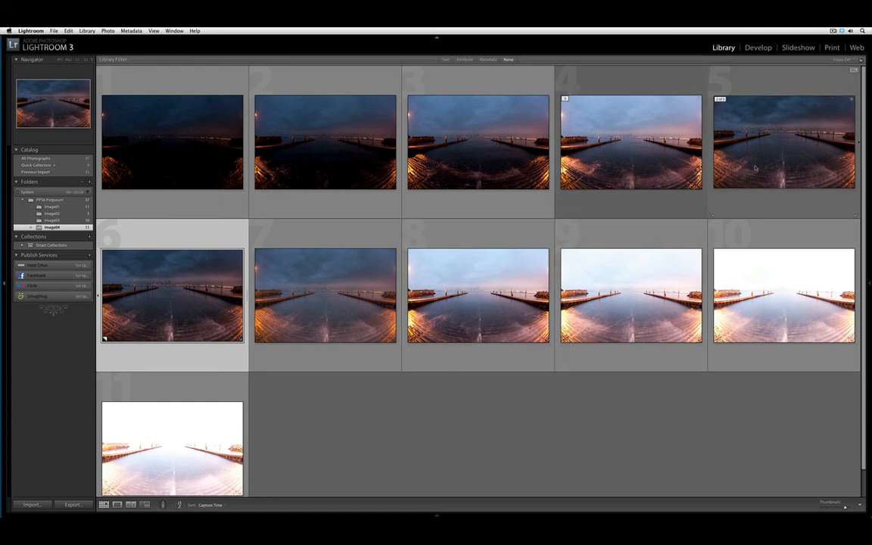
pyautogui.keyDown('super'); pyautogui.click(716, 100); pyautogui.keyUp('super')
pyautogui.click(54, 31)
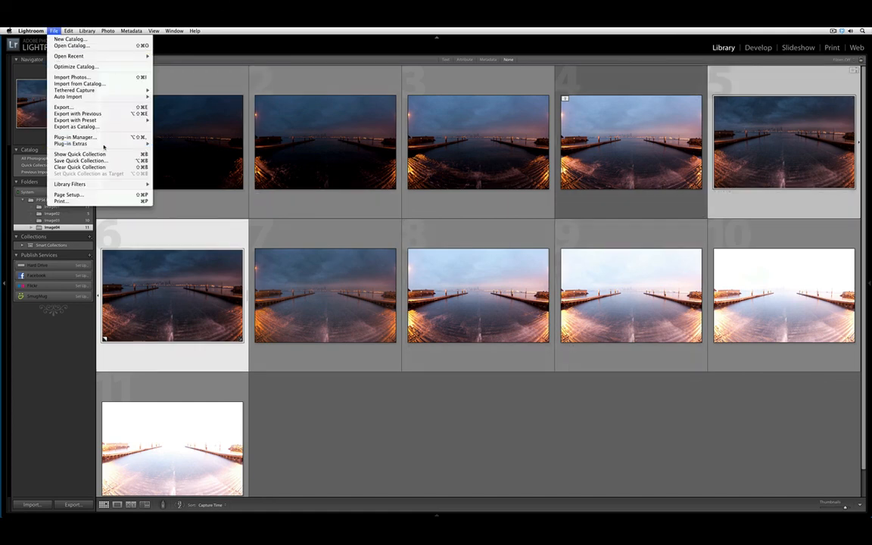
pyautogui.moveTo(104, 144)
pyautogui.click(178, 147)
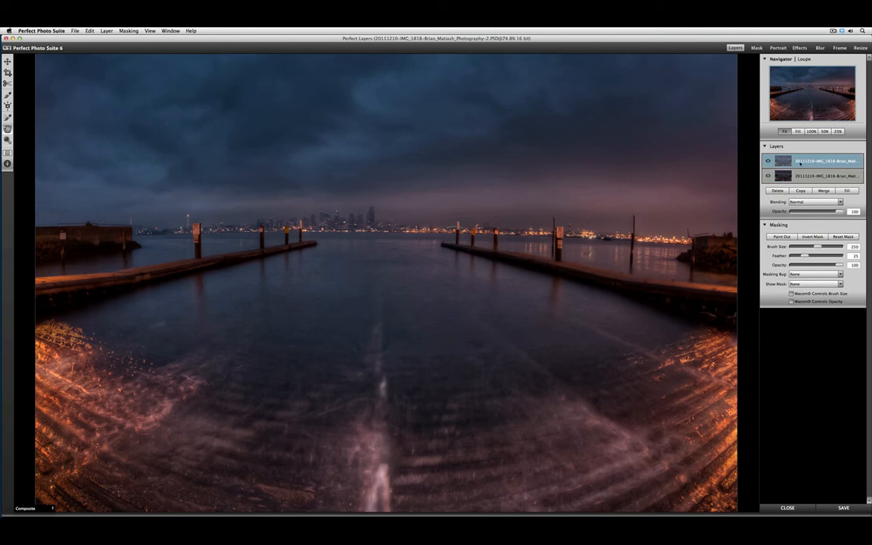
# - Rename the top layer as Noise Reduction
pyautogui.doubleClick(800, 162)
pyautogui.write('N')
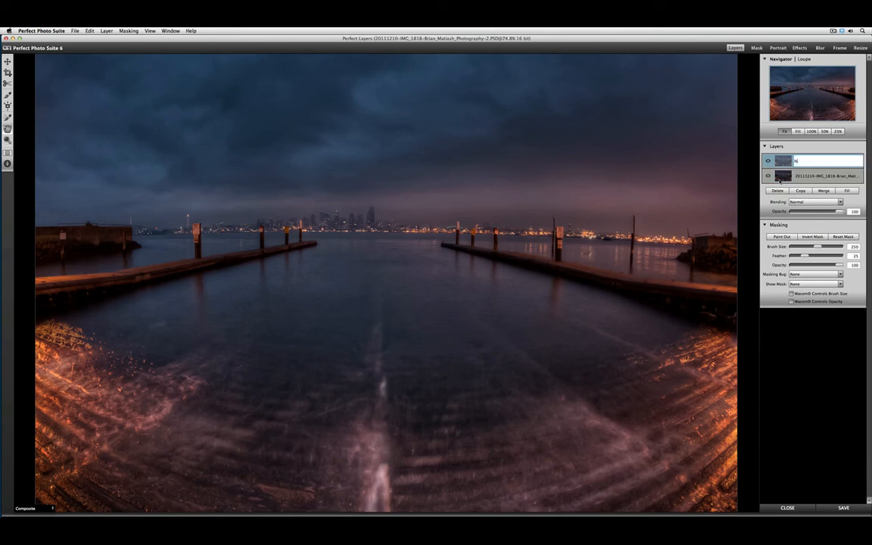
pyautogui.write('oise Reduction')
pyautogui.press('Return')
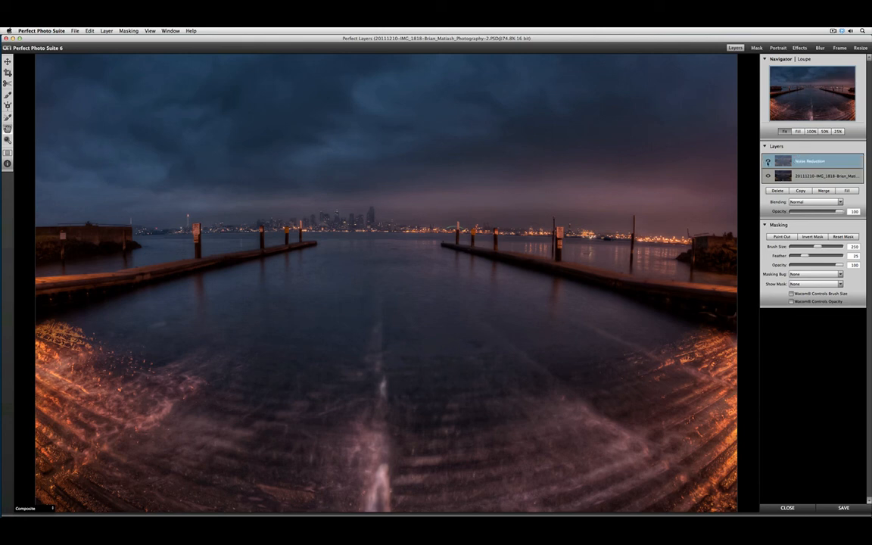
# - Compare the image with and without the Noise Reduction layer, and move the other layer above it
pyautogui.click(767, 162)
pyautogui.click(796, 179)
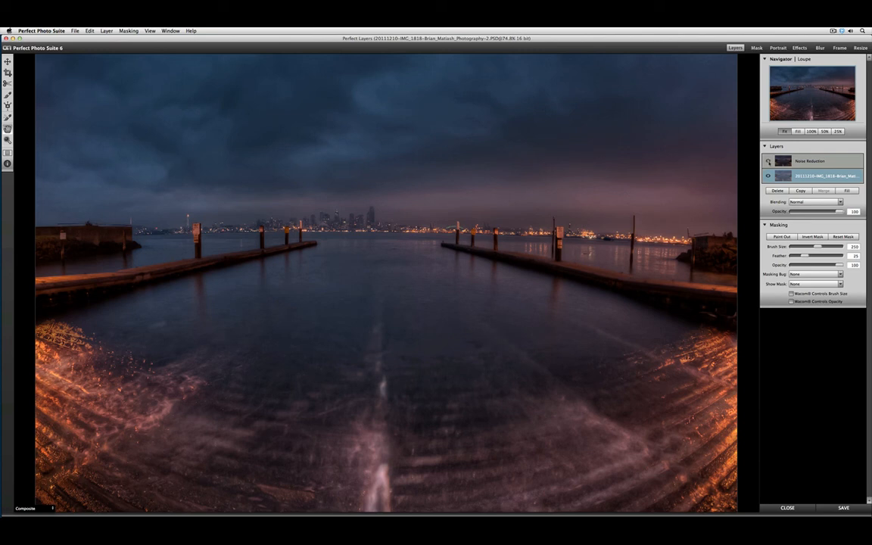
pyautogui.click(768, 161)
pyautogui.click(823, 163)
pyautogui.moveTo(823, 176); pyautogui.dragTo(816, 161)
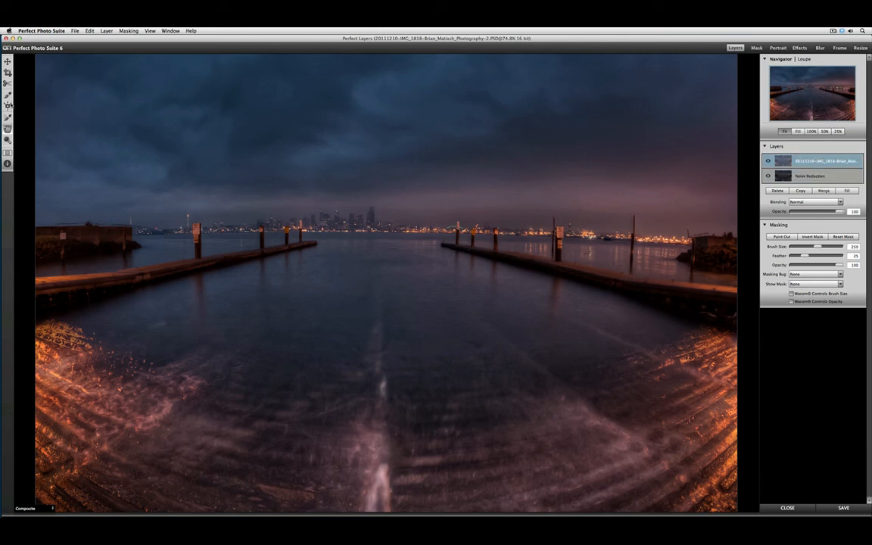
# - Place a rectangular masking bug in the upper sky on the top layer
pyautogui.click(8, 105)
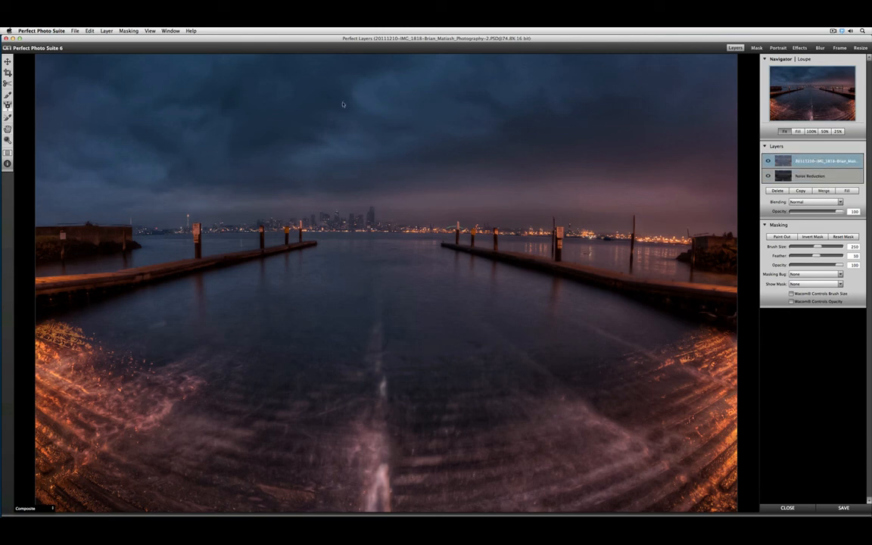
pyautogui.click(386, 103)
pyautogui.moveTo(400, 104); pyautogui.dragTo(386, 120)
# - Try inverting the top layer's mask, and undo the inversion
pyautogui.click(129, 31)
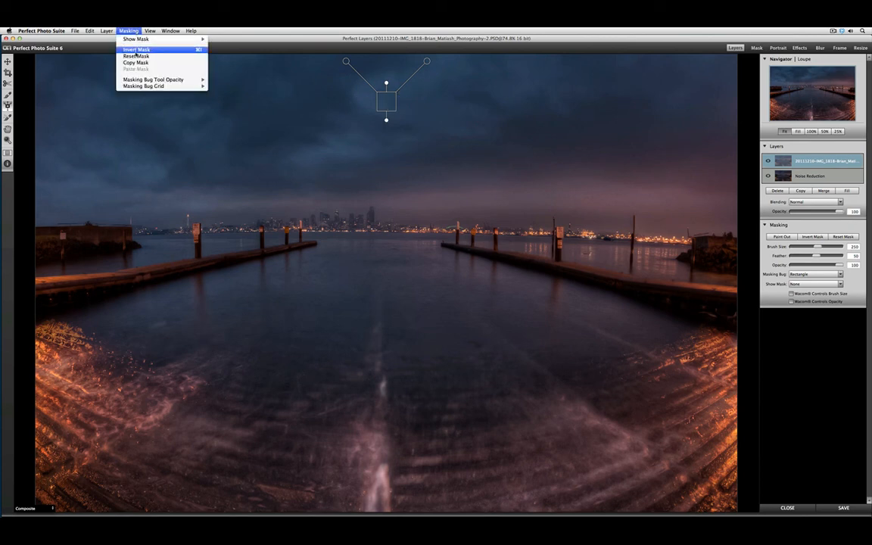
pyautogui.click(136, 50)
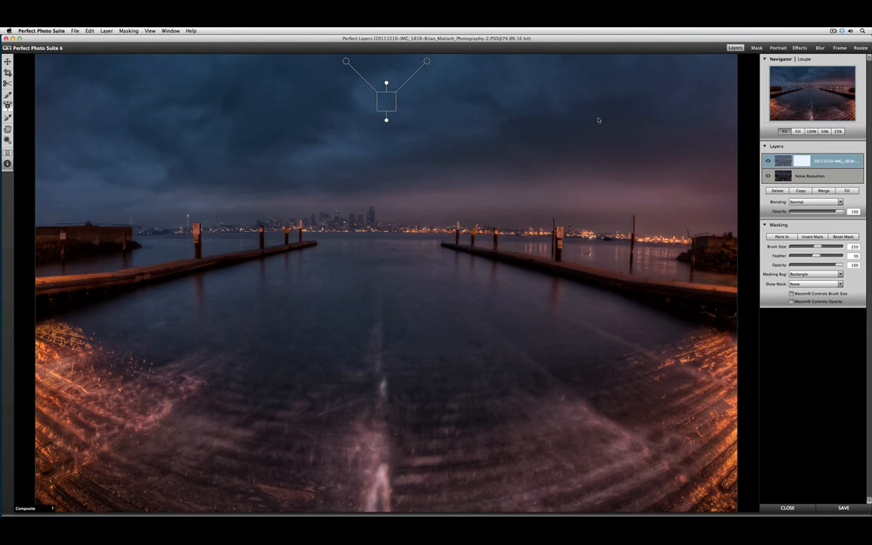
pyautogui.press('super+z')
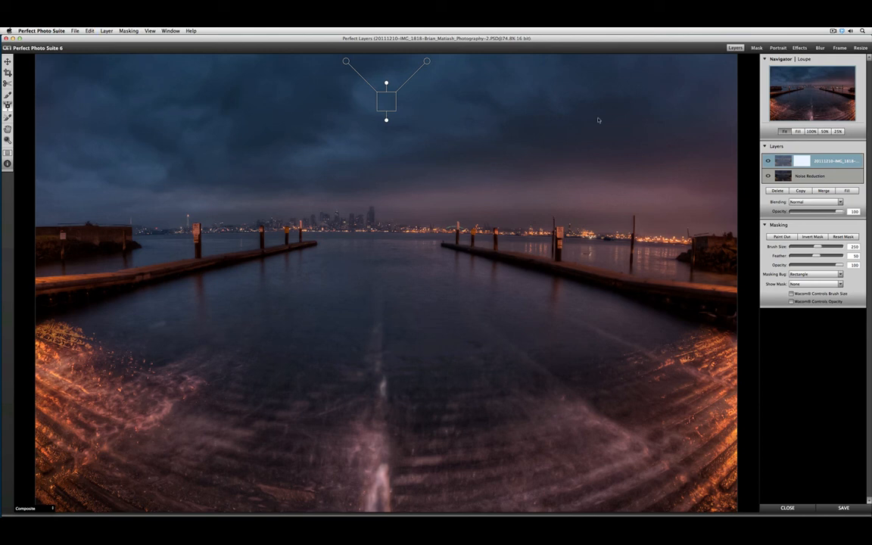